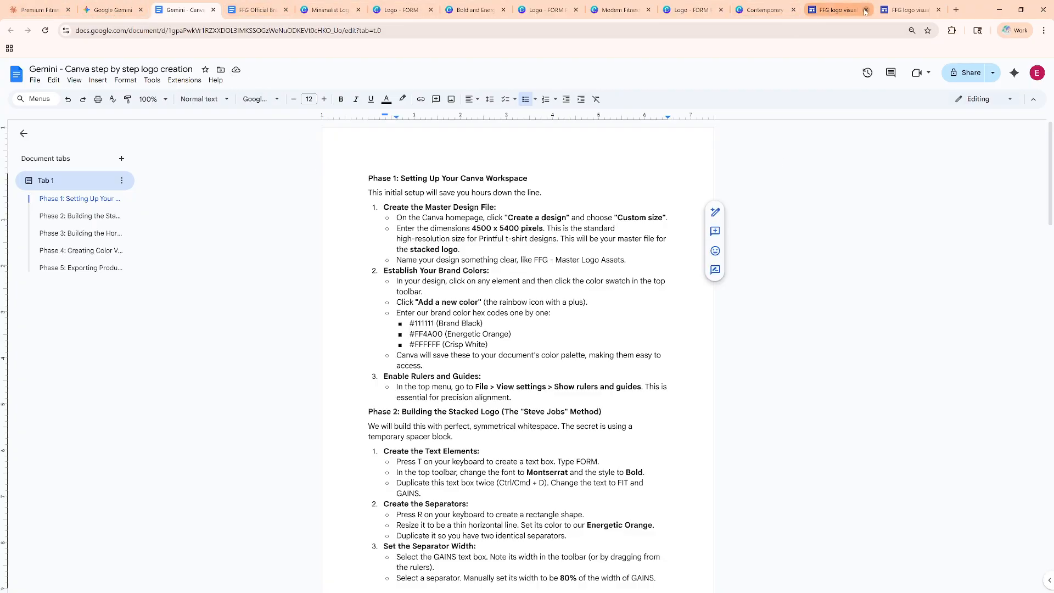
# Switch to the FFG logo visualization site and preview the stacked and horizontal wordmarks on dark and light backgrounds.
pyautogui.click(901, 11)
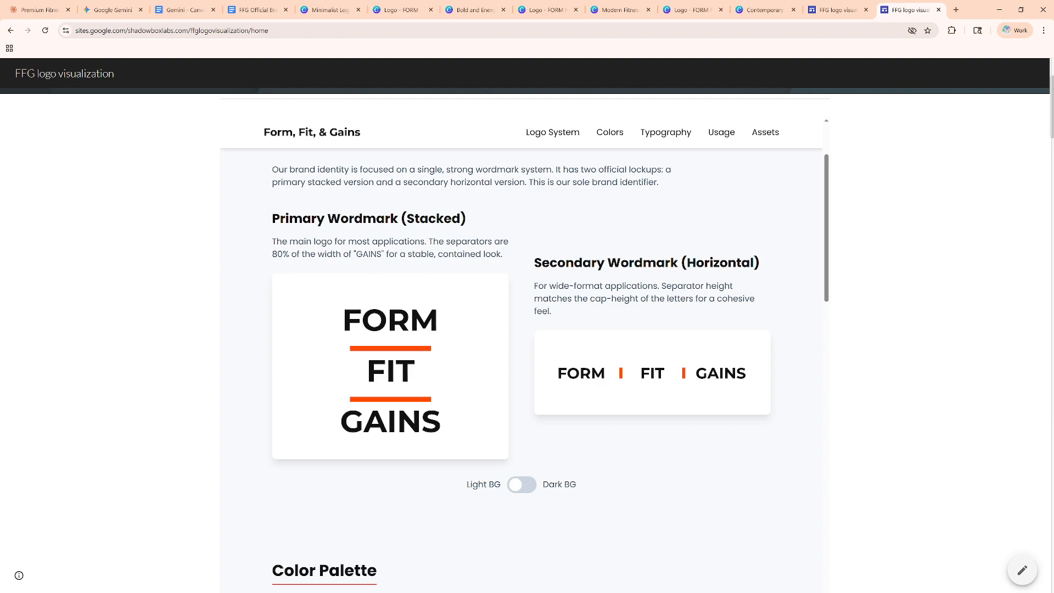
pyautogui.click(534, 493)
pyautogui.click(532, 492)
# Look over the Claude logo design chat, the Gemini chat and the FFG brand document.
pyautogui.click(54, 14)
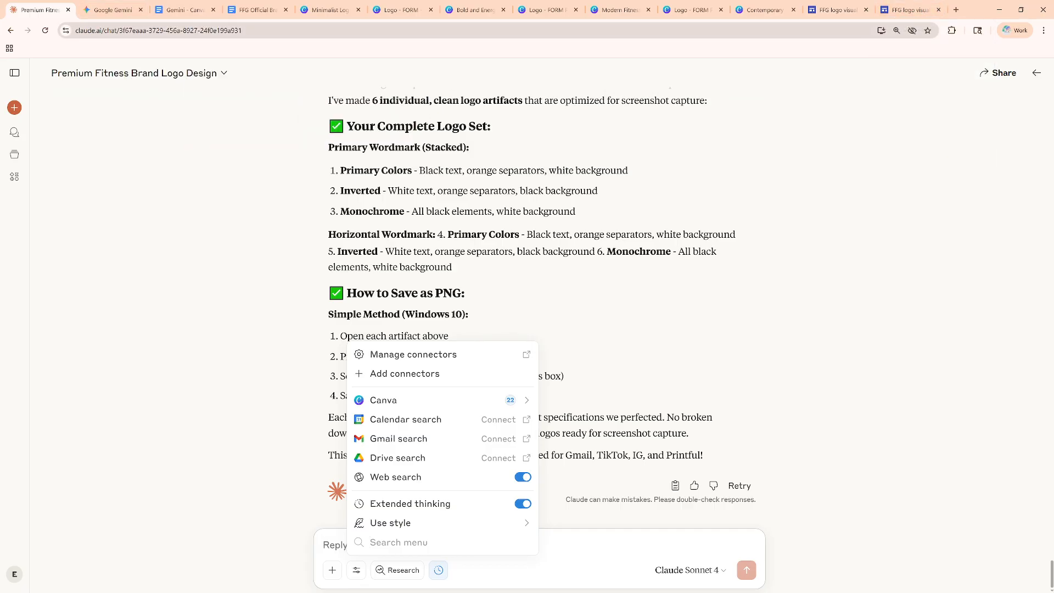
pyautogui.click(113, 10)
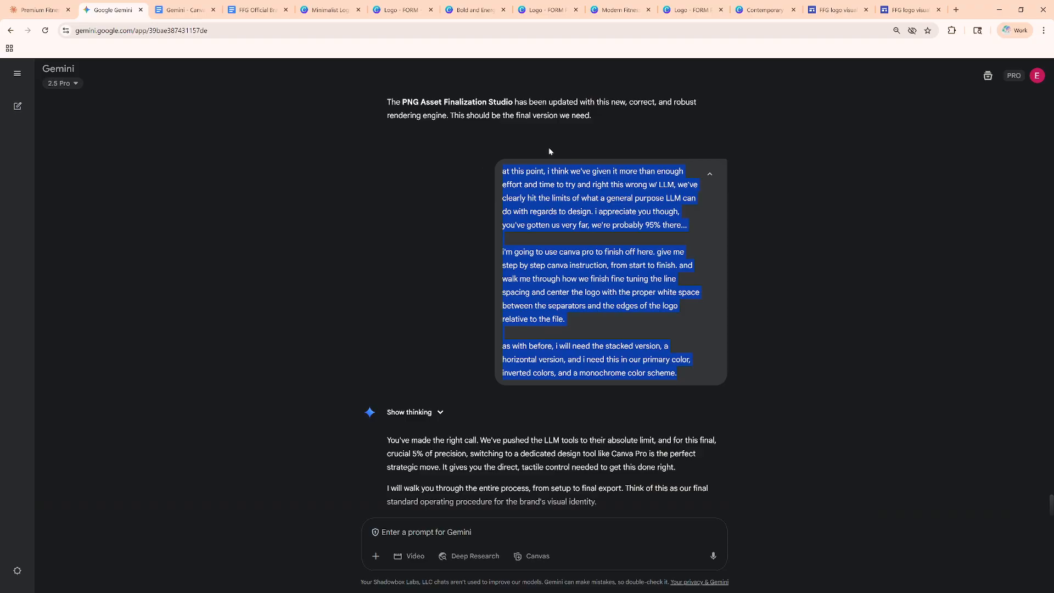
pyautogui.moveTo(788, 14)
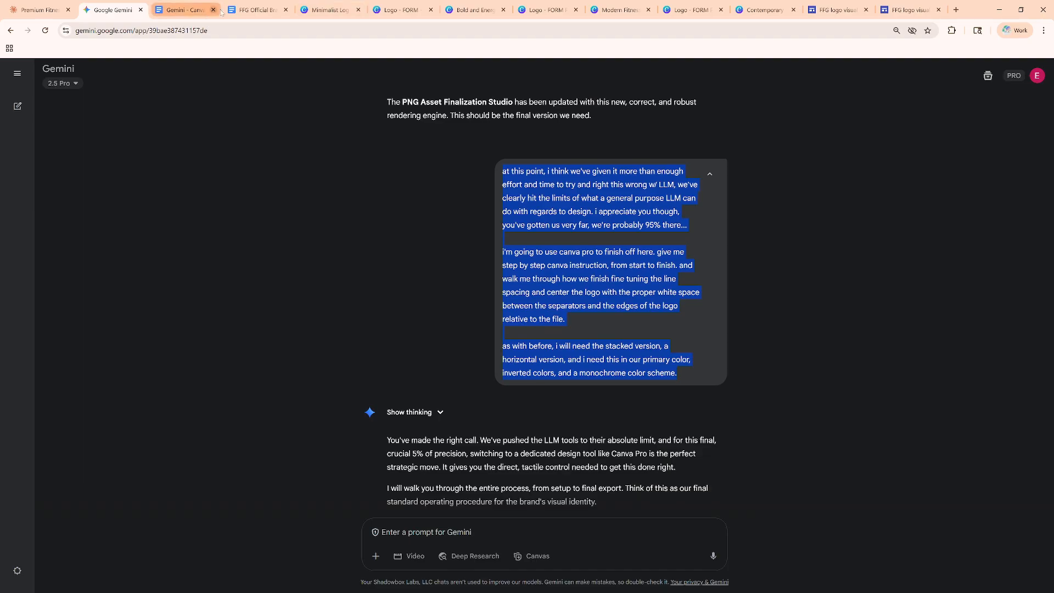
pyautogui.click(257, 10)
pyautogui.click(836, 10)
# Examine the wordmark concepts, separator studies and alignment tools down the FFG logo visualization site.
pyautogui.click(909, 10)
pyautogui.scroll(-2, 560, 341)
pyautogui.scroll(-20, 563, 327)
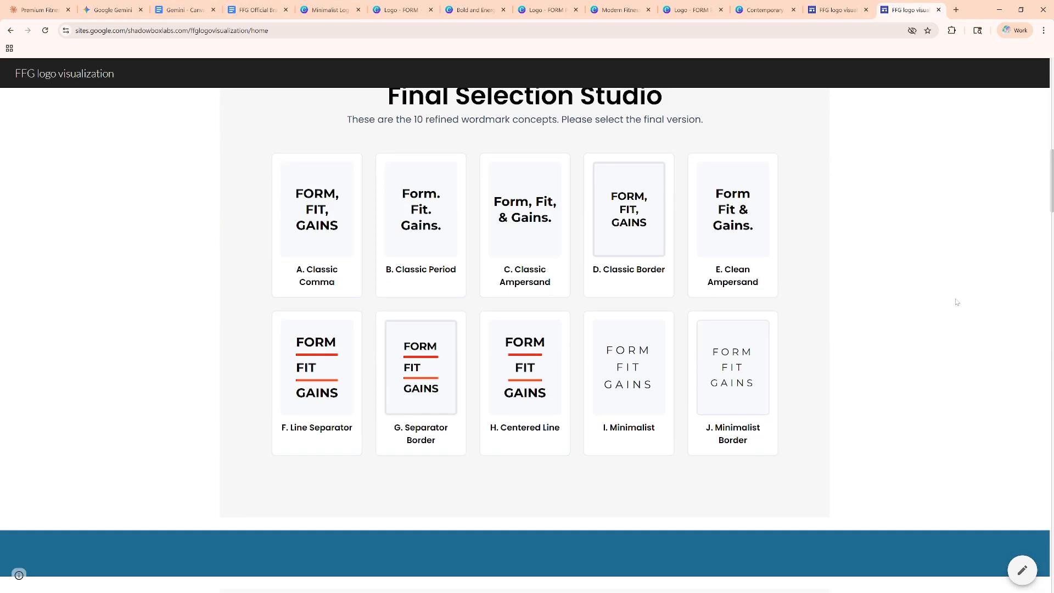
pyautogui.scroll(-20, 957, 302)
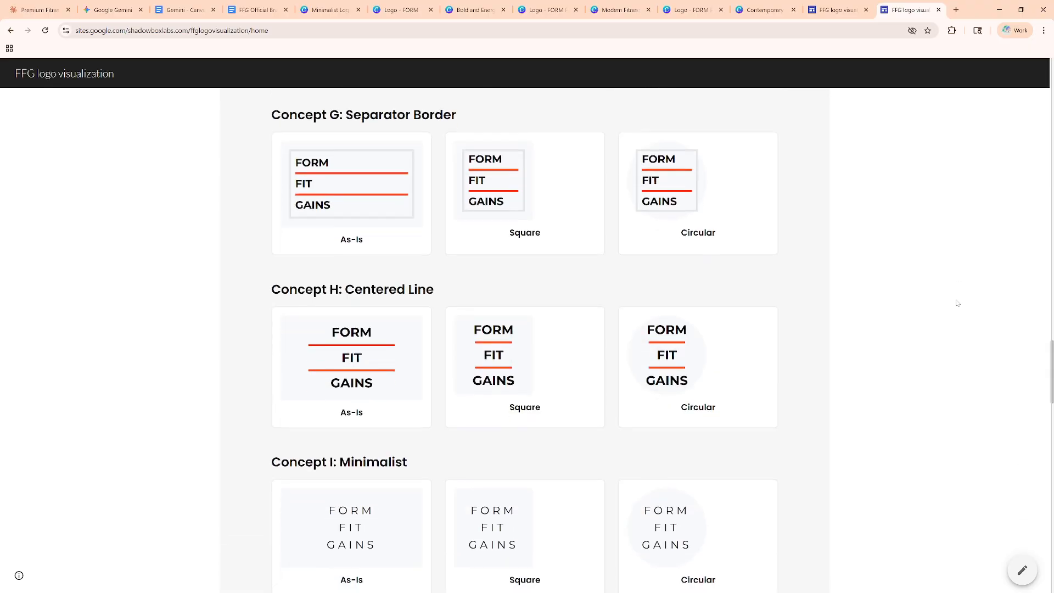
pyautogui.scroll(-12, 992, 377)
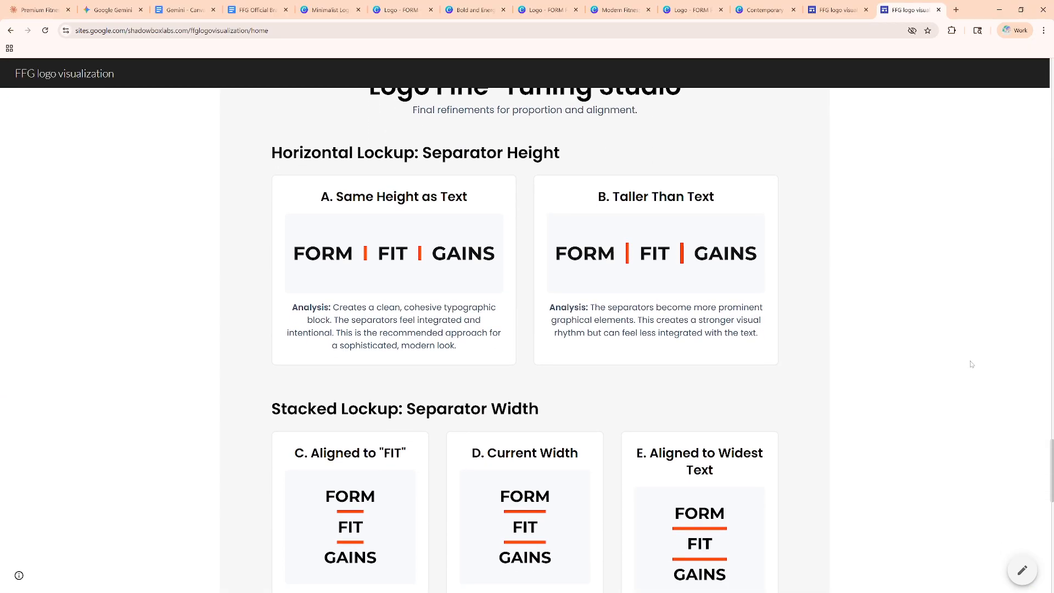
pyautogui.scroll(-1, 956, 356)
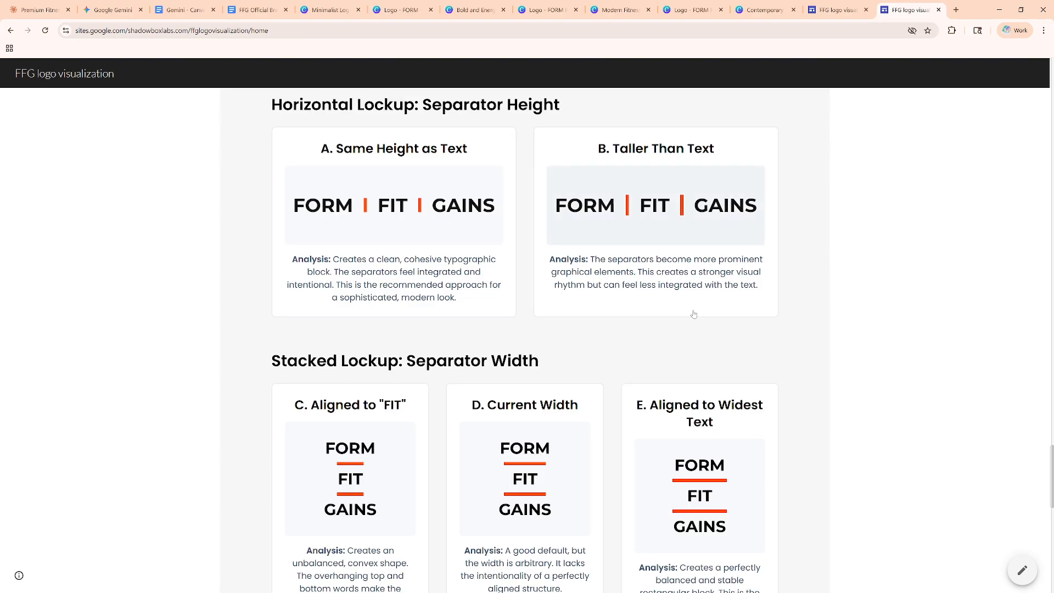
pyautogui.scroll(-10, 693, 314)
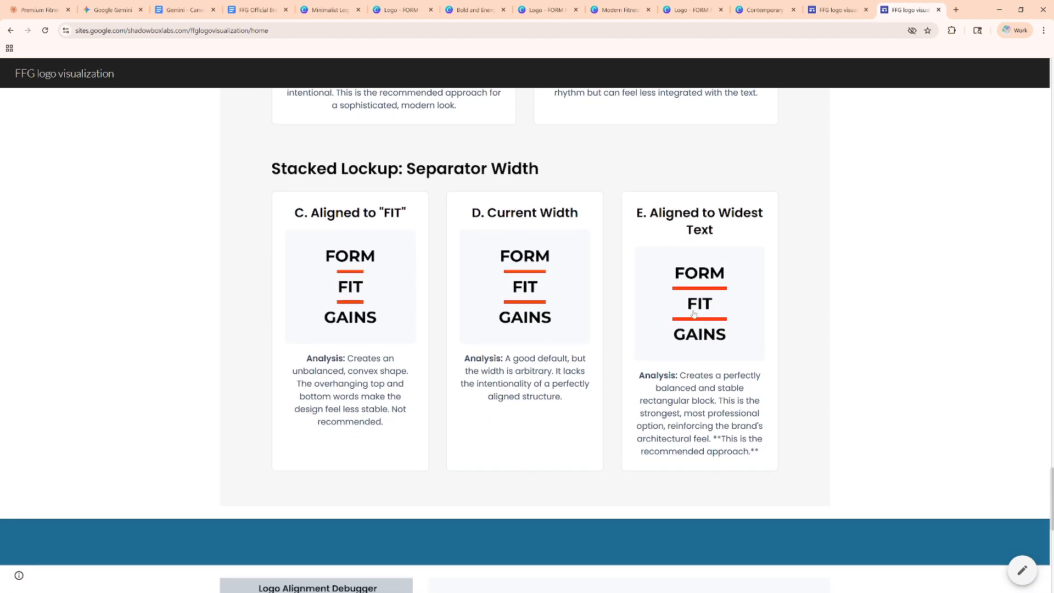
pyautogui.scroll(-2, 763, 329)
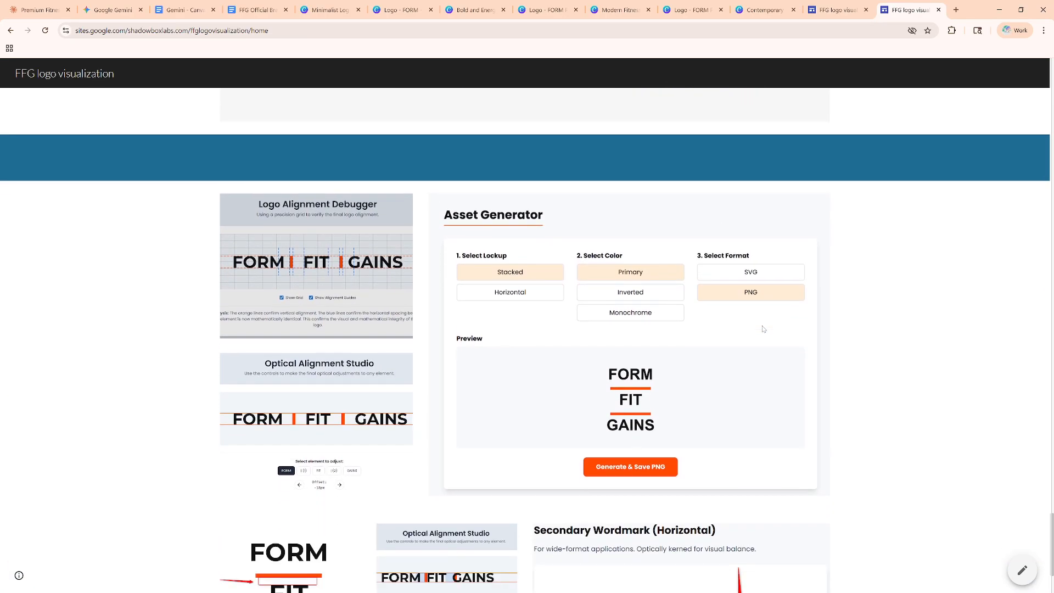
pyautogui.scroll(-3, 350, 363)
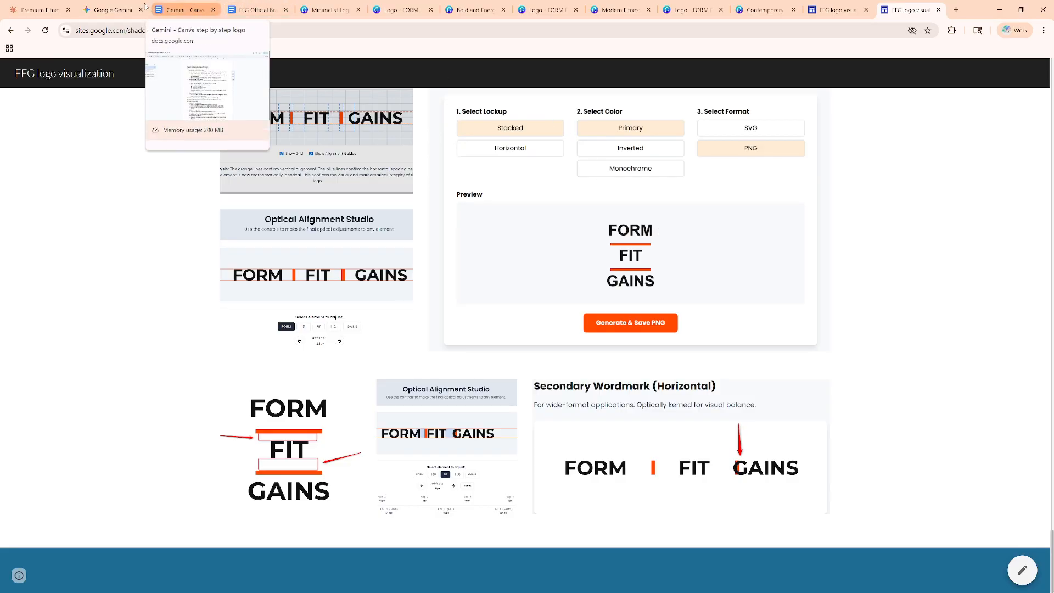
# Switch to the Gemini chat, open "Finalizing the FFG Logo in Canva Pro: A Step-by-Step Guide" and show its share and export options.
pyautogui.click(121, 10)
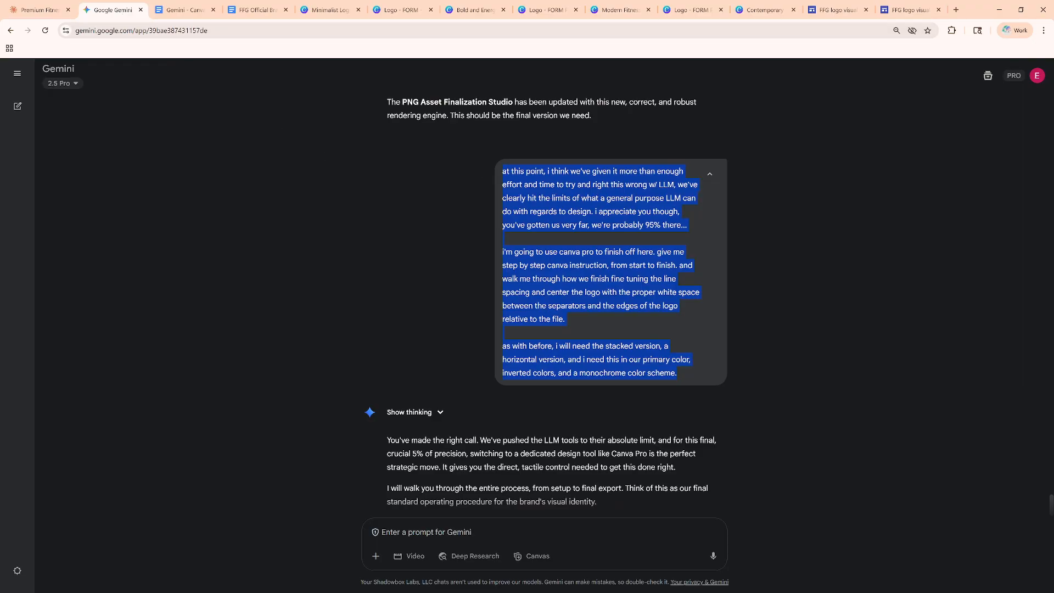
pyautogui.scroll(-1, 546, 306)
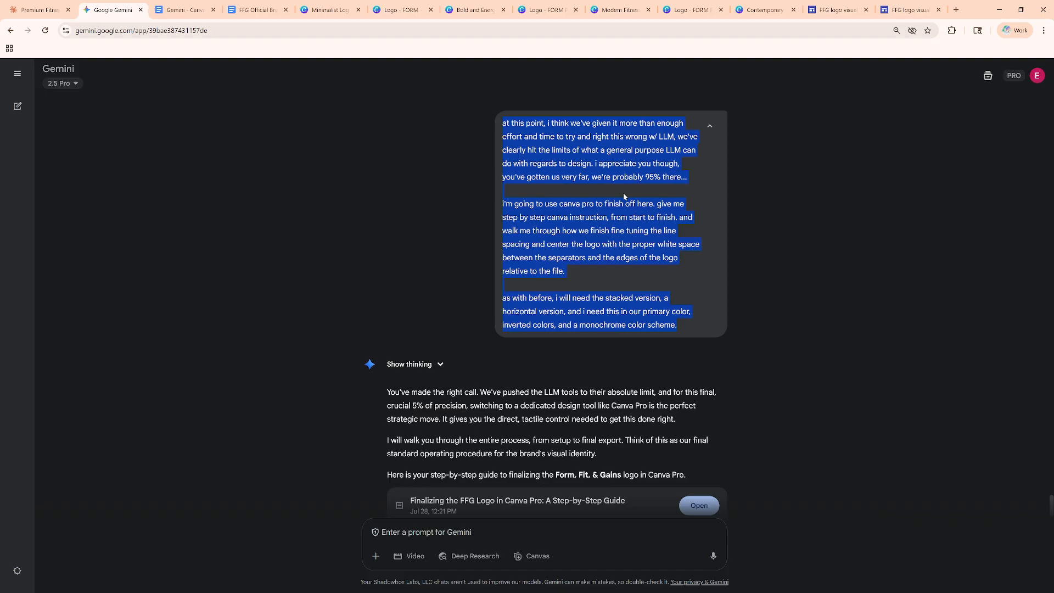
pyautogui.scroll(-1, 625, 197)
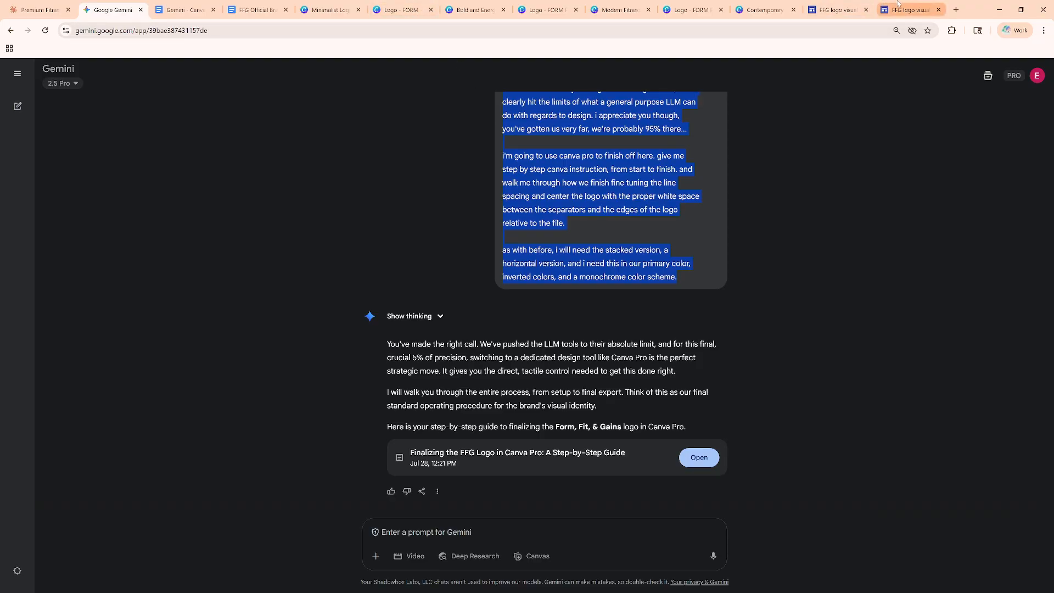
pyautogui.moveTo(897, 8)
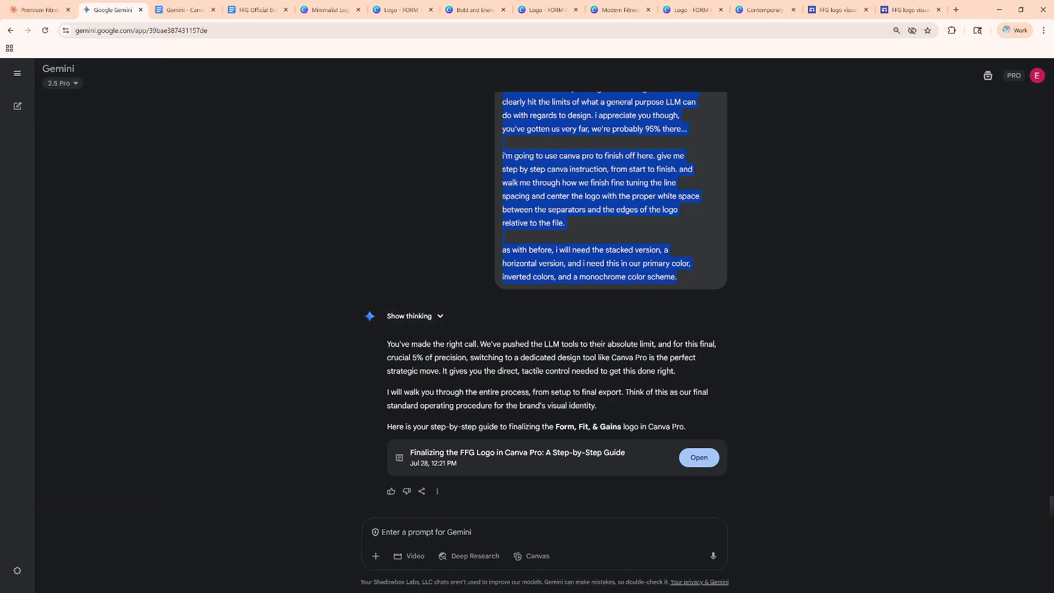
pyautogui.click(685, 465)
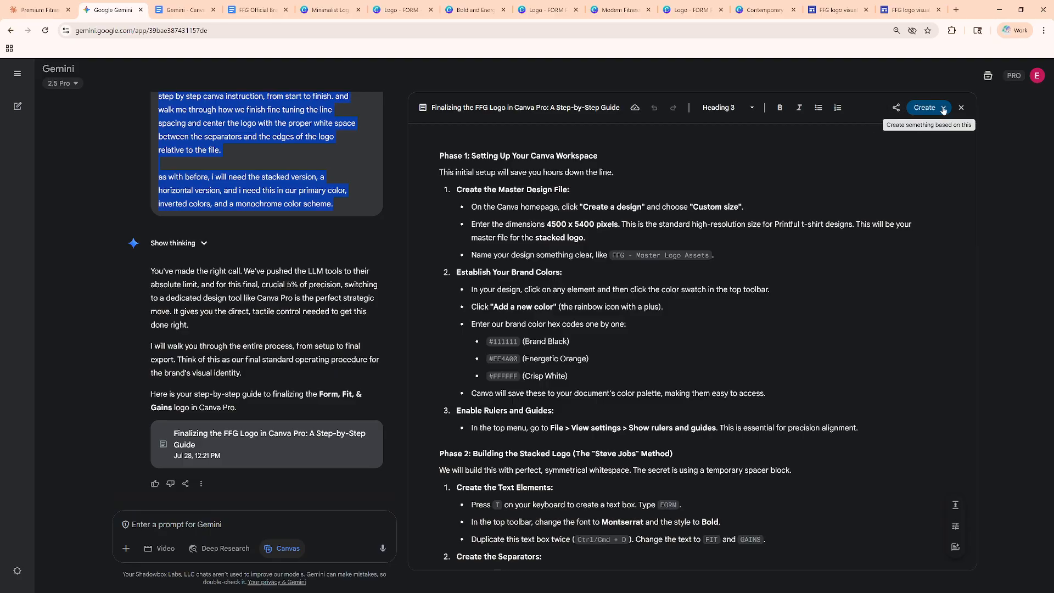
pyautogui.click(902, 114)
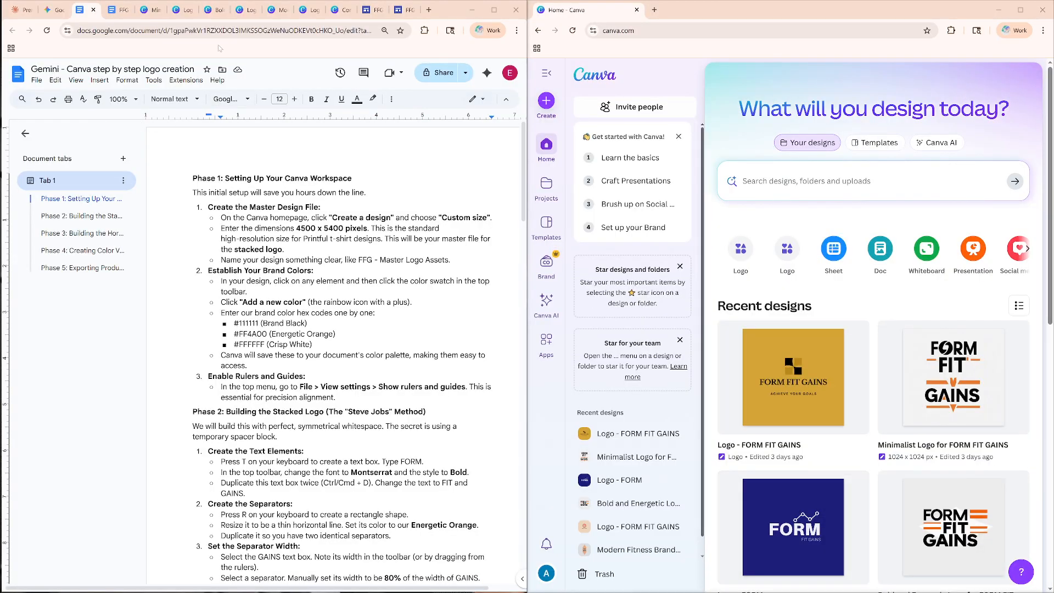
# Compare Gemini's step-by-step guide with its Google Docs copy, closing the guide's export options.
pyautogui.click(57, 9)
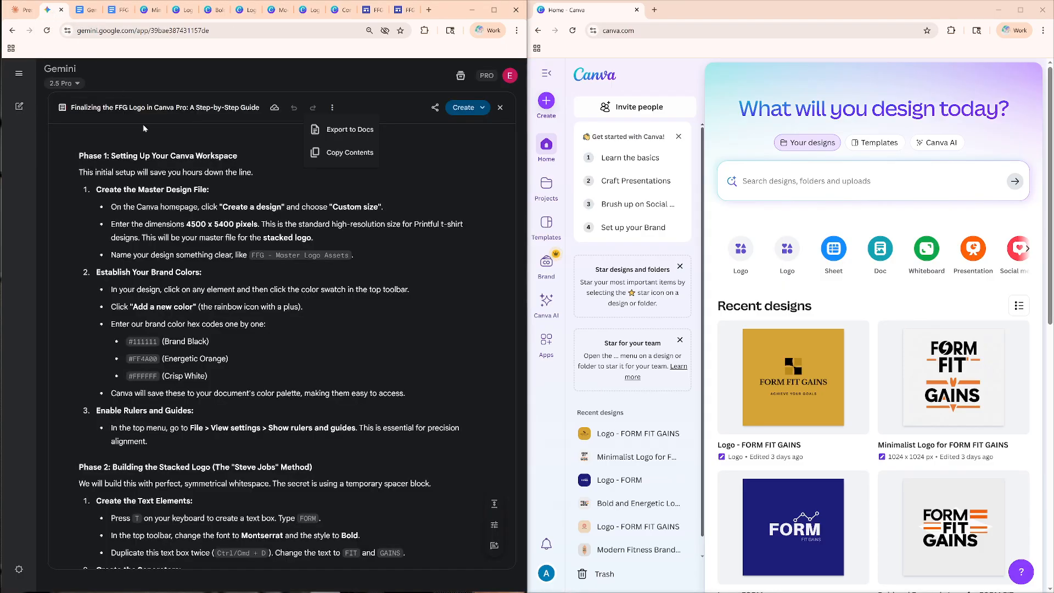
pyautogui.click(87, 10)
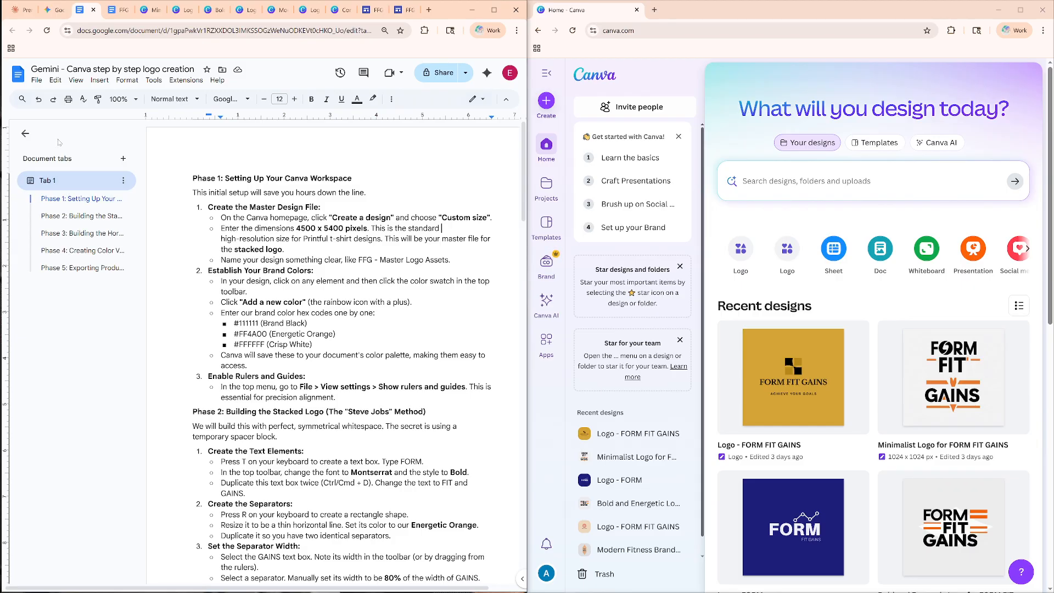
pyautogui.click(50, 10)
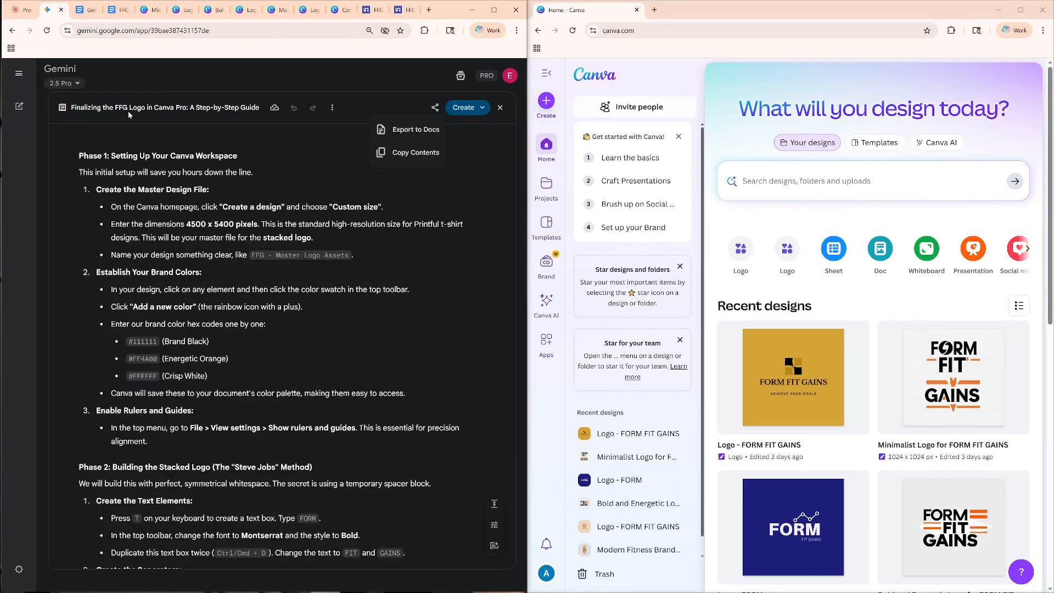
pyautogui.click(413, 80)
pyautogui.scroll(-3, 86, 123)
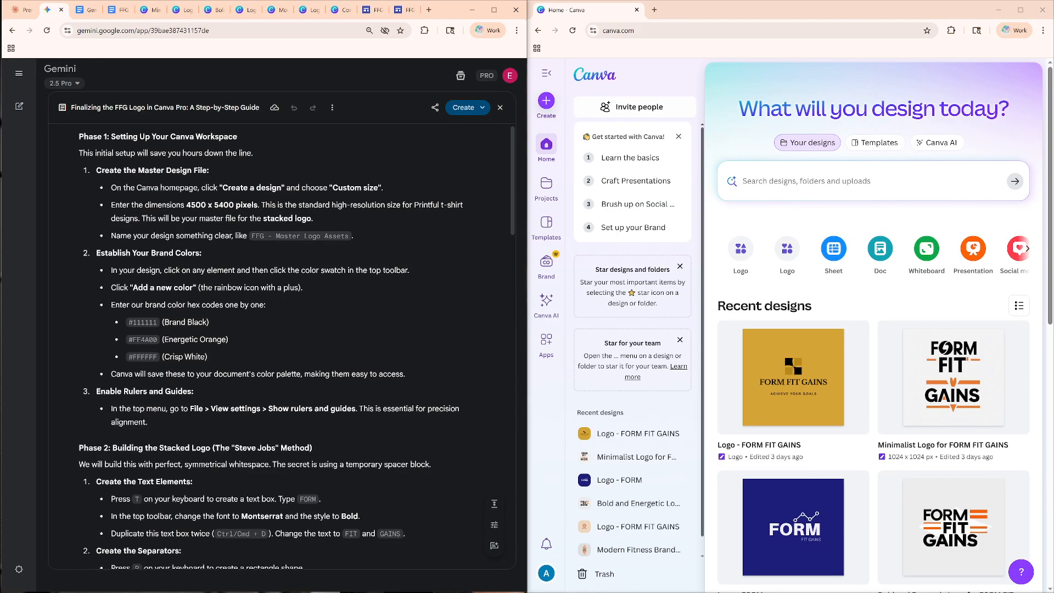
pyautogui.scroll(2, 85, 124)
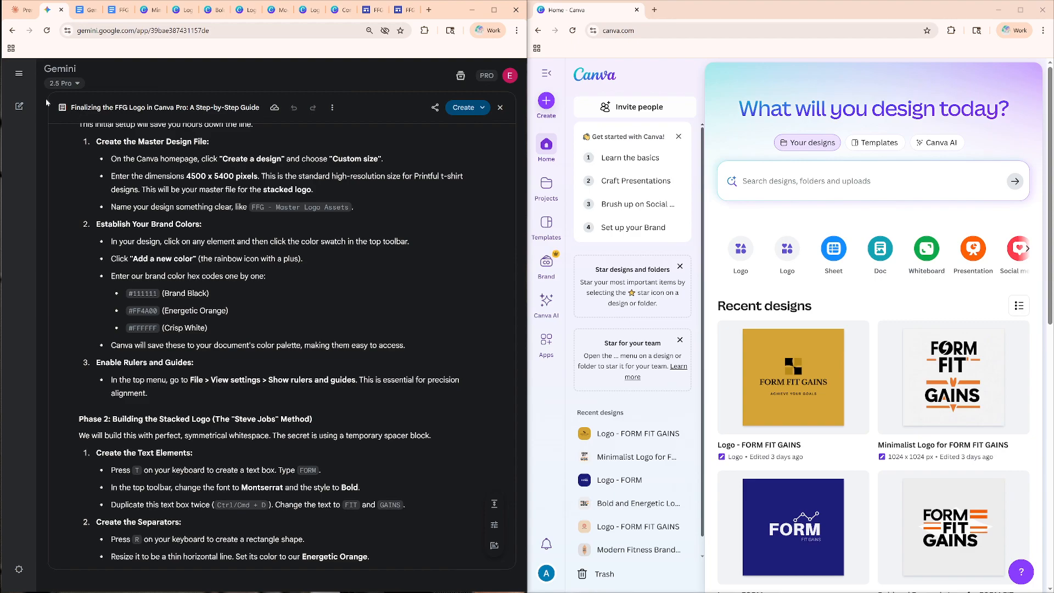
# Switch to the Google Docs guide and check the master design file dimensions in Phase 1.
pyautogui.click(80, 11)
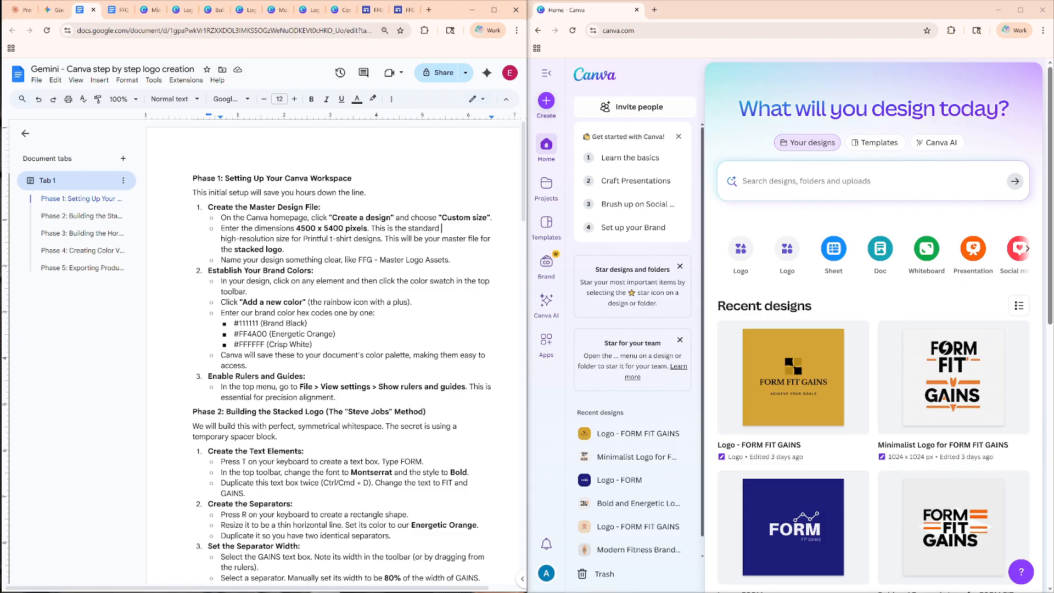
pyautogui.click(202, 179)
pyautogui.click(295, 229)
pyautogui.moveTo(324, 229); pyautogui.dragTo(333, 229)
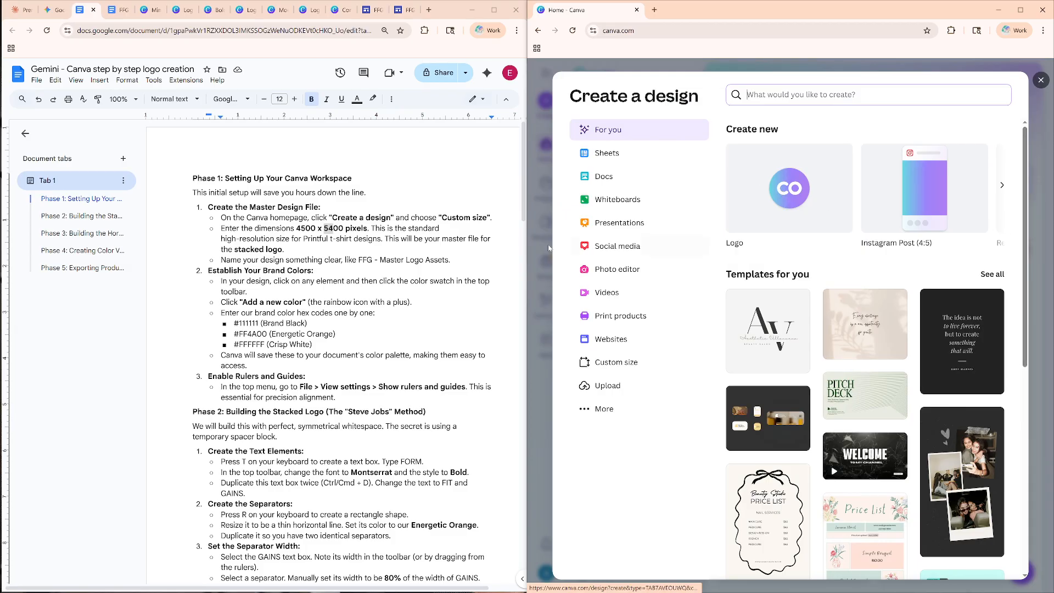
# Switch to Canva and create a new custom-size design, 4500 px wide and 4500 px high.
pyautogui.click(640, 363)
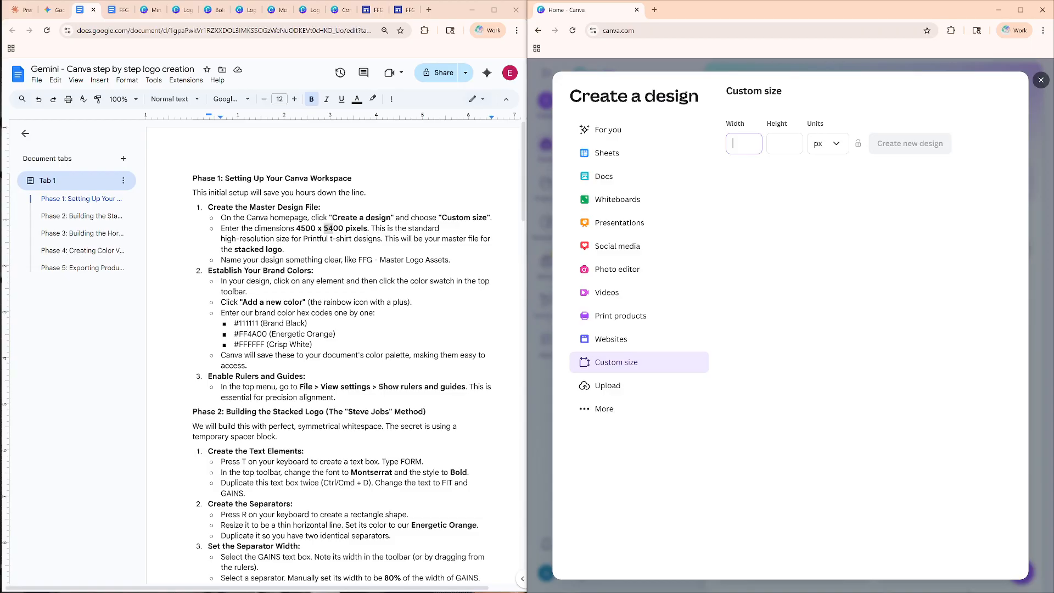
pyautogui.write('4500')
pyautogui.press('Tab')
pyautogui.write('4500')
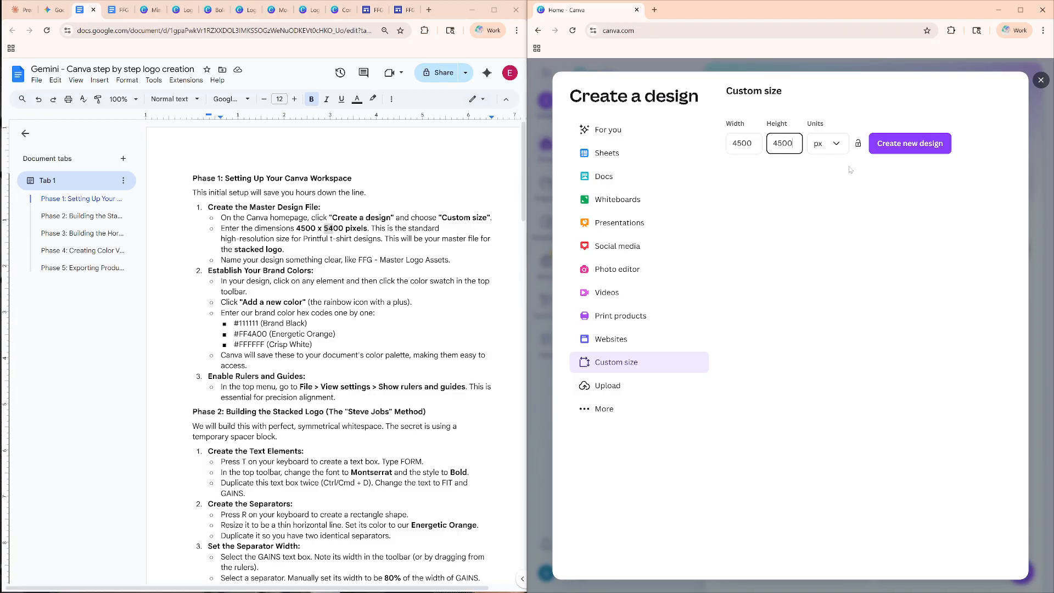
pyautogui.click(915, 145)
pyautogui.moveTo(301, 240); pyautogui.dragTo(367, 239)
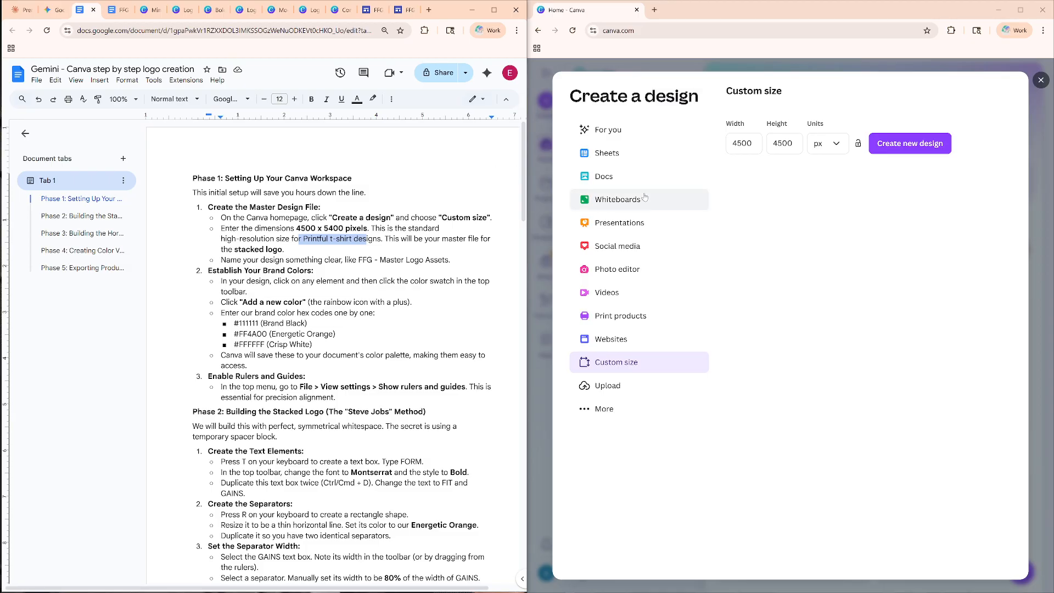
pyautogui.click(914, 149)
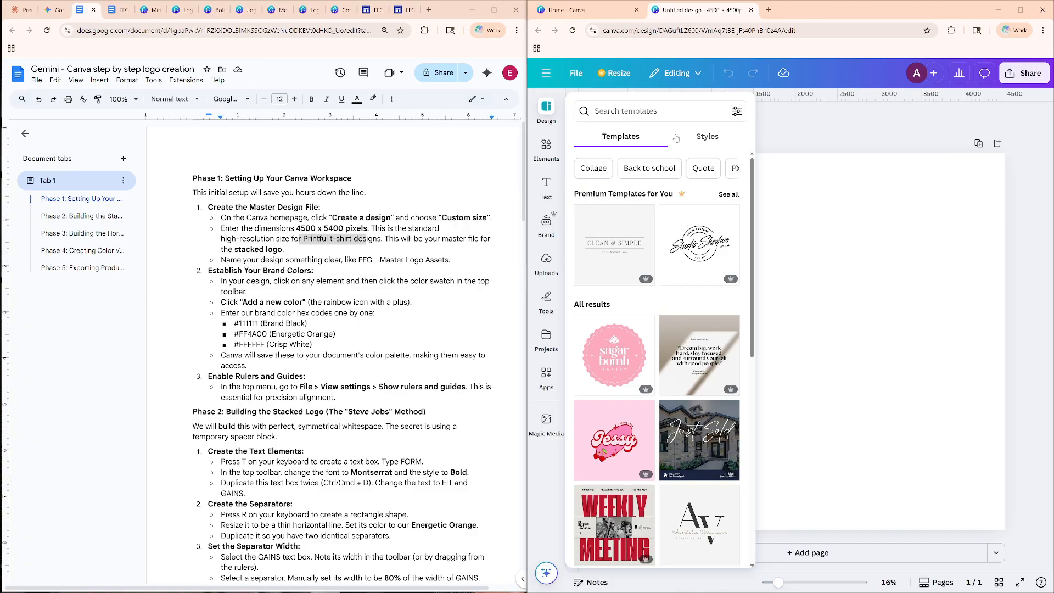
# Add the brand black #111111 as a new document color through the blank page's background color.
pyautogui.scroll(-6, 641, 308)
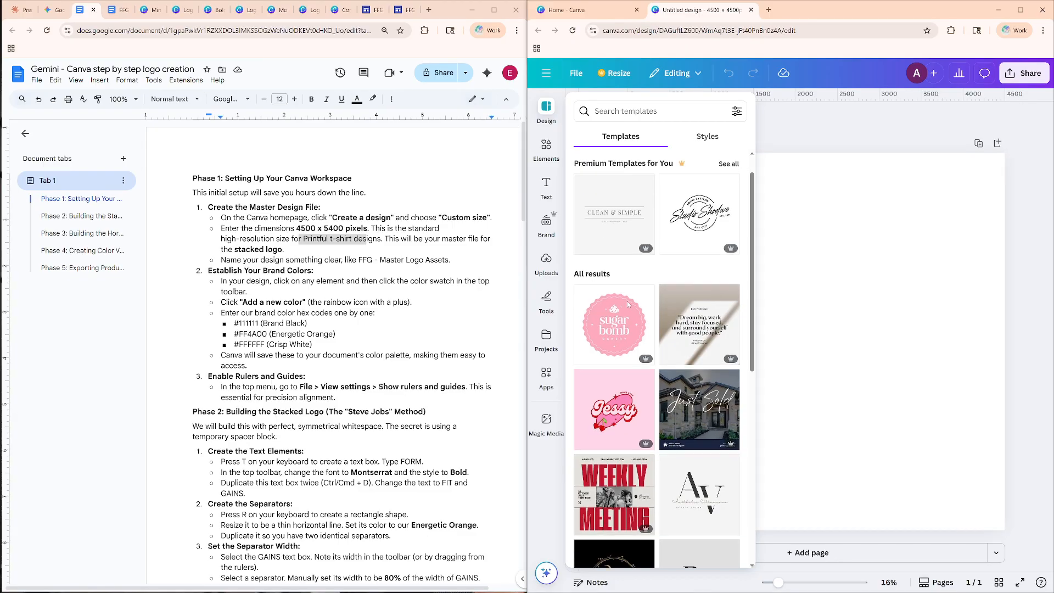
pyautogui.scroll(6, 641, 308)
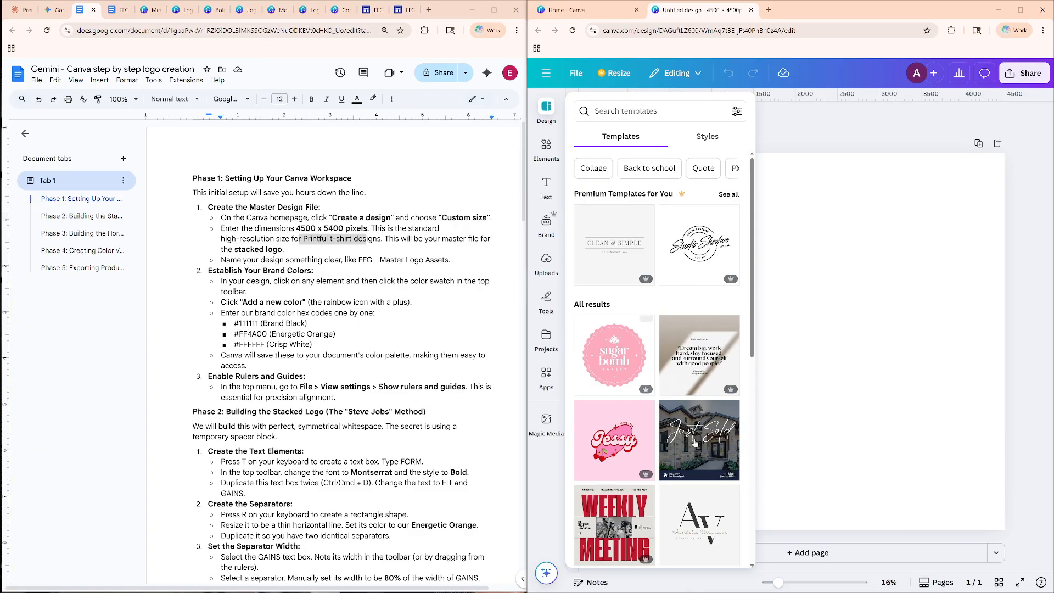
pyautogui.click(816, 324)
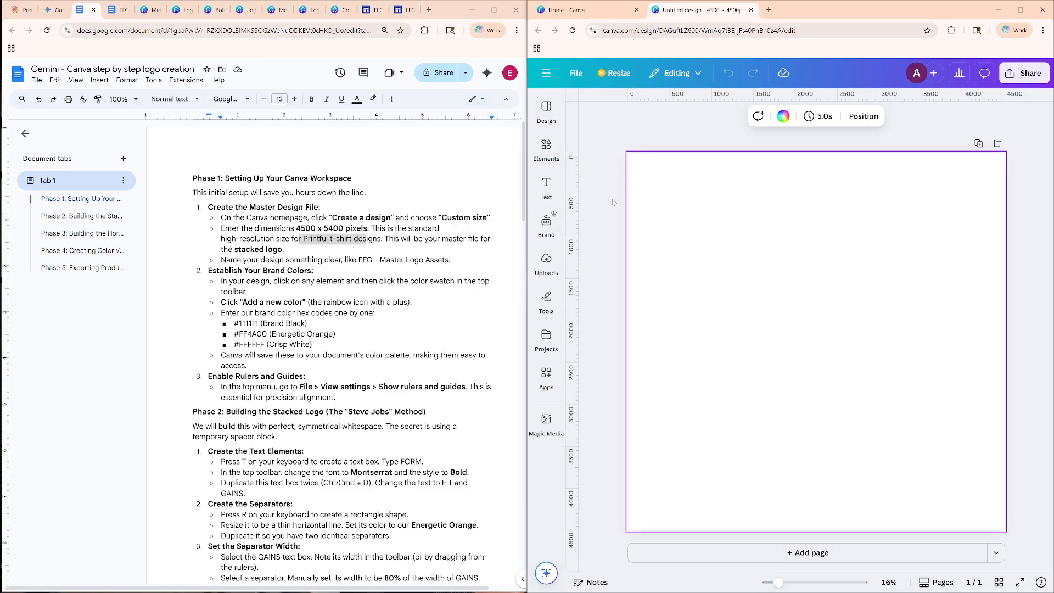
pyautogui.click(780, 122)
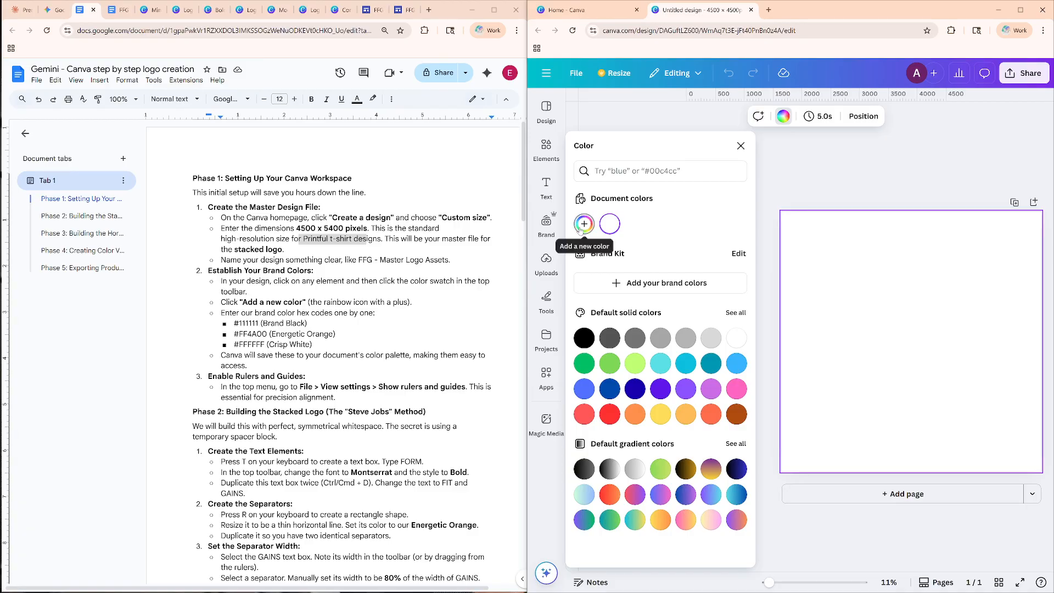
pyautogui.click(583, 225)
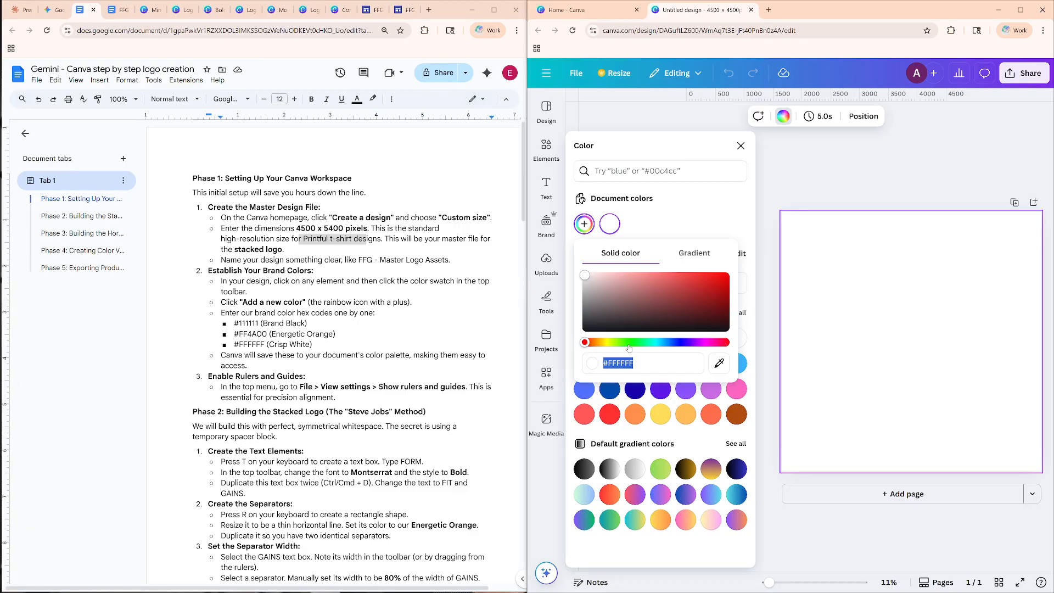
pyautogui.write('#111111')
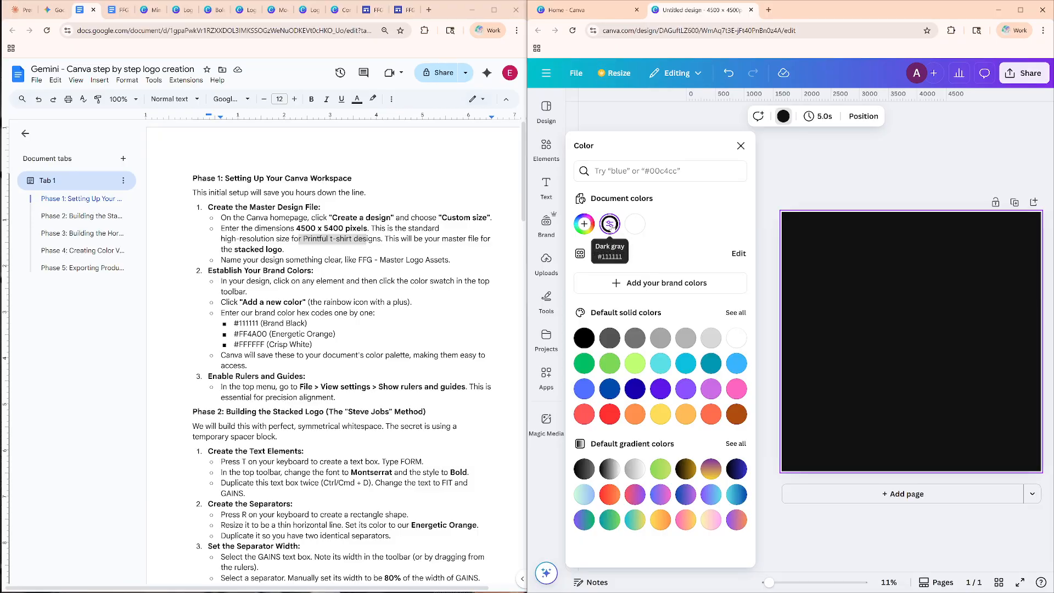
# Try to add the Energetic Orange #FF4A00 as another new document color through the page's background color.
pyautogui.click(609, 224)
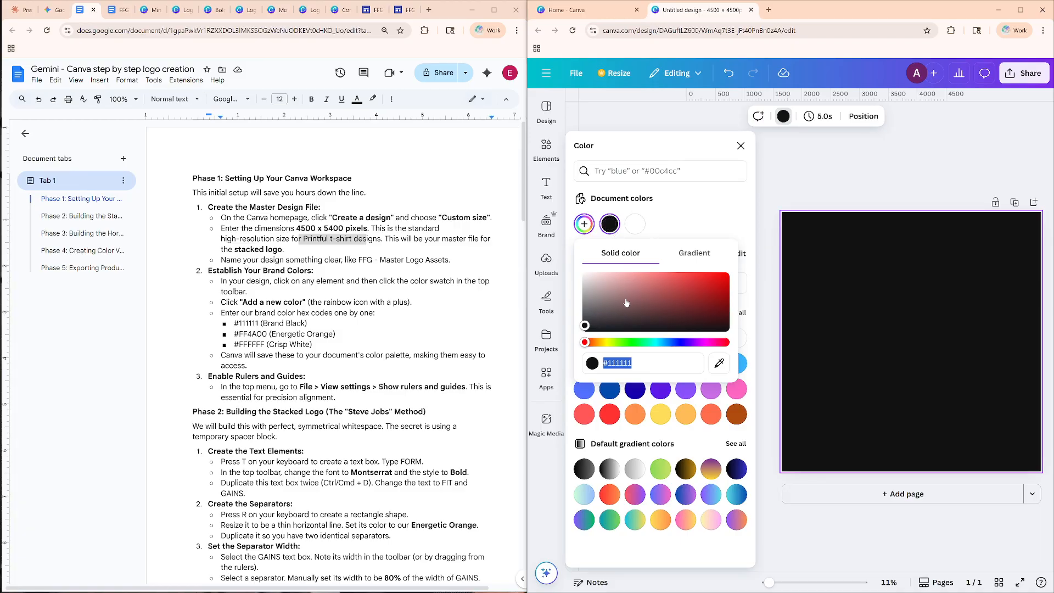
pyautogui.click(692, 218)
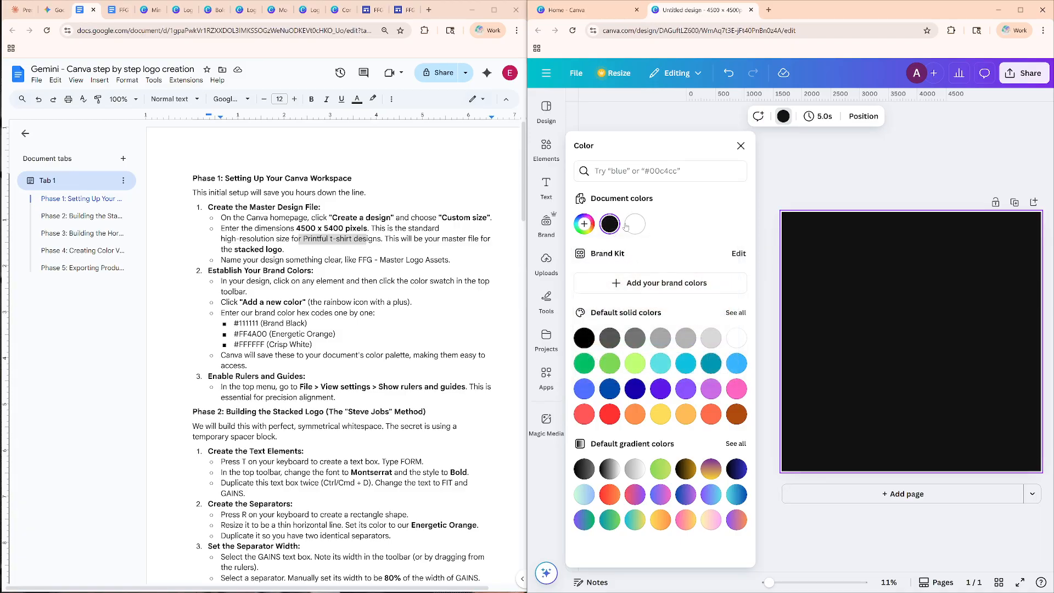
pyautogui.click(586, 231)
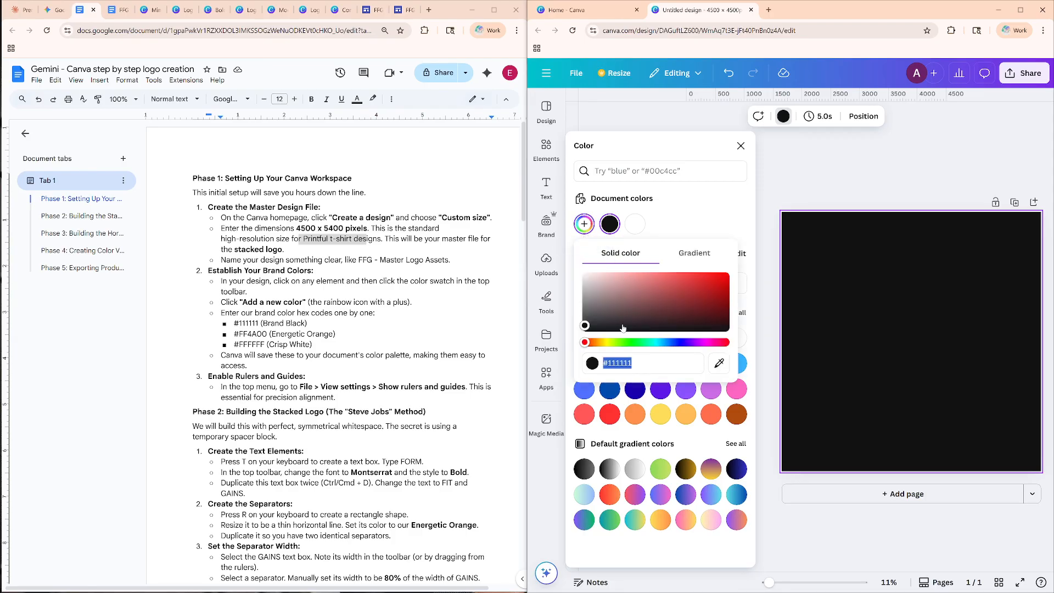
pyautogui.write('#FF4A00')
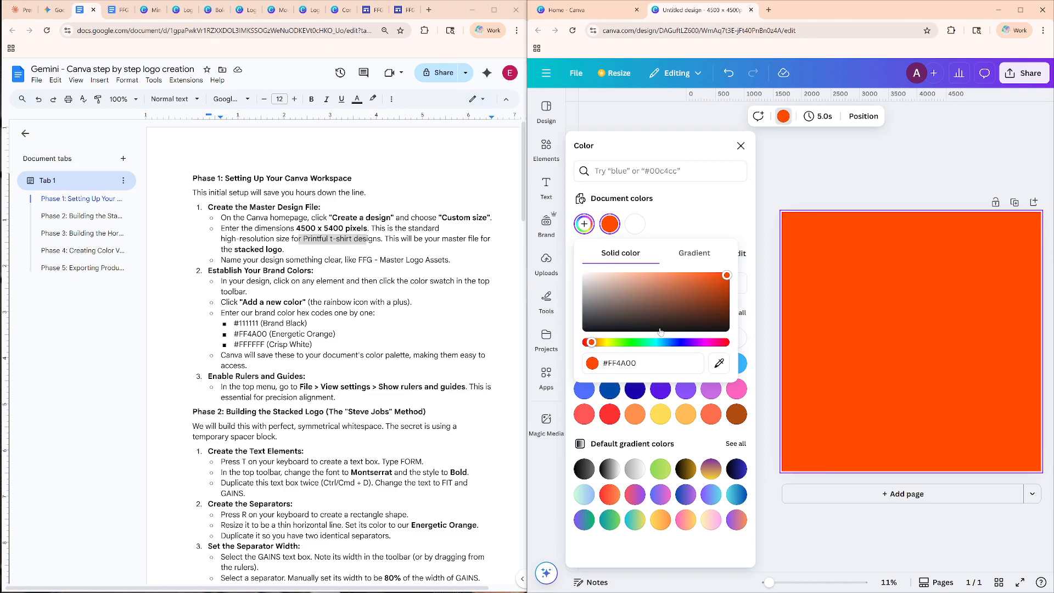
pyautogui.press('Escape')
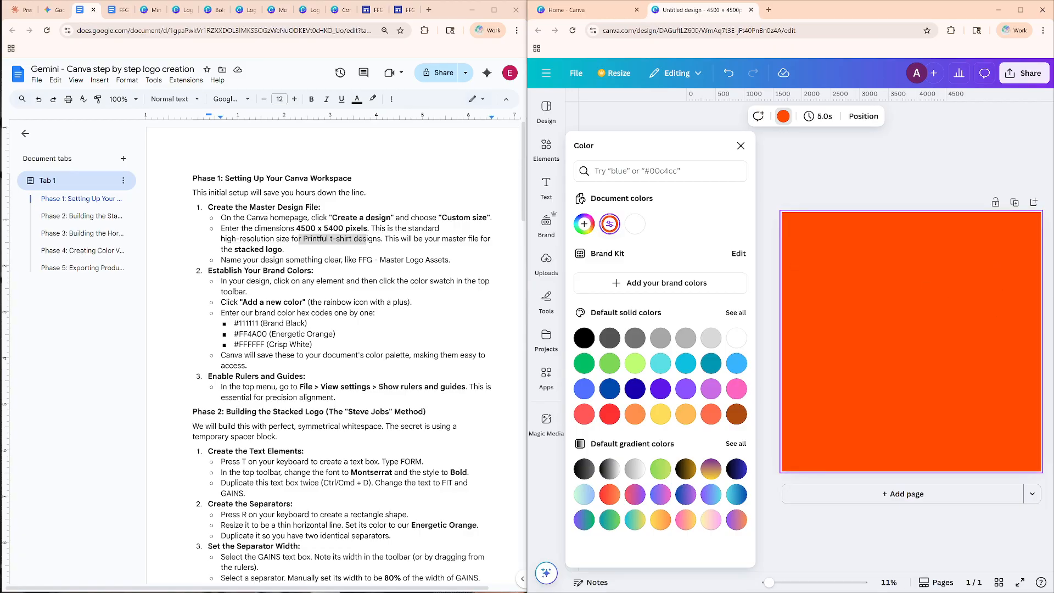
pyautogui.click(585, 222)
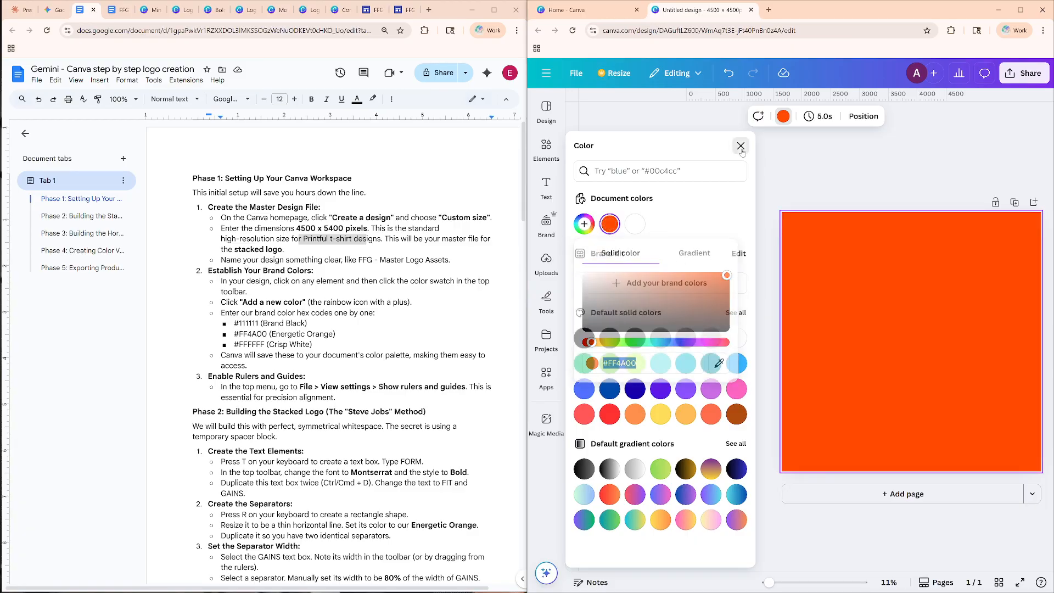
pyautogui.click(741, 146)
pyautogui.click(784, 116)
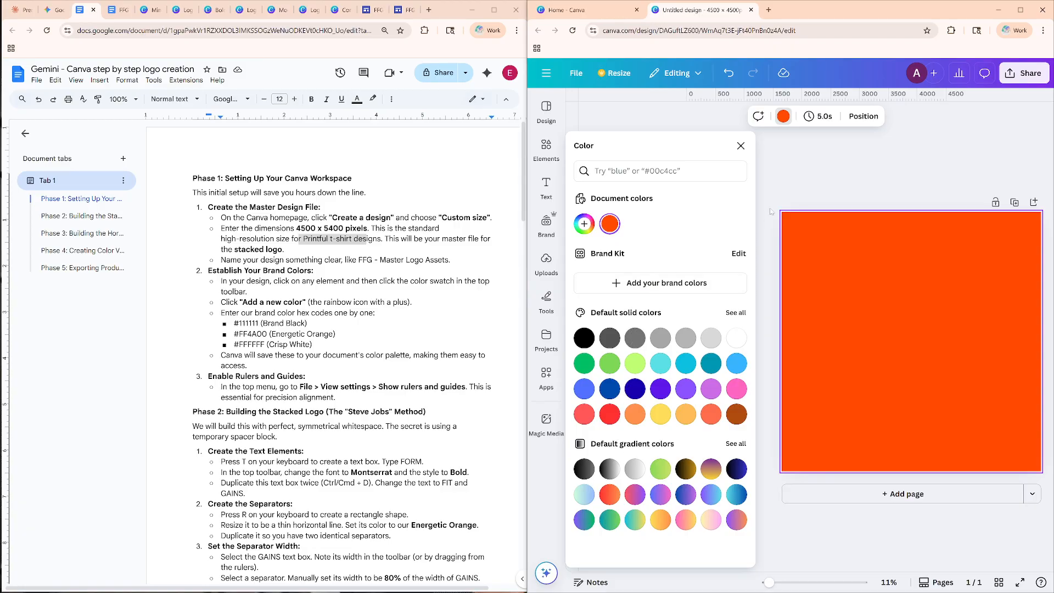
pyautogui.click(917, 279)
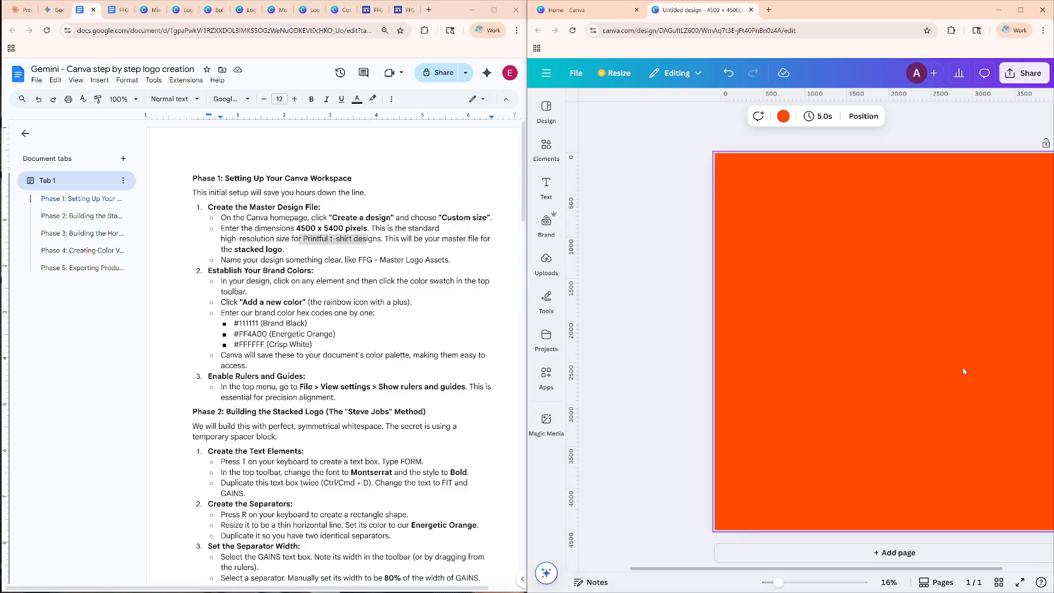
# Undo the orange background color changes back to the brand black page.
pyautogui.hotkey('ctrl', 'z')
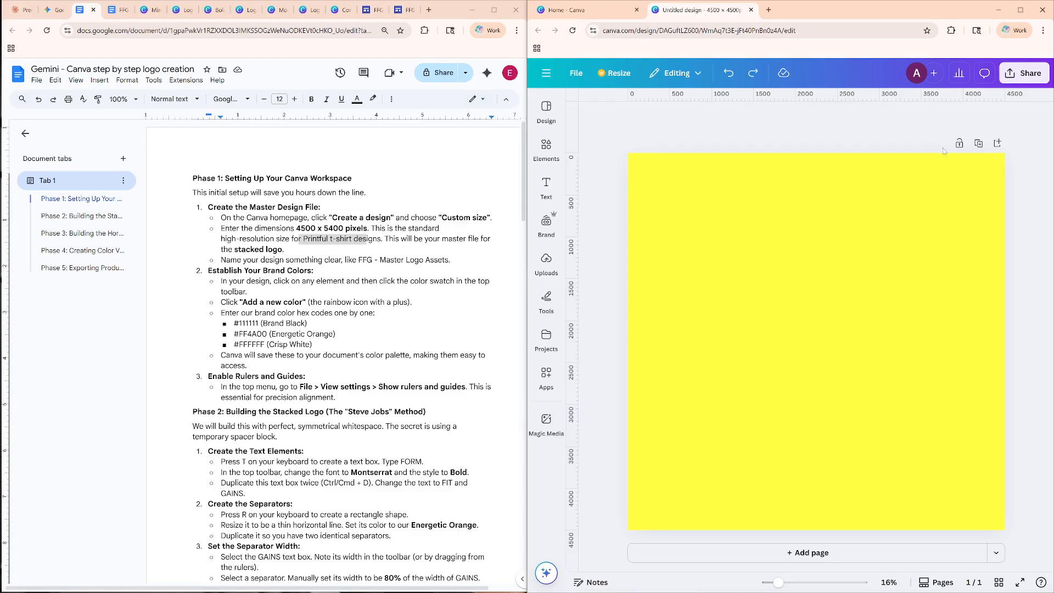
pyautogui.hotkey('ctrl', 'z')
pyautogui.hotkey('ctrl', 'z')
pyautogui.hotkey('ctrl', 'z')
pyautogui.hotkey('ctrl', 'z')
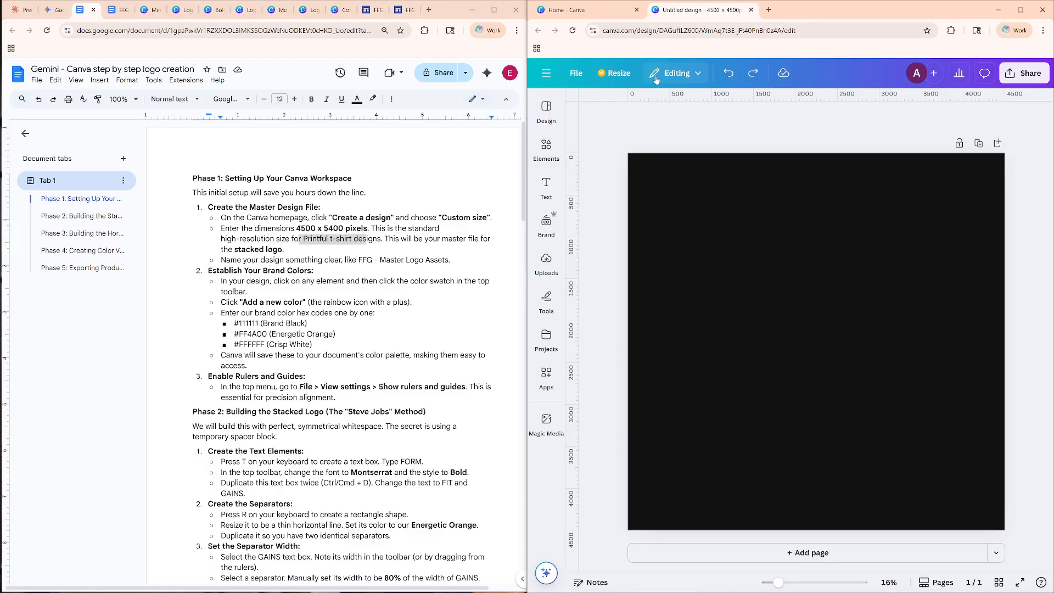
# Delete the black background from the page and deselect the page.
pyautogui.click(546, 222)
pyautogui.click(546, 222)
pyautogui.click(720, 249)
pyautogui.rightClick(719, 249)
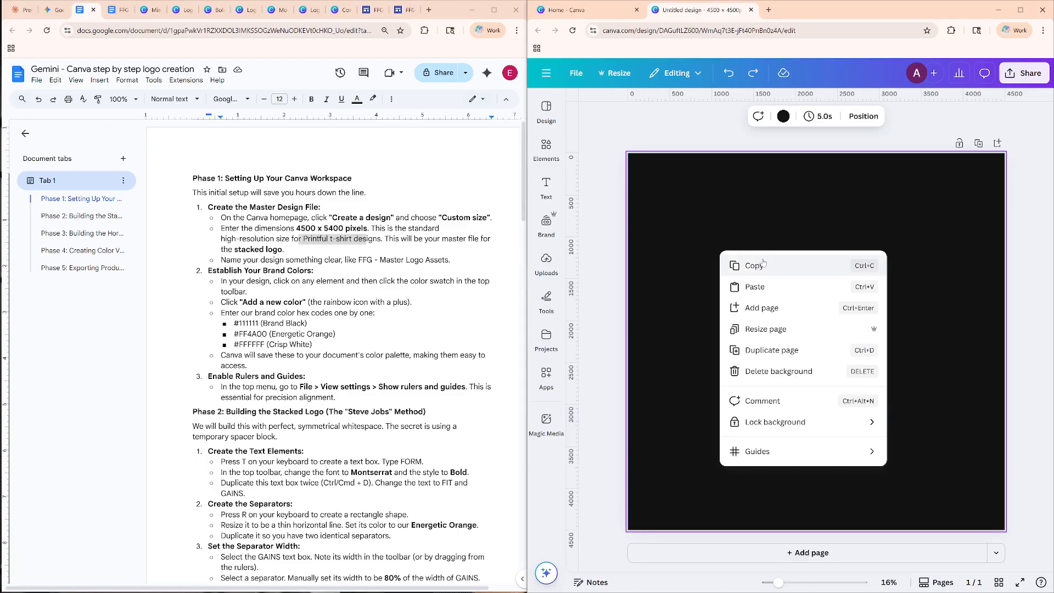
pyautogui.click(809, 372)
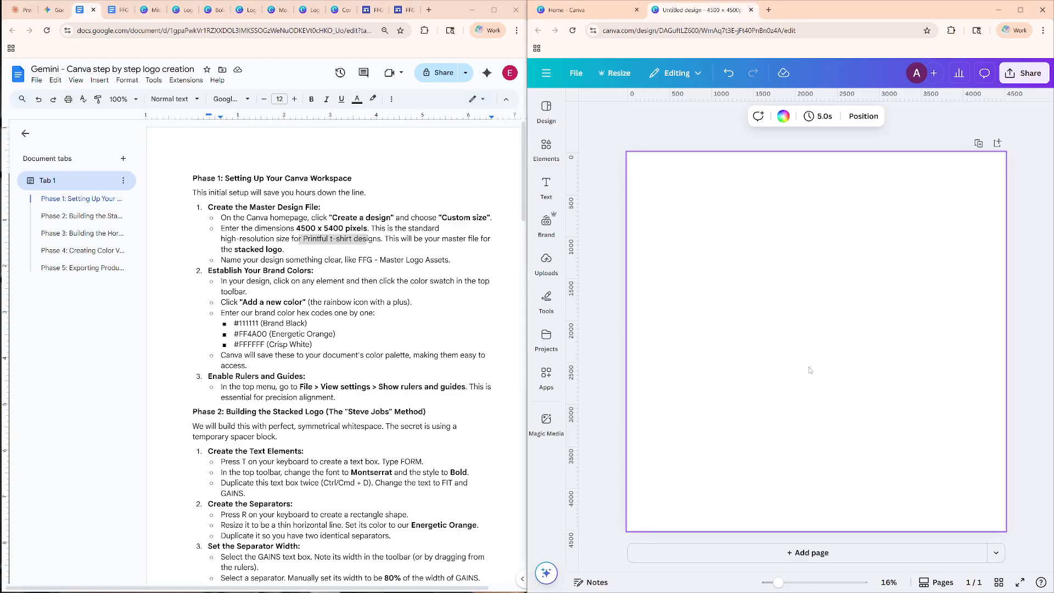
pyautogui.click(623, 141)
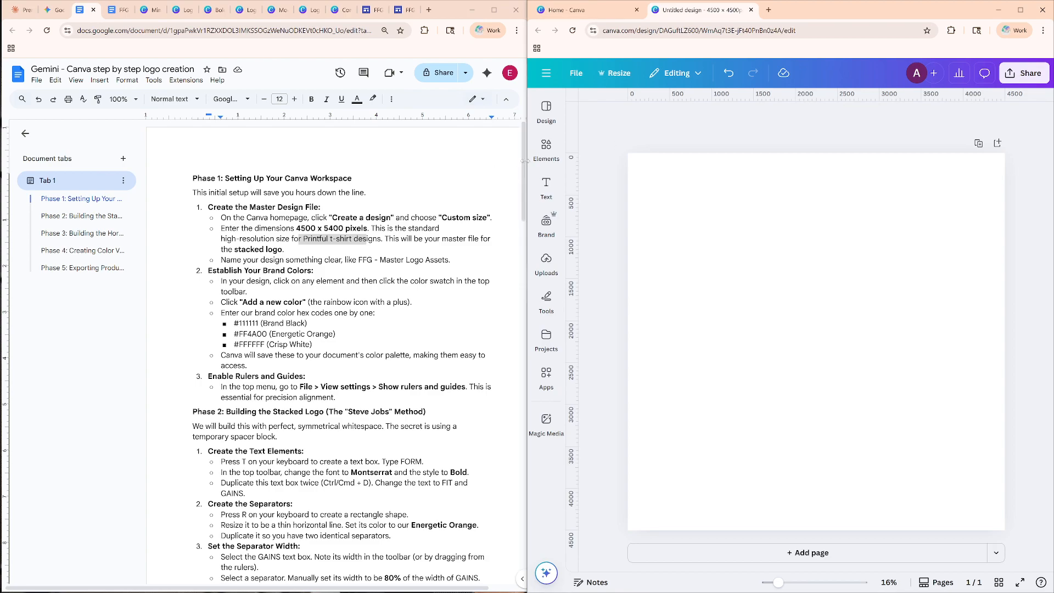
# Hide the guide's document outline, narrow the guide window, and widen the Canva window to meet it.
pyautogui.click(25, 133)
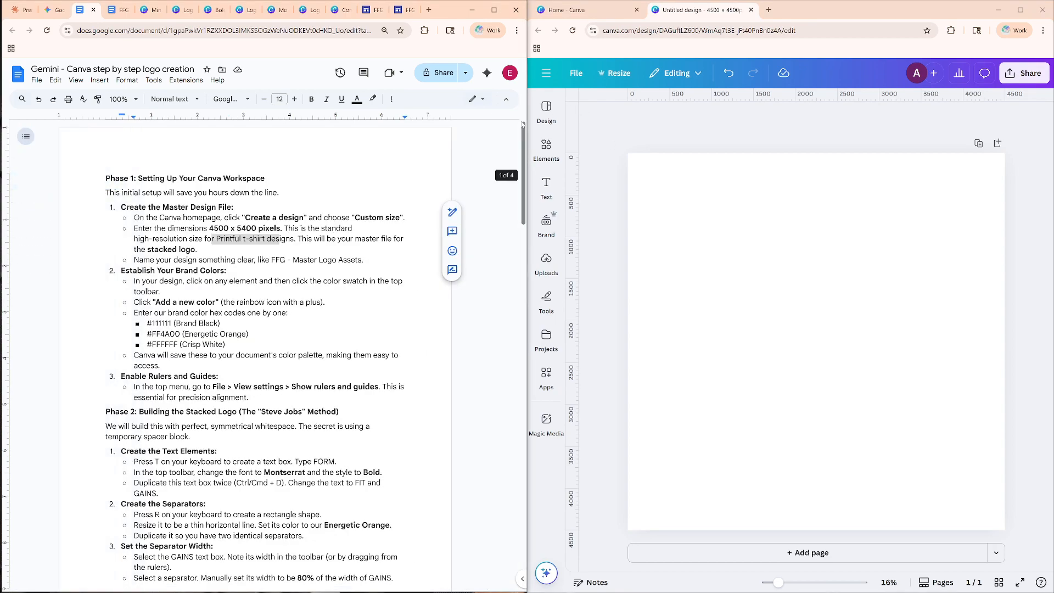
pyautogui.moveTo(526, 123); pyautogui.dragTo(409, 123)
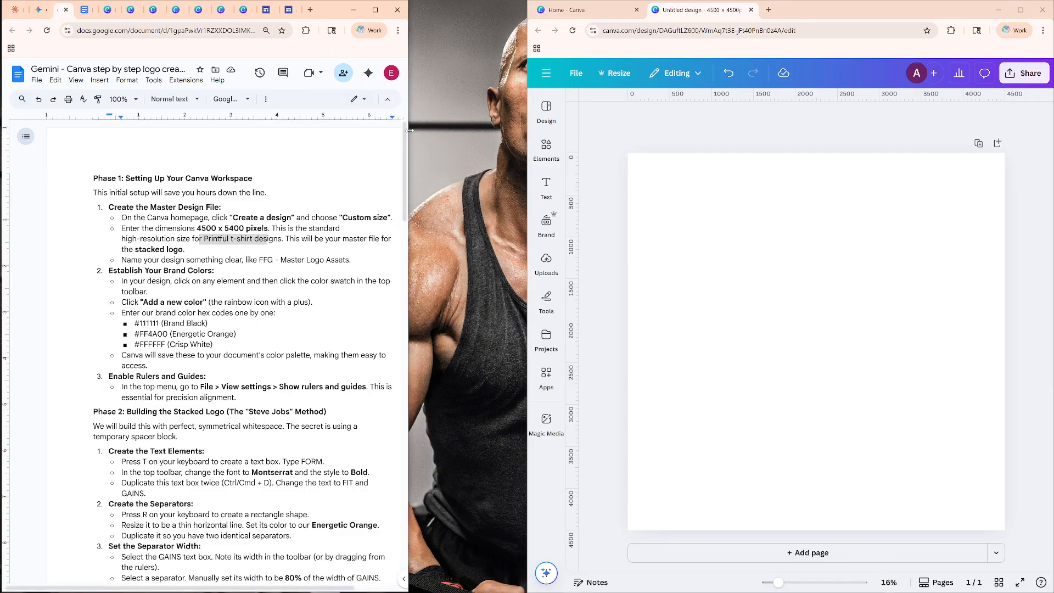
pyautogui.moveTo(528, 100); pyautogui.dragTo(406, 111)
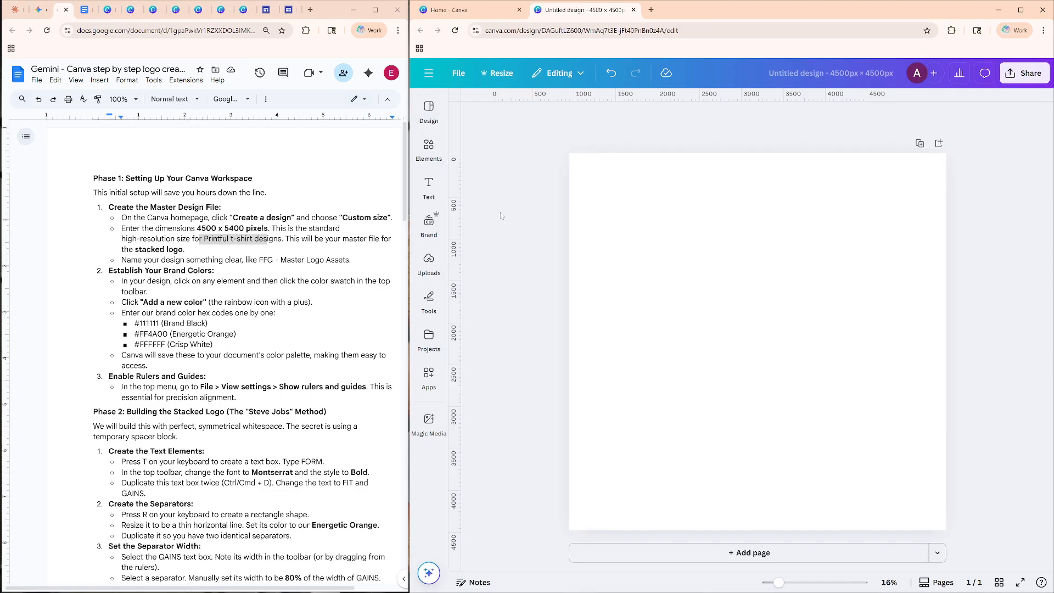
# Rename the design as "FFG - Master Logo Assets".
pyautogui.click(750, 223)
pyautogui.click(466, 77)
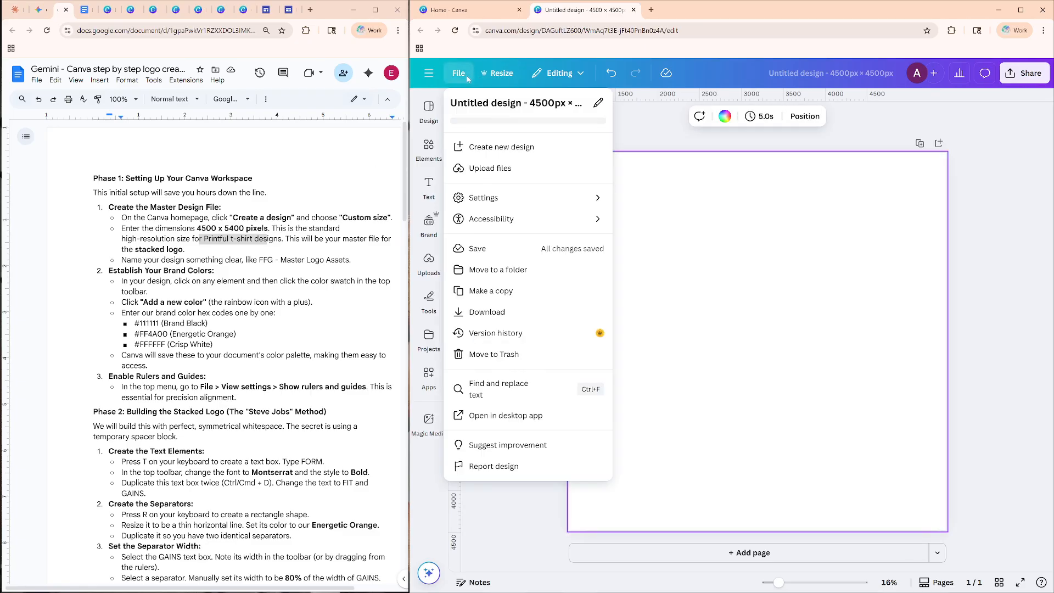
pyautogui.click(530, 106)
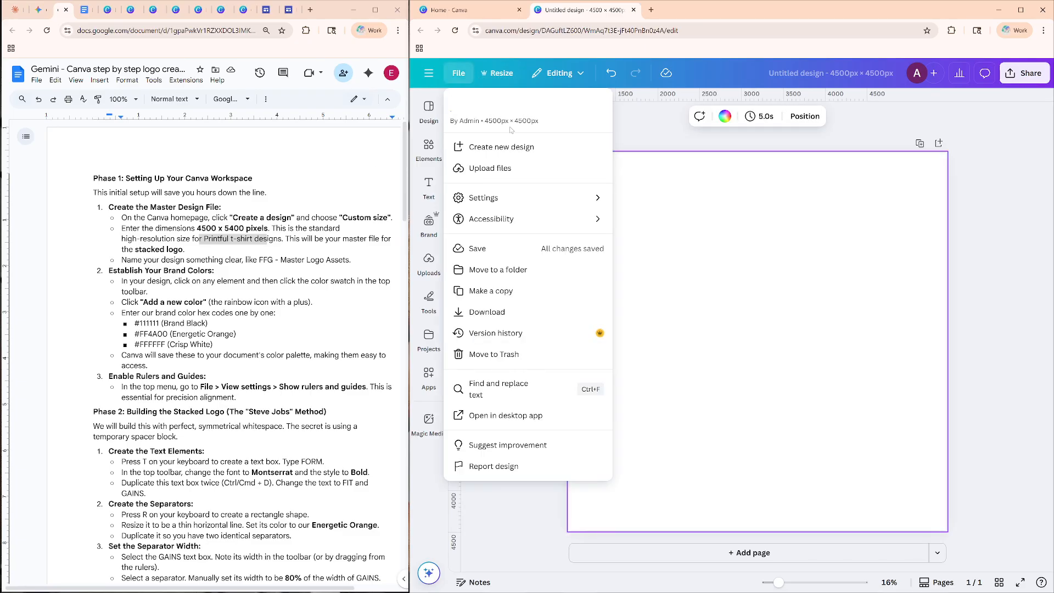
pyautogui.write('FFG - Master Logo Assets')
pyautogui.click(734, 243)
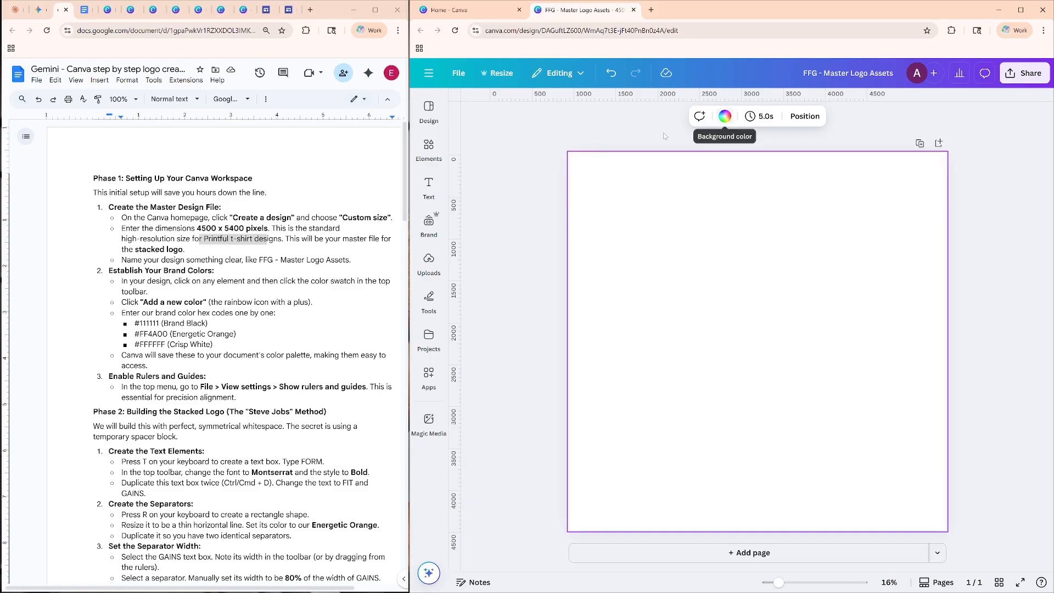
# Start adding brand colors from the page's color options and add white #FFFFFF to the Brand Kit palette.
pyautogui.click(724, 116)
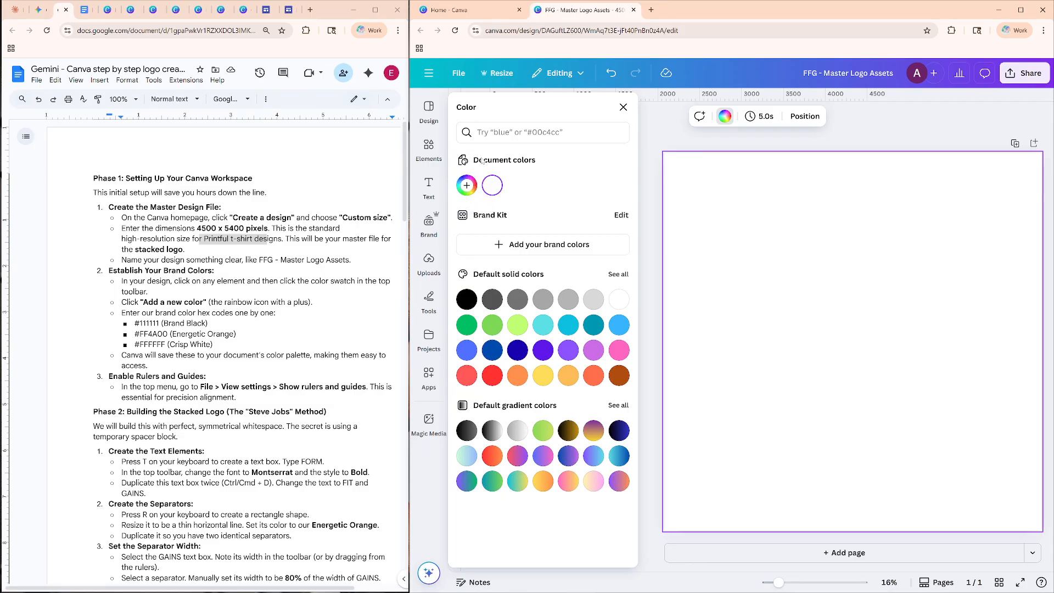
pyautogui.click(468, 185)
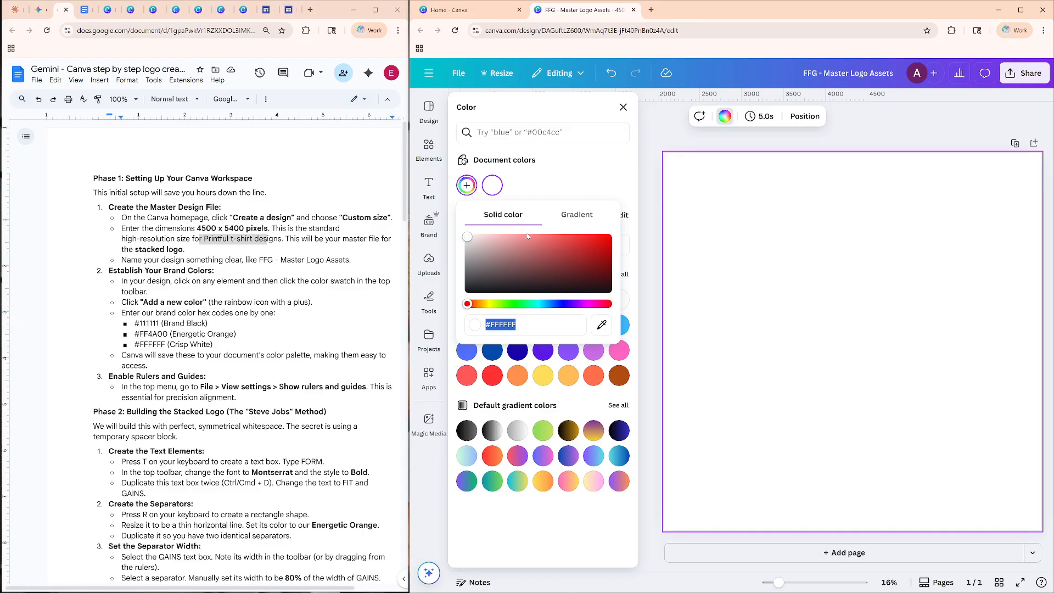
pyautogui.click(585, 325)
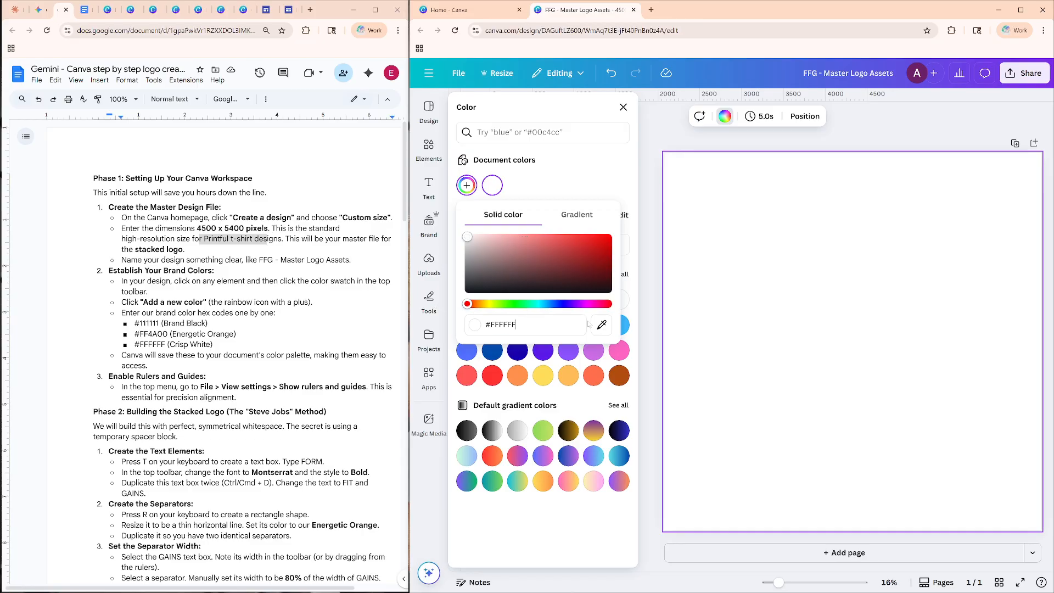
pyautogui.click(497, 137)
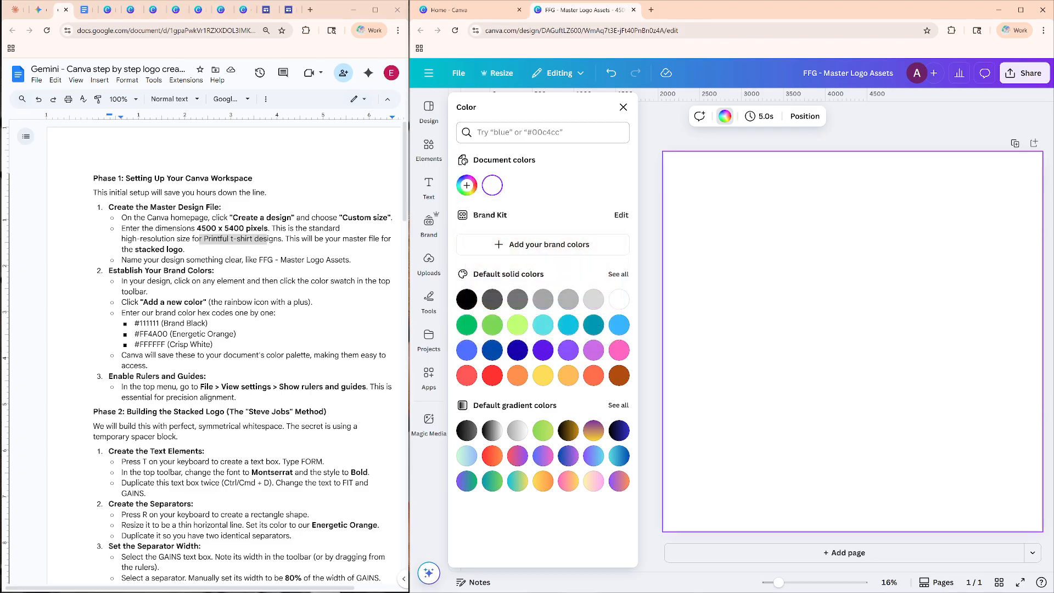
pyautogui.click(529, 244)
pyautogui.click(468, 154)
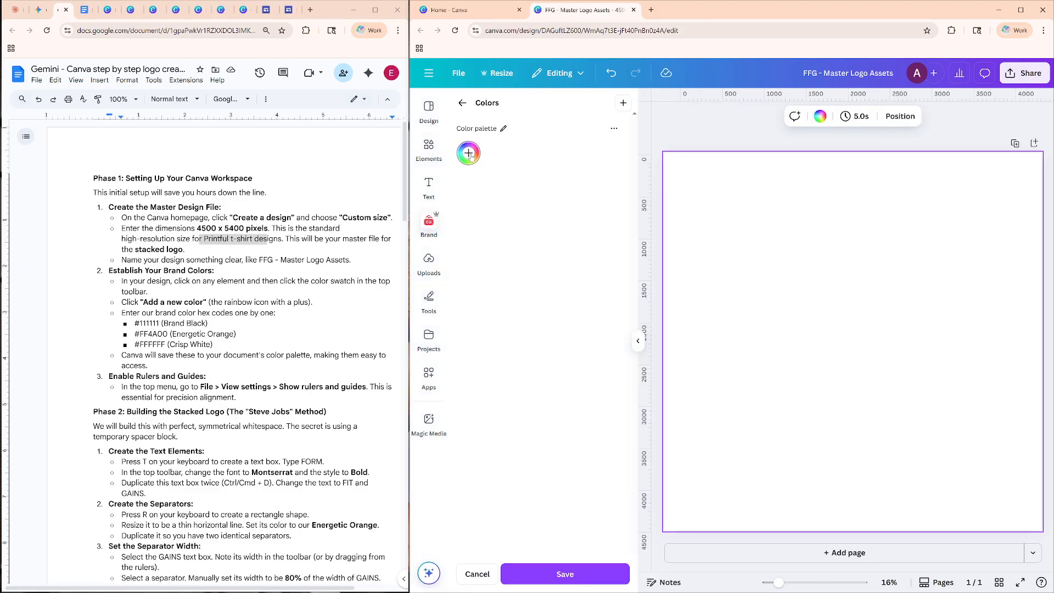
pyautogui.click(541, 320)
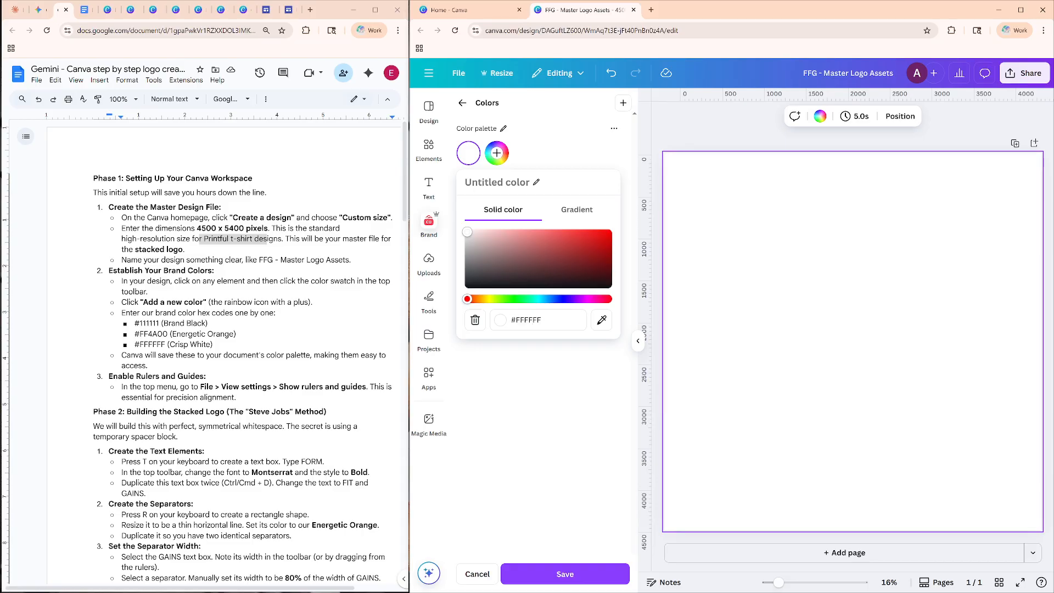
pyautogui.press('Return')
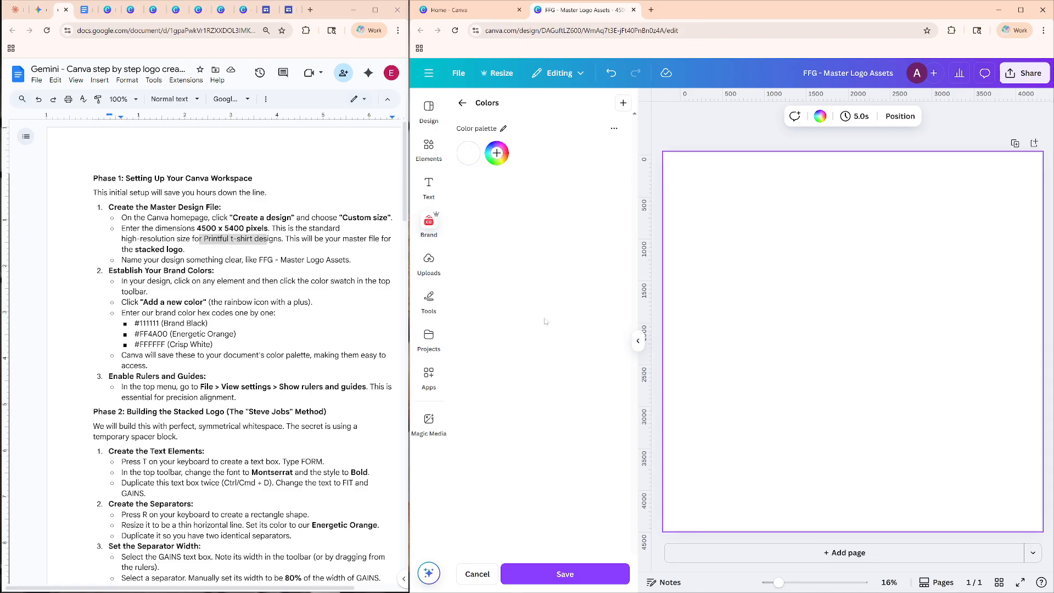
# Name the white #FFFFFF brand palette color "Crisp White".
pyautogui.click(469, 153)
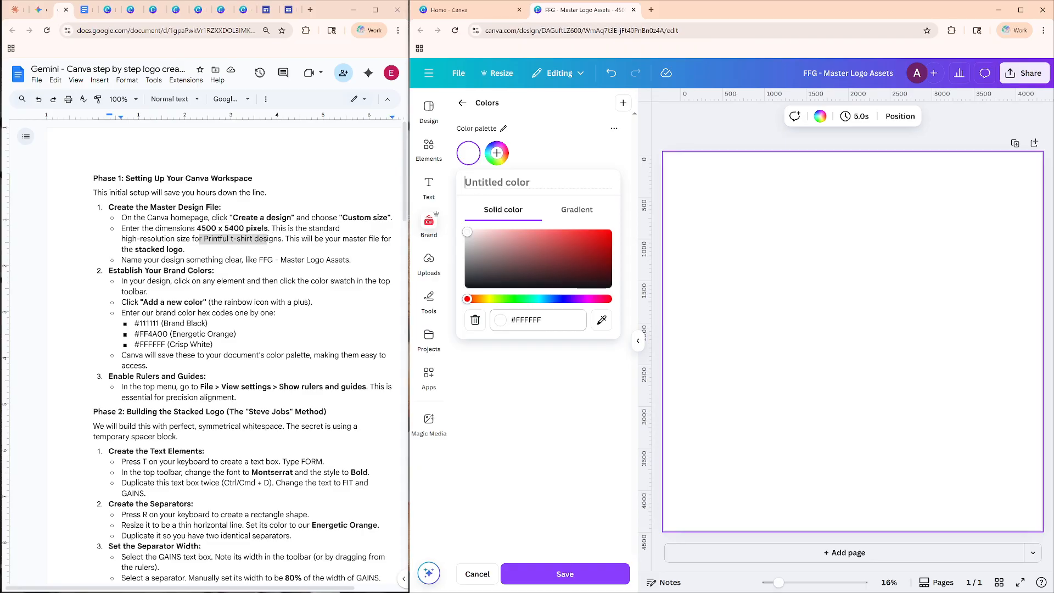
pyautogui.click(535, 320)
pyautogui.moveTo(529, 320); pyautogui.dragTo(507, 320)
pyautogui.click(496, 182)
pyautogui.write('Crisp ')
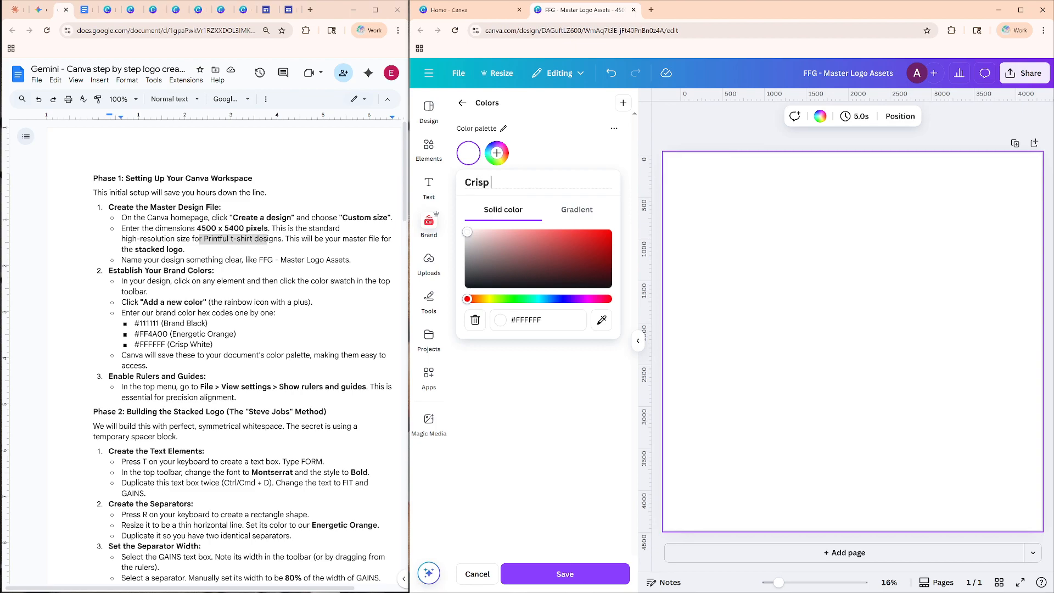
pyautogui.write('White')
pyautogui.click(554, 347)
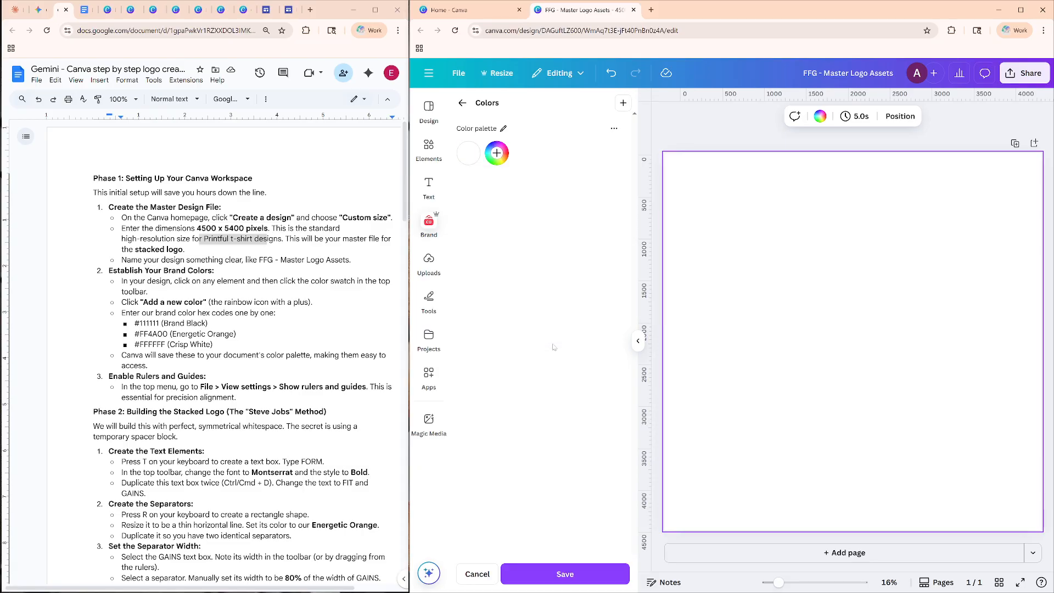
# Add a second brand palette color named "Brand Black" with the hex code #111111.
pyautogui.click(497, 153)
pyautogui.click(528, 182)
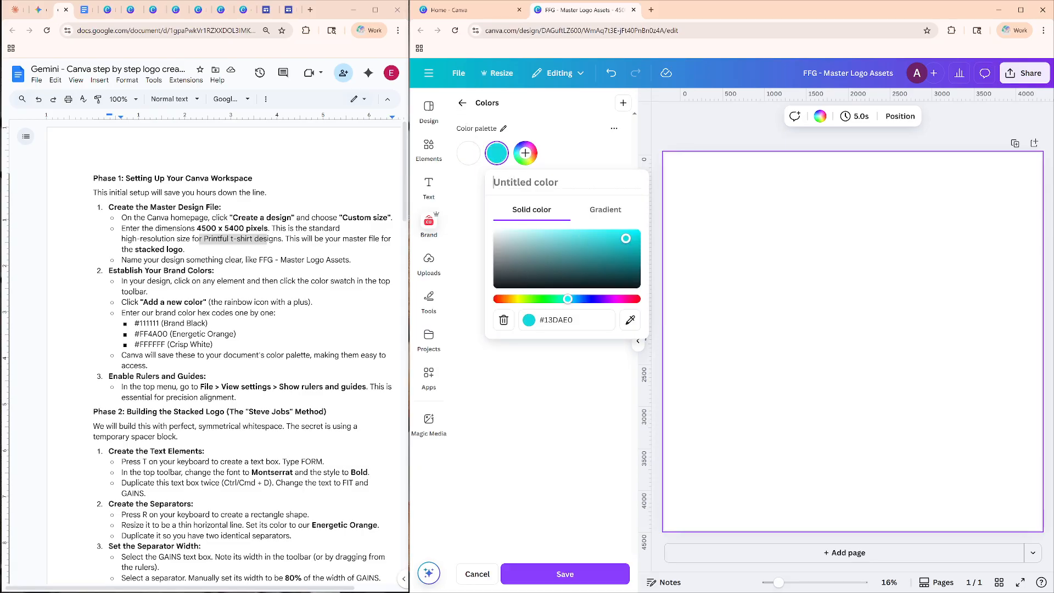
pyautogui.write('Brand Black')
pyautogui.press('Return')
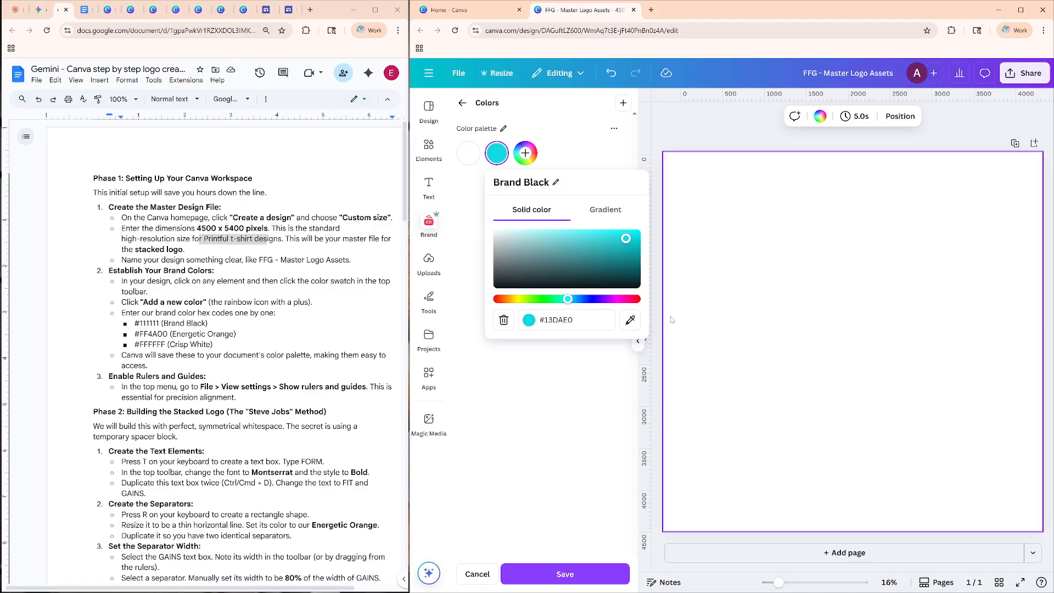
pyautogui.press('Delete')
pyautogui.press('Delete')
pyautogui.press('Delete')
pyautogui.press('Delete')
pyautogui.press('Delete')
pyautogui.press('Delete')
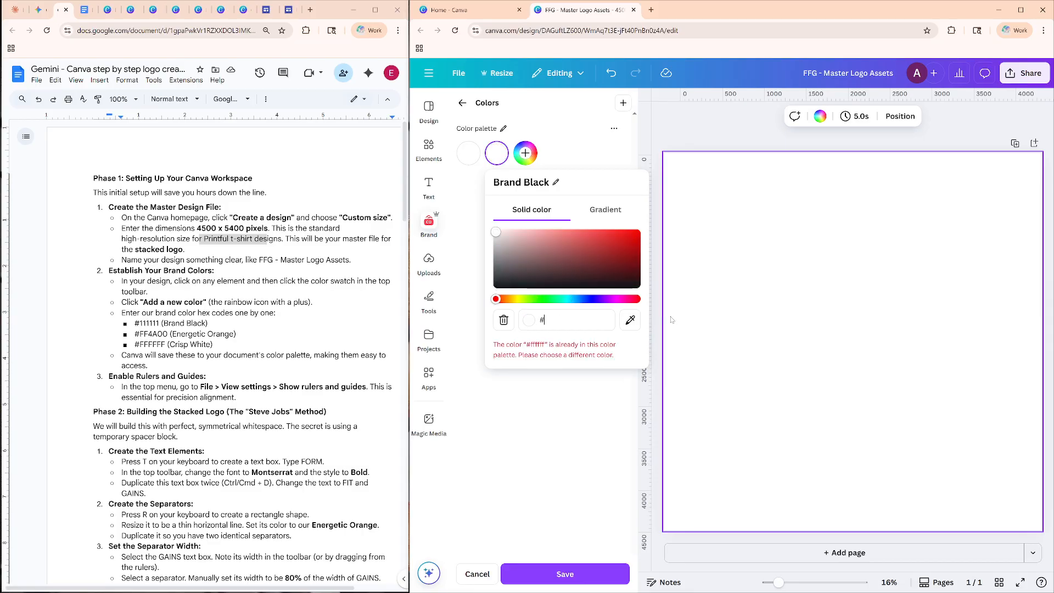
pyautogui.write('111111')
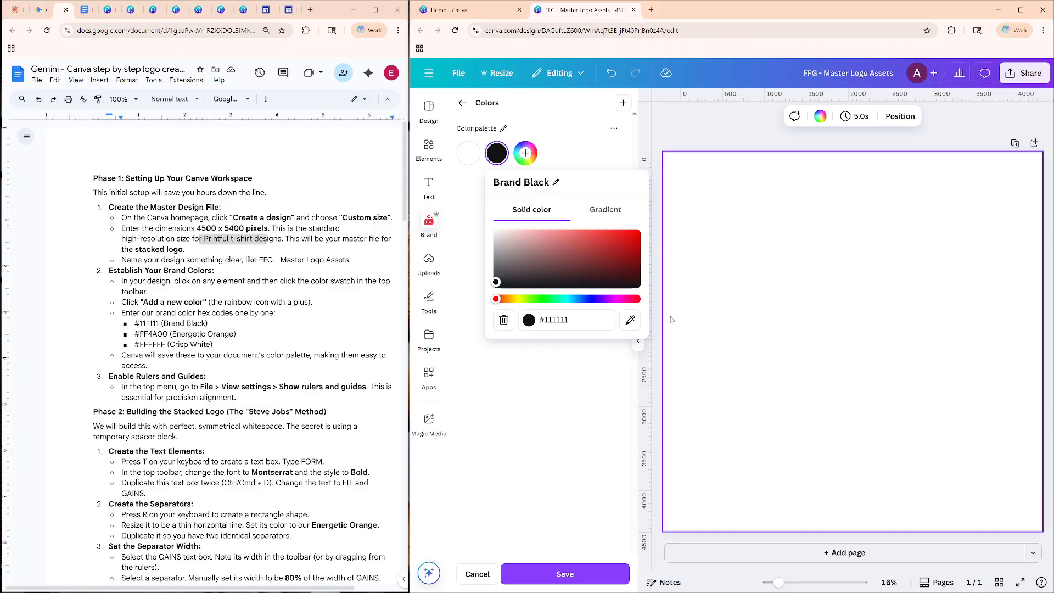
pyautogui.click(671, 319)
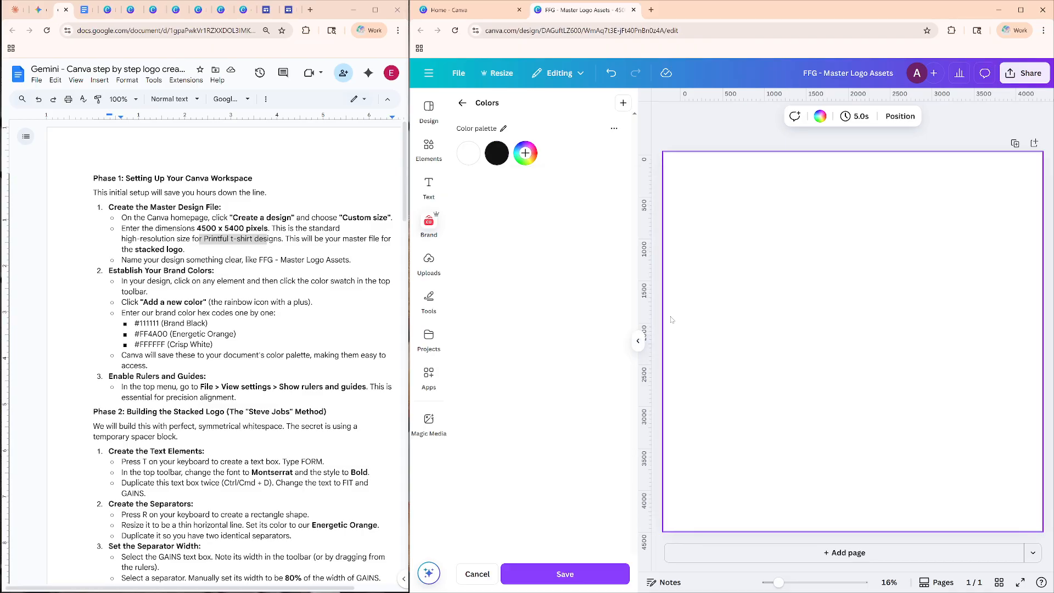
# Add a third color to the brand color palette and name it "Energetic Orange".
pyautogui.click(525, 153)
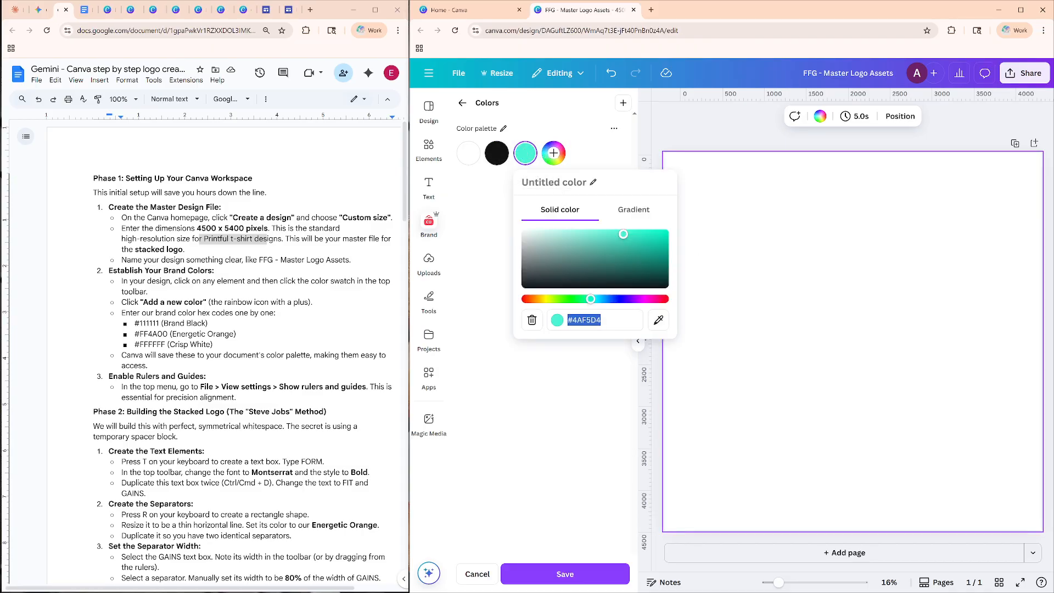
pyautogui.click(559, 182)
pyautogui.write('Ener')
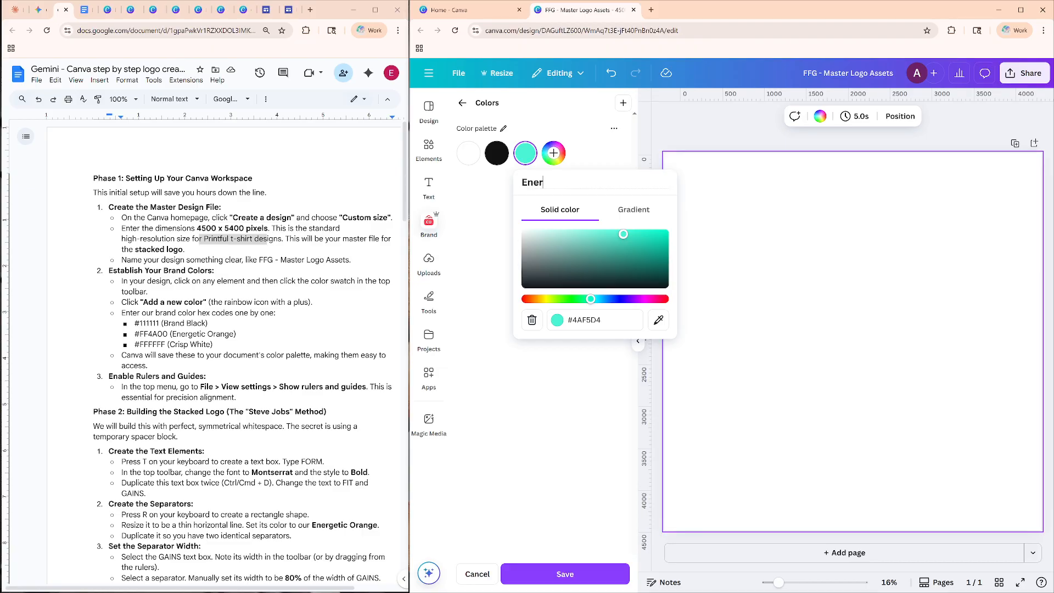
pyautogui.write('getic Orange')
# Set the hex code of the Energetic Orange palette color to #FF4A00.
pyautogui.moveTo(578, 320); pyautogui.dragTo(567, 320)
pyautogui.click(567, 320)
pyautogui.write('FF4A')
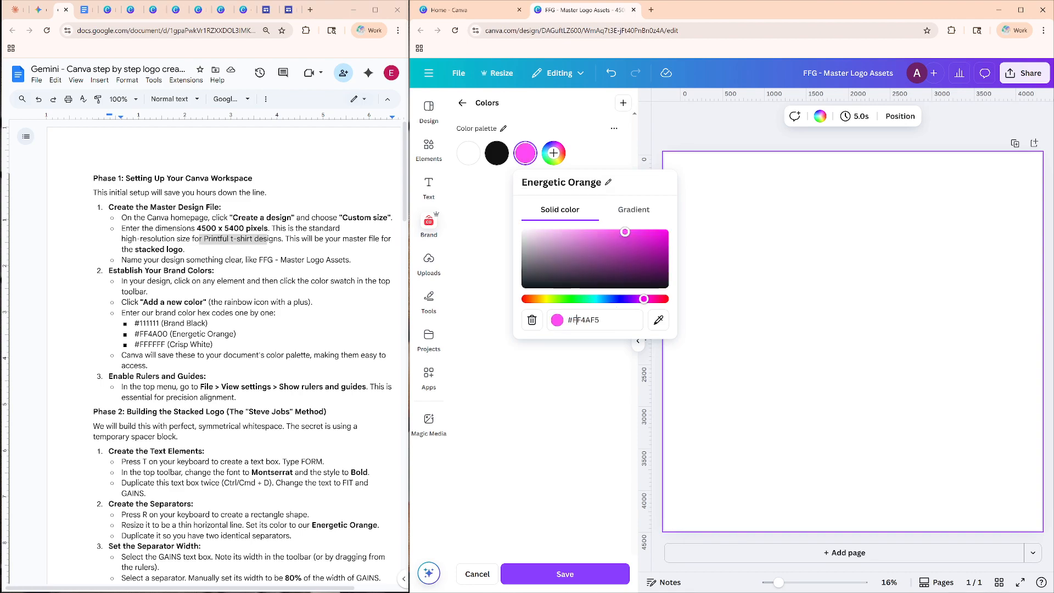
pyautogui.write('00')
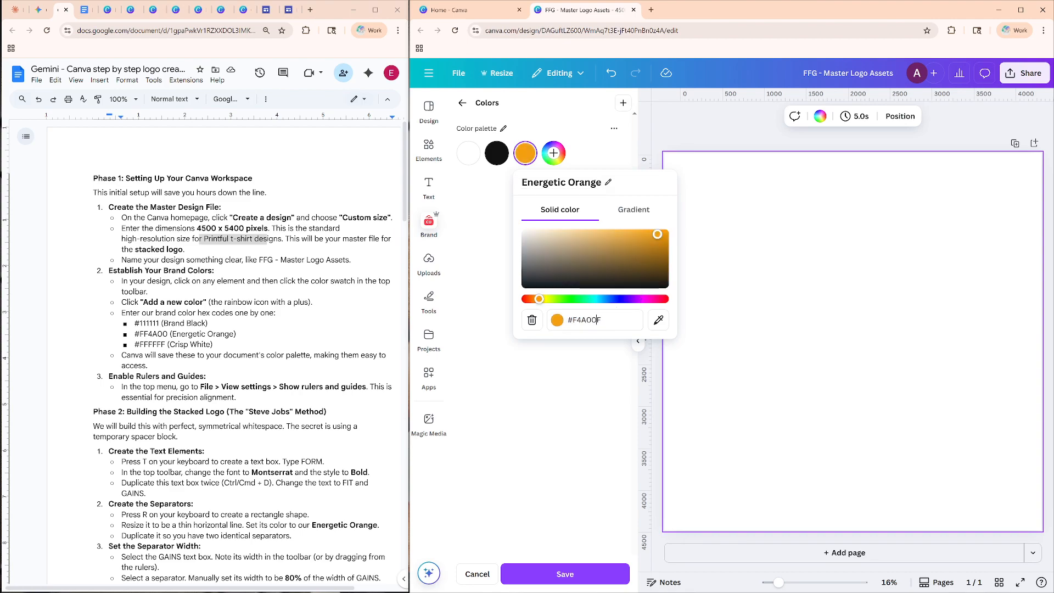
pyautogui.press('BackSpace')
pyautogui.press('Left')
pyautogui.press('Left')
pyautogui.write('F')
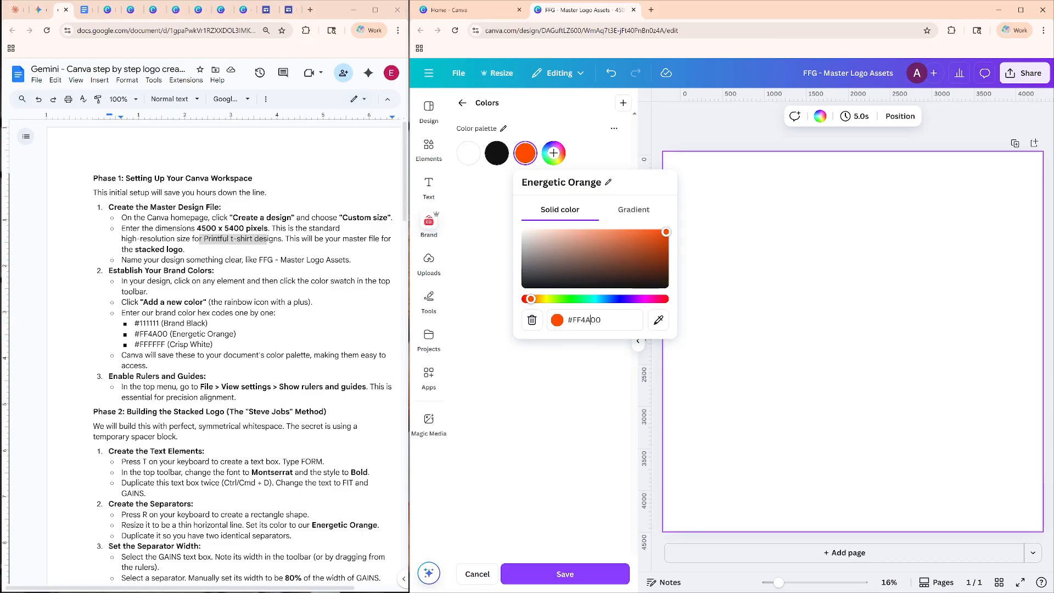
pyautogui.press('Return')
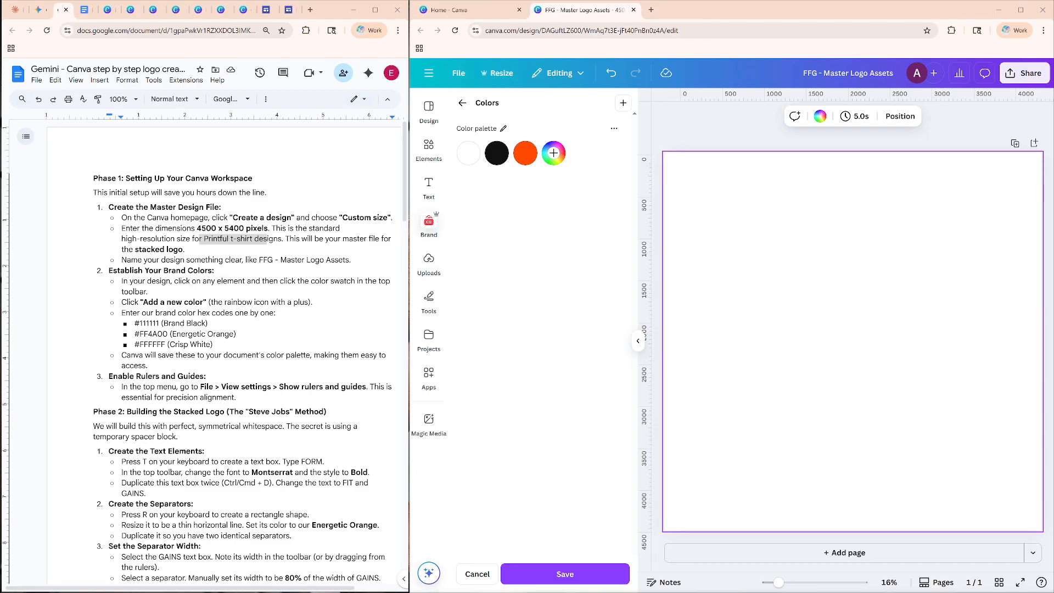
# Check in the design's settings whether rulers and guides are shown, as the guide requires.
pyautogui.click(128, 377)
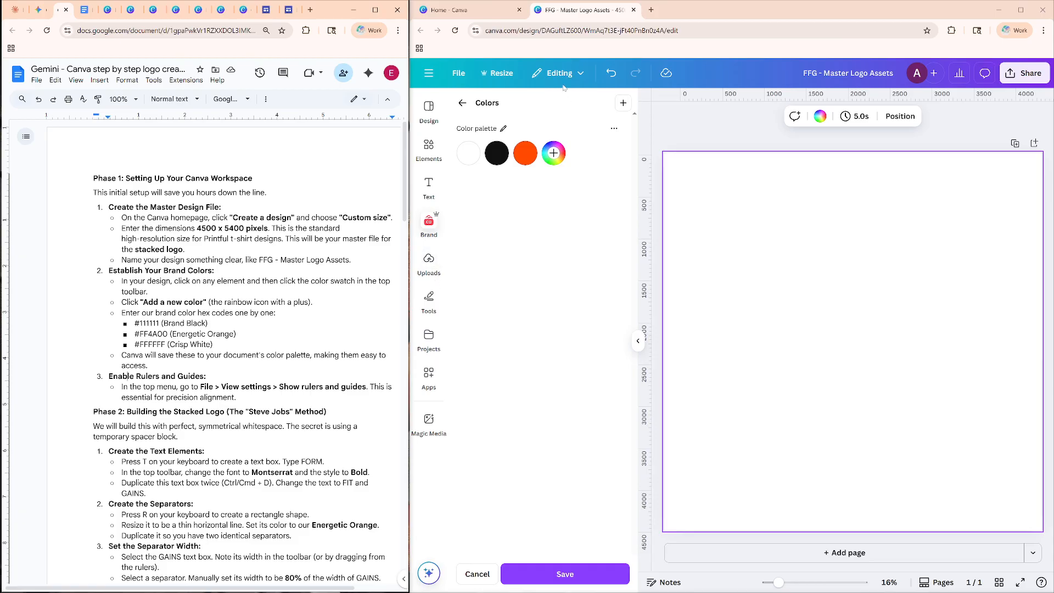
pyautogui.click(458, 73)
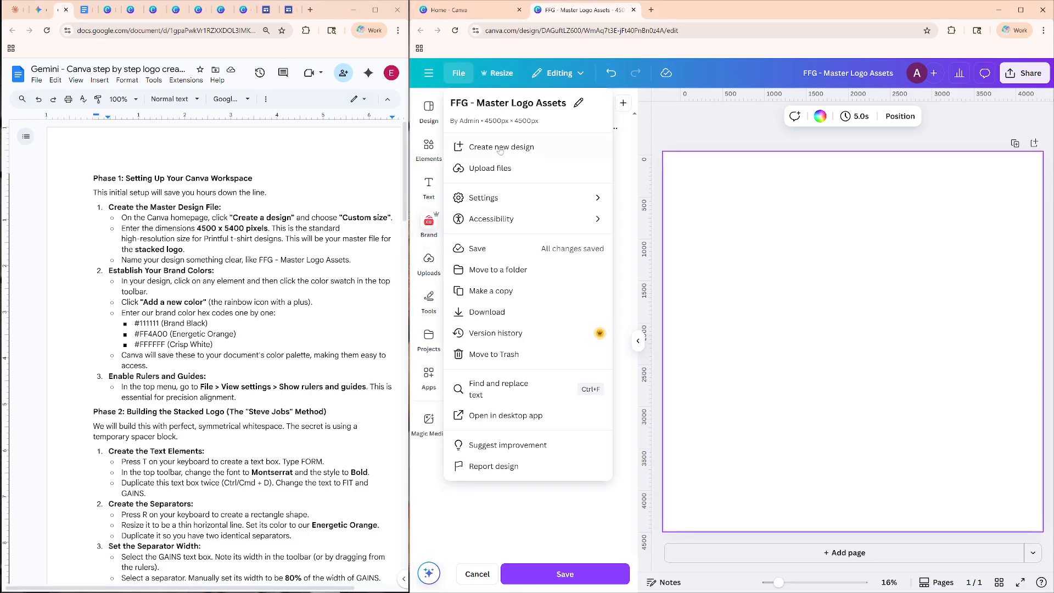
pyautogui.click(521, 198)
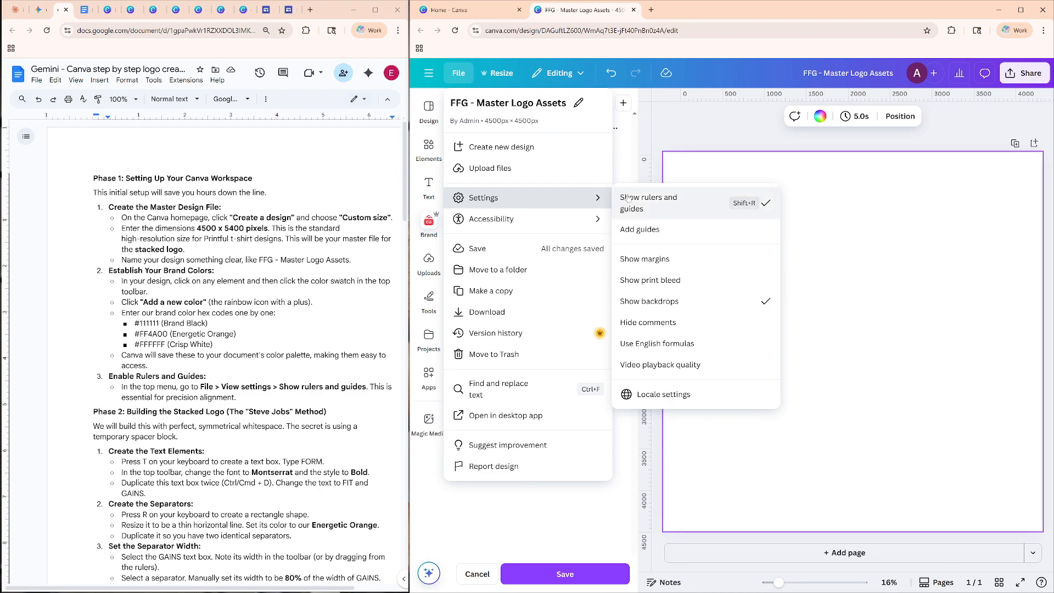
pyautogui.click(879, 285)
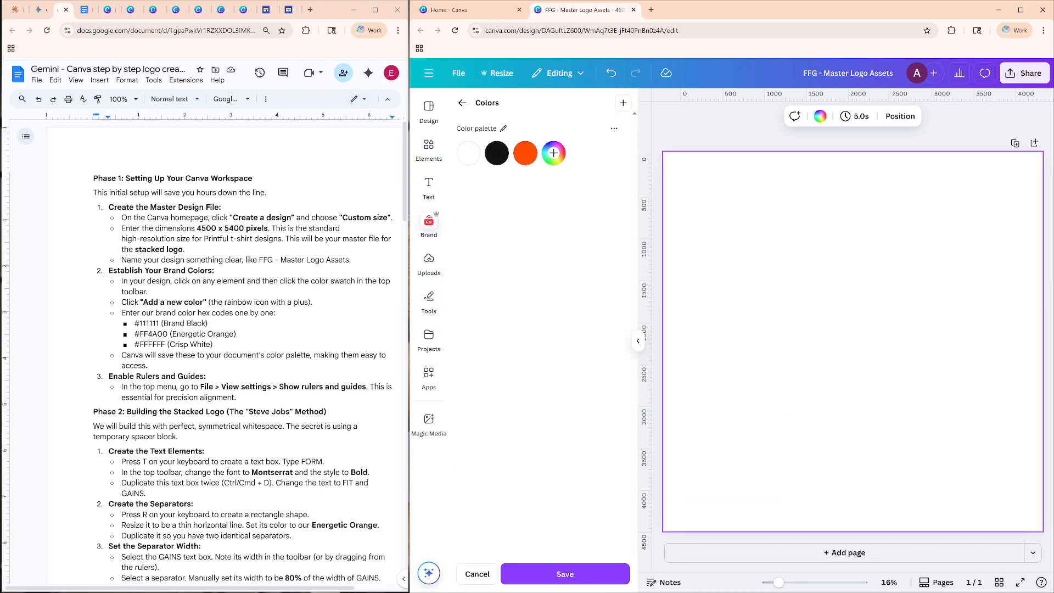
# Following Phase 2 of the guide, add a text box reading "FORM" to the blank page.
pyautogui.scroll(-3, 204, 353)
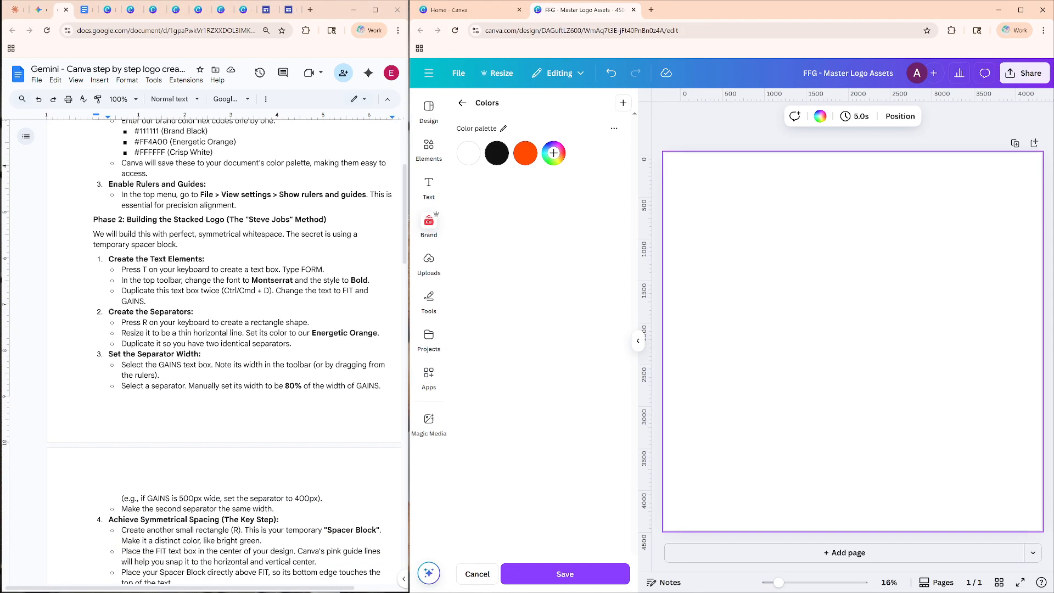
pyautogui.moveTo(230, 220); pyautogui.dragTo(324, 220)
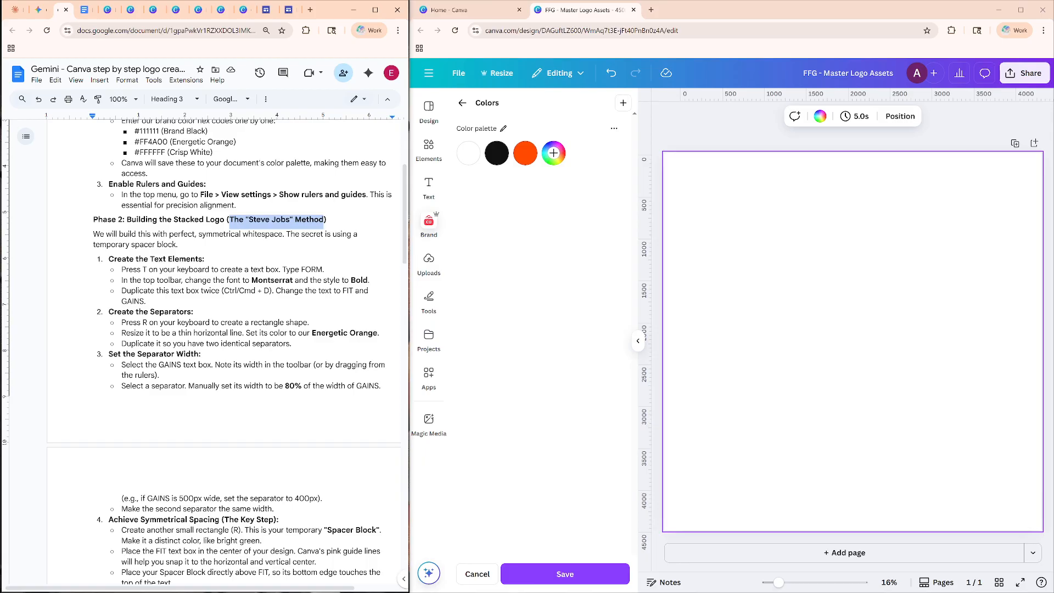
pyautogui.click(733, 358)
pyautogui.press('t')
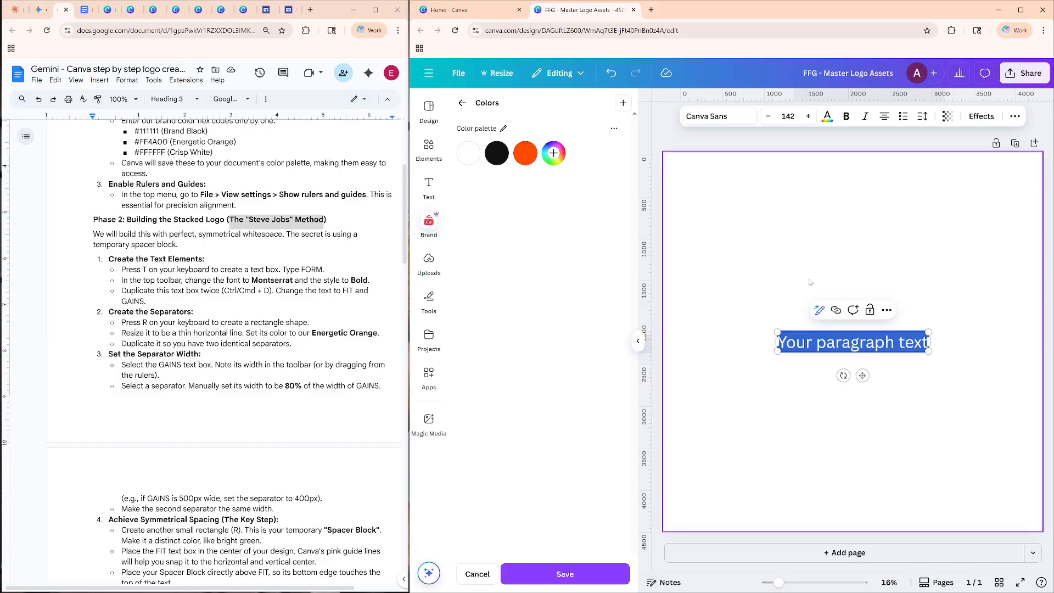
pyautogui.write('FORM')
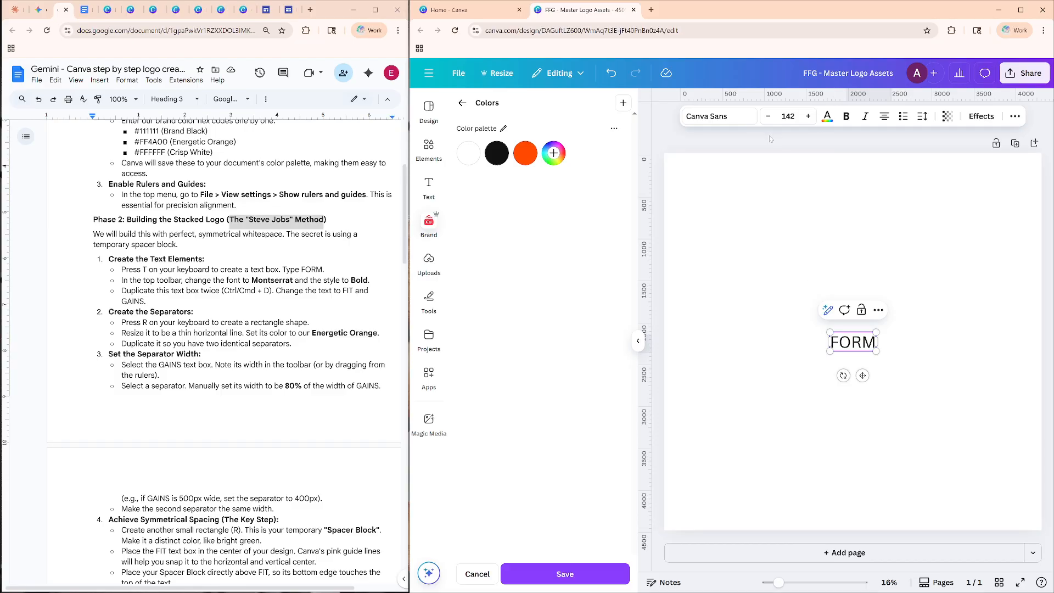
# Set the FORM text to the Montserrat font in bold.
pyautogui.click(735, 121)
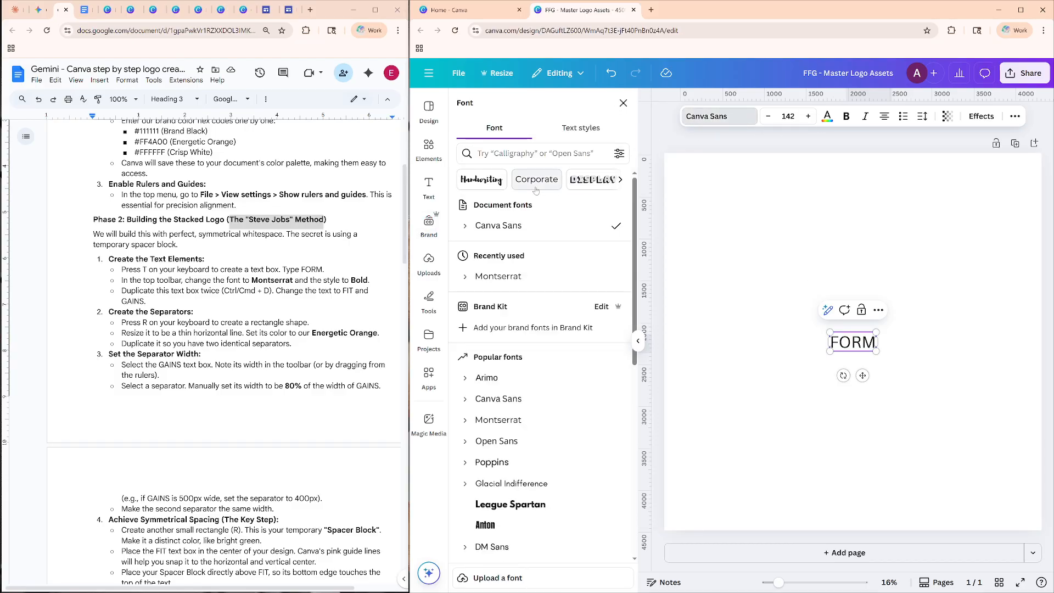
pyautogui.click(535, 153)
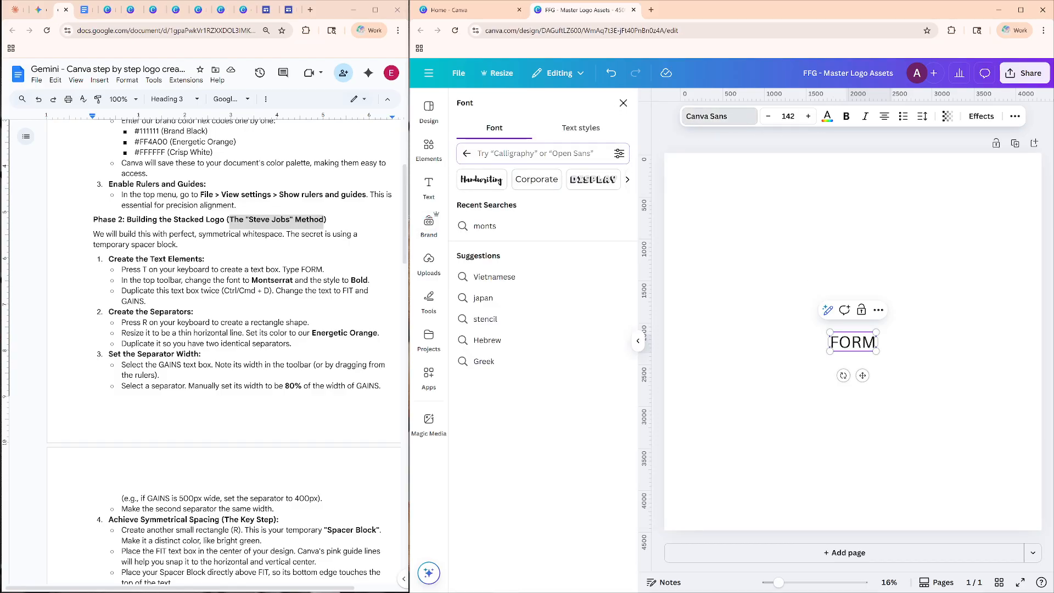
pyautogui.write('monte')
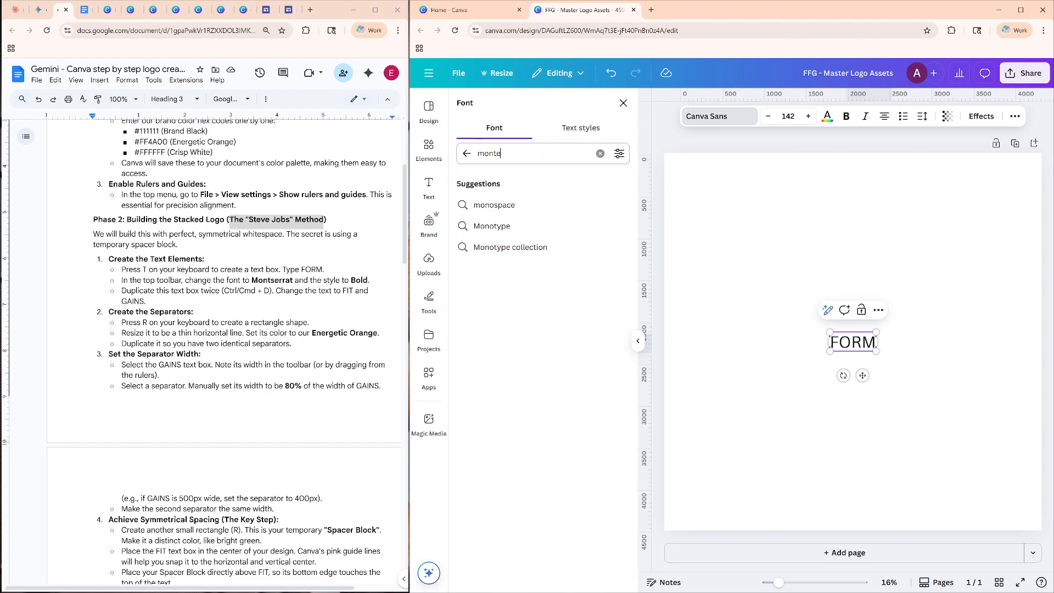
pyautogui.press('BackSpace')
pyautogui.write('serrat')
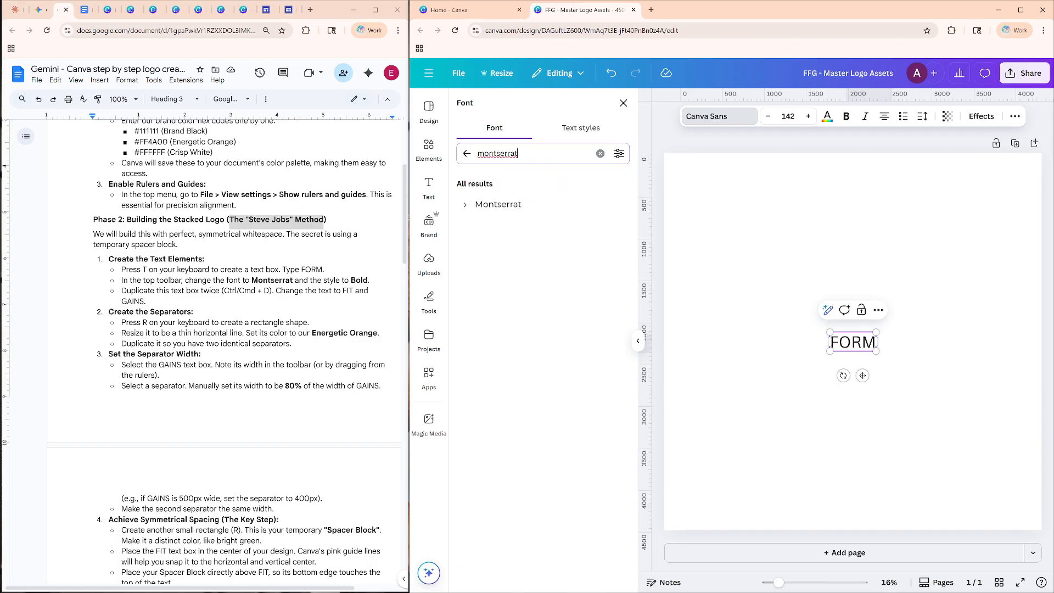
pyautogui.click(510, 202)
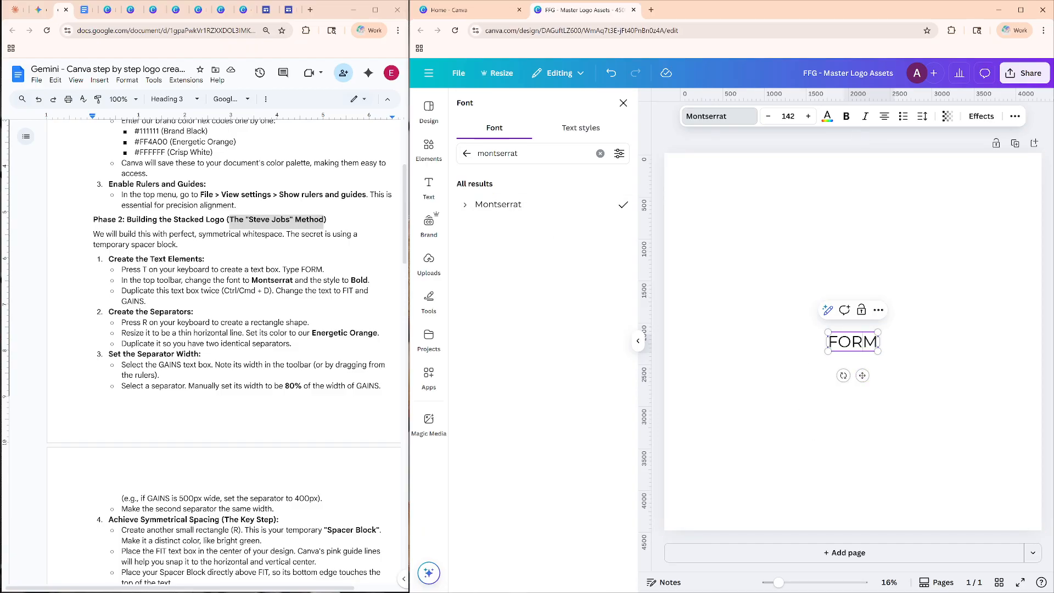
pyautogui.press('Return')
pyautogui.click(846, 116)
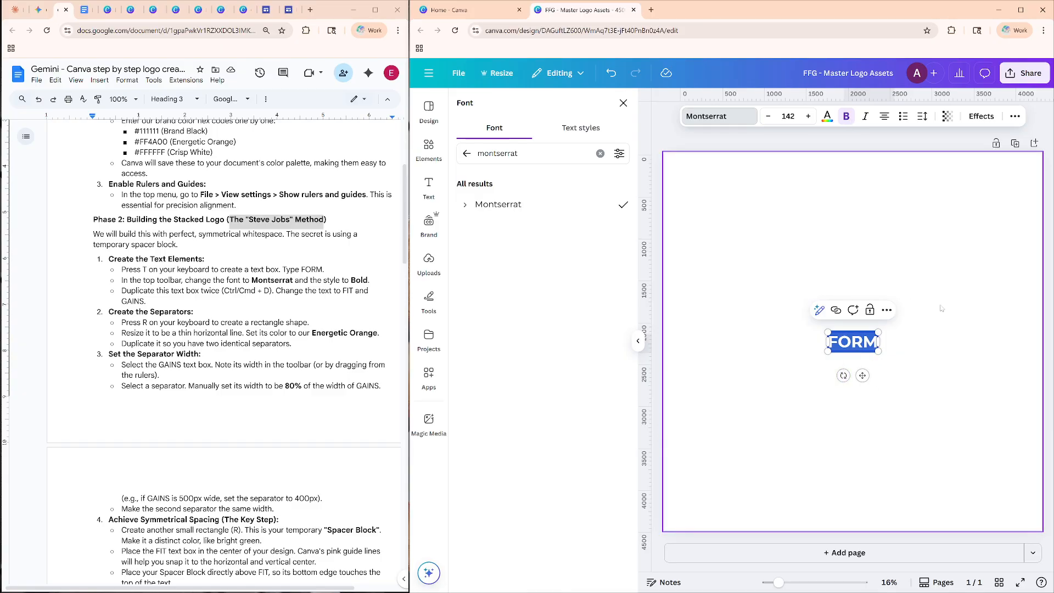
pyautogui.click(900, 348)
# Duplicate the FORM text box twice and spread the three boxes in a vertical stack on the page.
pyautogui.click(846, 350)
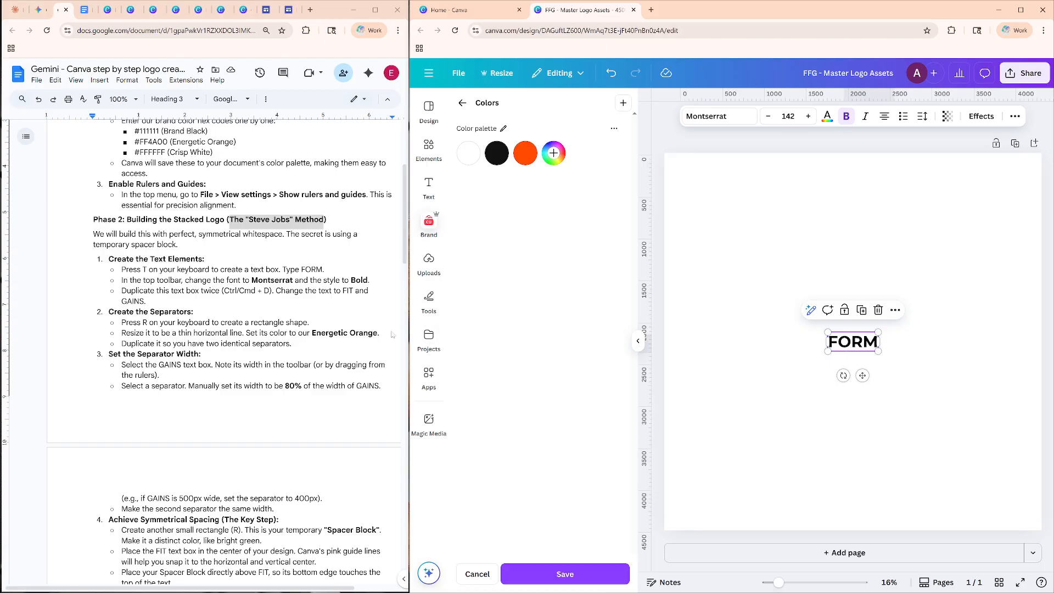
pyautogui.hotkey('ctrl', 'd')
pyautogui.moveTo(857, 351); pyautogui.dragTo(856, 405)
pyautogui.moveTo(856, 350); pyautogui.dragTo(855, 288)
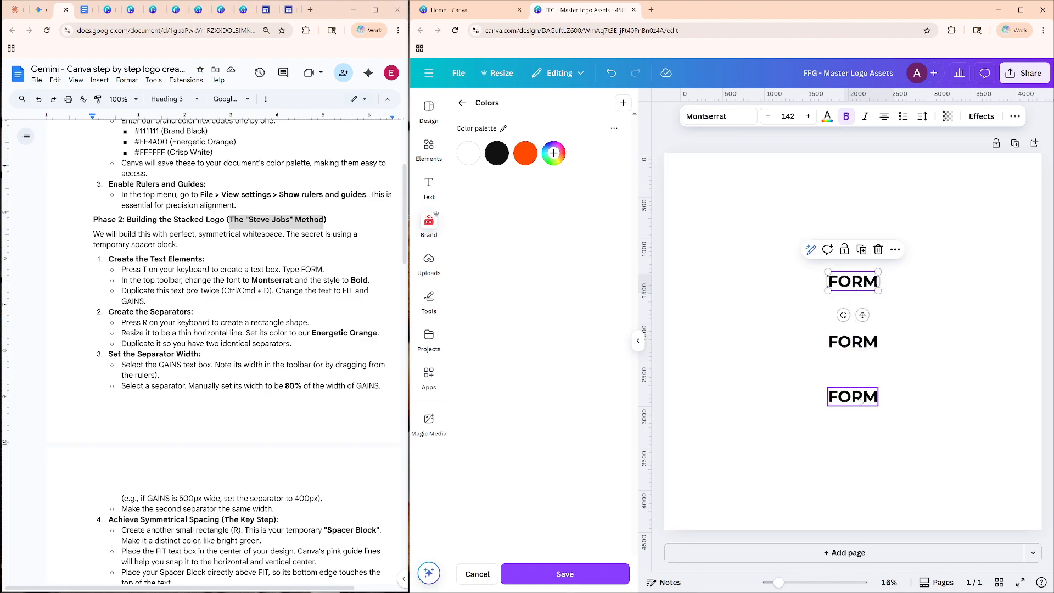
# Change the middle text box of the stack to "FIT".
pyautogui.click(863, 342)
pyautogui.doubleClick(863, 342)
pyautogui.write('Fit')
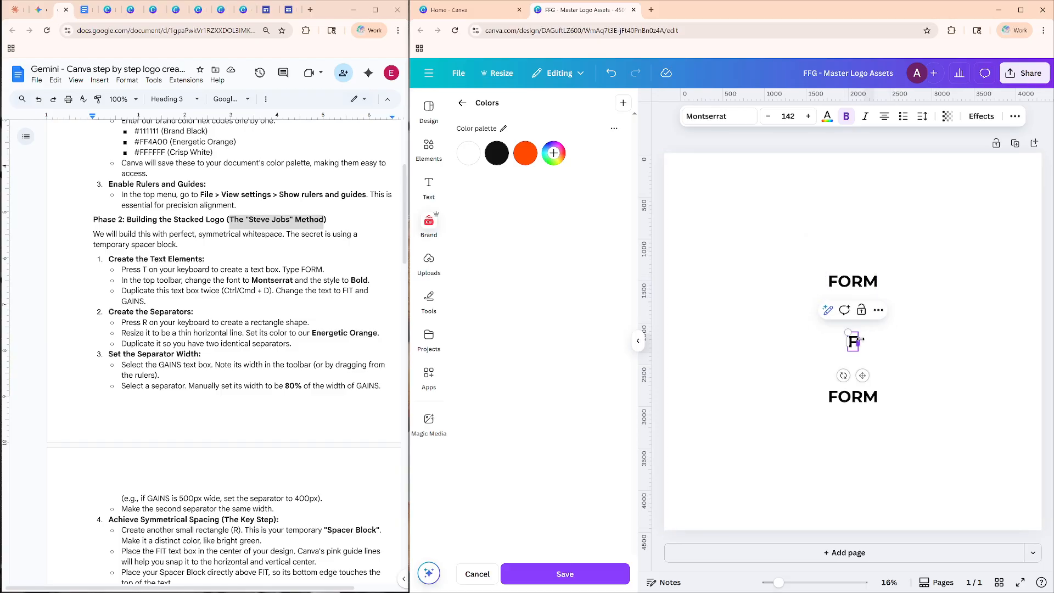
pyautogui.press('BackSpace')
pyautogui.press('BackSpace')
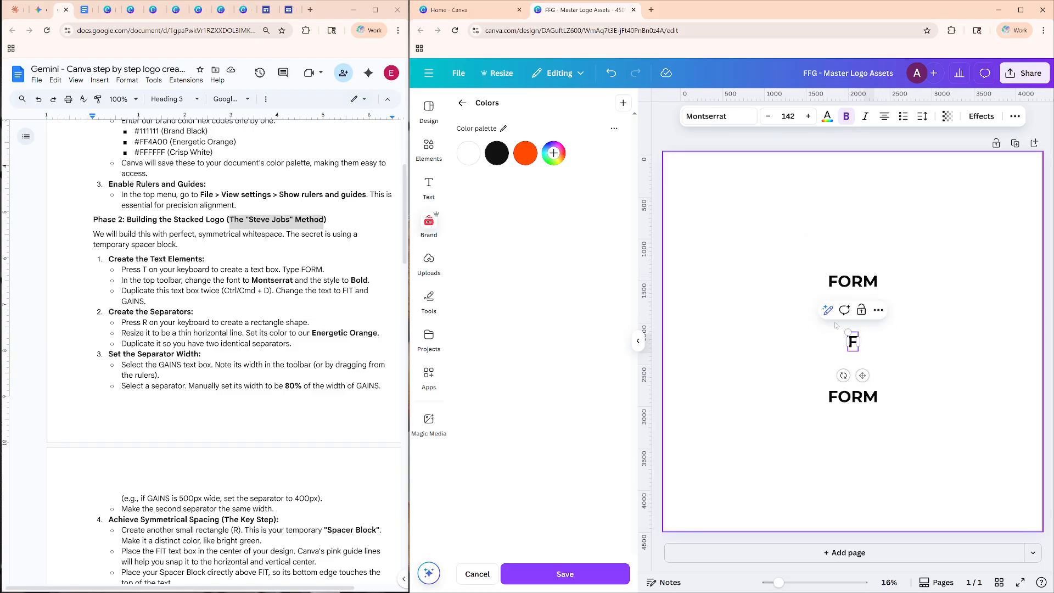
pyautogui.write('IT')
# Change the lowest text box of the stack to "GAINS" and deselect it.
pyautogui.doubleClick(852, 397)
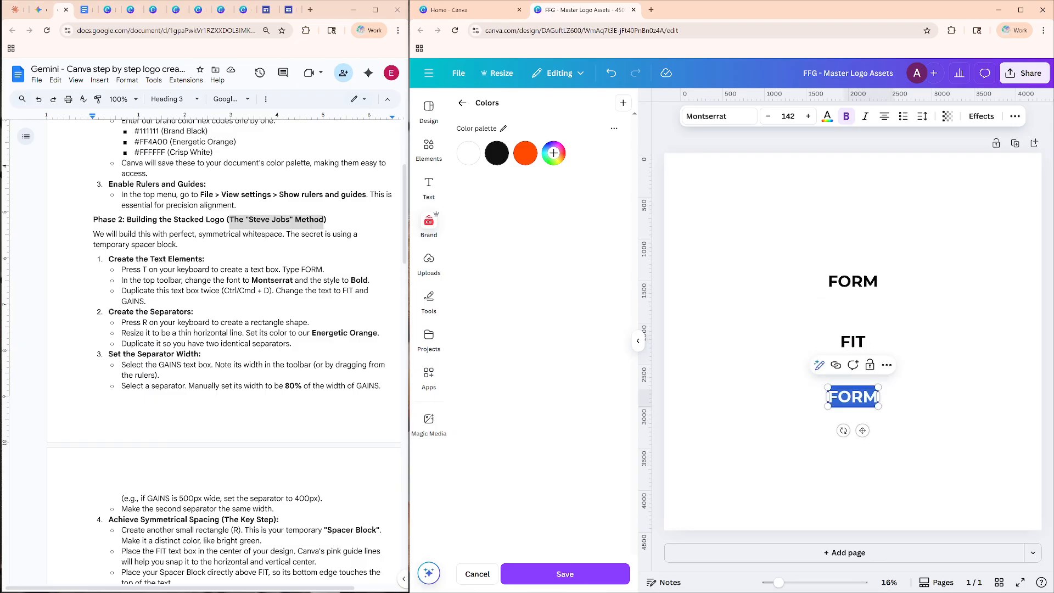
pyautogui.write('Gains')
pyautogui.press('BackSpace')
pyautogui.press('BackSpace')
pyautogui.press('BackSpace')
pyautogui.press('BackSpace')
pyautogui.write('AINS')
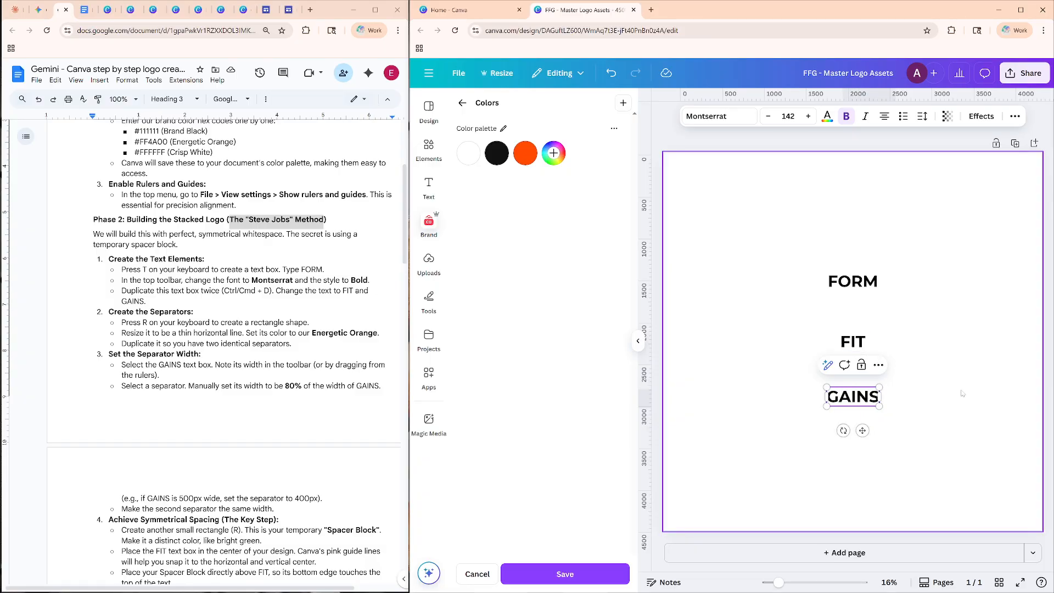
pyautogui.click(959, 324)
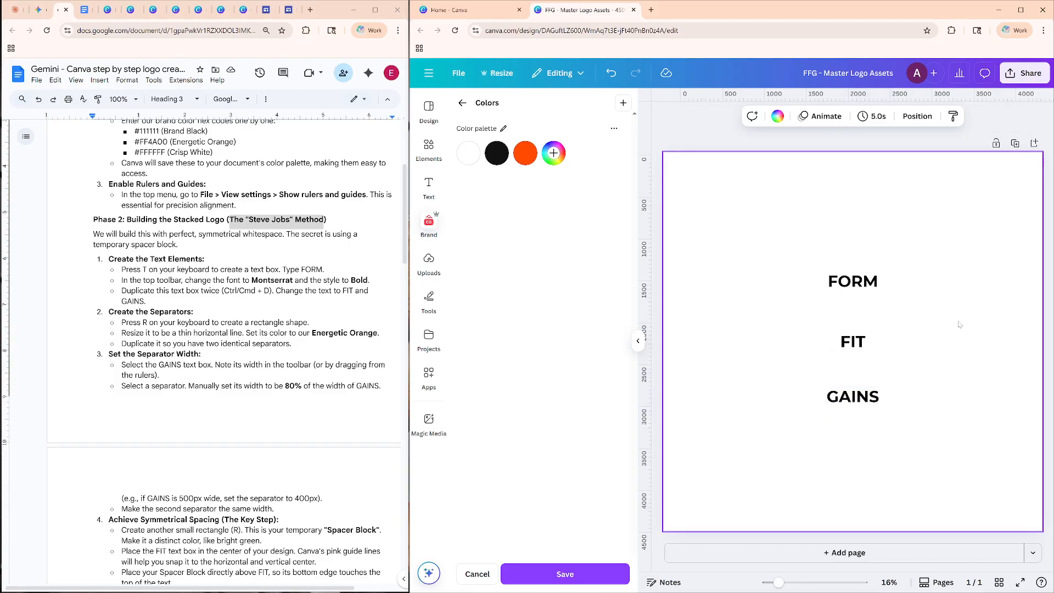
# Add a rectangle, move it to the page's upper-left area and flatten it into a thin horizontal bar.
pyautogui.press('r')
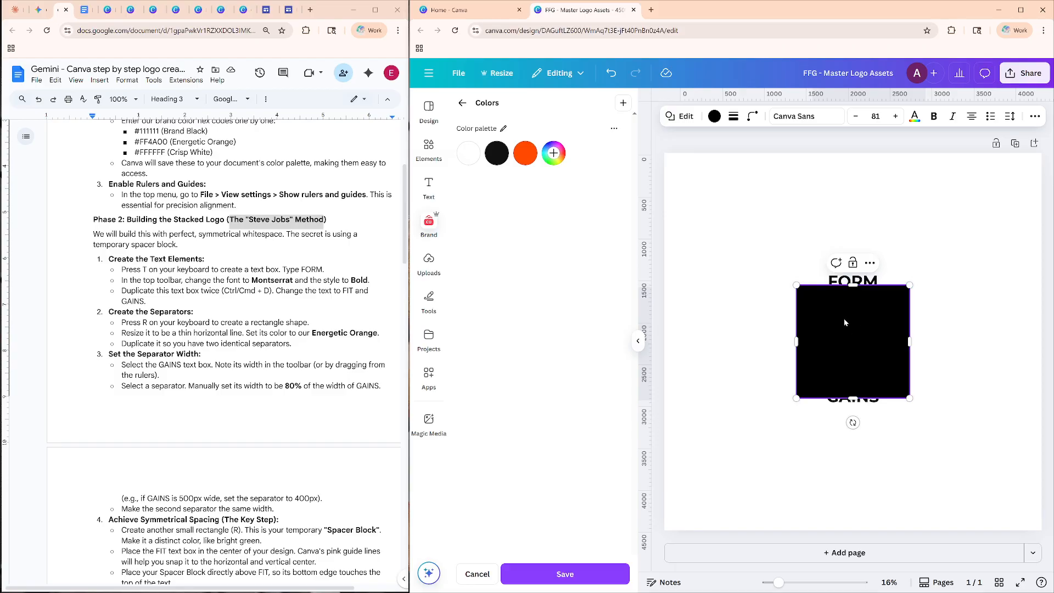
pyautogui.click(525, 154)
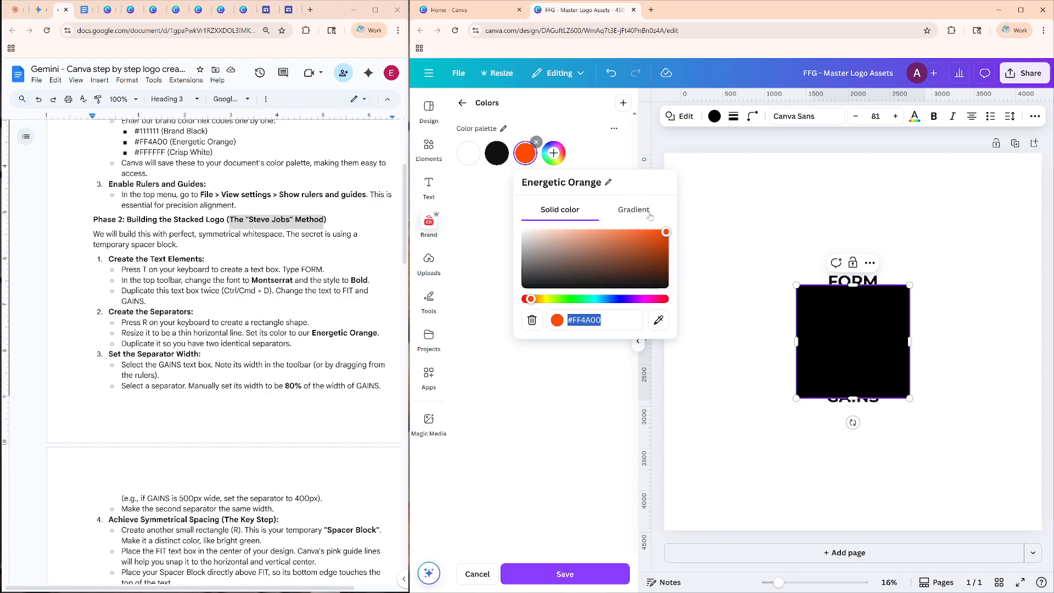
pyautogui.click(813, 303)
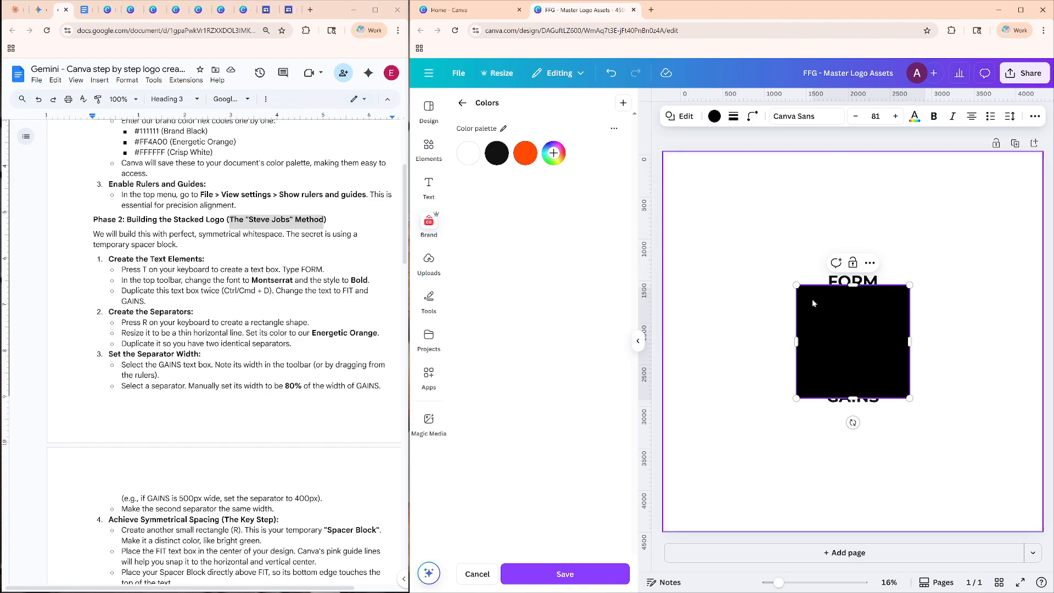
pyautogui.click(854, 331)
pyautogui.click(821, 329)
pyautogui.moveTo(824, 328); pyautogui.dragTo(729, 221)
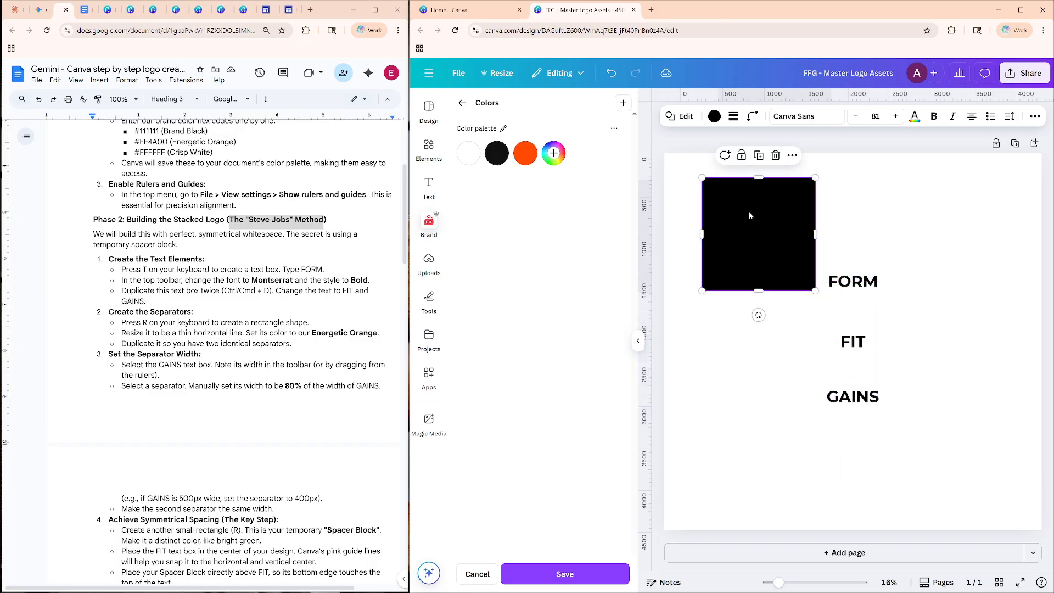
pyautogui.moveTo(763, 290); pyautogui.dragTo(762, 186)
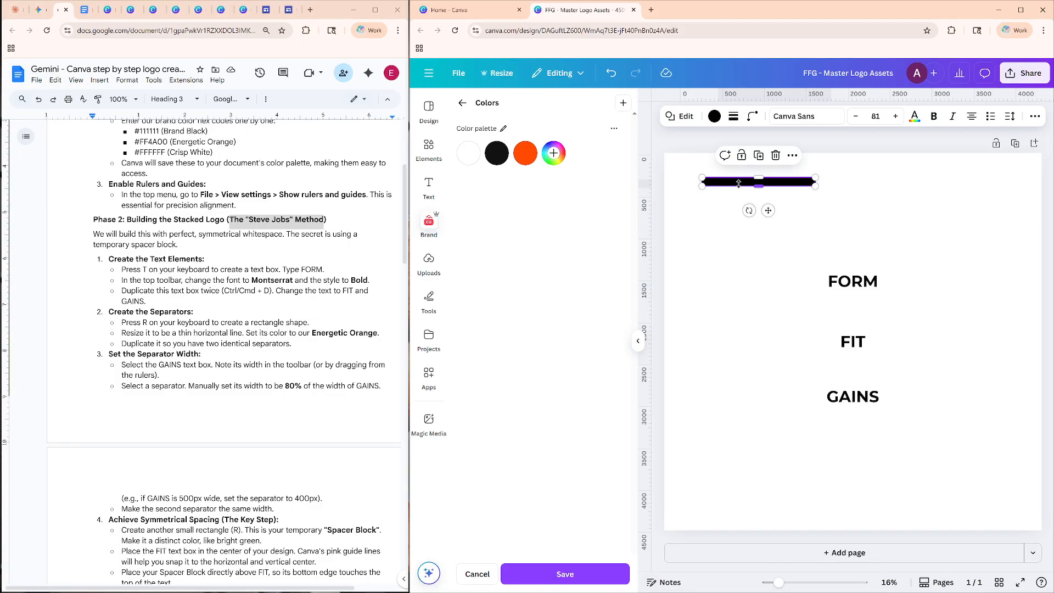
# Try to color the bar with the Energetic Orange brand swatch, sampling the bar's own color with the eyedropper.
pyautogui.click(525, 154)
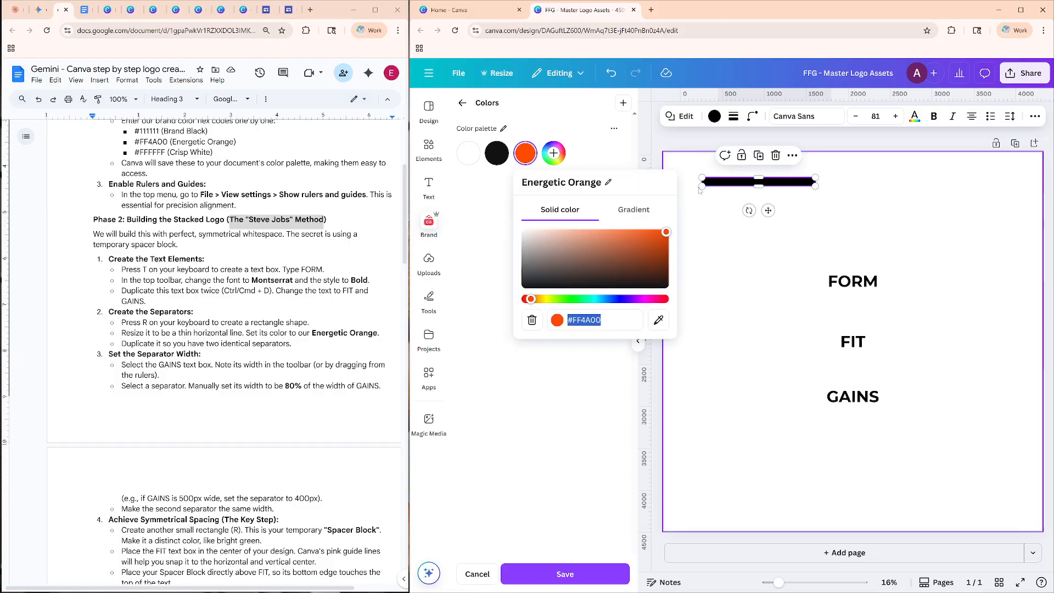
pyautogui.click(531, 157)
pyautogui.click(532, 158)
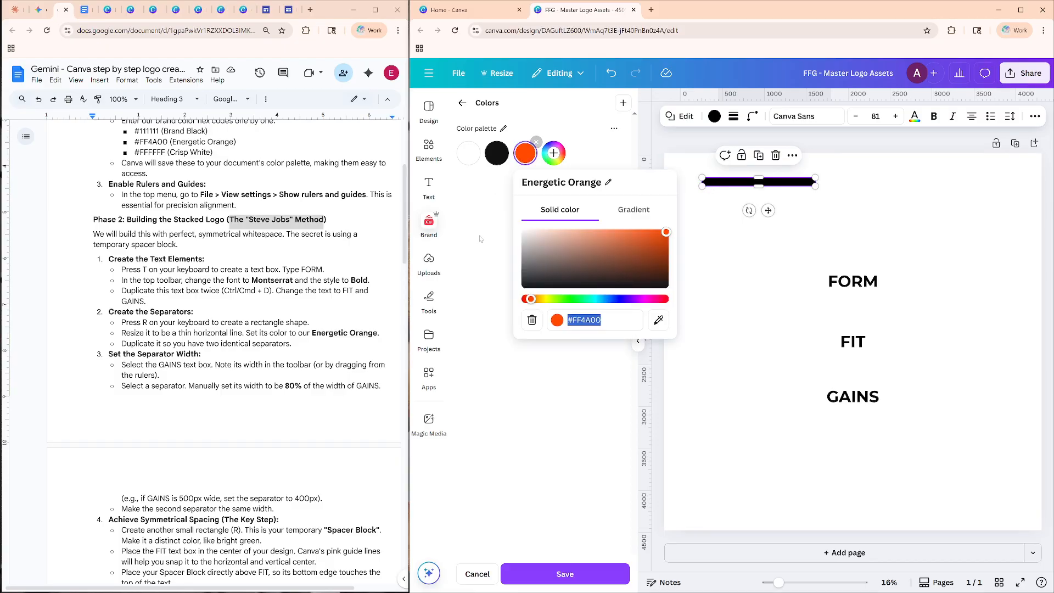
pyautogui.click(659, 320)
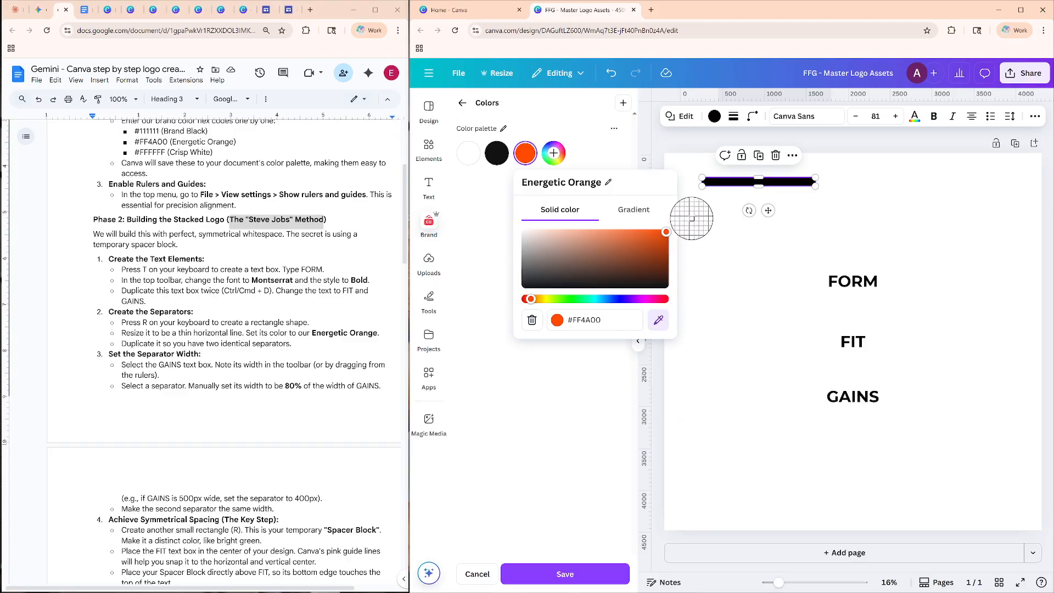
pyautogui.click(712, 182)
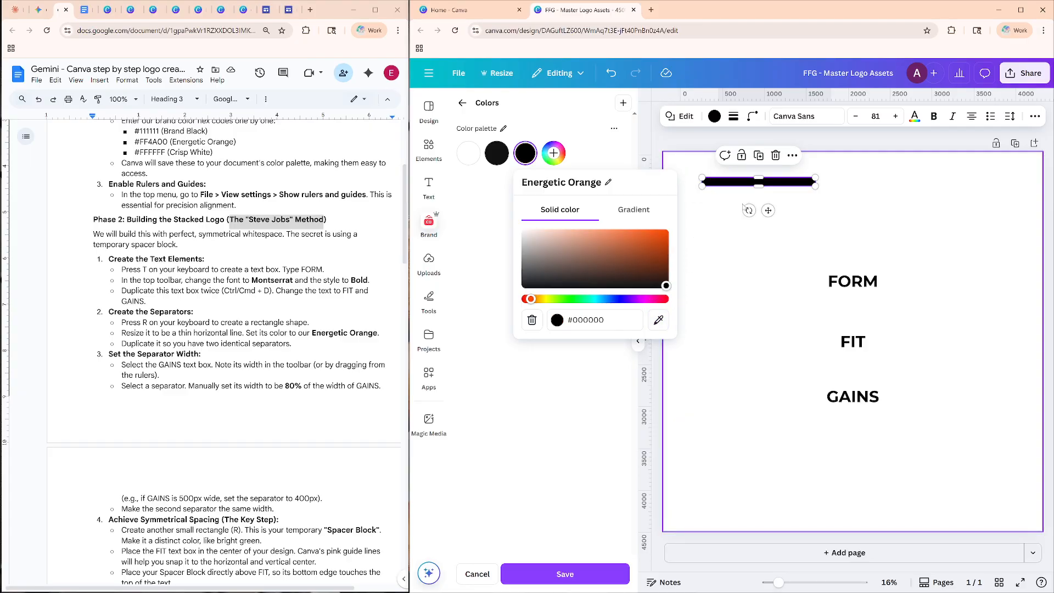
pyautogui.click(701, 212)
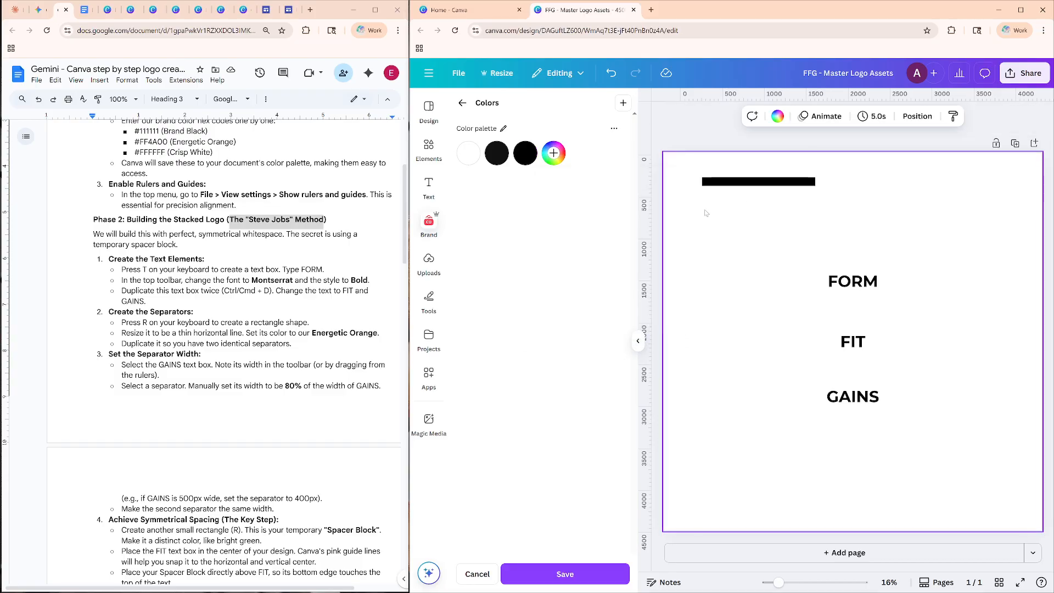
# Set the Energetic Orange swatch in the color palette back to #FF4A00 and close its color picker.
pyautogui.click(531, 155)
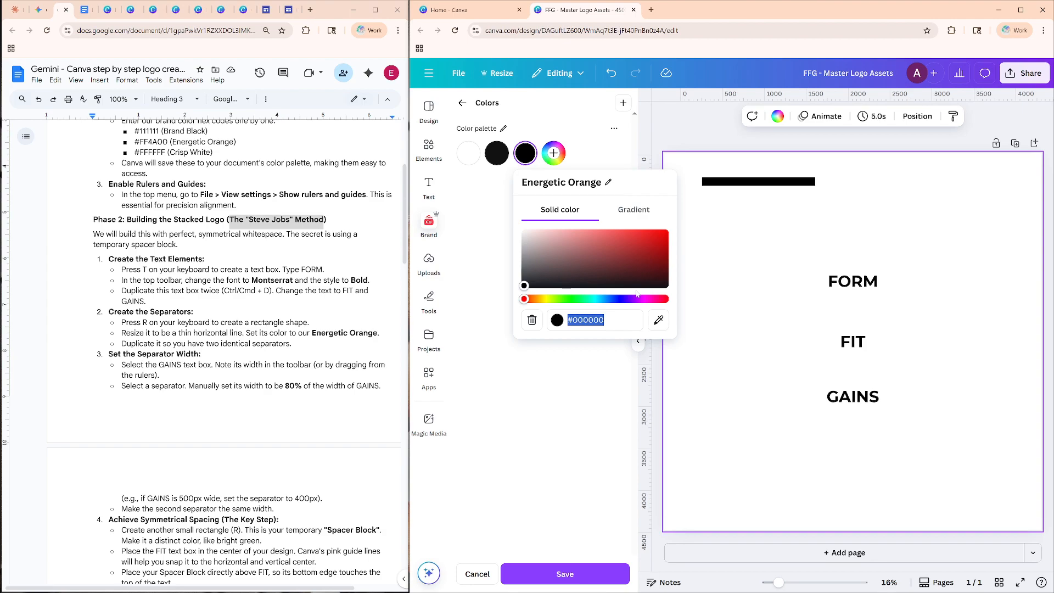
pyautogui.write('#FF4A00')
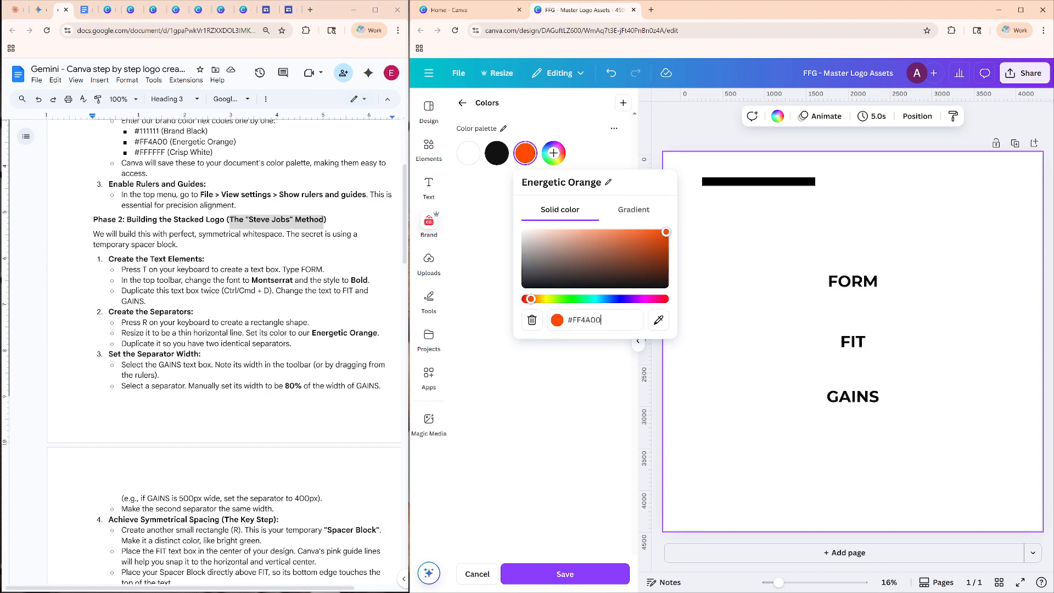
pyautogui.click(568, 340)
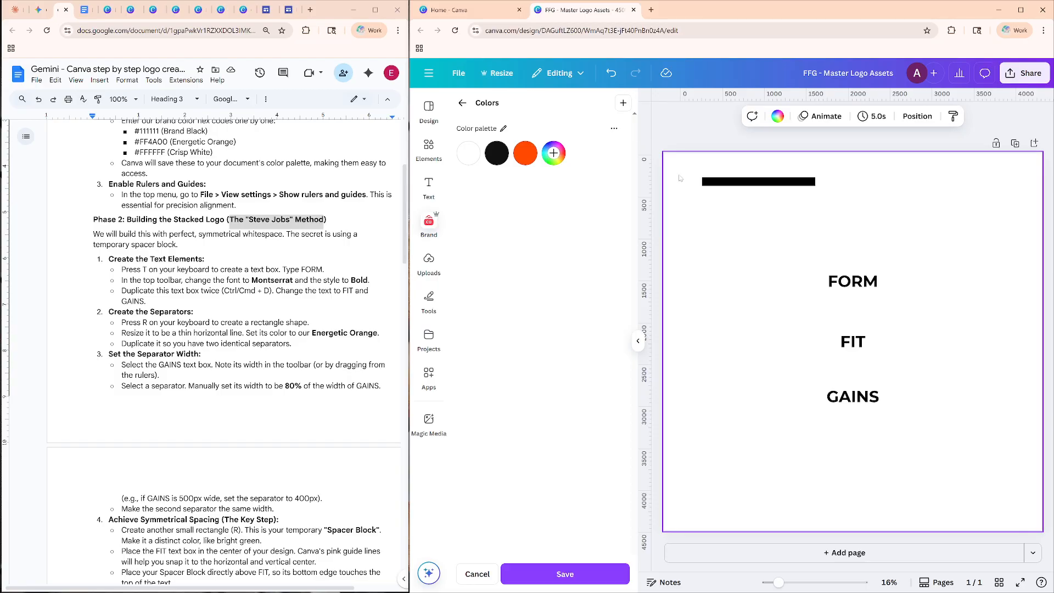
pyautogui.click(521, 156)
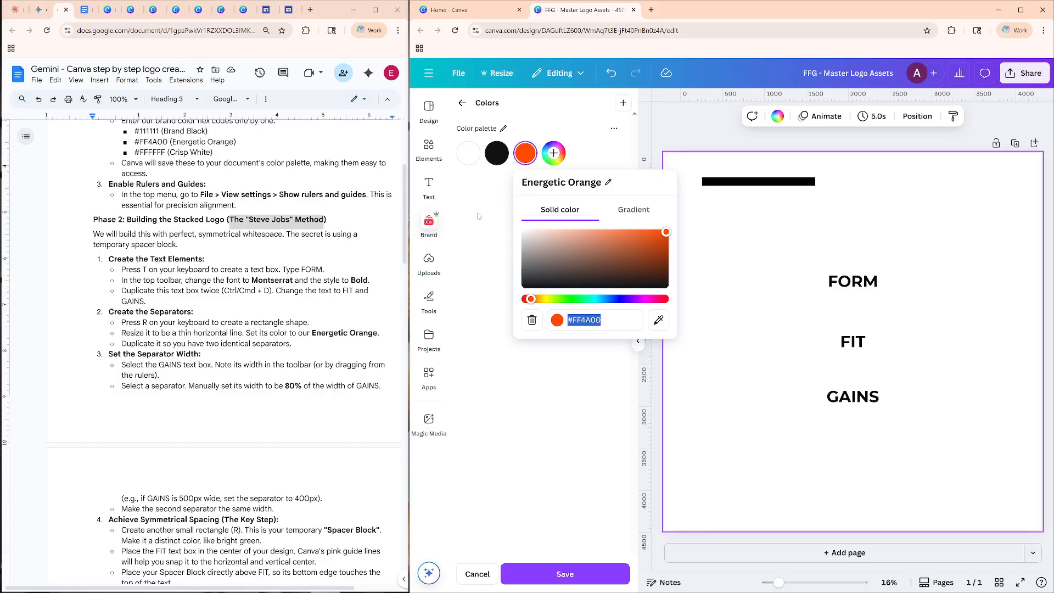
pyautogui.click(527, 157)
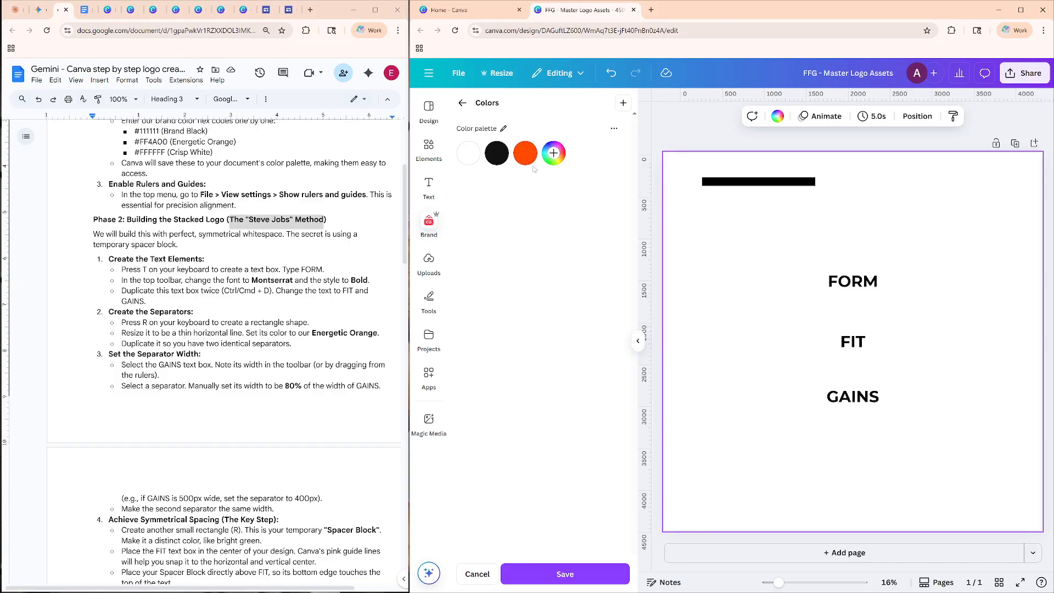
# Make the black bar thinner and shorten it to a little wider than the GAINS text.
pyautogui.click(709, 183)
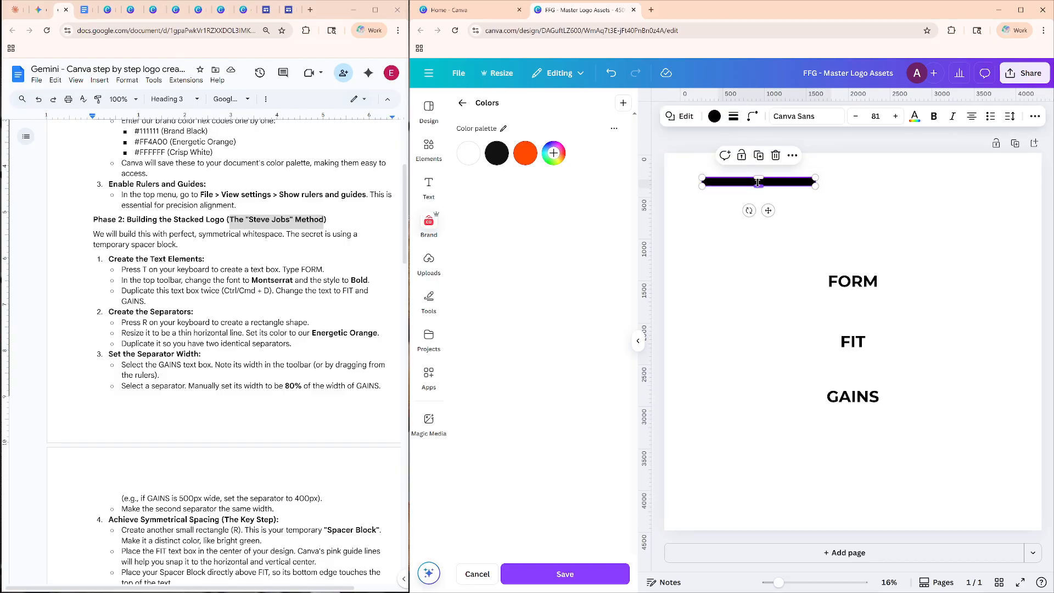
pyautogui.moveTo(757, 185); pyautogui.dragTo(758, 181)
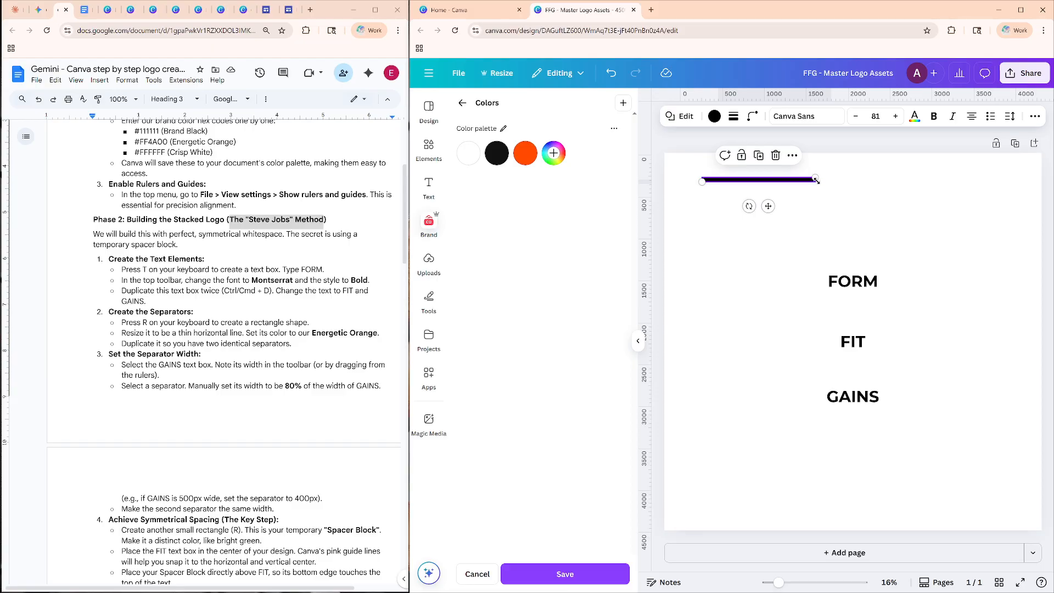
pyautogui.moveTo(766, 185); pyautogui.dragTo(735, 180)
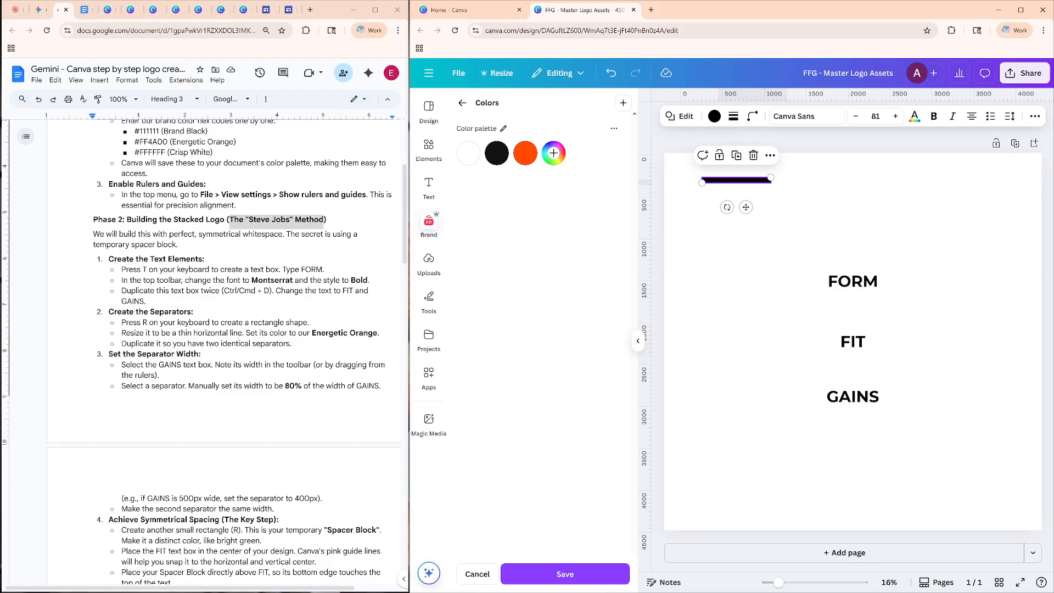
pyautogui.click(278, 333)
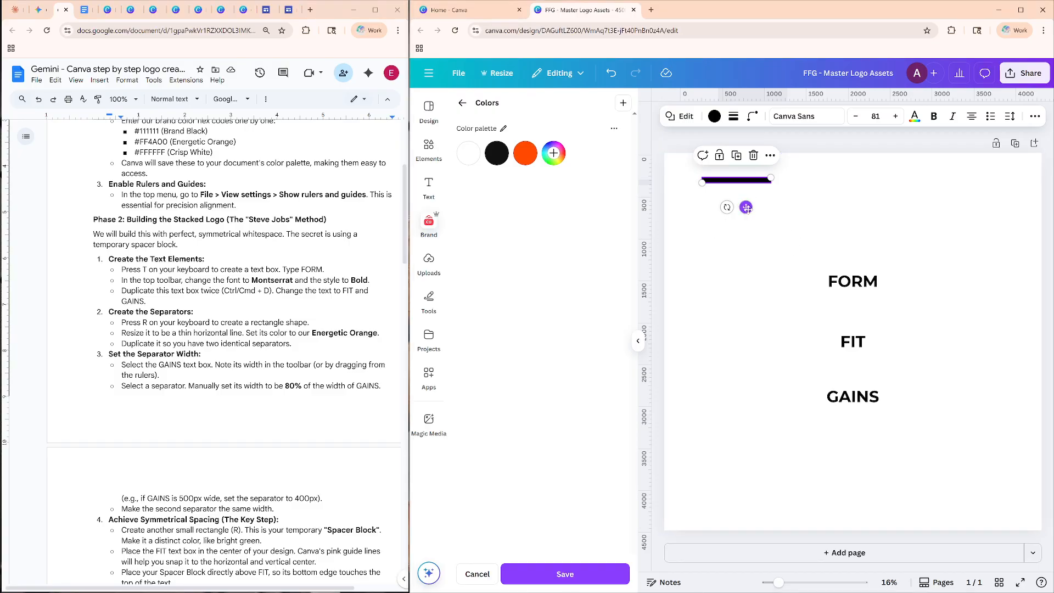
# Move FORM and GAINS aside toward the page's left half and place the bar centered just above FIT.
pyautogui.moveTo(745, 207); pyautogui.dragTo(759, 274)
pyautogui.moveTo(877, 282); pyautogui.dragTo(783, 282)
pyautogui.click(859, 398)
pyautogui.moveTo(859, 398); pyautogui.dragTo(748, 394)
pyautogui.click(854, 343)
pyautogui.moveTo(854, 343)
pyautogui.mouseDown()
pyautogui.moveTo(882, 343)
pyautogui.moveTo(853, 343)
pyautogui.moveTo(853, 351)
pyautogui.moveTo(854, 308)
pyautogui.moveTo(853, 341)
pyautogui.mouseUp()
pyautogui.moveTo(740, 252); pyautogui.dragTo(840, 321)
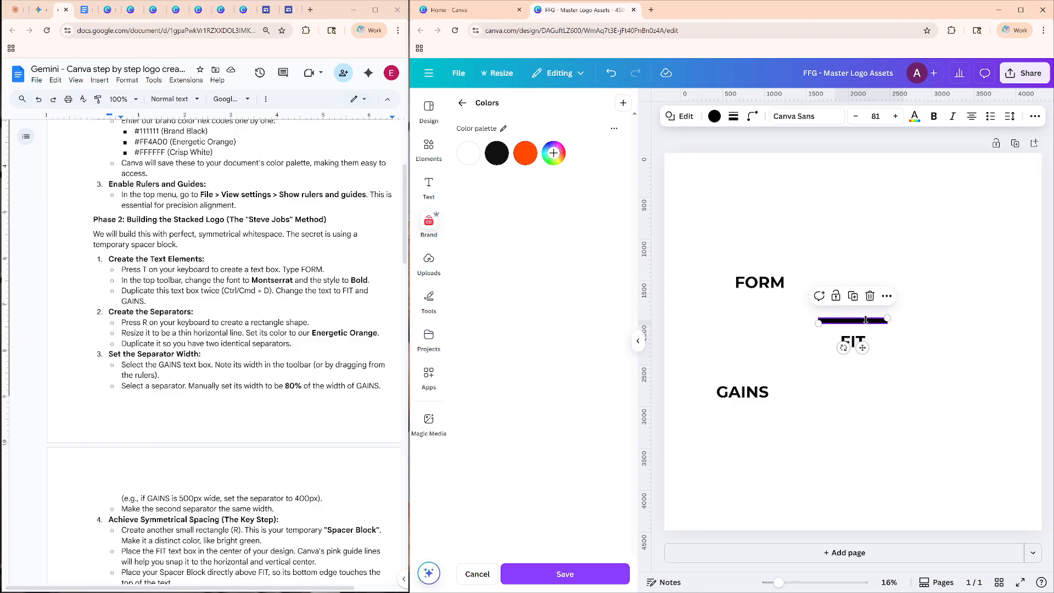
# Try to apply the orange brand swatch to the bar above FIT, checking the bar's element options.
pyautogui.rightClick(866, 320)
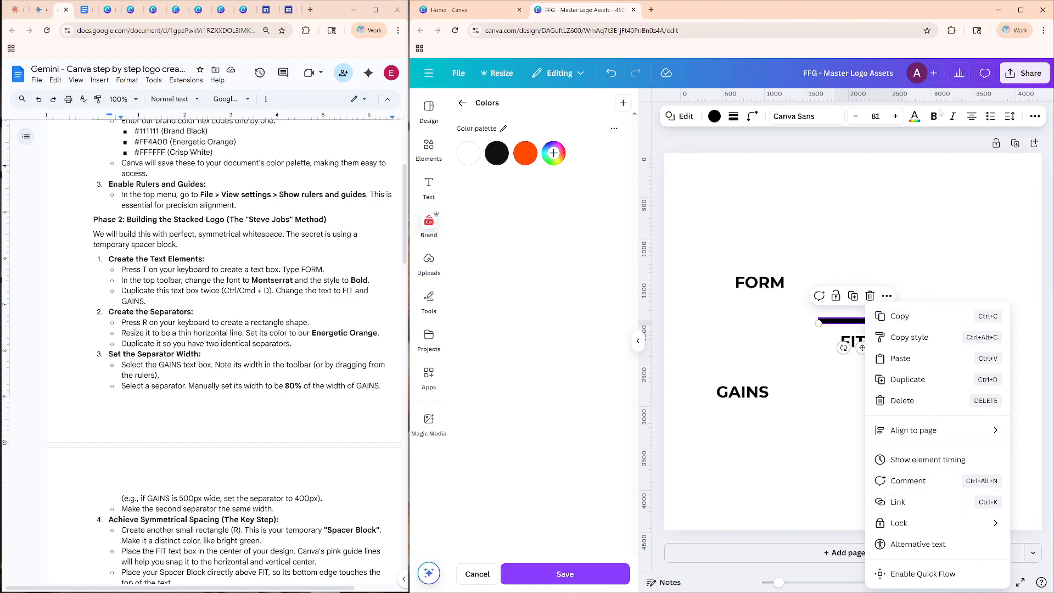
pyautogui.click(913, 120)
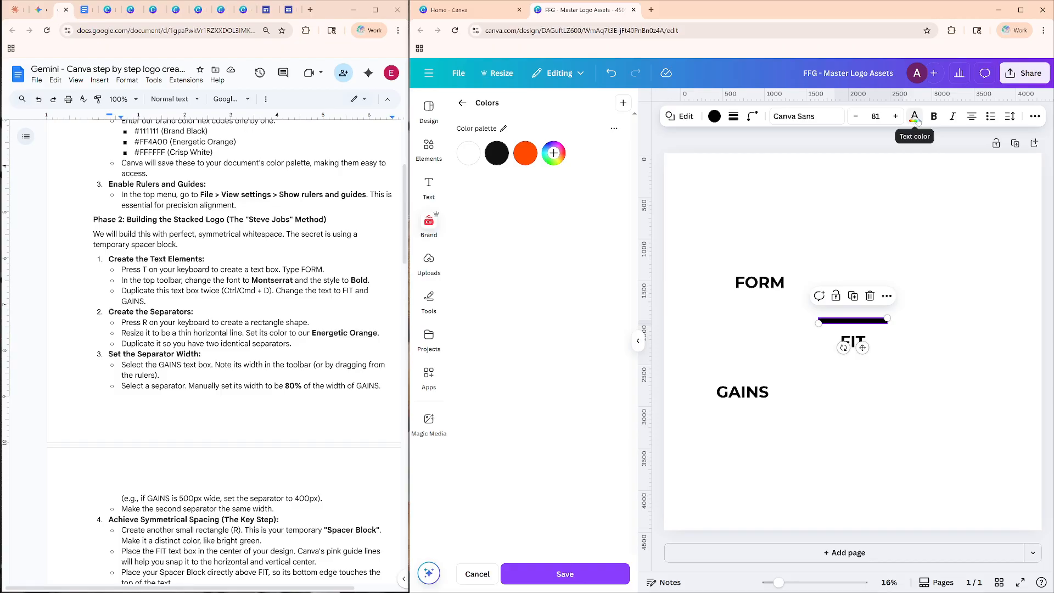
pyautogui.click(1030, 124)
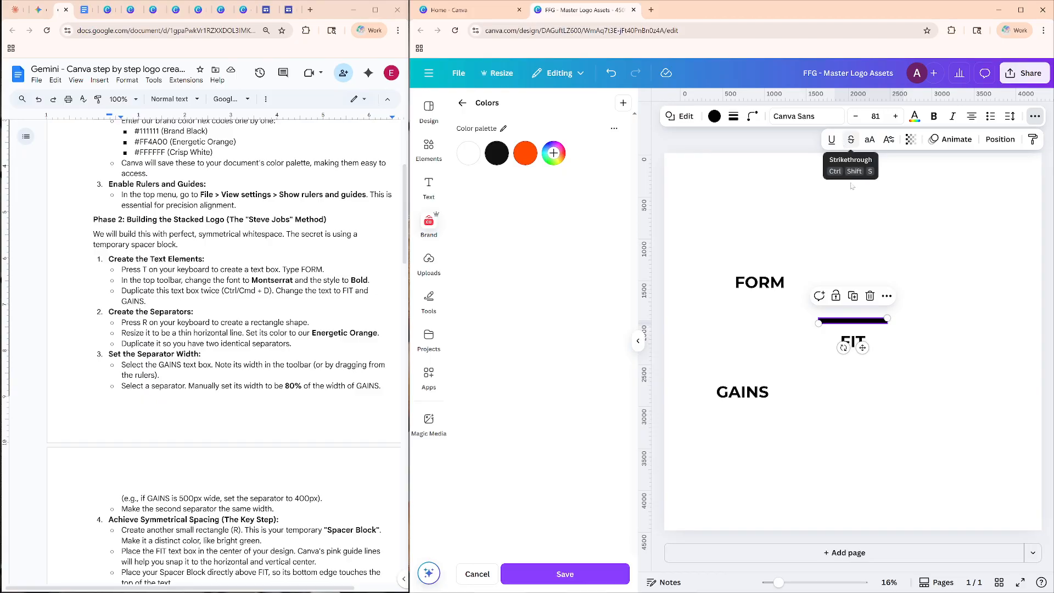
pyautogui.click(857, 322)
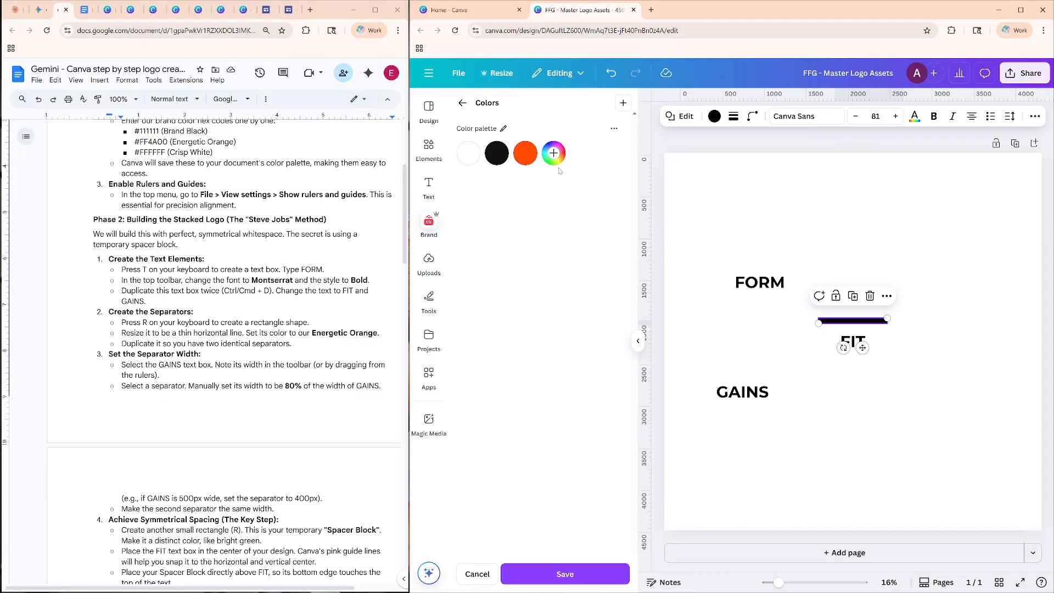
pyautogui.click(526, 157)
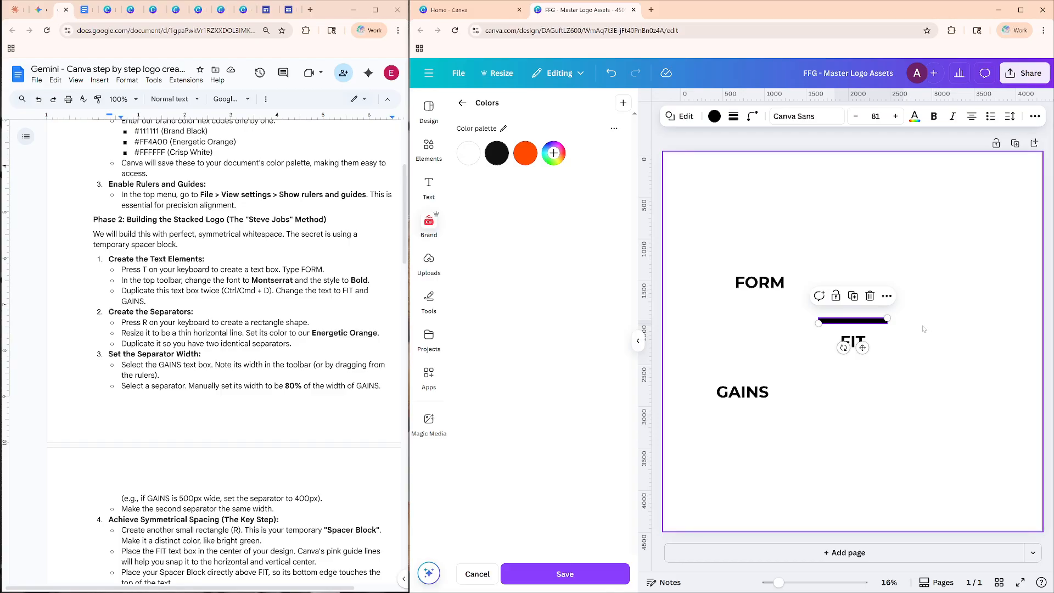
# Duplicate the bar above FIT, place the copy centered just below FIT and deselect it.
pyautogui.click(860, 301)
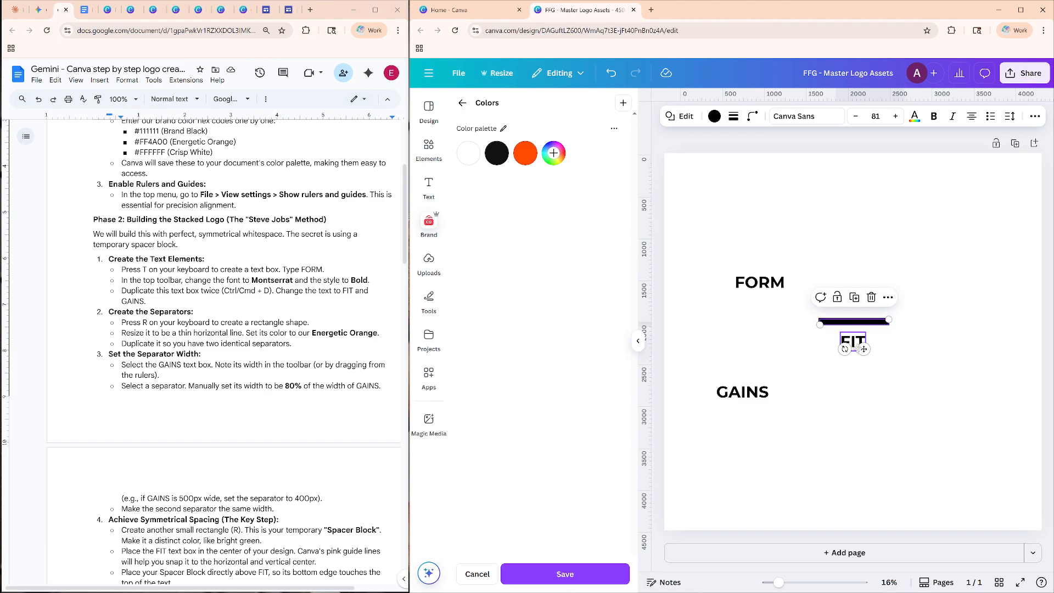
pyautogui.moveTo(864, 349); pyautogui.dragTo(861, 392)
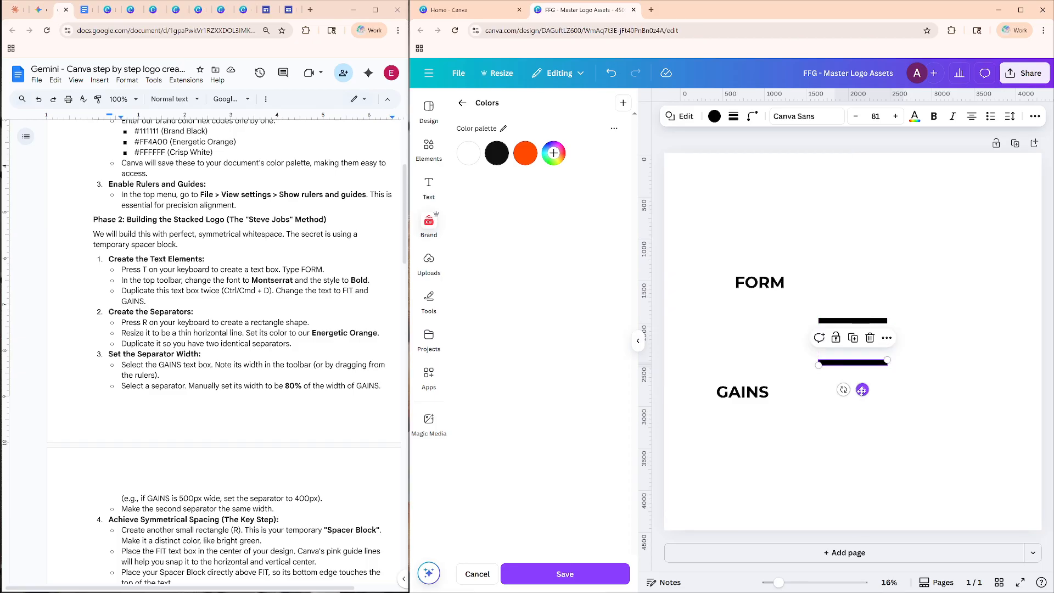
pyautogui.click(910, 258)
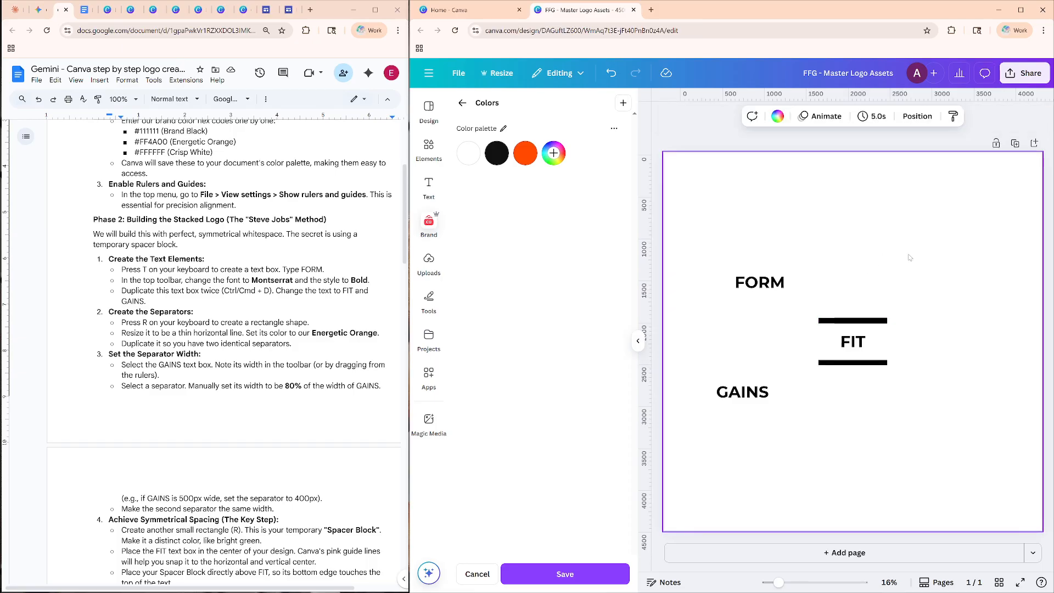
# Center FORM above the upper bar and GAINS below the lower bar to complete the stack.
pyautogui.moveTo(770, 282); pyautogui.dragTo(865, 304)
pyautogui.moveTo(744, 391); pyautogui.dragTo(855, 387)
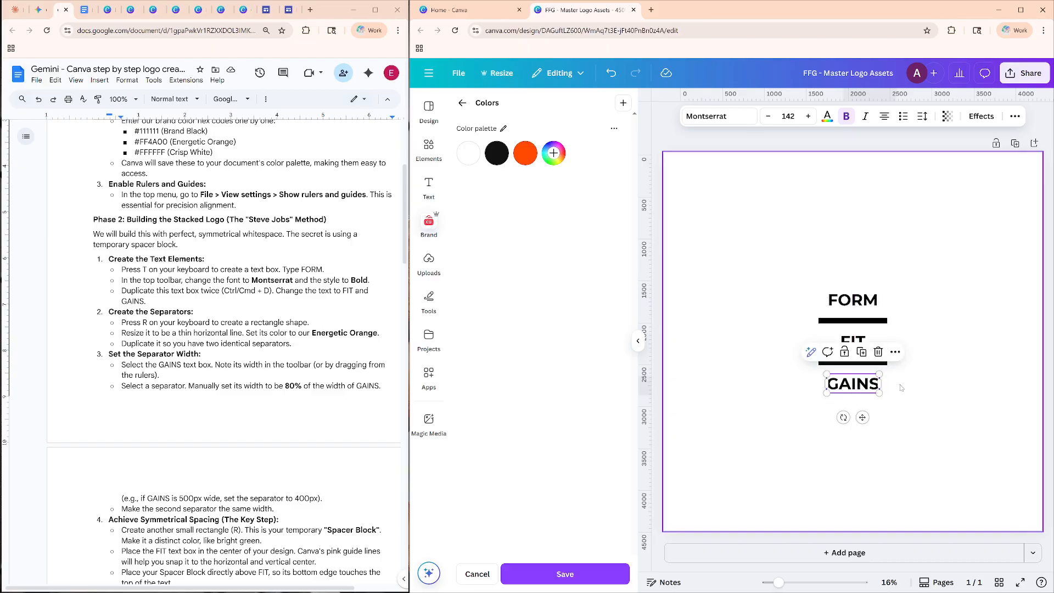
pyautogui.click(974, 331)
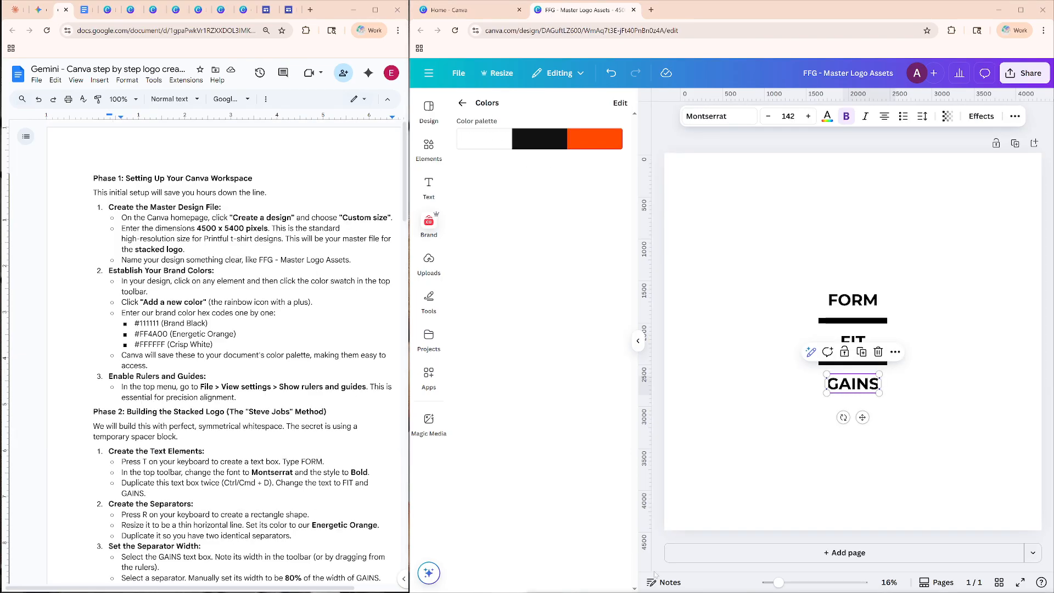
# Apply the brand color palette to the page and shuffle it until the text and bars are black on white.
pyautogui.click(852, 320)
pyautogui.click(578, 148)
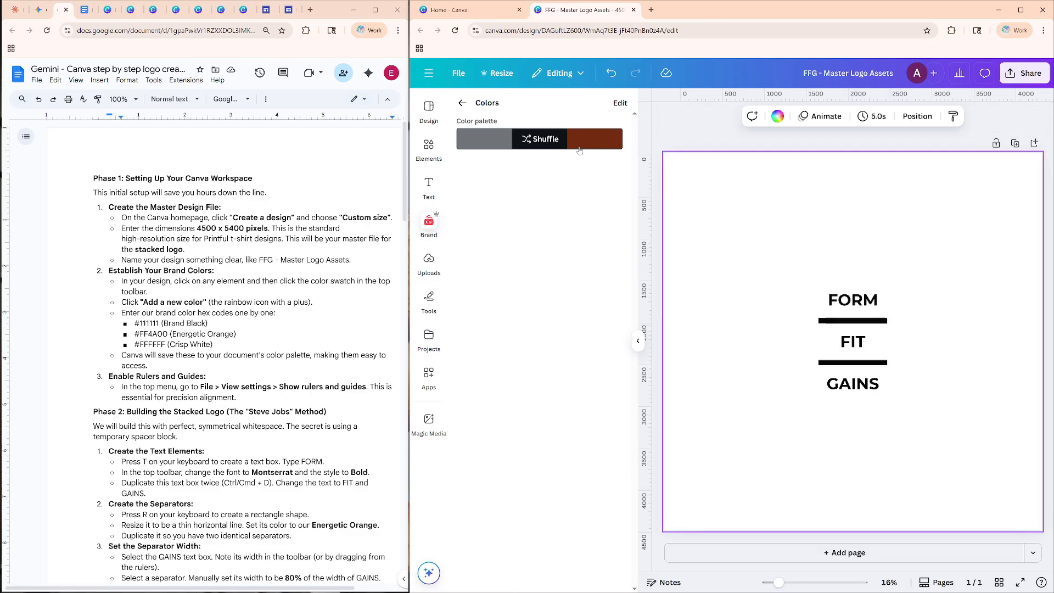
pyautogui.click(607, 148)
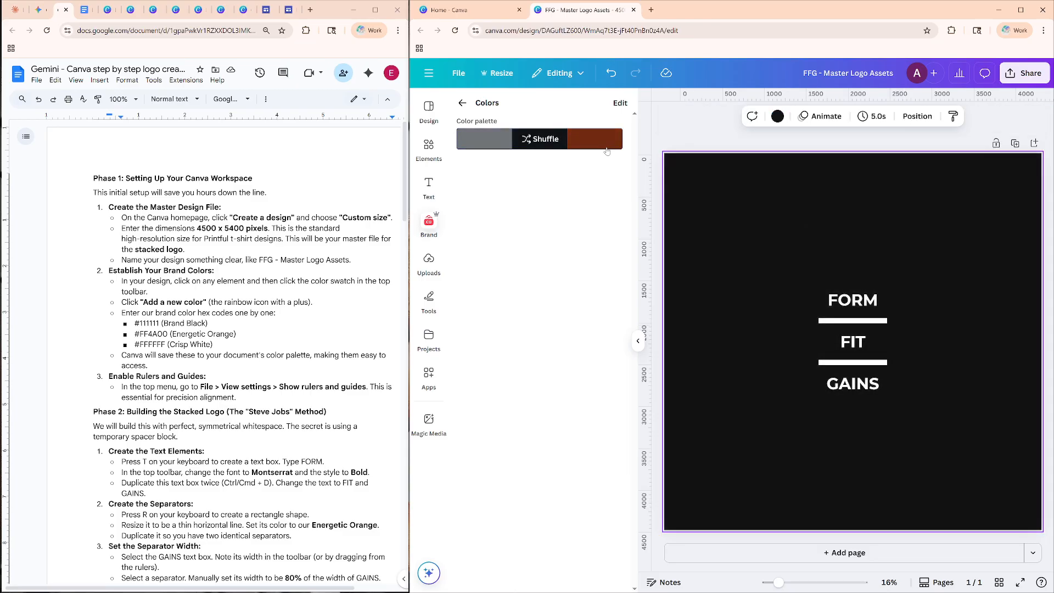
pyautogui.click(607, 149)
pyautogui.click(607, 150)
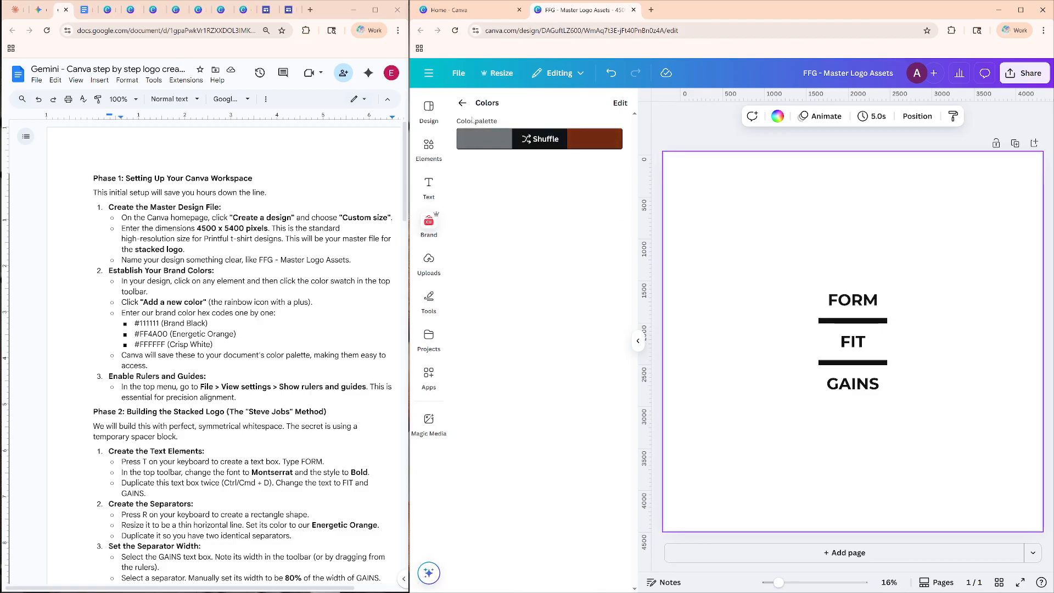
pyautogui.click(866, 319)
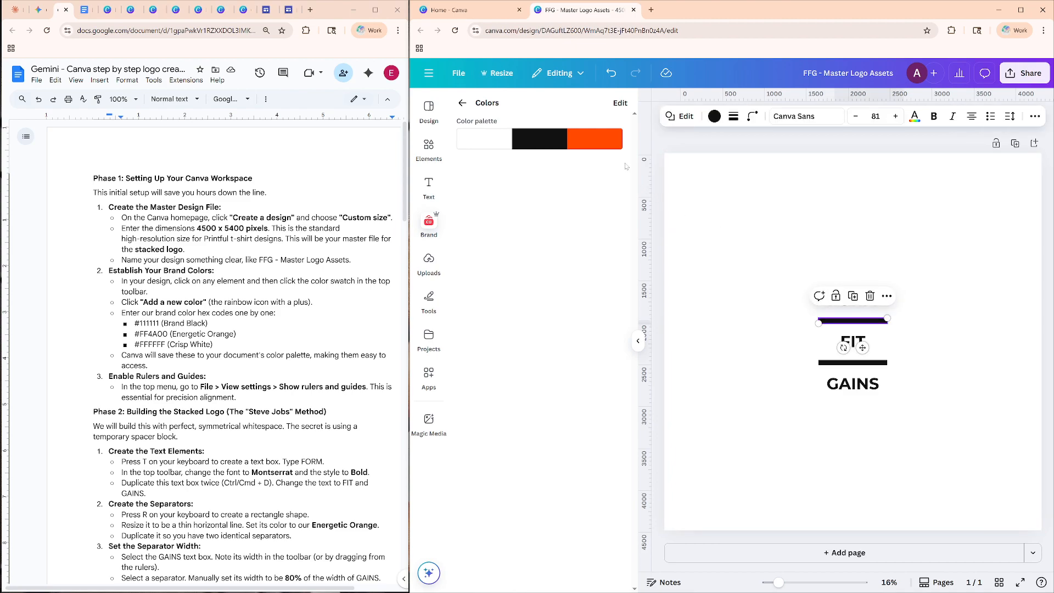
pyautogui.click(608, 148)
pyautogui.click(607, 148)
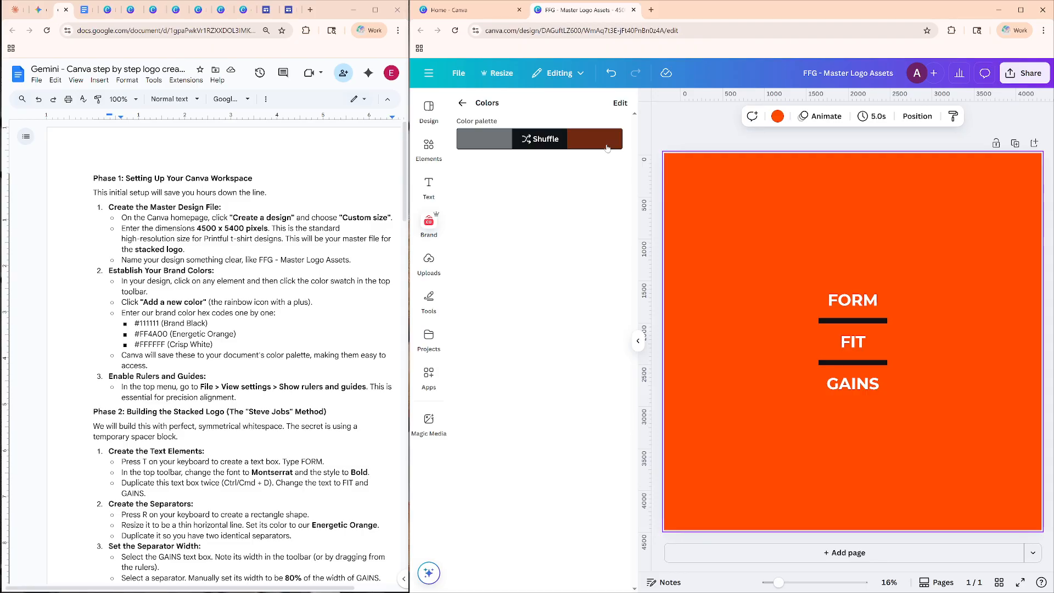
pyautogui.click(608, 148)
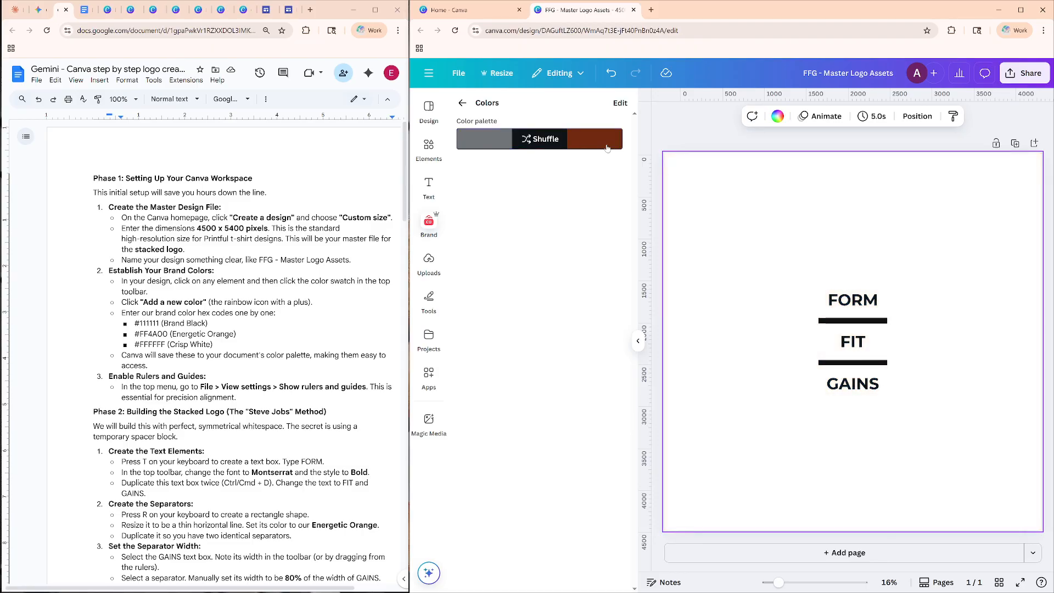
# Inspect the formatting options of the upper bar and of the GAINS, FORM and FIT text boxes in turn.
pyautogui.click(834, 320)
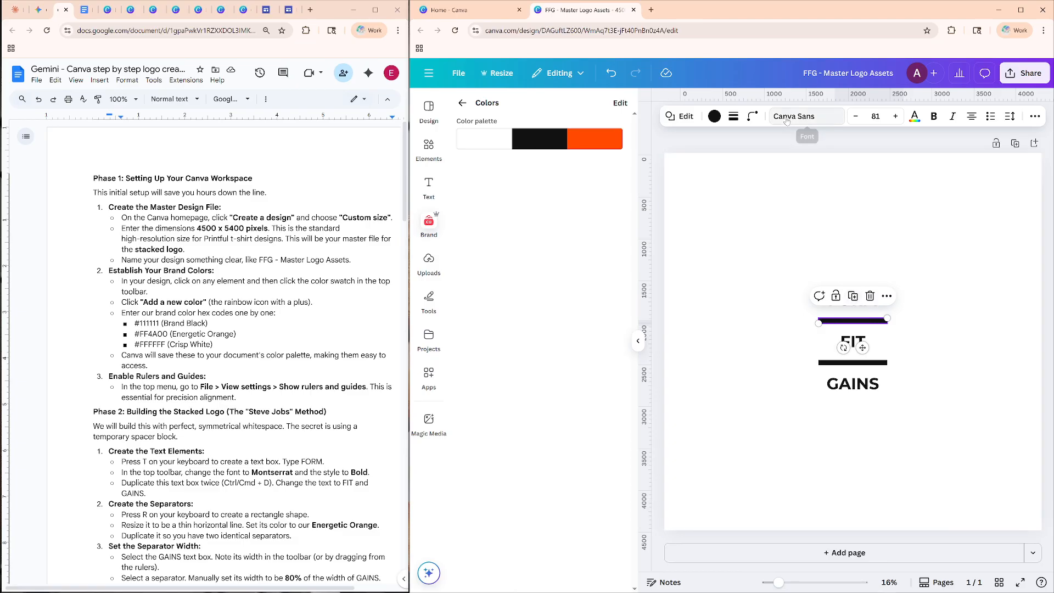
pyautogui.click(854, 383)
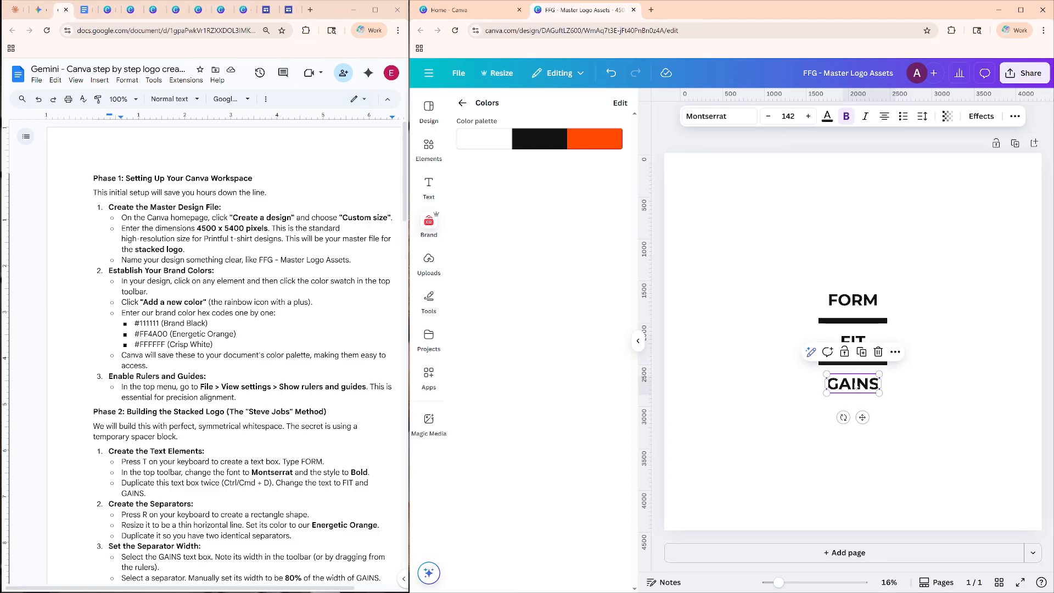
pyautogui.click(860, 296)
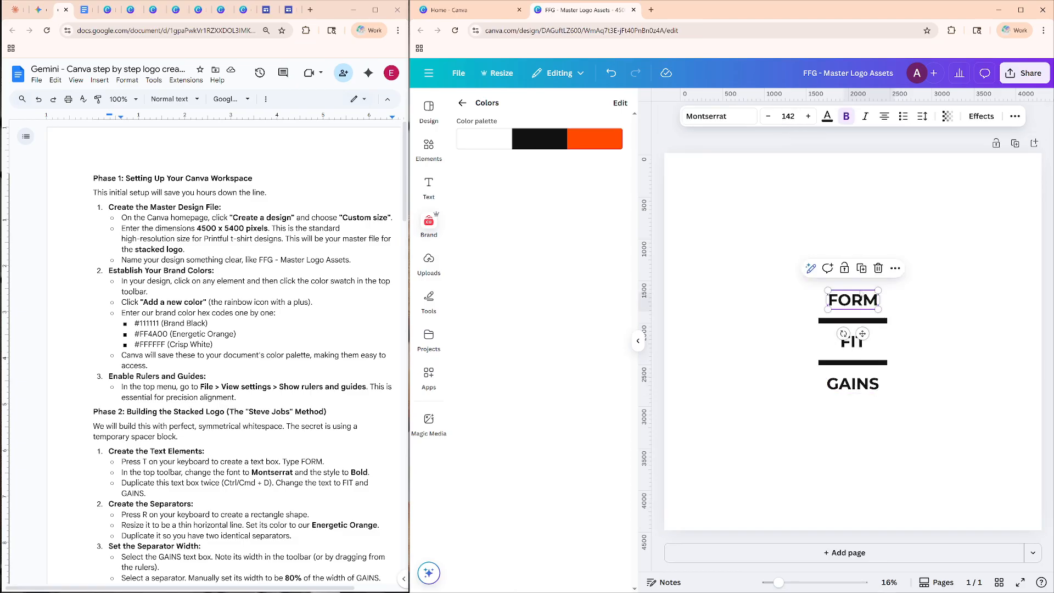
pyautogui.click(855, 346)
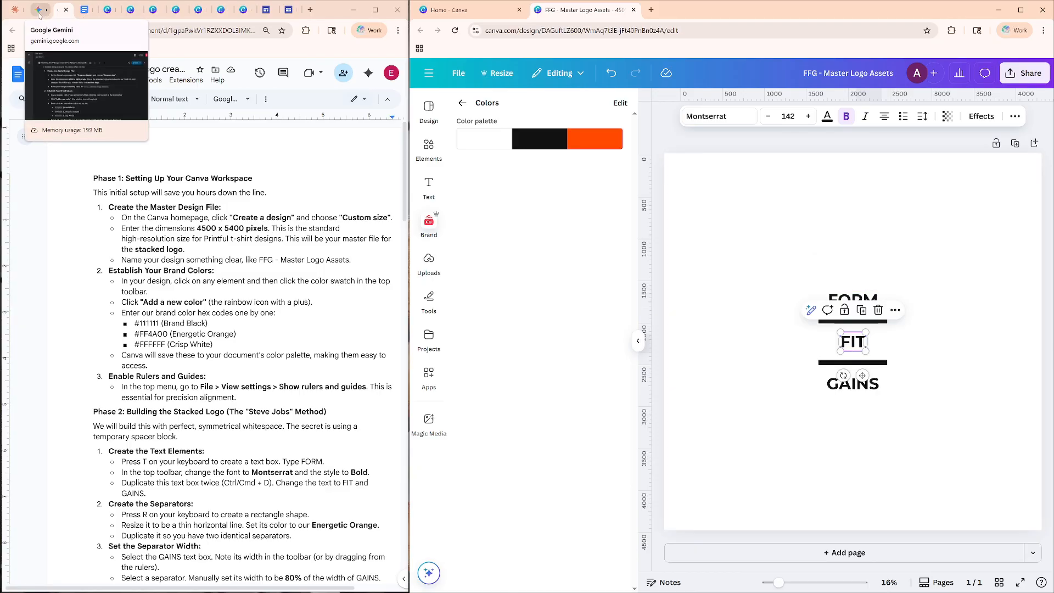
# Switch to the Gemini chat and begin a prompt: "Great, I am following your step by step instructions, and ran into a few questions:".
pyautogui.click(283, 355)
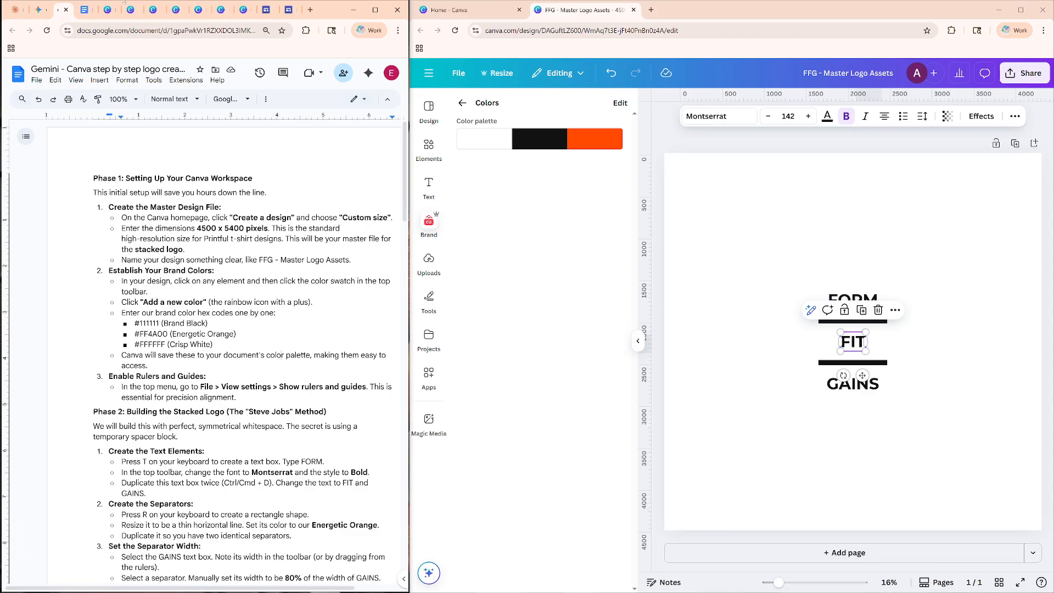
pyautogui.click(39, 9)
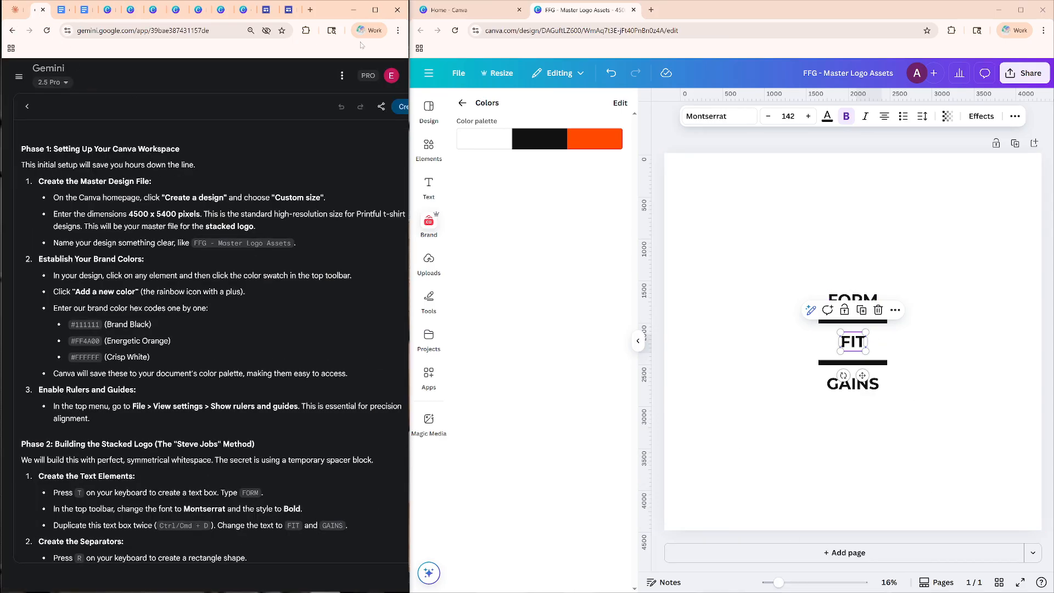
pyautogui.click(27, 106)
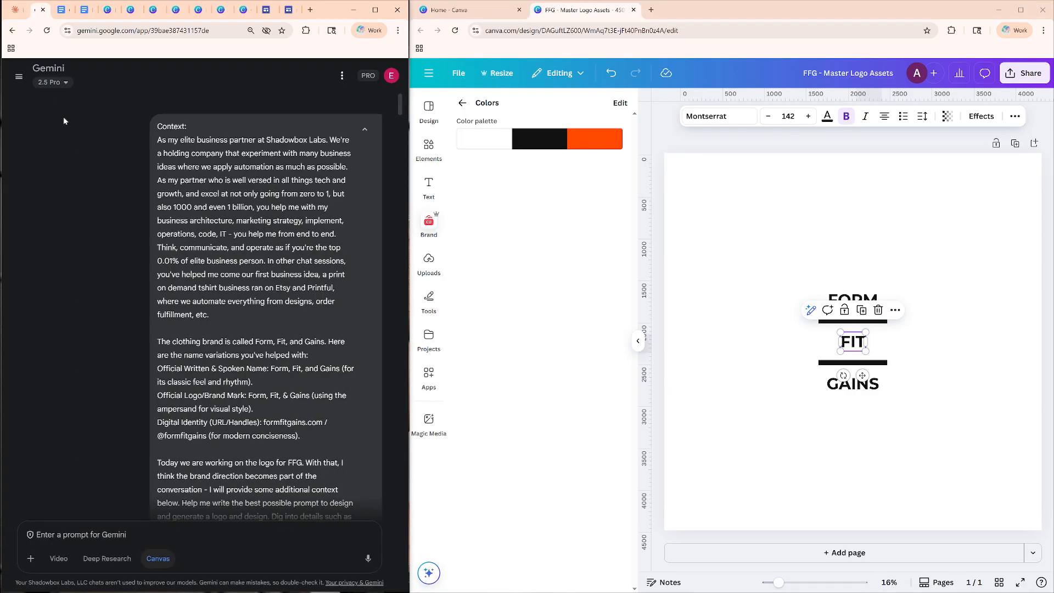
pyautogui.write('G')
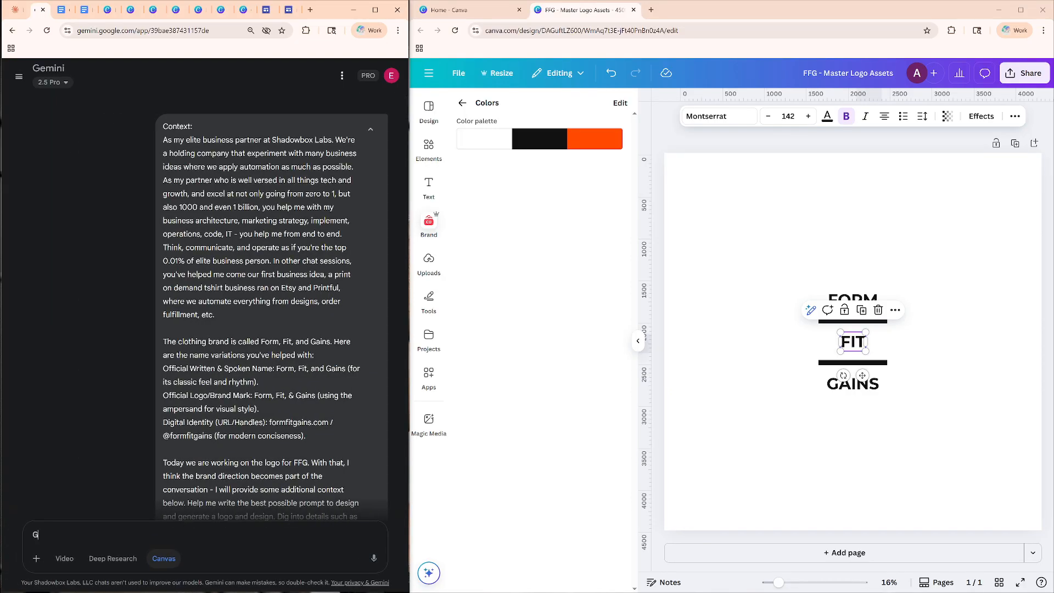
pyautogui.write('reat, I am following your step by step instructions, and')
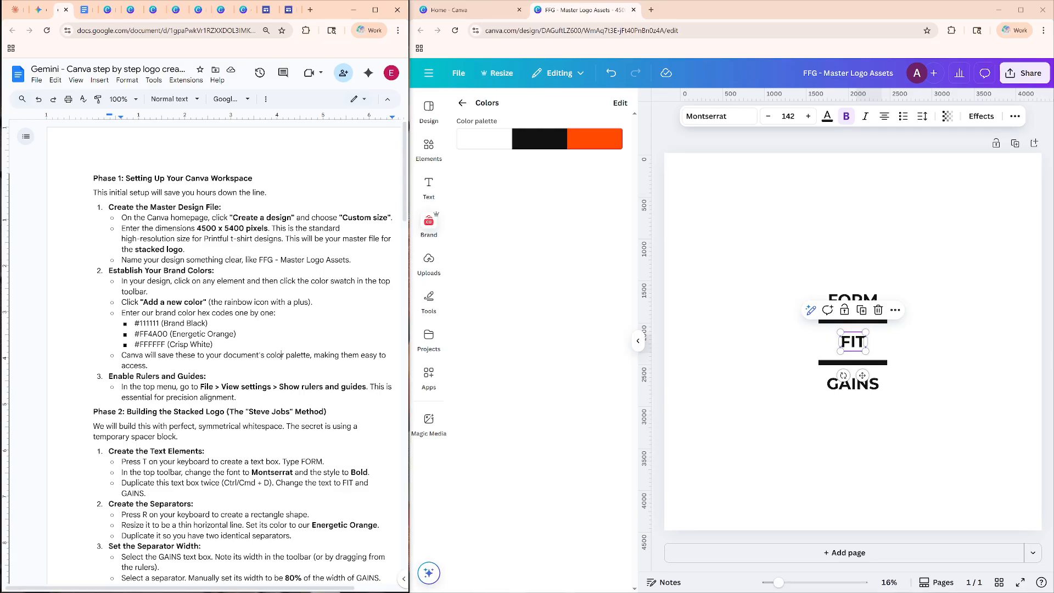
pyautogui.moveTo(39, 17)
pyautogui.click(38, 10)
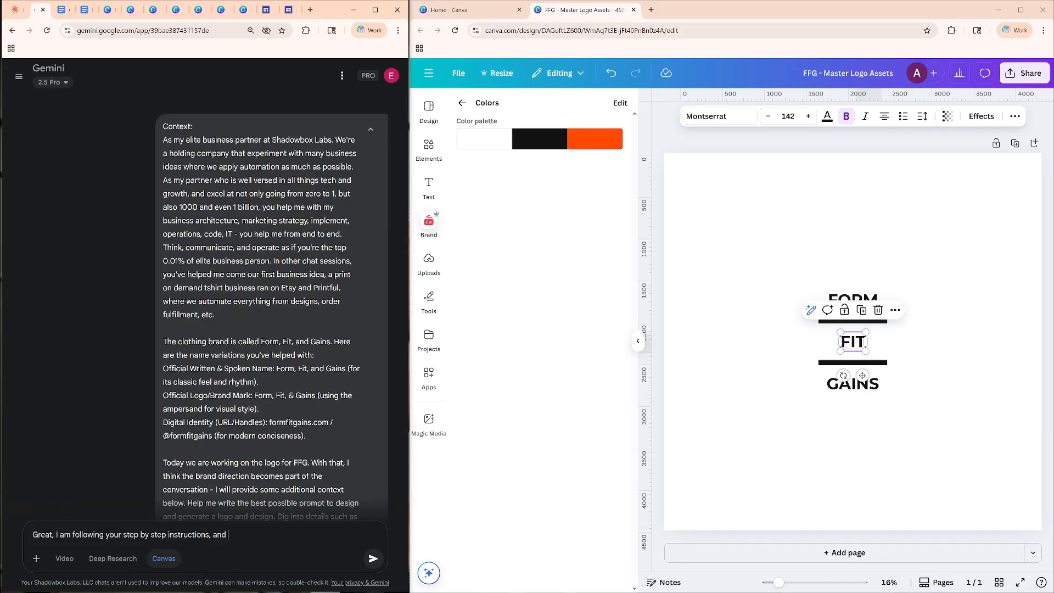
pyautogui.write('ran into a few questions:')
pyautogui.hotkey('shift', 'Return')
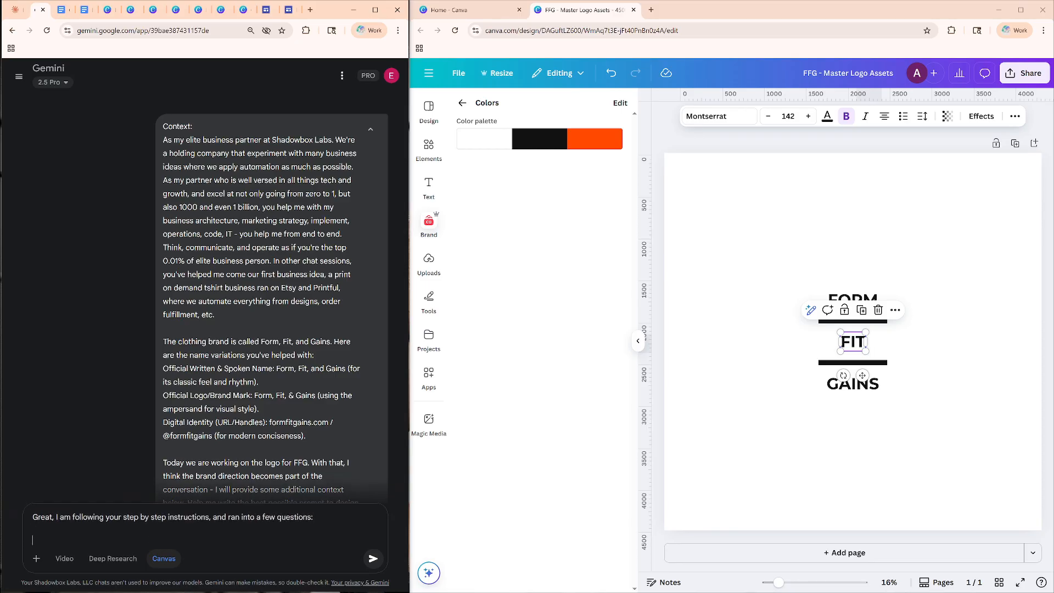
# Begin question 1 of the prompt with "1. In phase 1, you specified a 4500px by 5400px file size,".
pyautogui.write('1.')
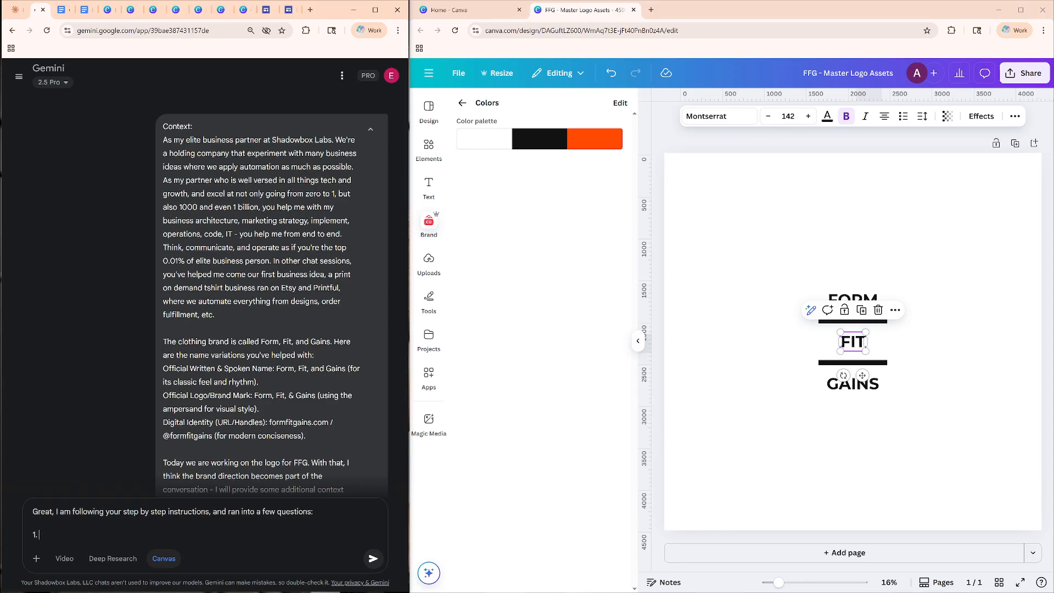
pyautogui.write(' In phase 1, ')
pyautogui.write("you've")
pyautogui.press('BackSpace')
pyautogui.press('BackSpace')
pyautogui.press('BackSpace')
pyautogui.write('specificed')
pyautogui.press('BackSpace')
pyautogui.press('BackSpace')
pyautogui.press('BackSpace')
pyautogui.press('BackSpace')
pyautogui.write('ied a 4500px by 5400px ')
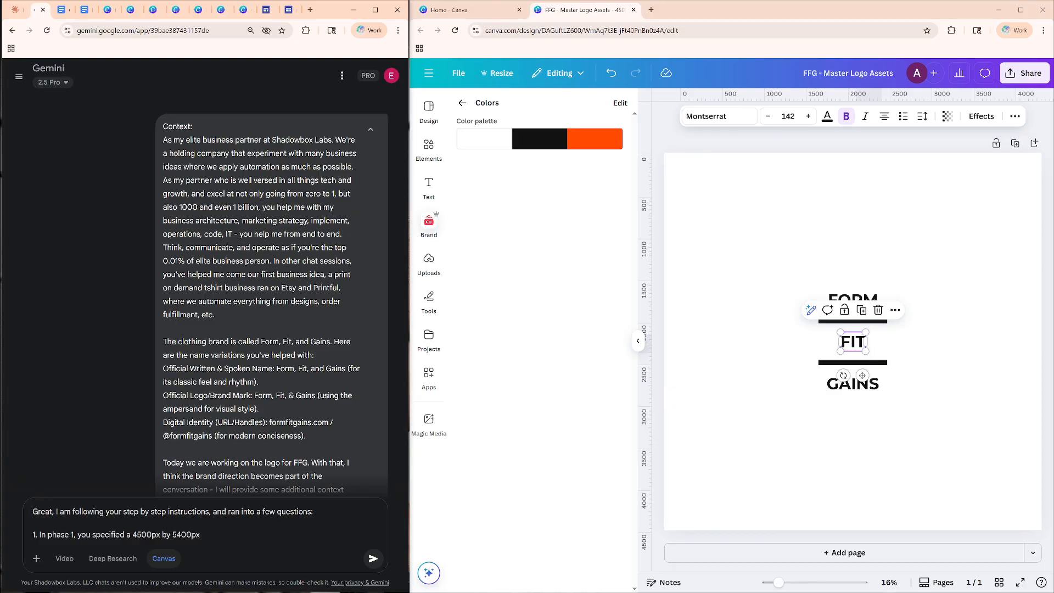
pyautogui.write('file, e size, I went ahead with a perfect')
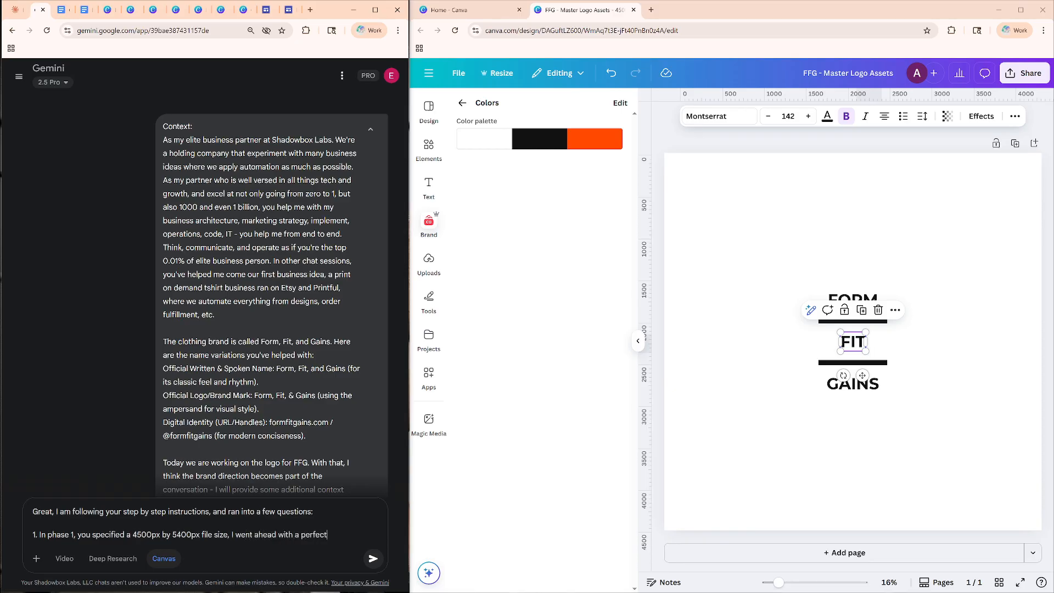
pyautogui.write(' square instead at ')
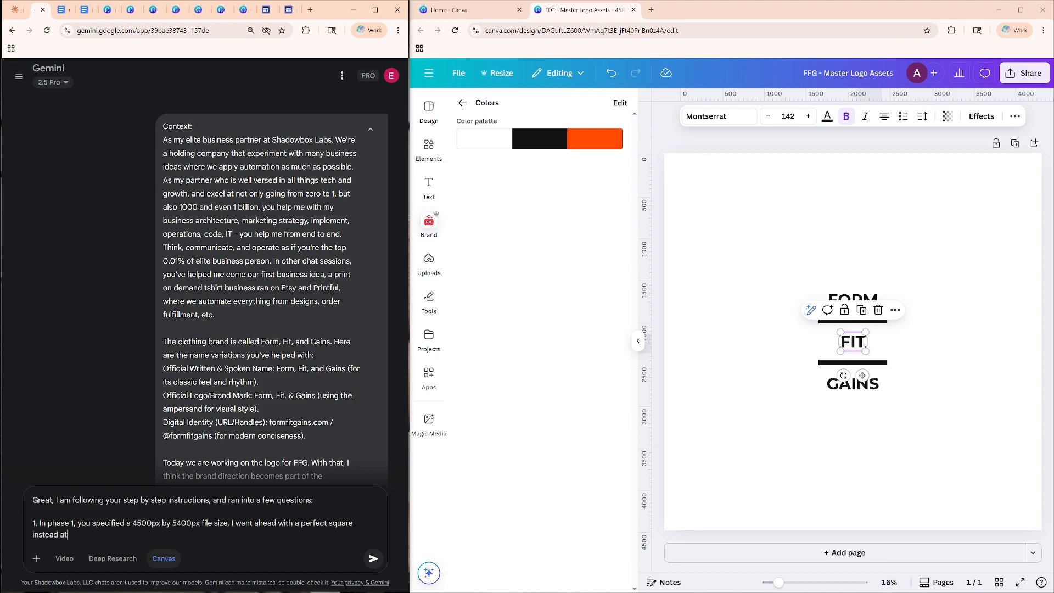
pyautogui.write('4500x')
# Continue question 1 with "I went ahead with a perfect square instead at 4500px by 4500px.".
pyautogui.press('BackSpace')
pyautogui.write('px by ')
pyautogui.write('4500px')
pyautogui.write('H')
pyautogui.press('BackSpace')
pyautogui.write('Myquestio')
pyautogui.press('BackSpace')
pyautogui.press('BackSpace')
pyautogui.press('BackSpace')
pyautogui.press('BackSpace')
pyautogui.press('BackSpace')
pyautogui.press('BackSpace')
pyautogui.press('BackSpace')
pyautogui.press('BackSpace')
pyautogui.press('BackSpace')
# Ask in question 1 "How large of a font do I specify to make this font proportional to the size of the file?".
pyautogui.write('How large of')
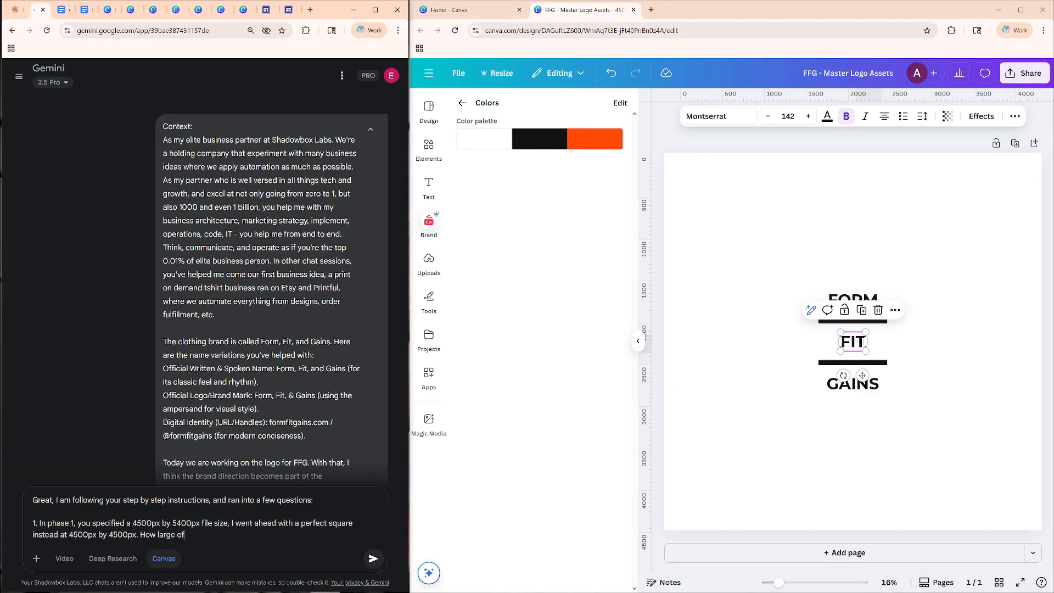
pyautogui.write(' a font do I make')
pyautogui.press('BackSpace')
pyautogui.press('BackSpace')
pyautogui.press('BackSpace')
pyautogui.press('BackSpace')
pyautogui.write('specify to make this font ')
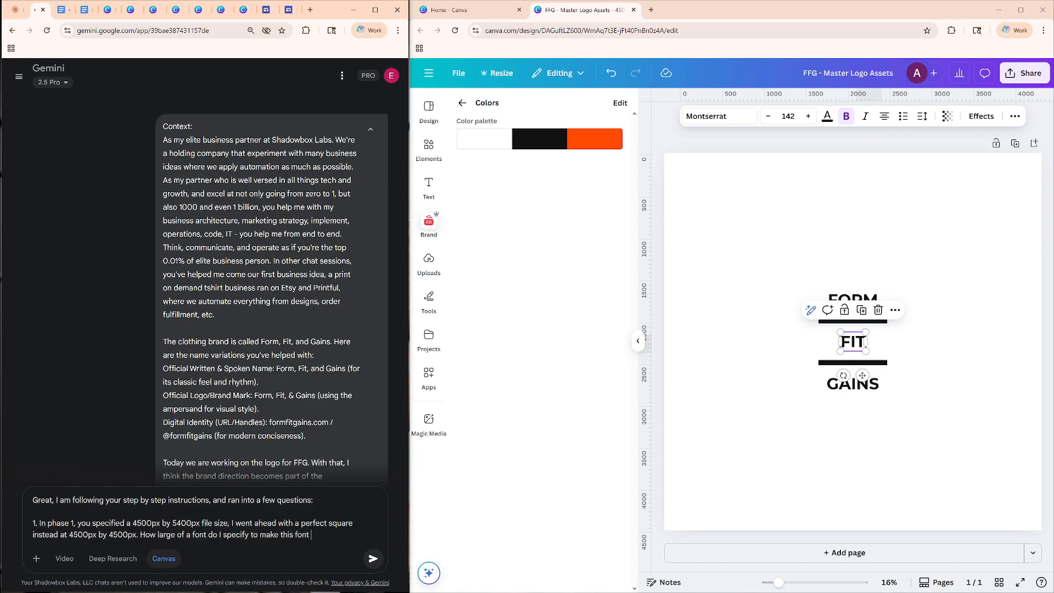
pyautogui.write('proportional to the siz')
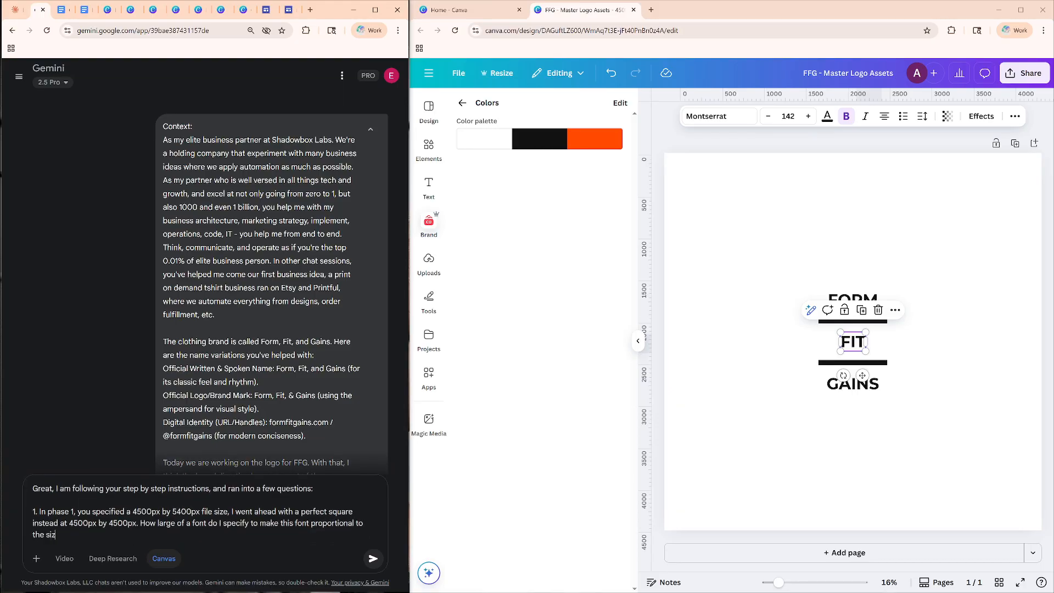
pyautogui.write('e of the file?  I understand that we will')
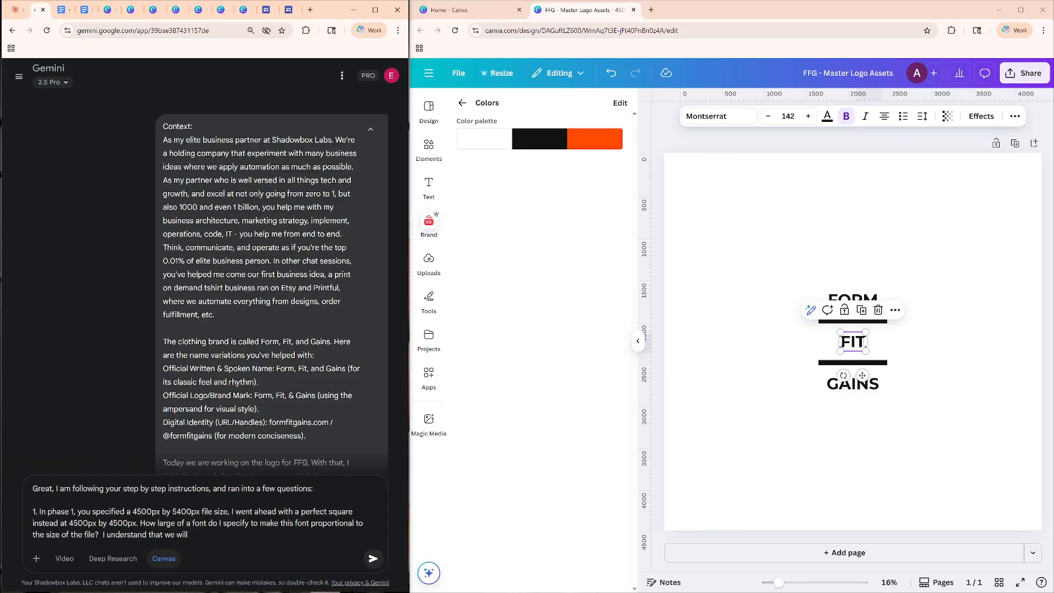
pyautogui.write(' save and resize later based on t')
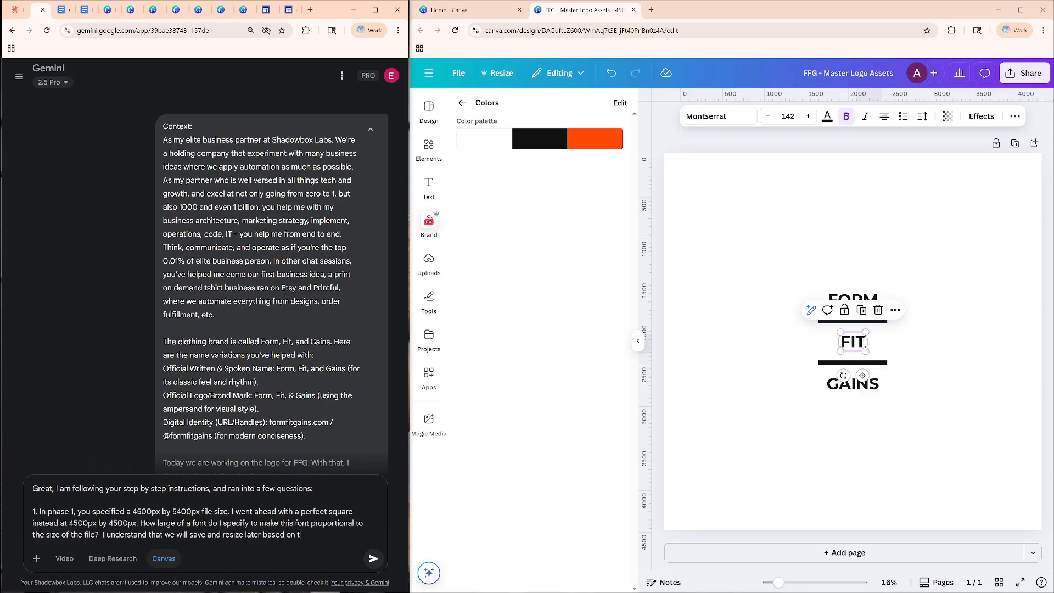
pyautogui.write('he differnt')
# Add to question 1 "I understand that we will save and resize later based on the requirements of different platforms".
pyautogui.press('BackSpace')
pyautogui.press('BackSpace')
pyautogui.press('BackSpace')
pyautogui.press('BackSpace')
pyautogui.press('BackSpace')
pyautogui.press('BackSpace')
pyautogui.press('BackSpace')
pyautogui.write('requirements of different ')
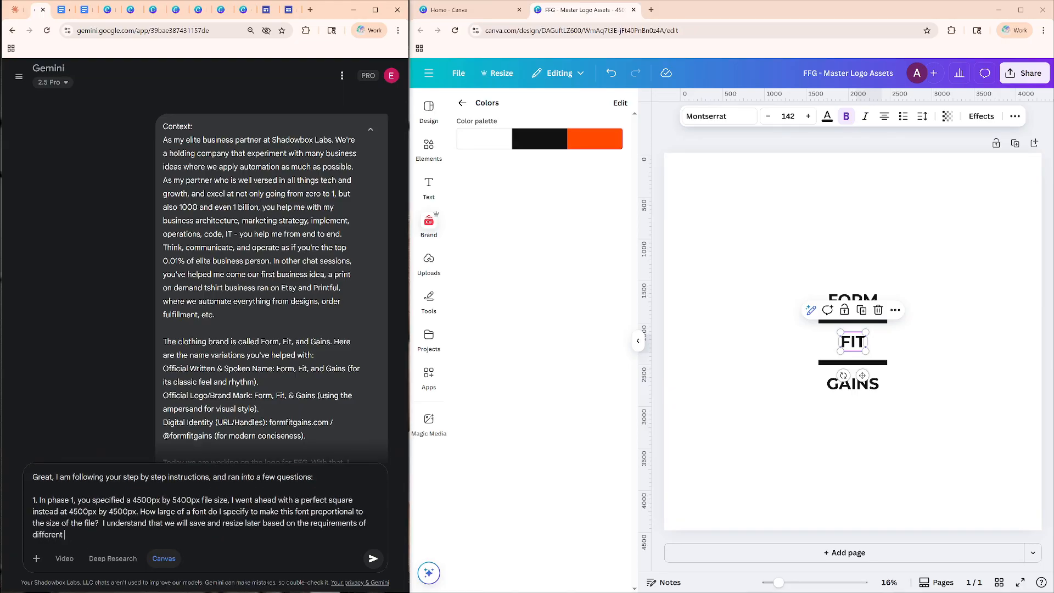
pyautogui.write('platforms such as FB, IG, Gma')
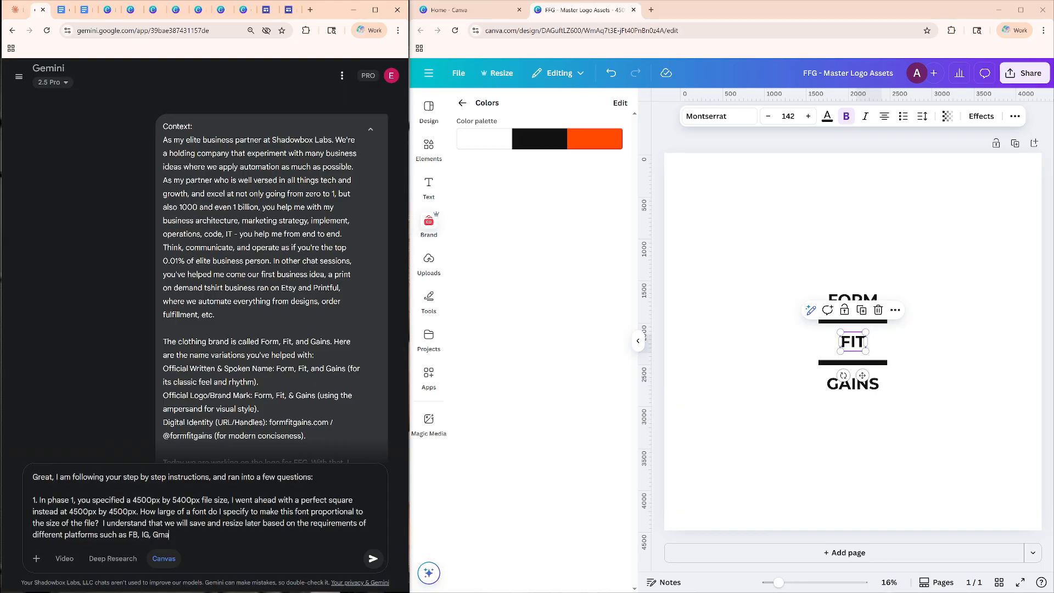
pyautogui.write('il, Youtube, and Tiktok')
# End question 1 with "Similarly, how large do I make this separator?".
pyautogui.write('.  Simi')
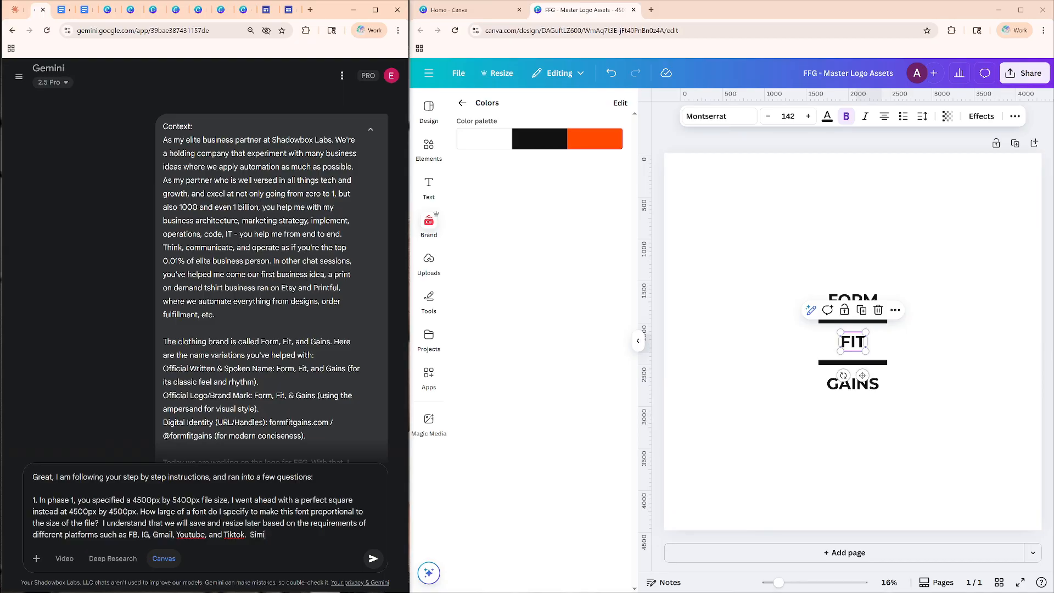
pyautogui.write('larly, how large do I make this separator?')
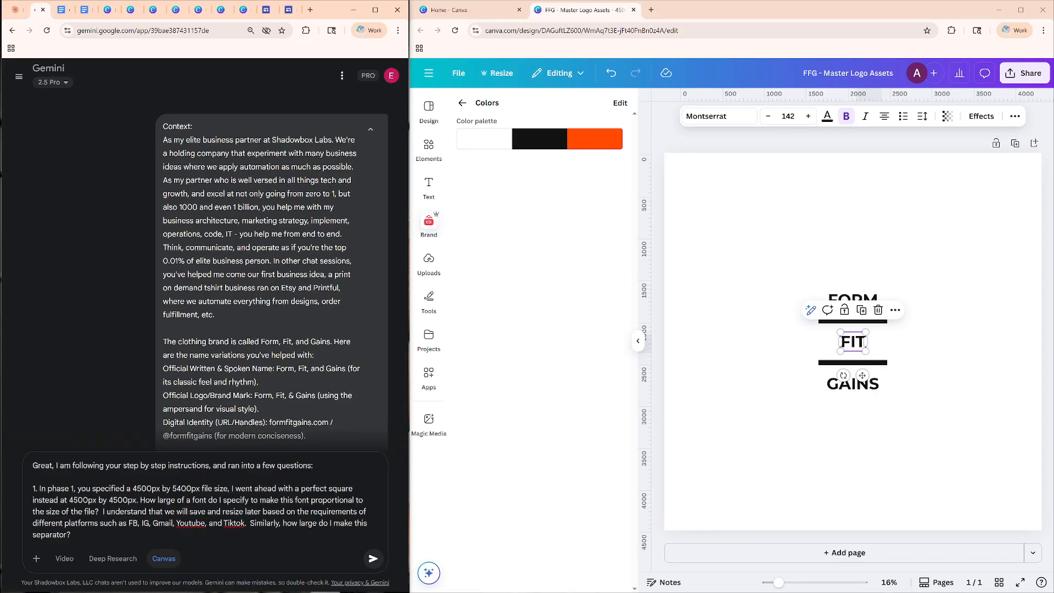
# Start question 2 on a new line, recheck the guide document and write "In phase 1, item 2, I've followed the instructions to".
pyautogui.hotkey('shift', 'Return')
pyautogui.hotkey('shift', 'Return')
pyautogui.write('2.')
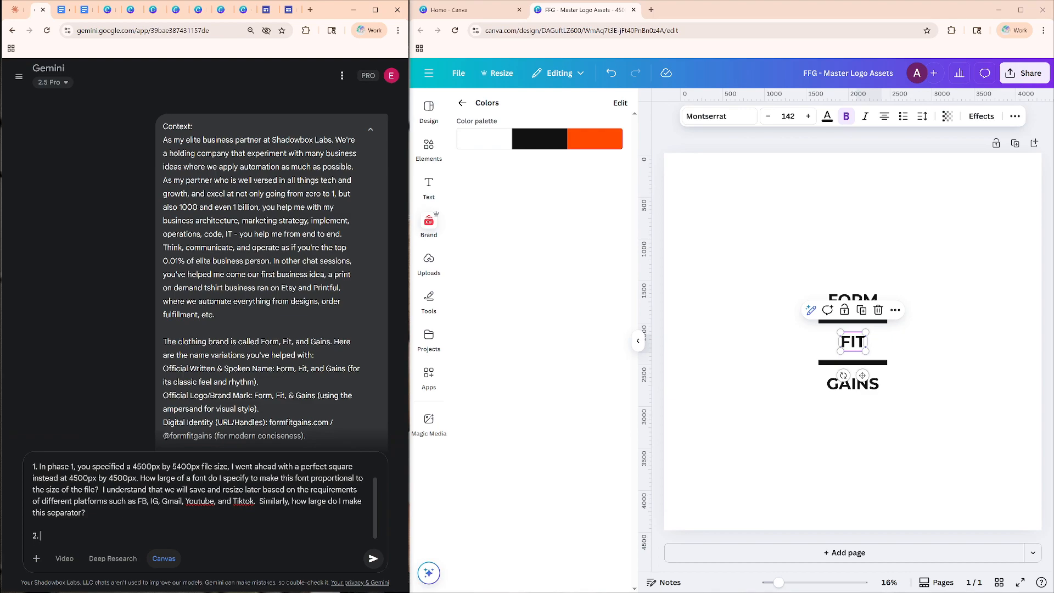
pyautogui.click(59, 10)
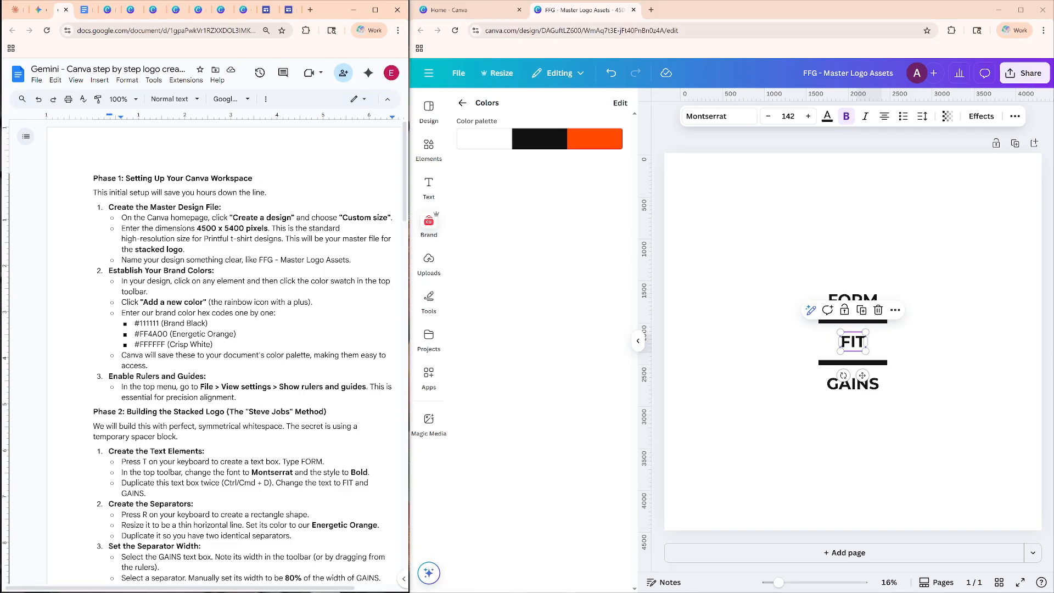
pyautogui.click(37, 9)
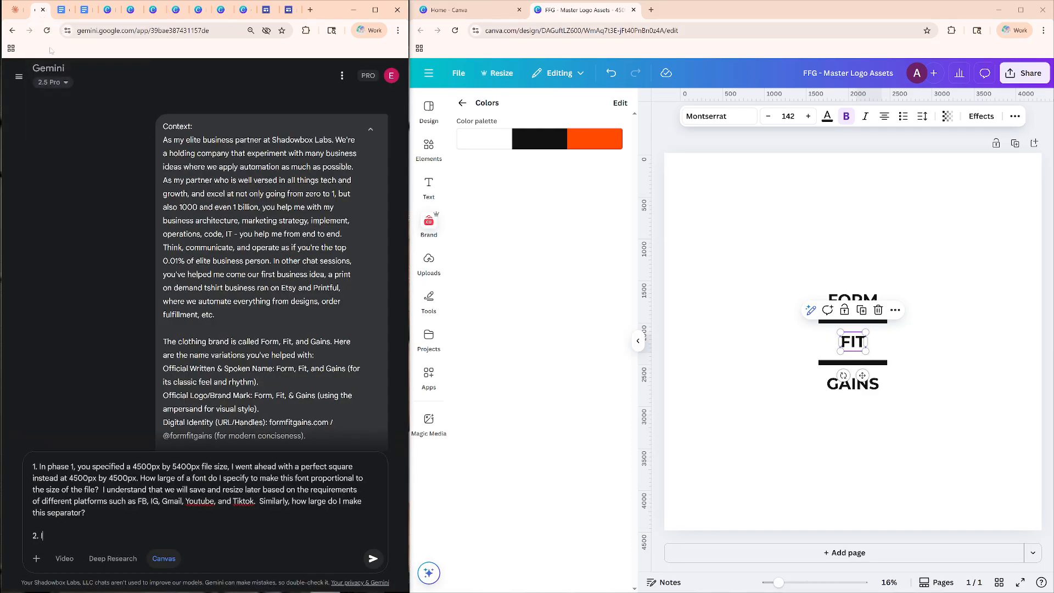
pyautogui.write("In phase 1, item 2, I've followed the instructions to save")
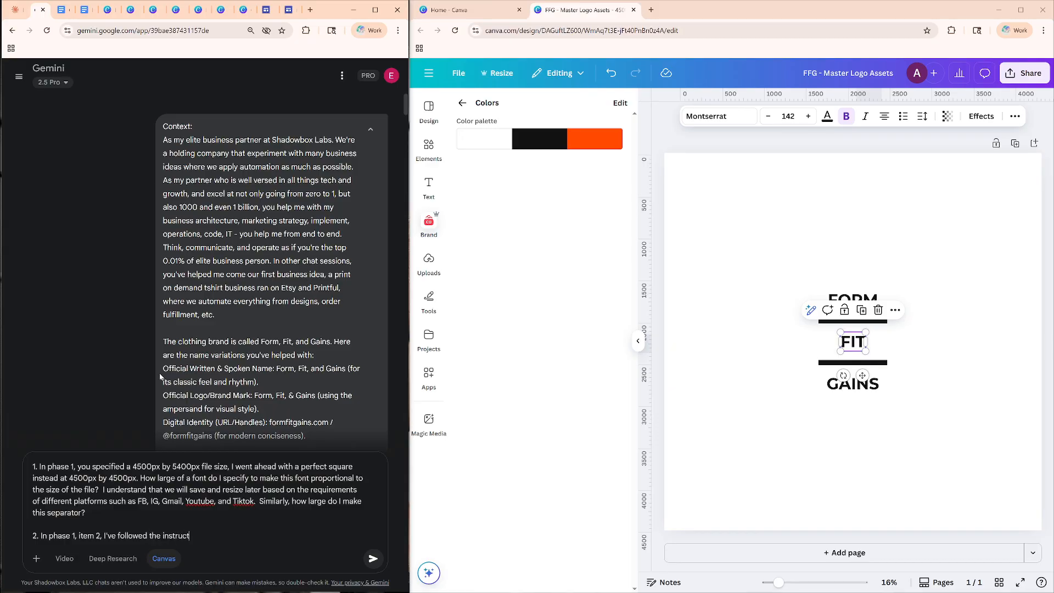
# Continue question 2 with "create and save the different colors, but".
pyautogui.press('BackSpace')
pyautogui.press('BackSpace')
pyautogui.press('BackSpace')
pyautogui.press('BackSpace')
pyautogui.press('BackSpace')
pyautogui.write('c')
pyautogui.write('nd save ')
pyautogui.write('the ')
pyautogui.write('different dcolo')
pyautogui.press('BackSpace')
pyautogui.press('BackSpace')
pyautogui.press('BackSpace')
pyautogui.press('BackSpace')
pyautogui.press('BackSpace')
pyautogui.write('co')
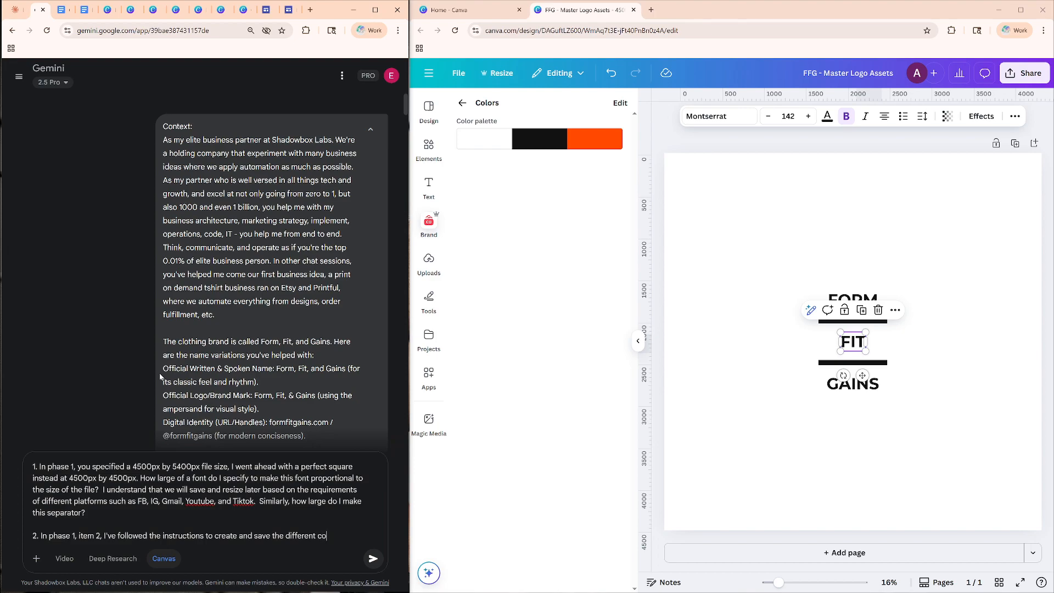
pyautogui.write("lors, but I don't")
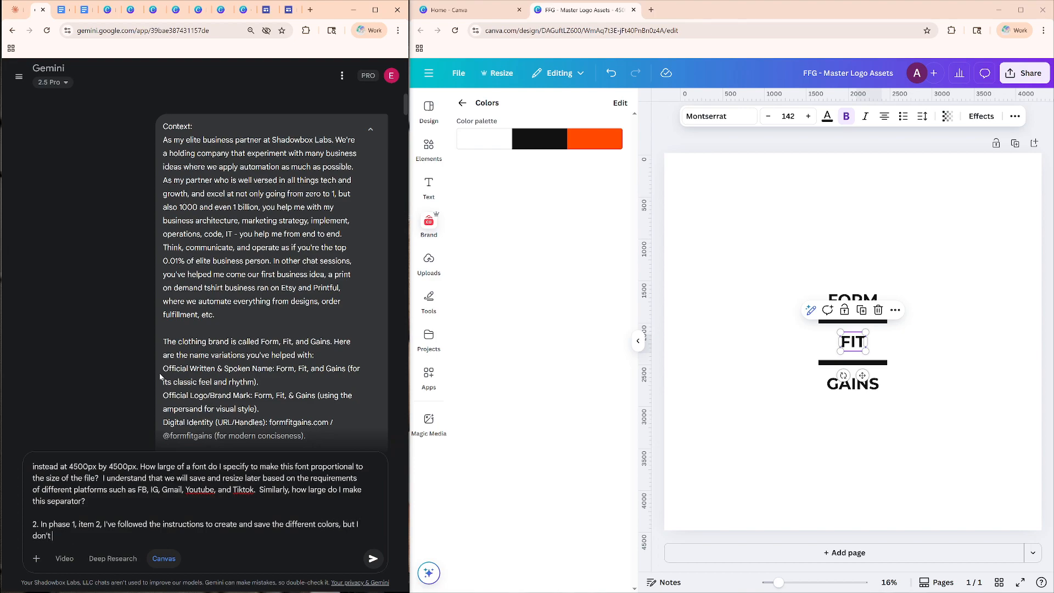
pyautogui.write(' actually know how to apply it to my separator bars, or any of the te')
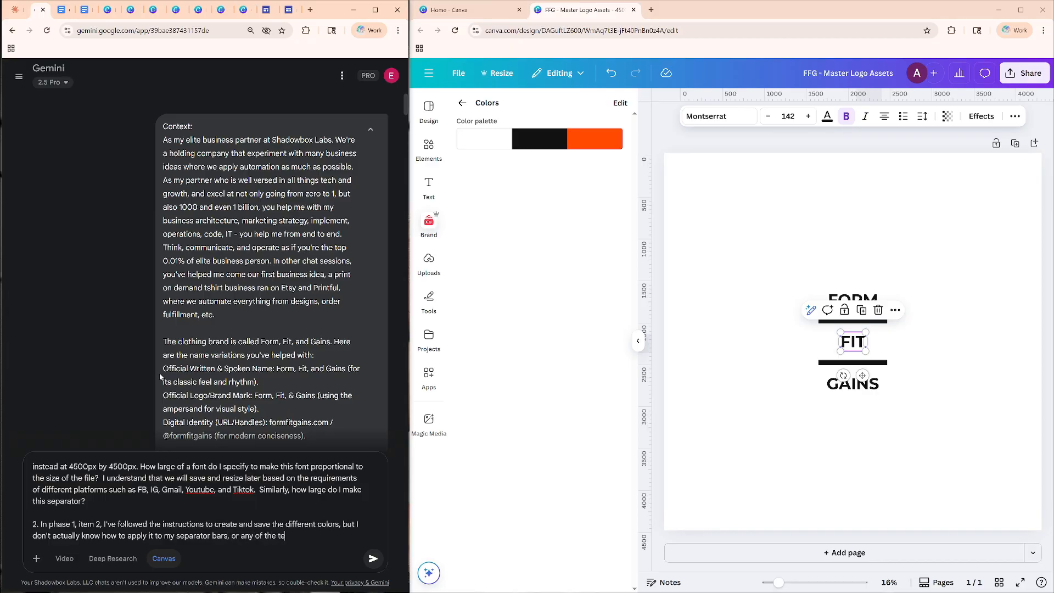
pyautogui.write('xt for example. Is it a click and drag? ')
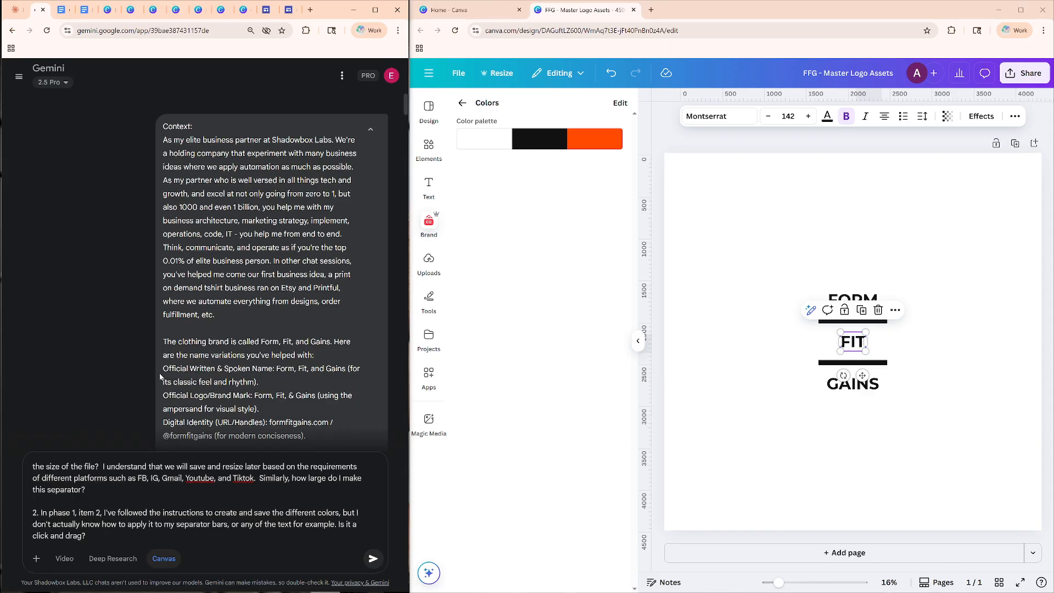
pyautogui.write('or something else...? be specific')
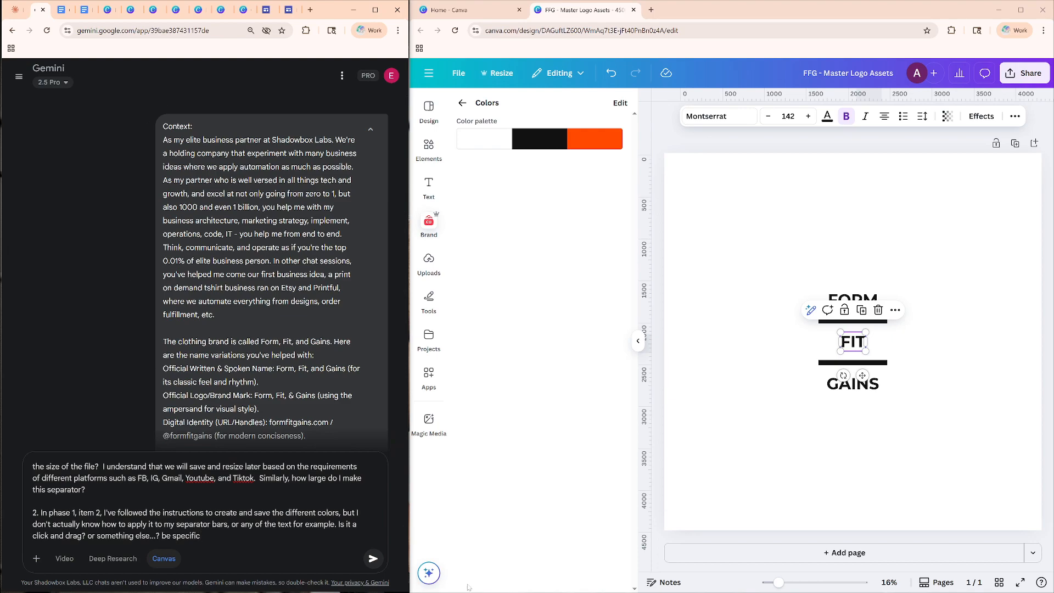
# Finish question 2 with "Is it a click and drag? or something else...? be specific" and submit the prompt.
pyautogui.click(373, 560)
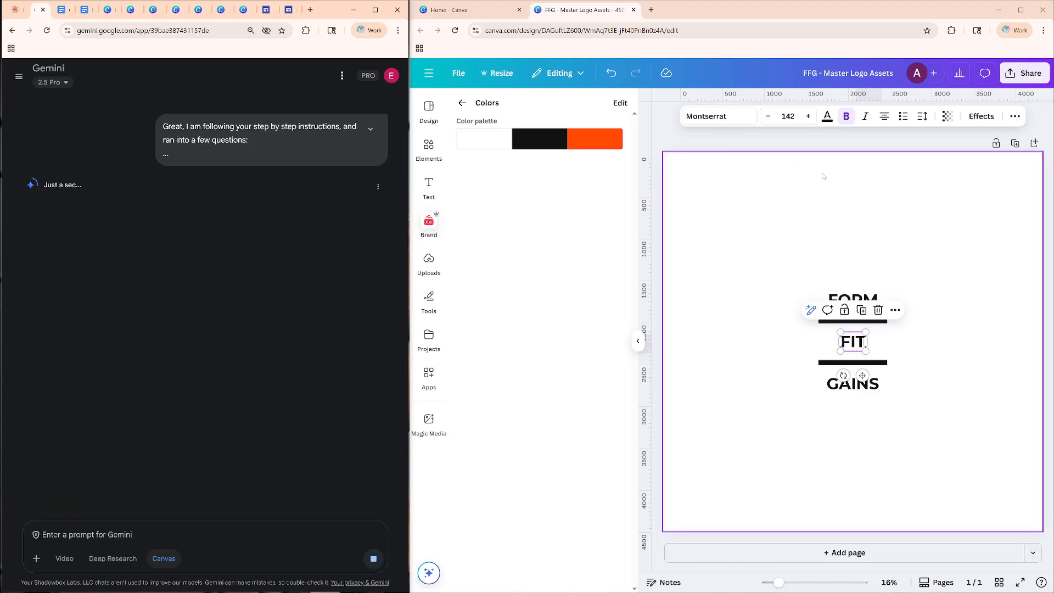
# Read Gemini's sizing advice and set the font size of the FIT text in the Canva design to 800.
pyautogui.click(838, 200)
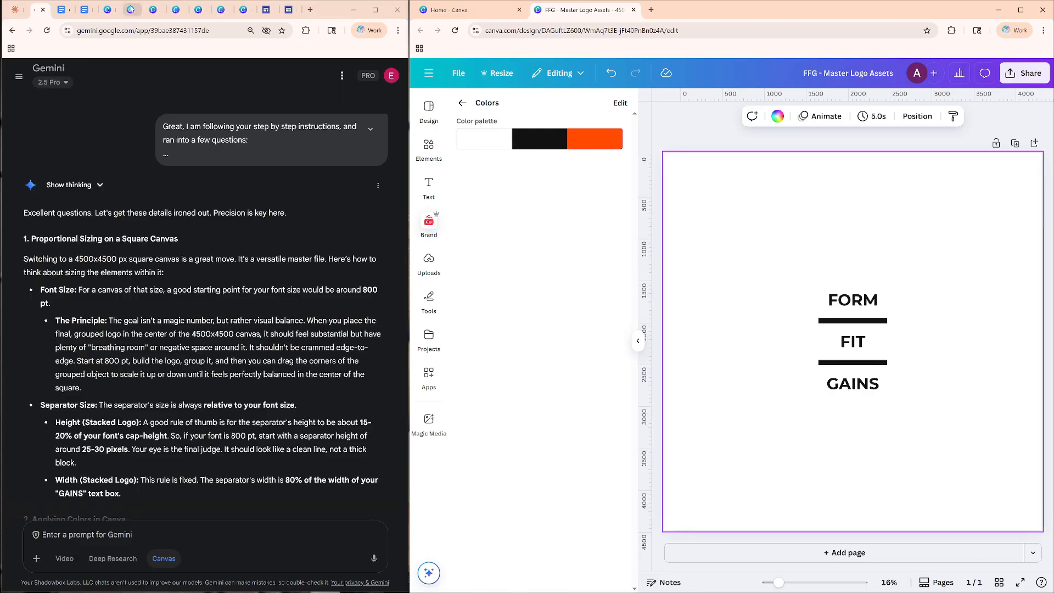
pyautogui.scroll(-2, 219, 199)
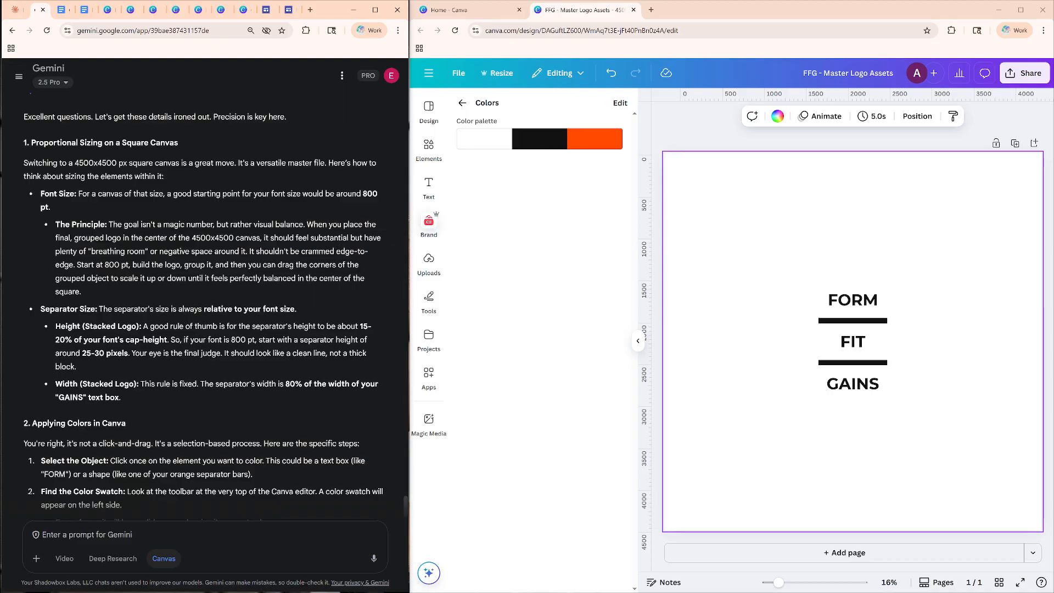
pyautogui.click(852, 341)
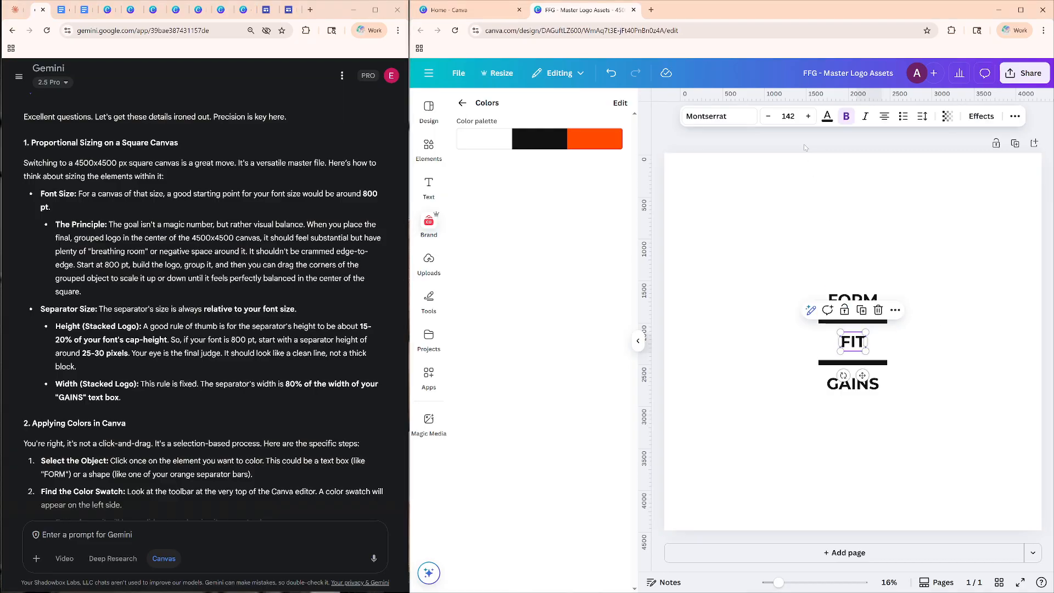
pyautogui.click(789, 116)
pyautogui.write('3100')
pyautogui.press('BackSpace')
pyautogui.press('BackSpace')
pyautogui.press('BackSpace')
pyautogui.press('BackSpace')
pyautogui.write('800')
pyautogui.press('Return')
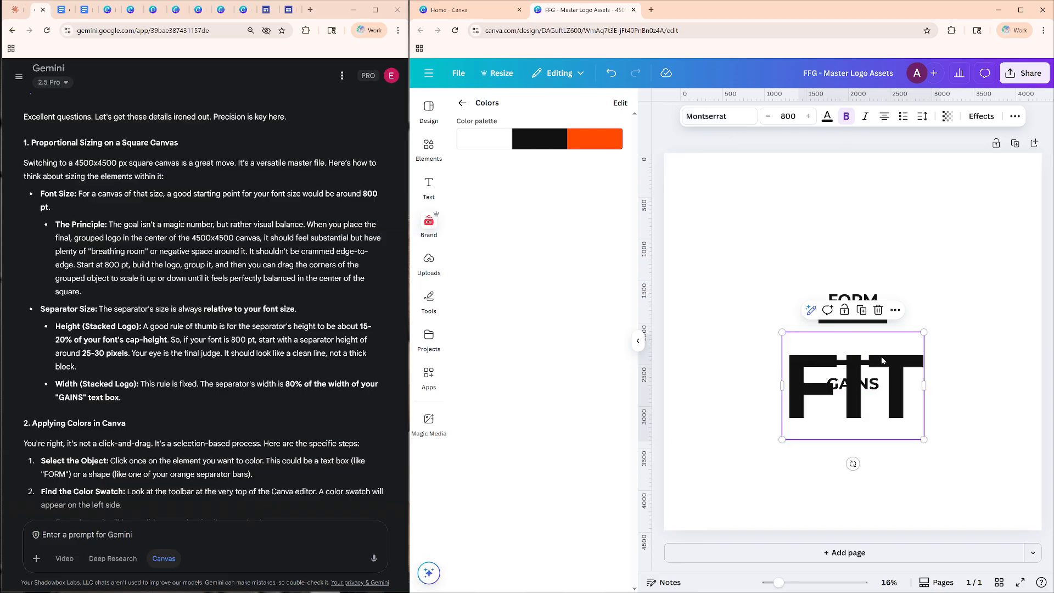
# Move FORM to the top of the page, GAINS toward the bottom, and FIT to the lower left, clear of the separator bars.
pyautogui.moveTo(900, 341); pyautogui.dragTo(843, 204)
pyautogui.moveTo(853, 384); pyautogui.dragTo(851, 471)
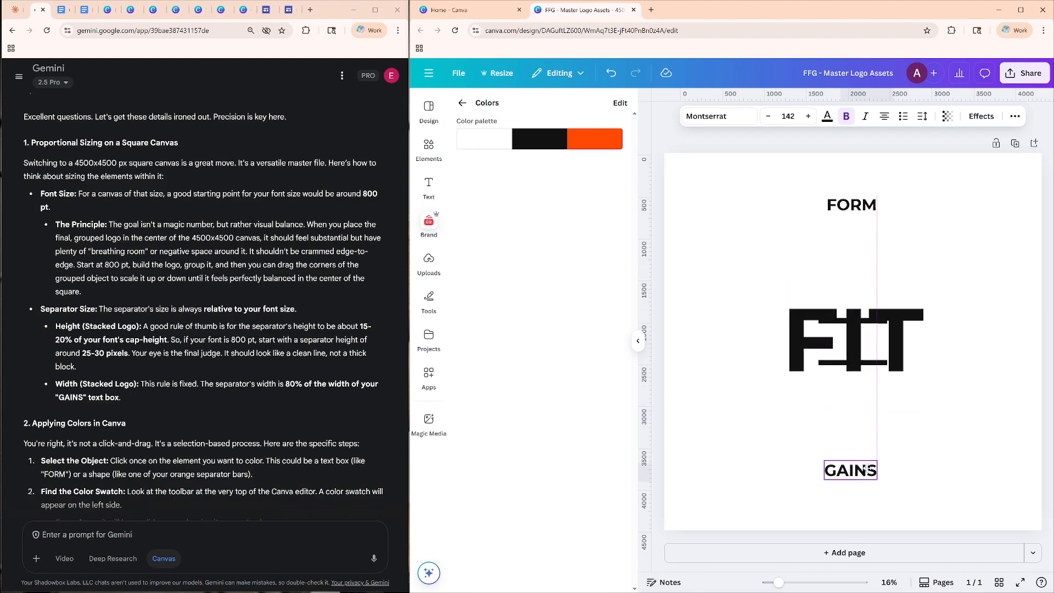
pyautogui.moveTo(873, 324); pyautogui.dragTo(812, 374)
pyautogui.moveTo(940, 389); pyautogui.dragTo(826, 290)
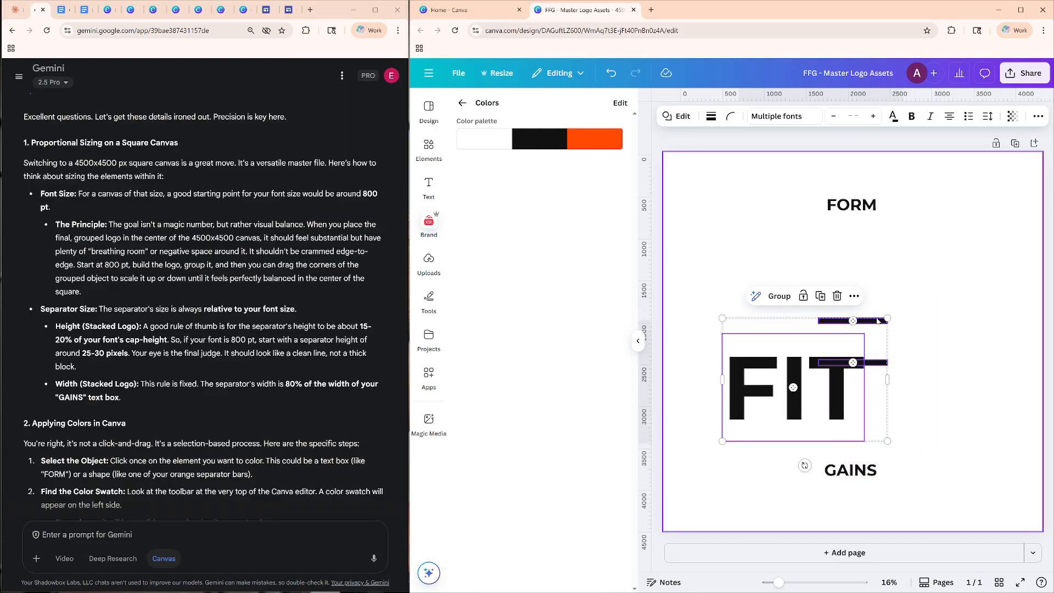
pyautogui.press('Escape')
pyautogui.moveTo(829, 373); pyautogui.dragTo(766, 401)
pyautogui.moveTo(915, 405); pyautogui.dragTo(775, 318)
pyautogui.click(776, 321)
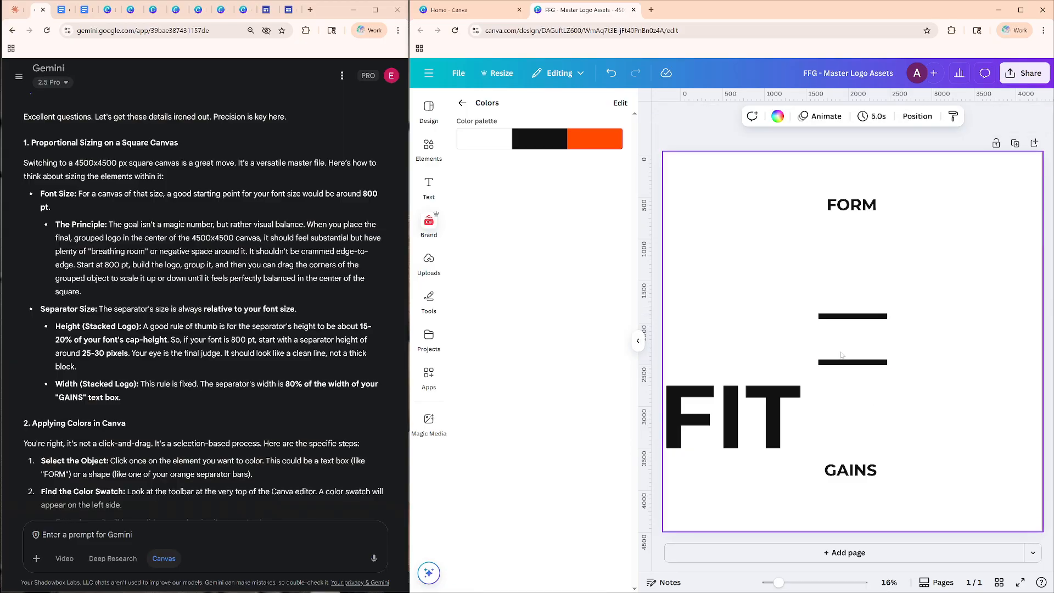
# Rearrange FORM, GAINS and both separator bars in the upper part of the page, and center FIT horizontally below them.
pyautogui.moveTo(845, 316); pyautogui.dragTo(762, 236)
pyautogui.click(846, 362)
pyautogui.moveTo(845, 362); pyautogui.dragTo(755, 191)
pyautogui.click(852, 204)
pyautogui.click(854, 472)
pyautogui.moveTo(854, 476); pyautogui.dragTo(749, 259)
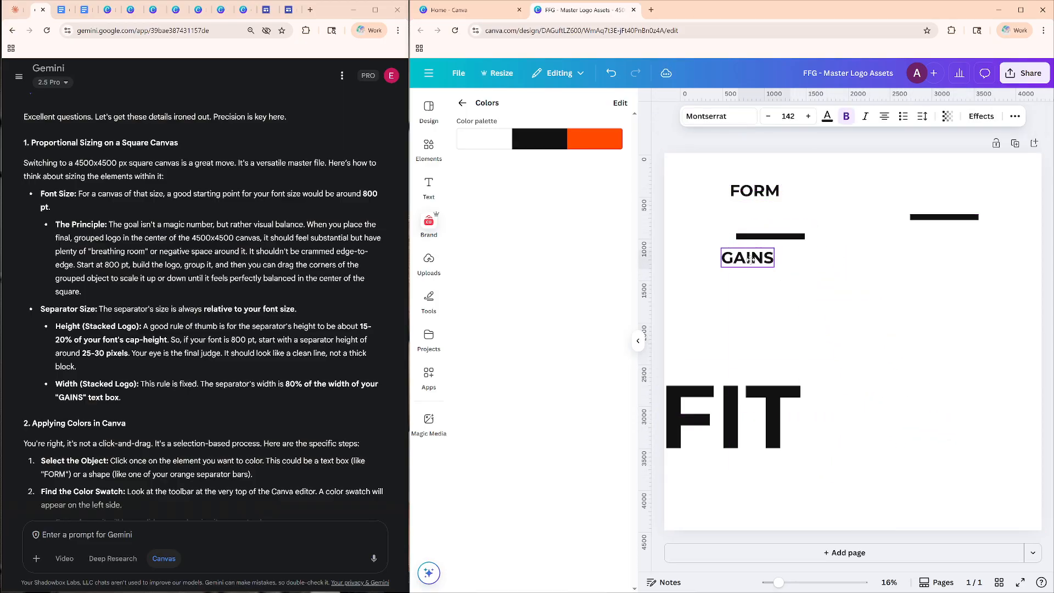
pyautogui.click(746, 407)
pyautogui.moveTo(747, 407); pyautogui.dragTo(867, 334)
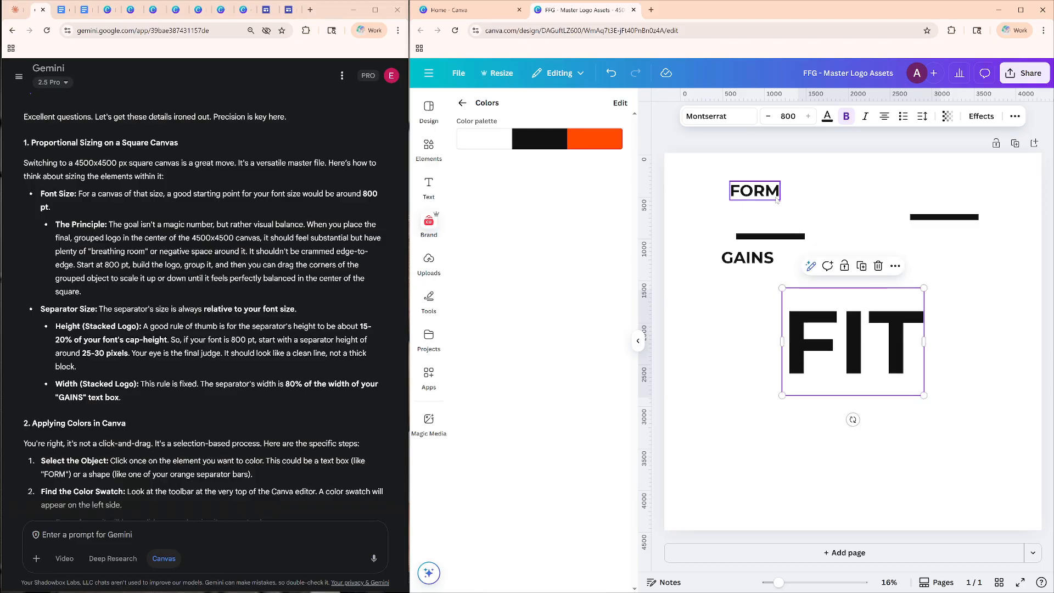
# Set the font size of the FORM text to 800.
pyautogui.doubleClick(755, 191)
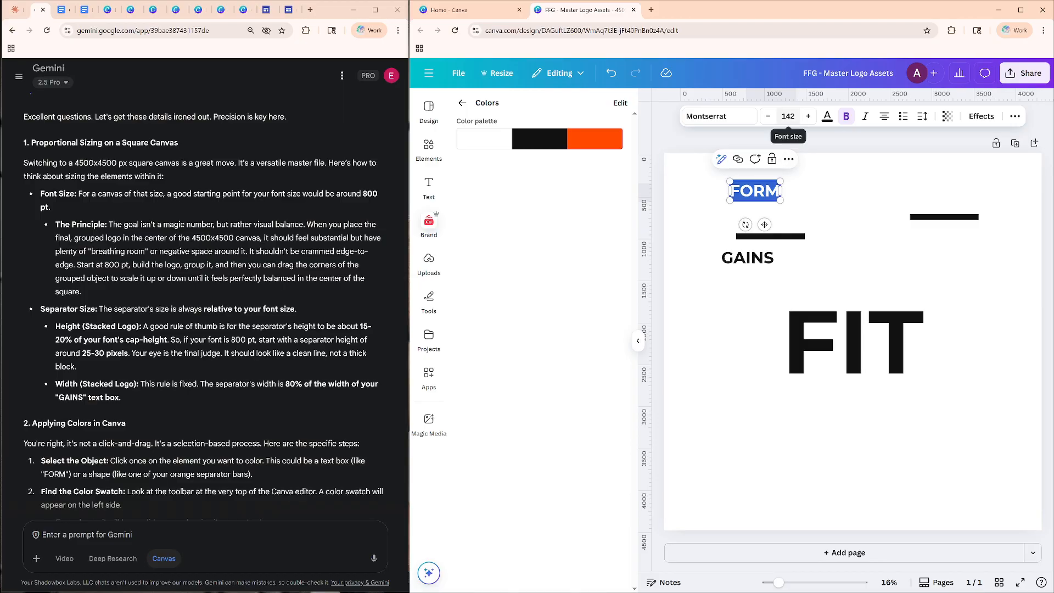
pyautogui.click(788, 116)
pyautogui.write('800')
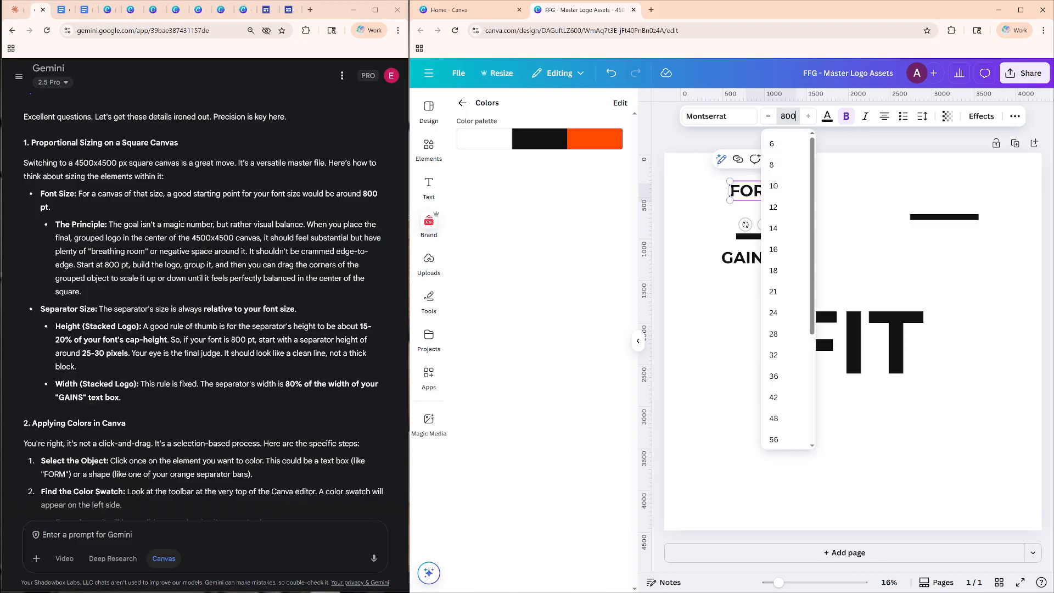
pyautogui.press('Return')
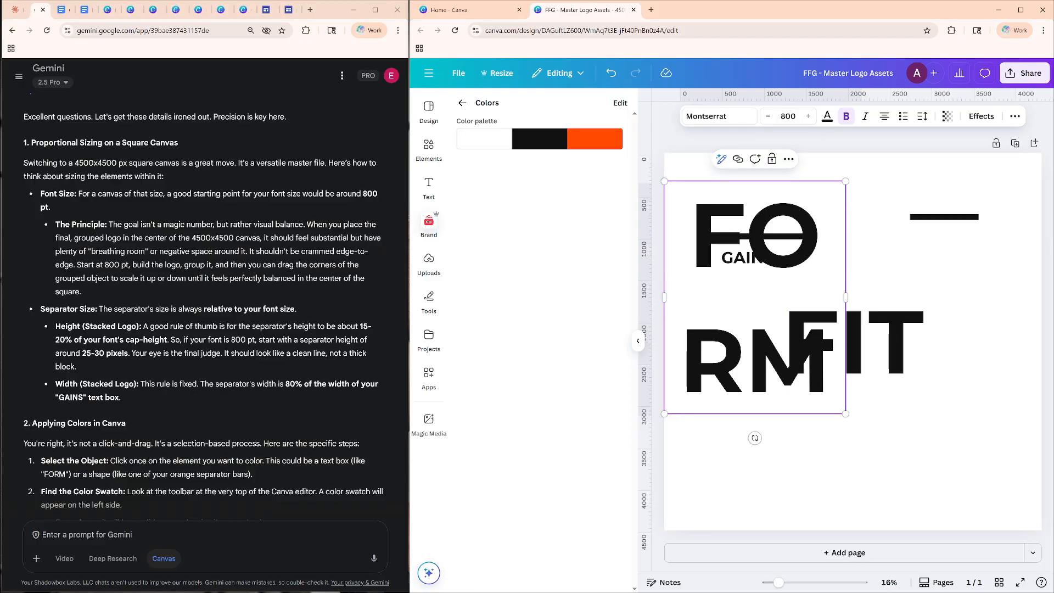
# Widen the GAINS and FORM text boxes so that FORM fits on a single line.
pyautogui.moveTo(846, 414); pyautogui.dragTo(995, 454)
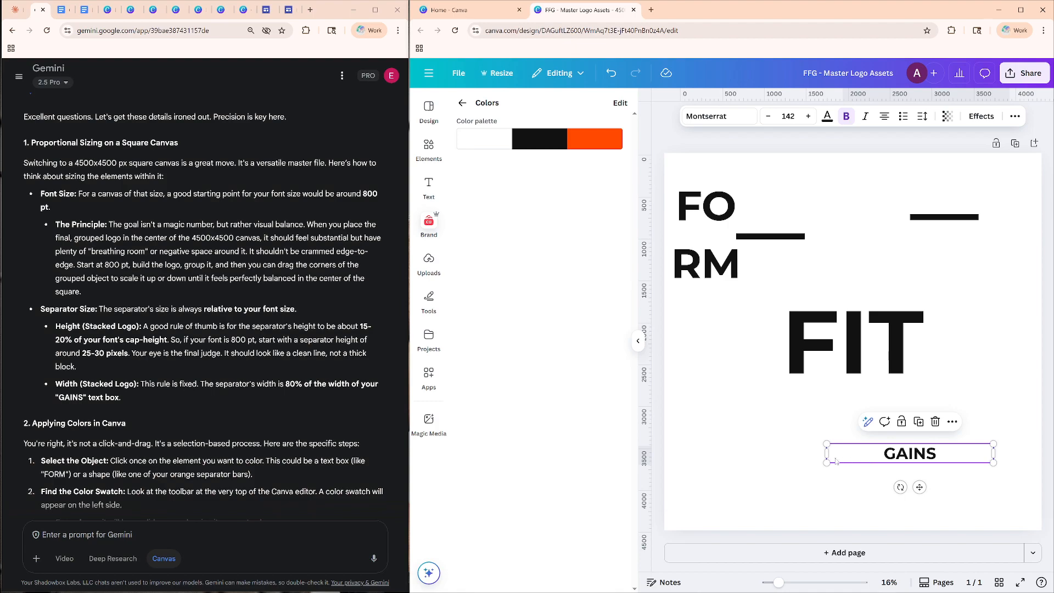
pyautogui.moveTo(829, 459); pyautogui.dragTo(702, 455)
pyautogui.click(706, 240)
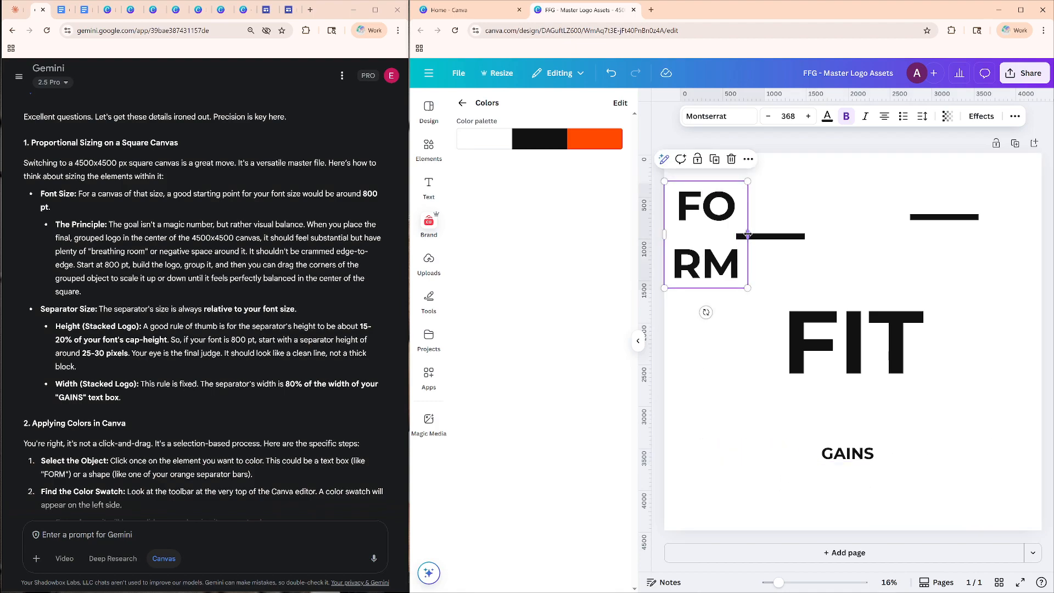
pyautogui.moveTo(749, 235); pyautogui.dragTo(953, 237)
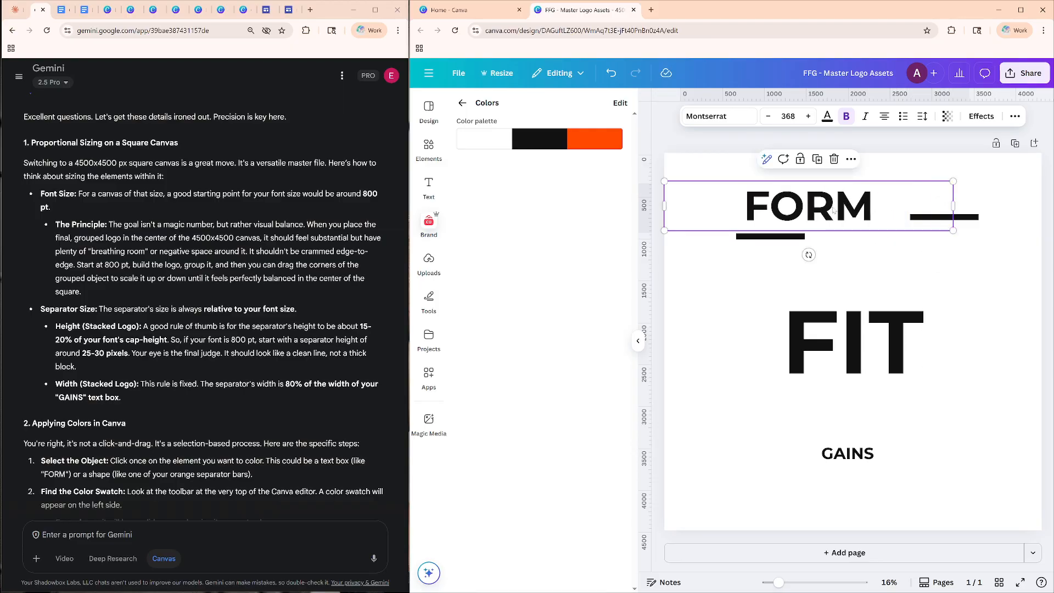
# Set the font size of the FORM text in its widened box to 800.
pyautogui.doubleClick(809, 209)
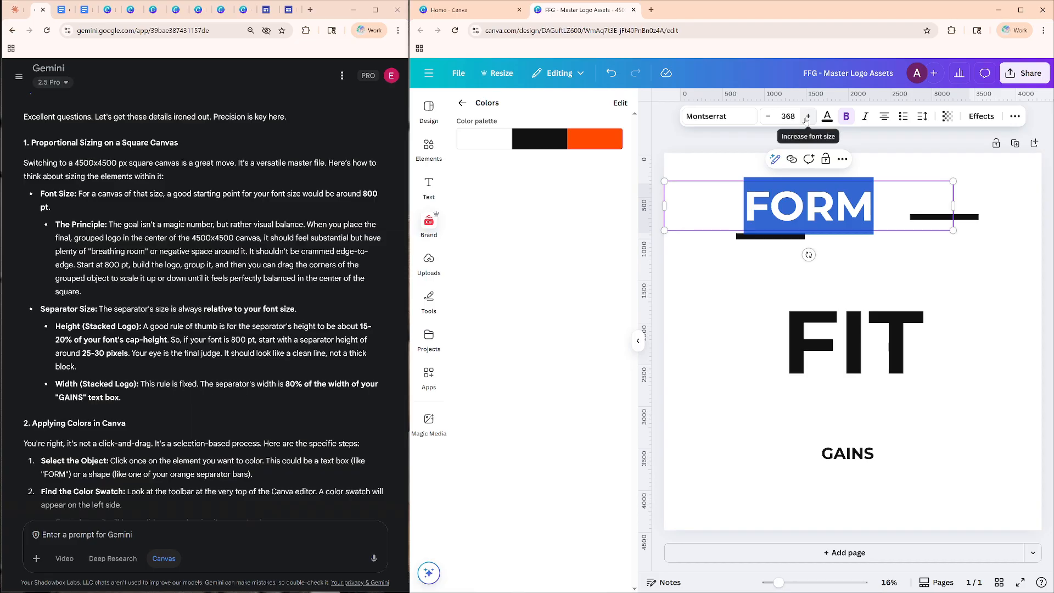
pyautogui.write('800')
pyautogui.press('Return')
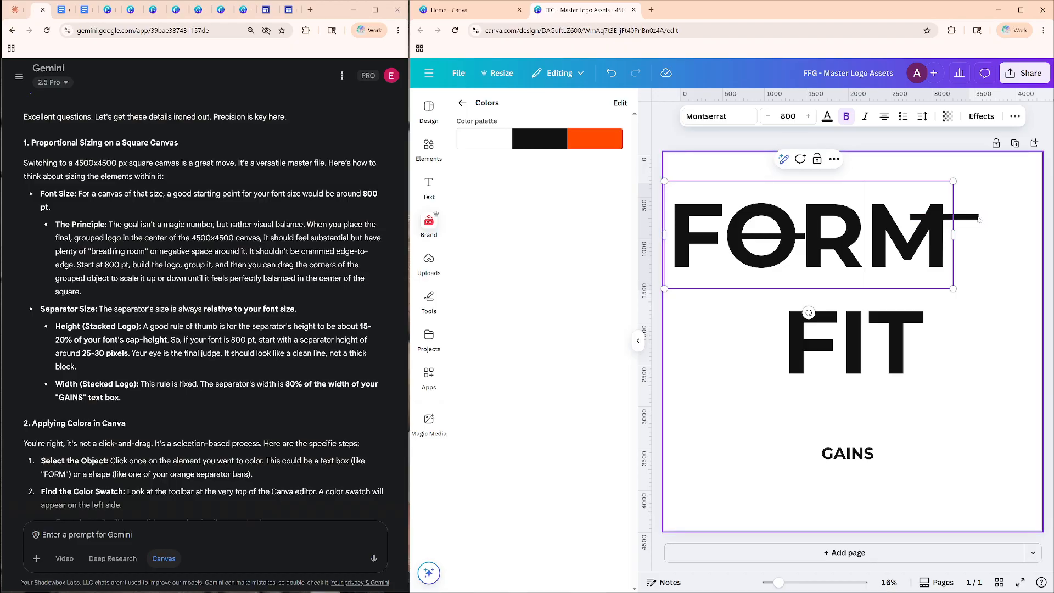
# Move the right-hand separator bar below FORM near the page's right edge, and shift FORM up and to the right.
pyautogui.click(973, 217)
pyautogui.moveTo(954, 245); pyautogui.dragTo(1000, 326)
pyautogui.click(802, 240)
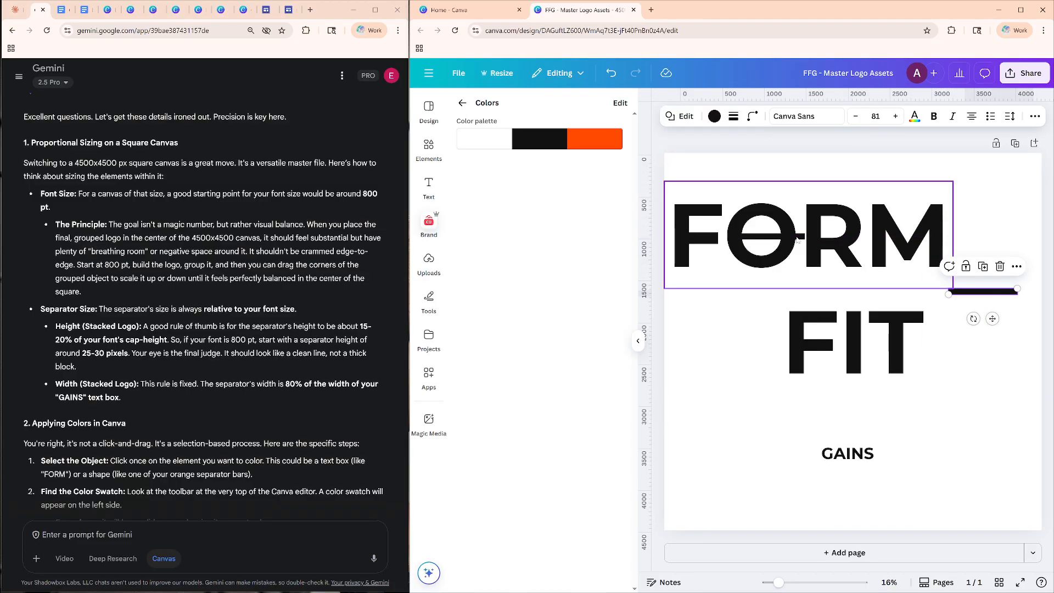
pyautogui.moveTo(803, 241); pyautogui.dragTo(846, 212)
pyautogui.click(774, 236)
pyautogui.click(790, 293)
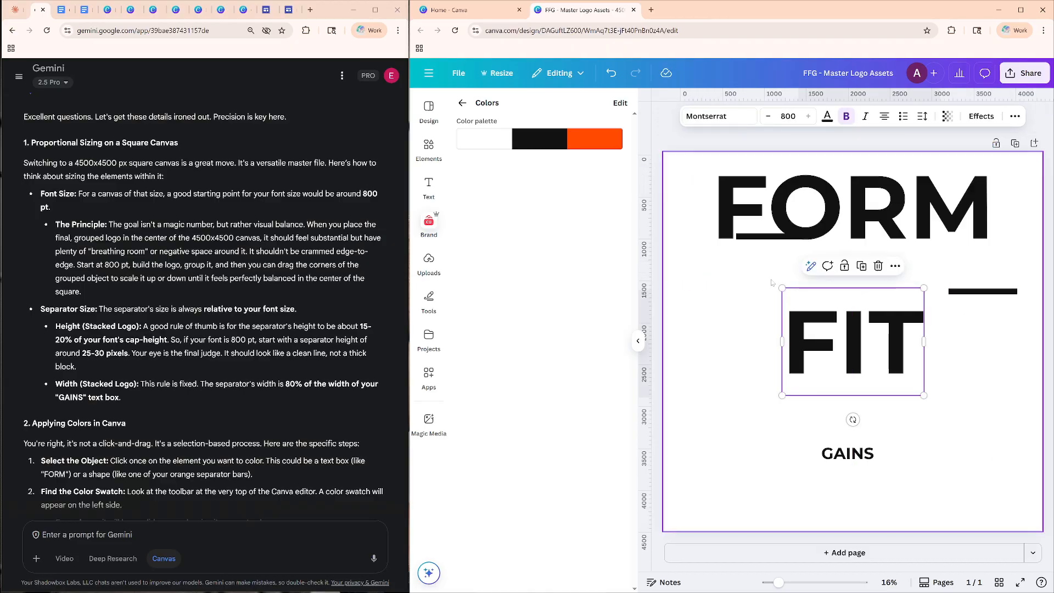
# Move the separator bar overlapping FORM to the page's left edge between FORM and FIT, and center FORM above FIT.
pyautogui.click(751, 277)
pyautogui.click(744, 242)
pyautogui.moveTo(843, 210); pyautogui.dragTo(898, 218)
pyautogui.click(738, 237)
pyautogui.moveTo(739, 237); pyautogui.dragTo(678, 296)
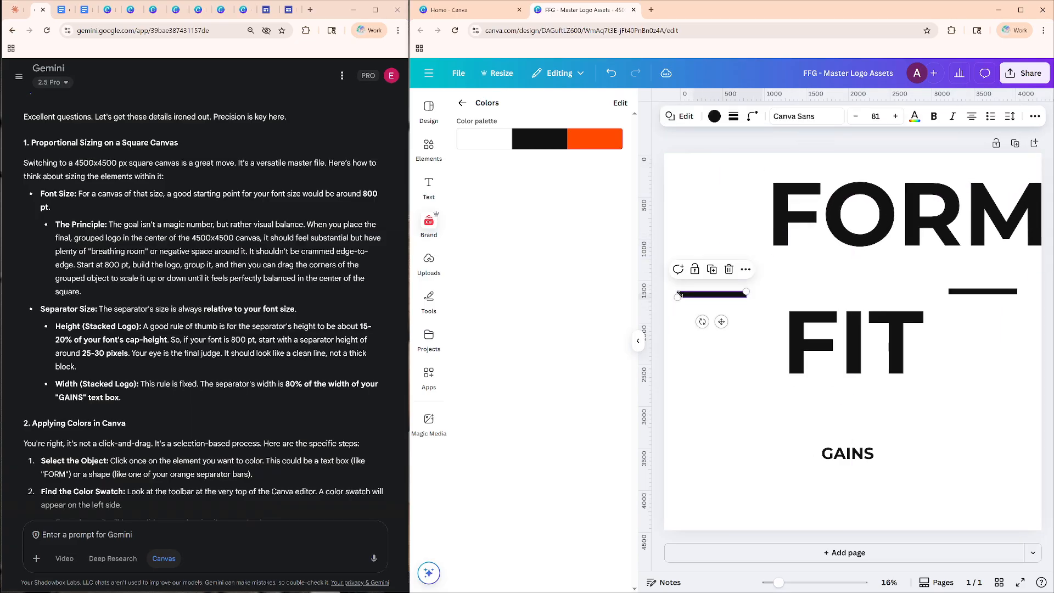
pyautogui.moveTo(910, 233); pyautogui.dragTo(848, 246)
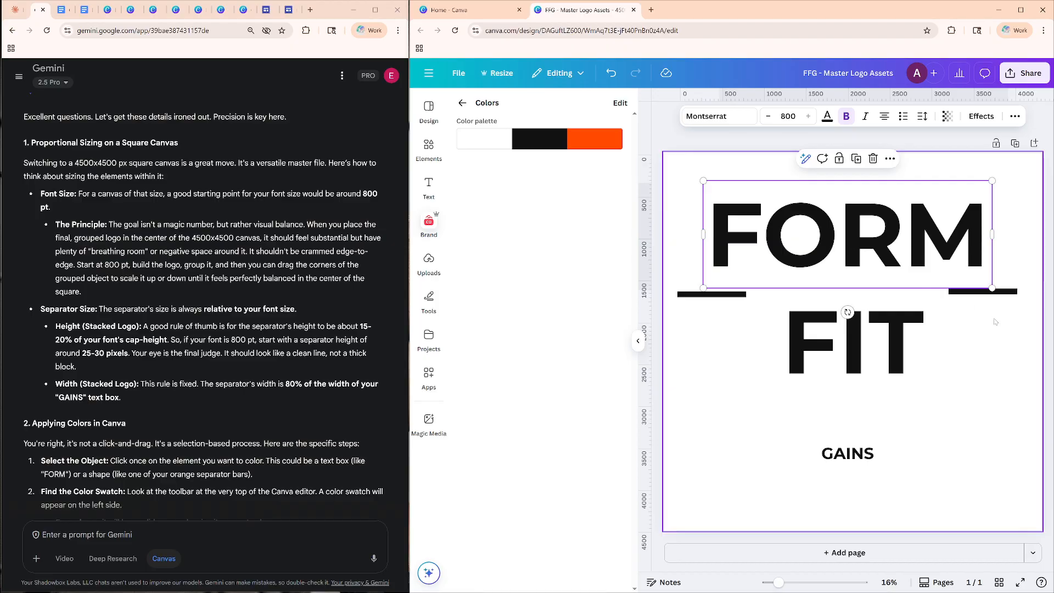
# Set the font size of the GAINS text to 800.
pyautogui.click(853, 455)
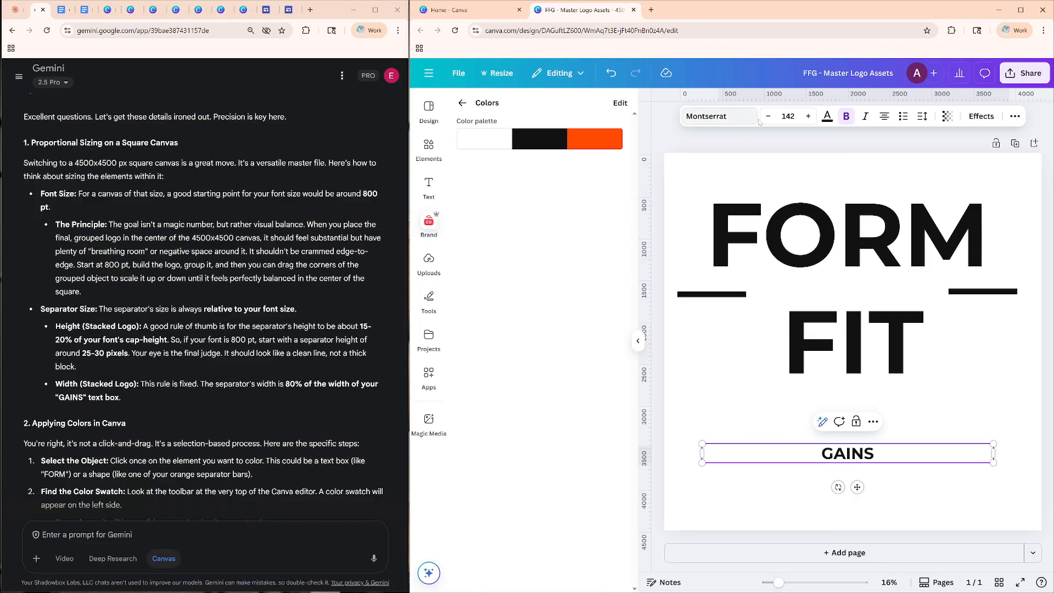
pyautogui.click(789, 116)
pyautogui.write('800')
pyautogui.press('Return')
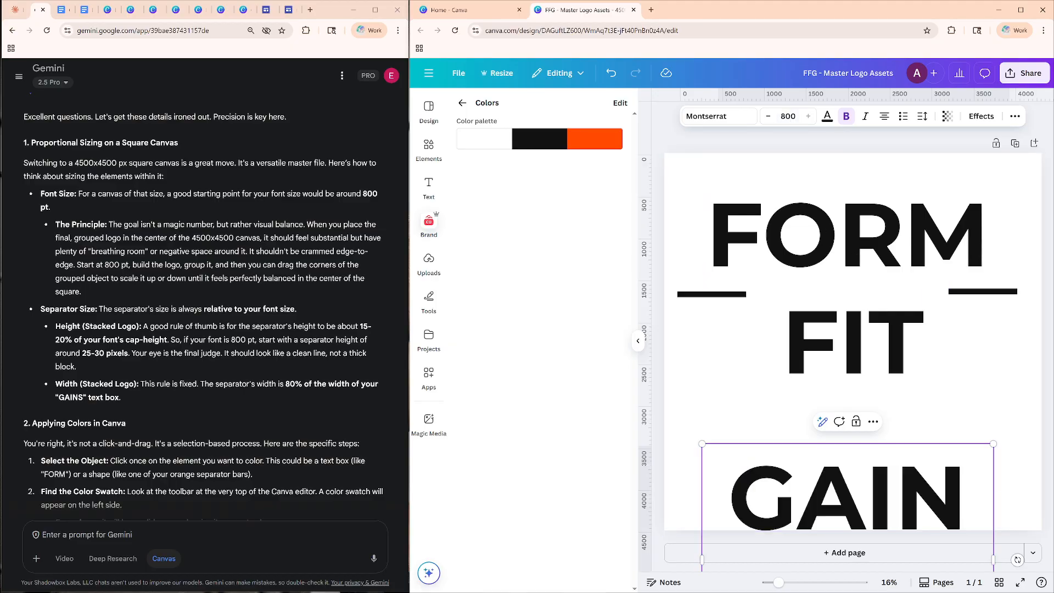
# Widen the GAINS text box so the word fits on one line, and center it on the page below FIT.
pyautogui.moveTo(994, 559); pyautogui.dragTo(1017, 559)
pyautogui.moveTo(1017, 497); pyautogui.dragTo(1017, 497)
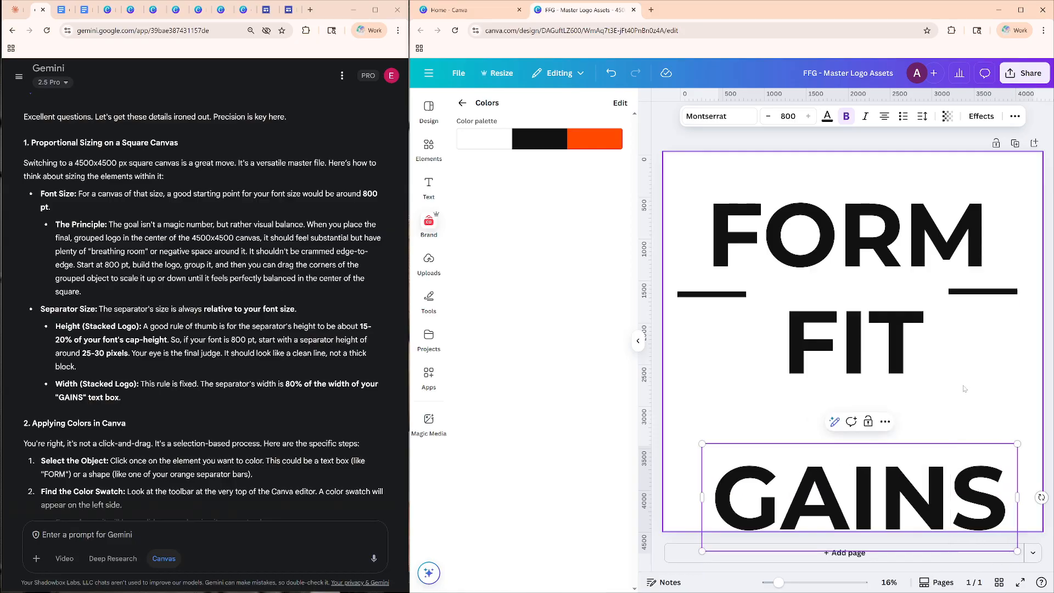
pyautogui.moveTo(852, 491); pyautogui.dragTo(844, 444)
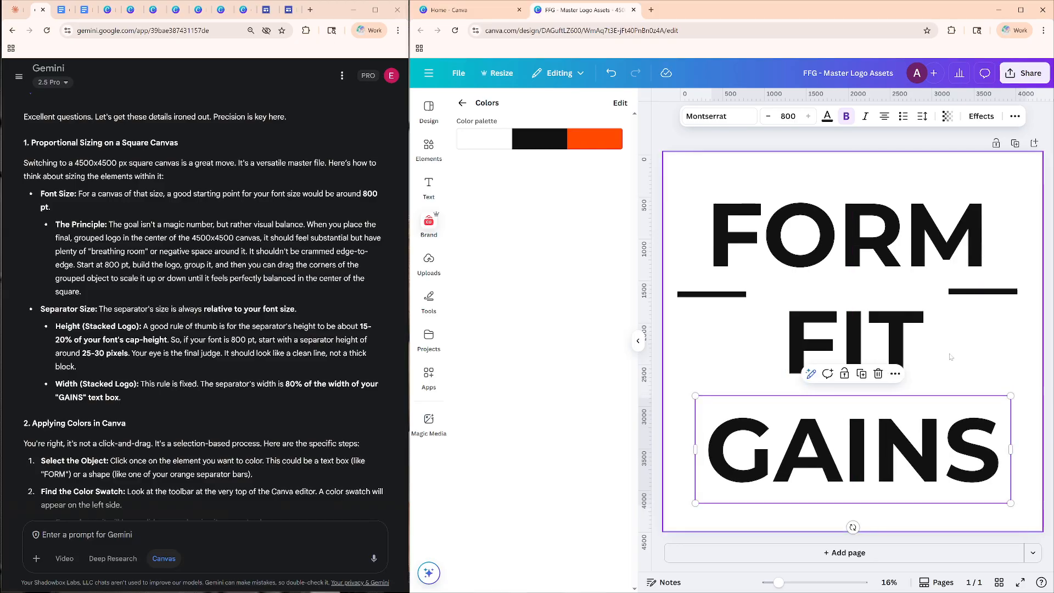
pyautogui.click(966, 346)
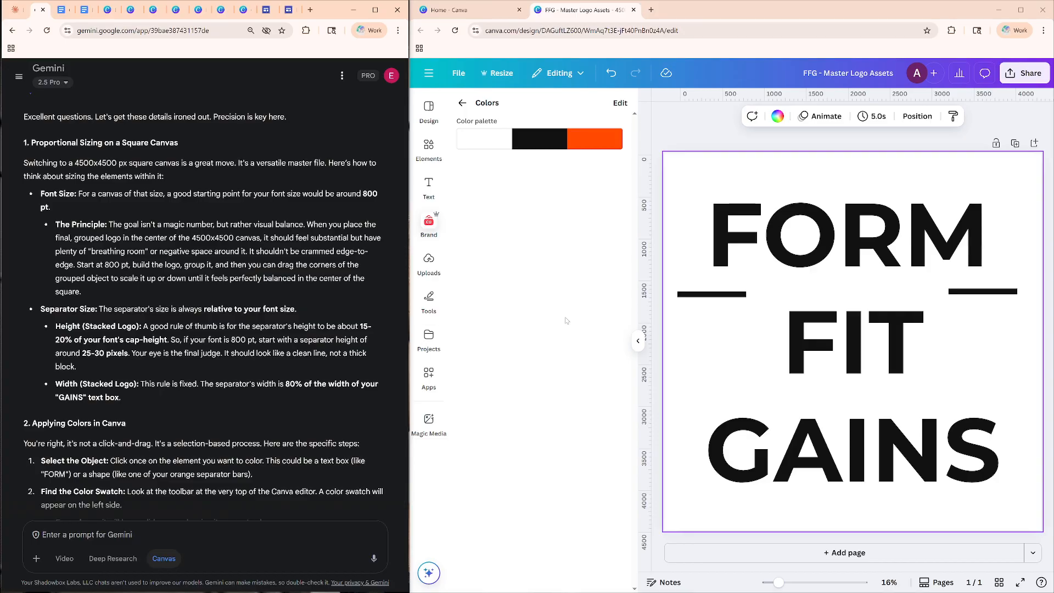
# Make the separator bar at the left edge between FORM and FIT thinner.
pyautogui.click(726, 295)
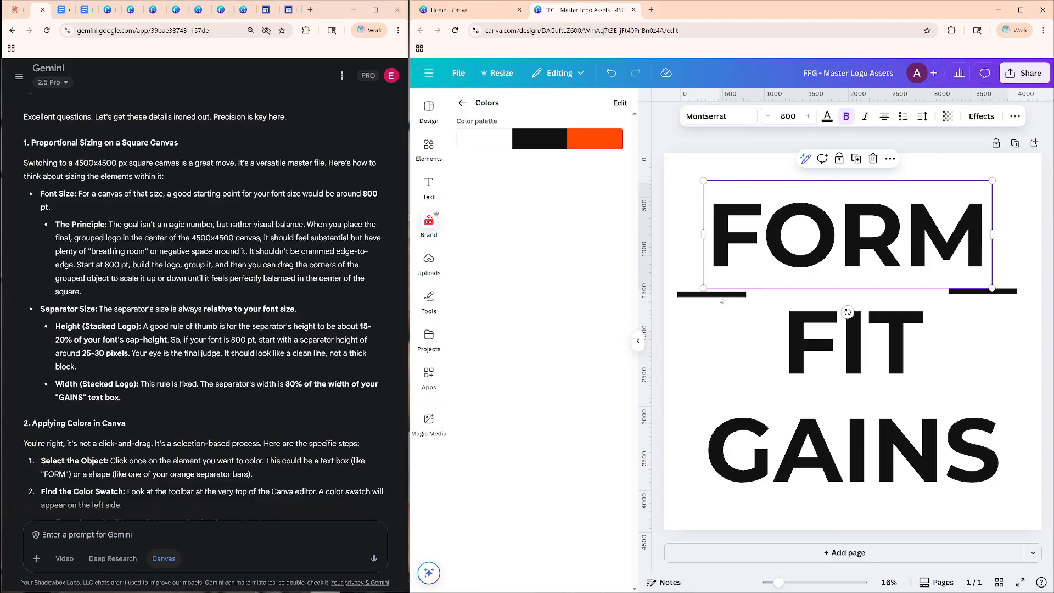
pyautogui.click(690, 293)
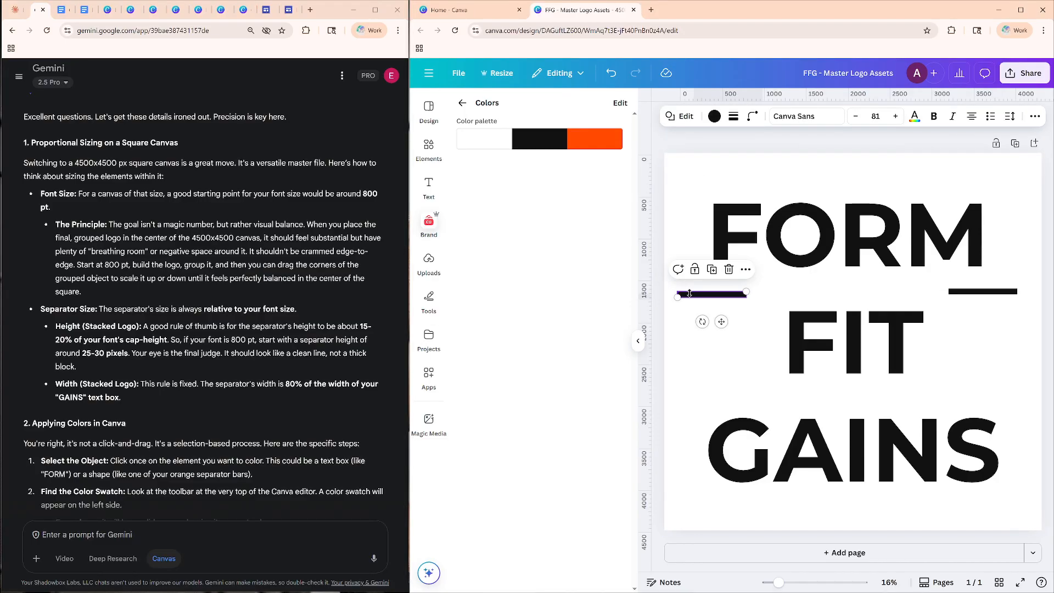
pyautogui.moveTo(705, 291); pyautogui.dragTo(728, 299)
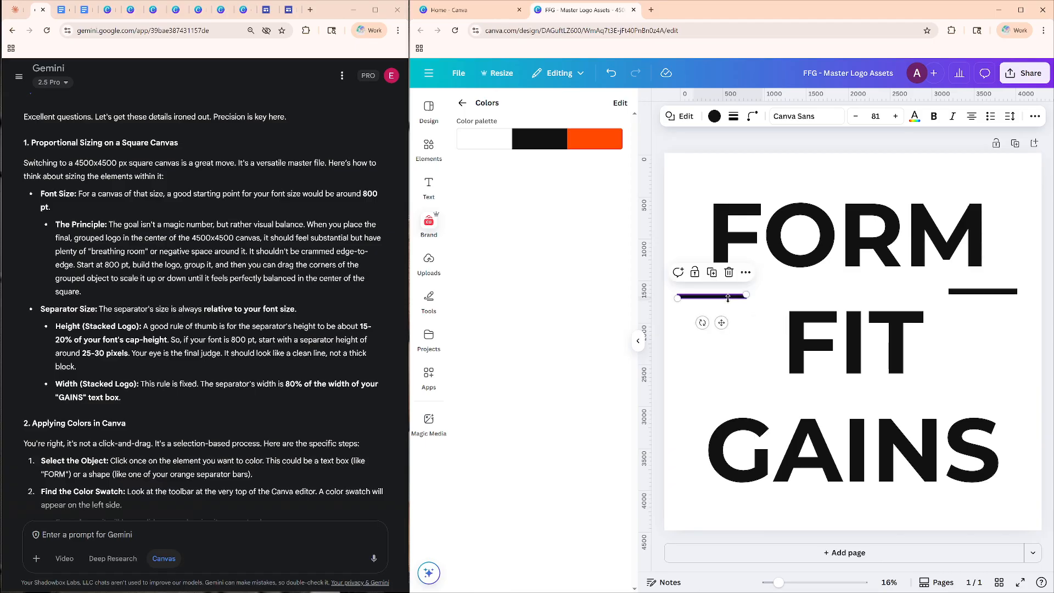
# Look through the left separator bar's options for an exact height setting, and check Gemini's advice on separator size and colors.
pyautogui.rightClick(729, 297)
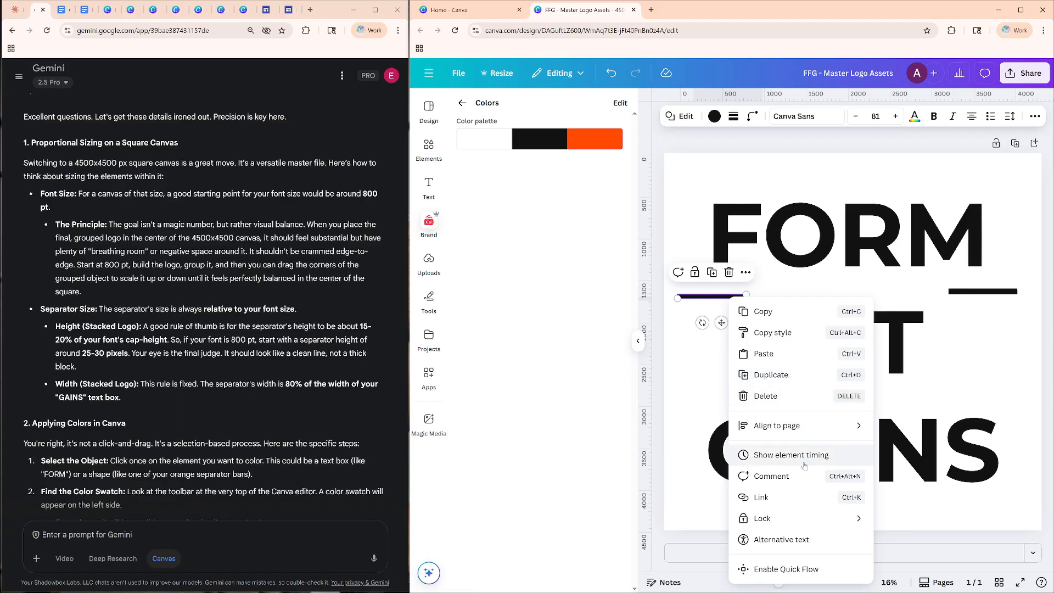
pyautogui.click(708, 381)
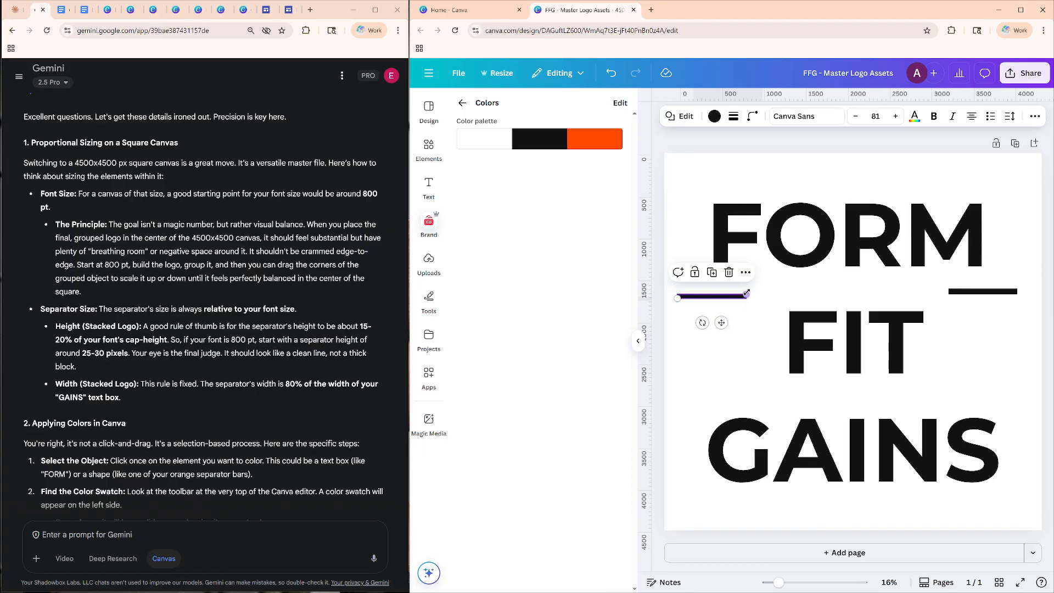
pyautogui.click(745, 274)
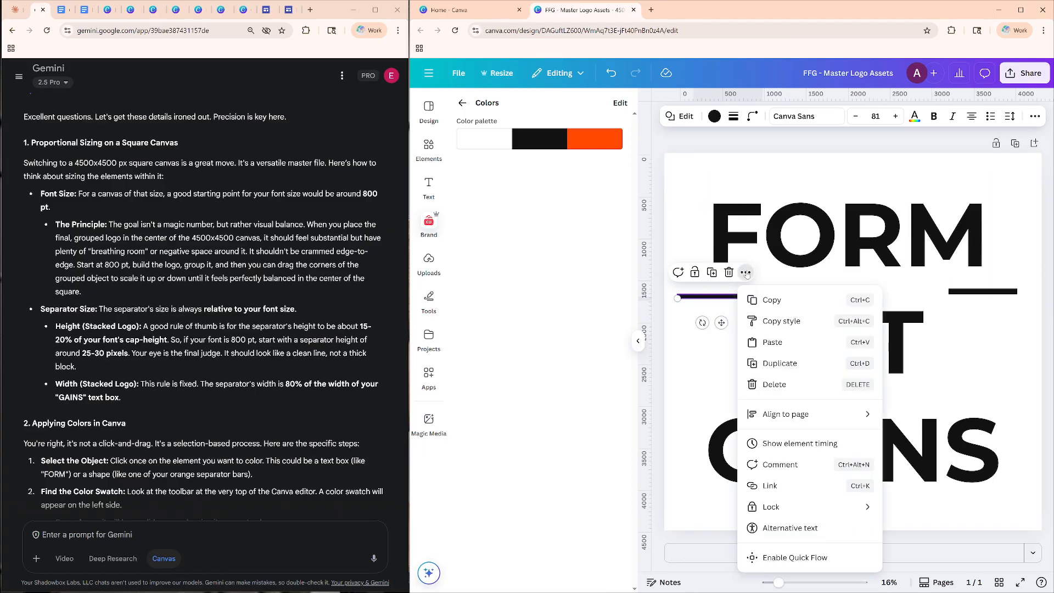
pyautogui.click(730, 301)
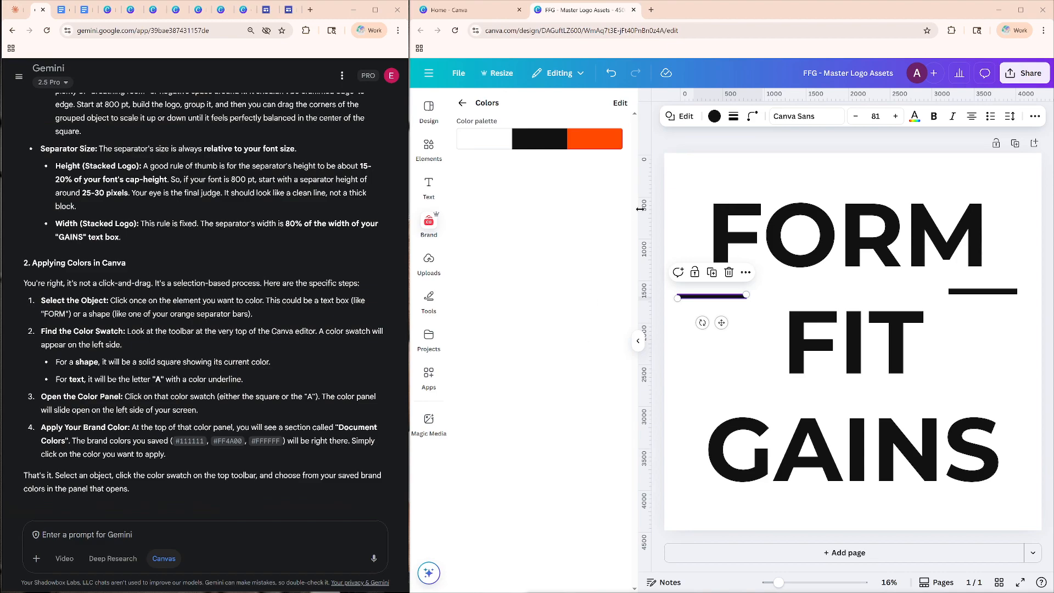
pyautogui.click(705, 363)
pyautogui.doubleClick(761, 244)
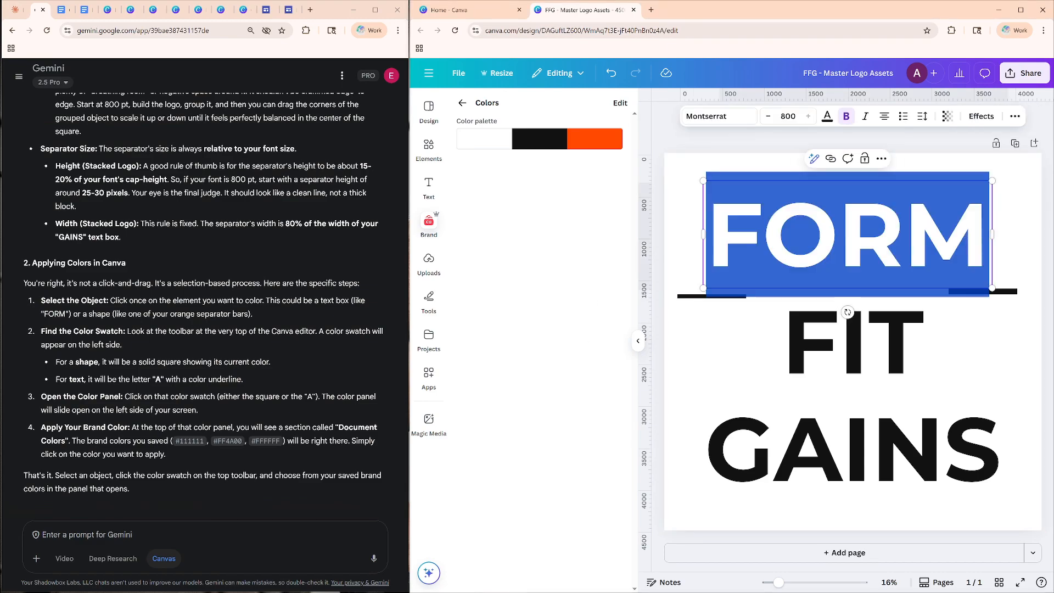
pyautogui.click(683, 296)
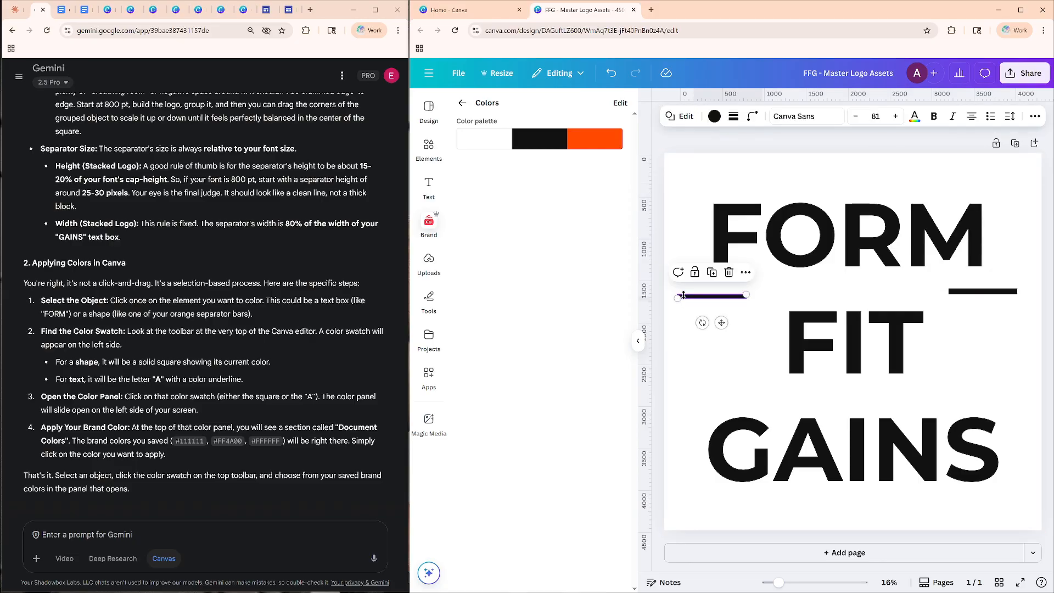
pyautogui.click(746, 273)
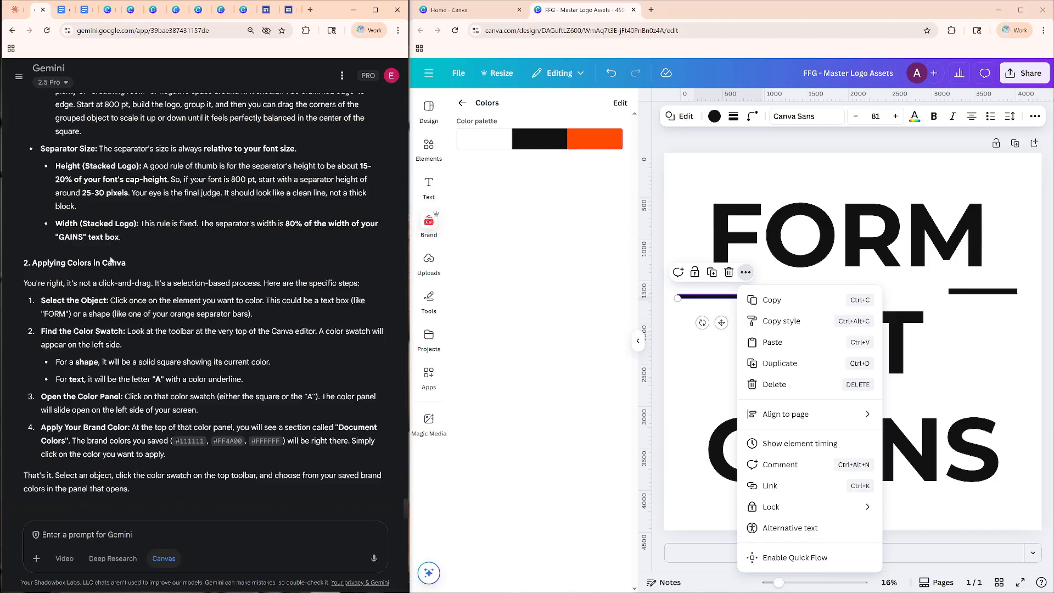
# Begin a numbered Gemini prompt about separator size, asking as point 1: "where do i specify this 25-30px height?".
pyautogui.write('RE:')
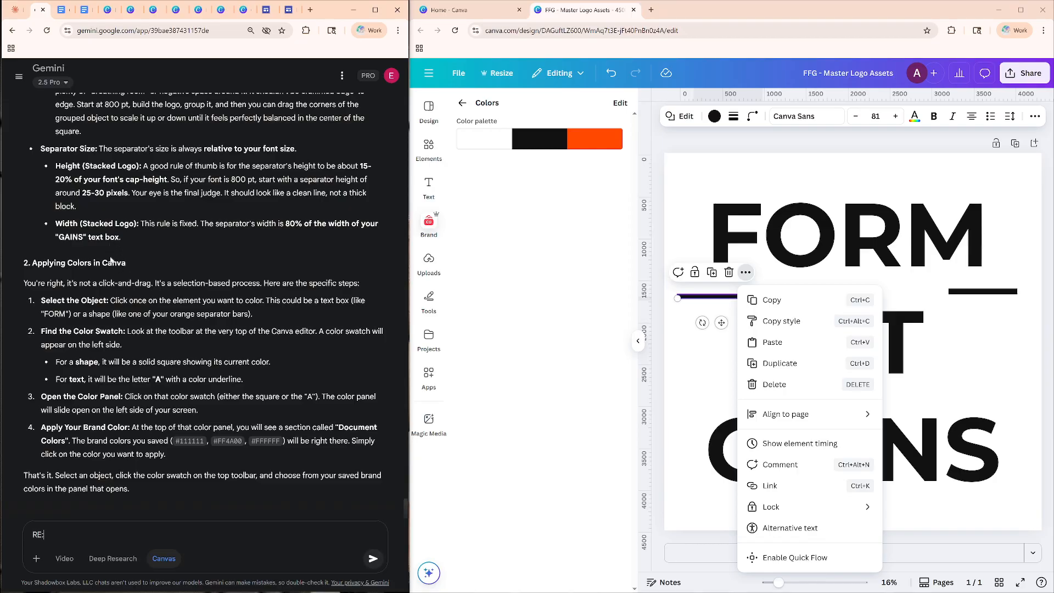
pyautogui.write(' separator size. where do i specify this ')
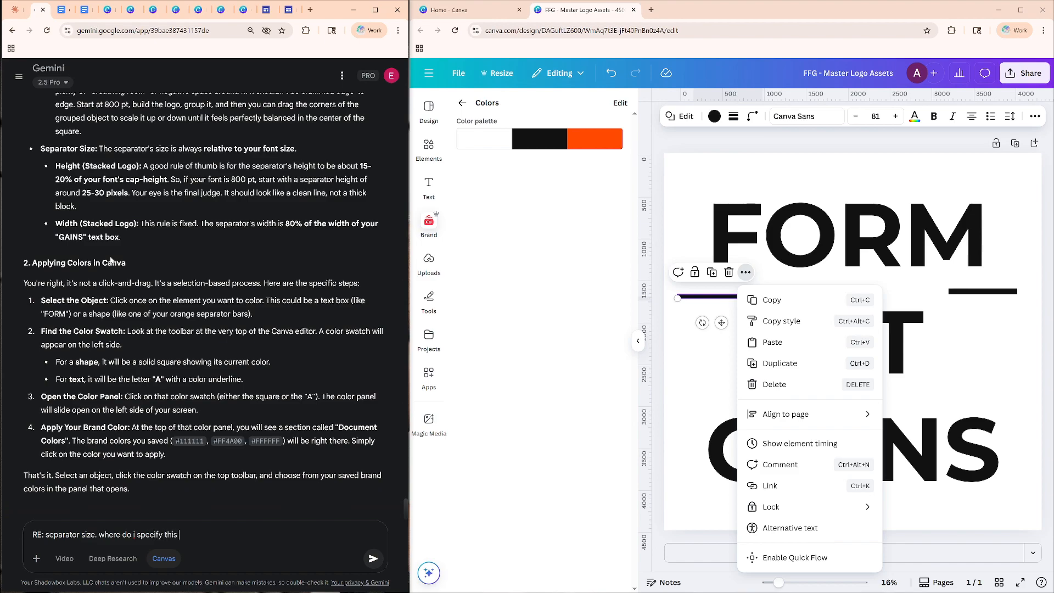
pyautogui.write('25-30px height?')
pyautogui.hotkey('shift', 'Return')
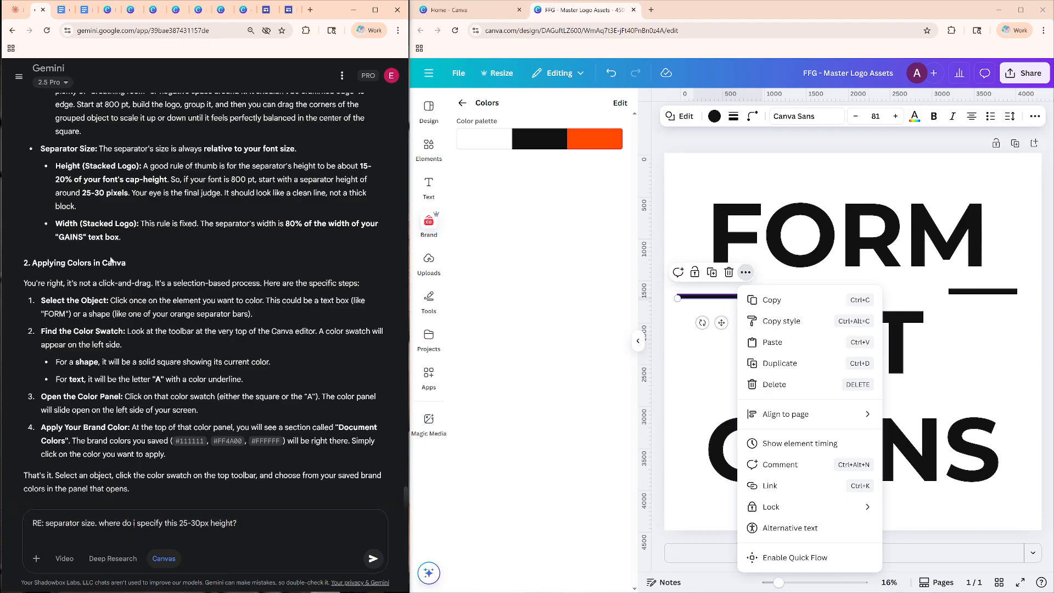
pyautogui.write('1.')
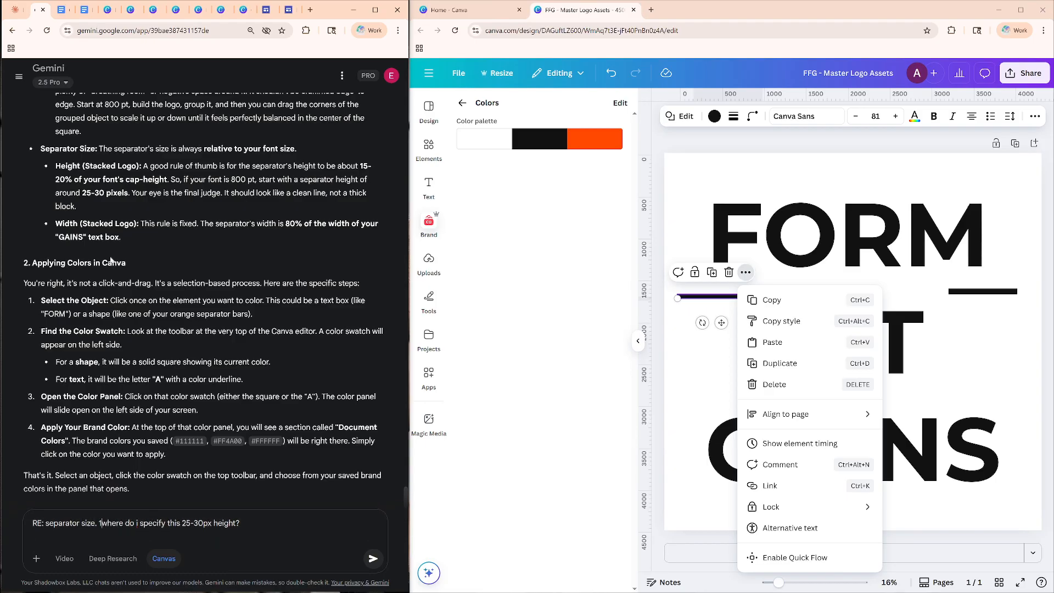
# Add point 2 to the Gemini prompt, agreeing with the 80% of the width of the "Gains" text box.
pyautogui.click(253, 519)
pyautogui.write('2. ')
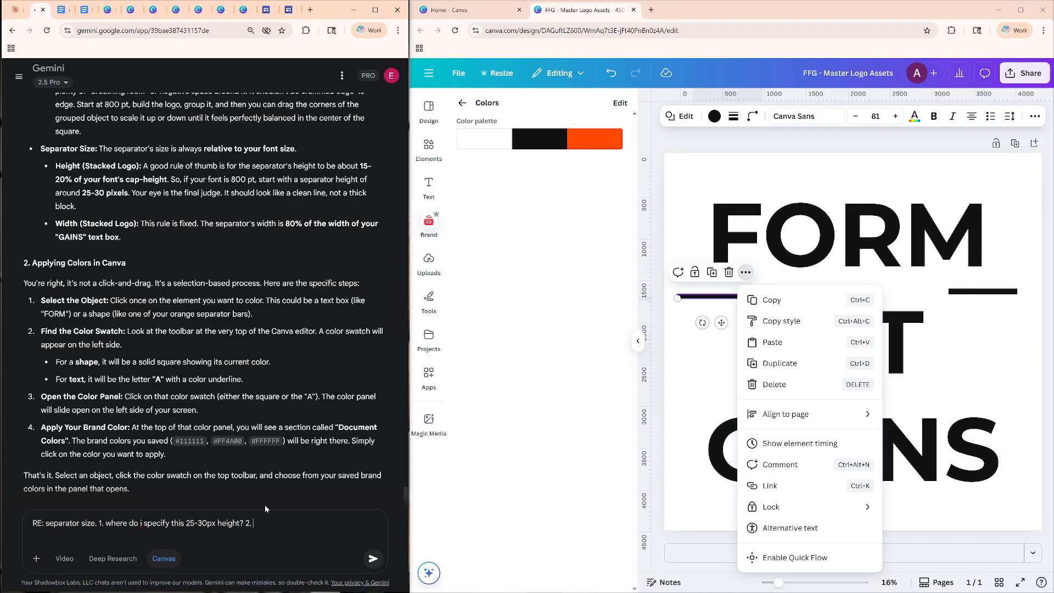
pyautogui.write('I agree w/ the 80%')
pyautogui.write(' width')
pyautogui.press('BackSpace')
pyautogui.press('BackSpace')
pyautogui.press('BackSpace')
pyautogui.press('BackSpace')
pyautogui.press('BackSpace')
pyautogui.write('of tthe width of "')
pyautogui.write('Gai')
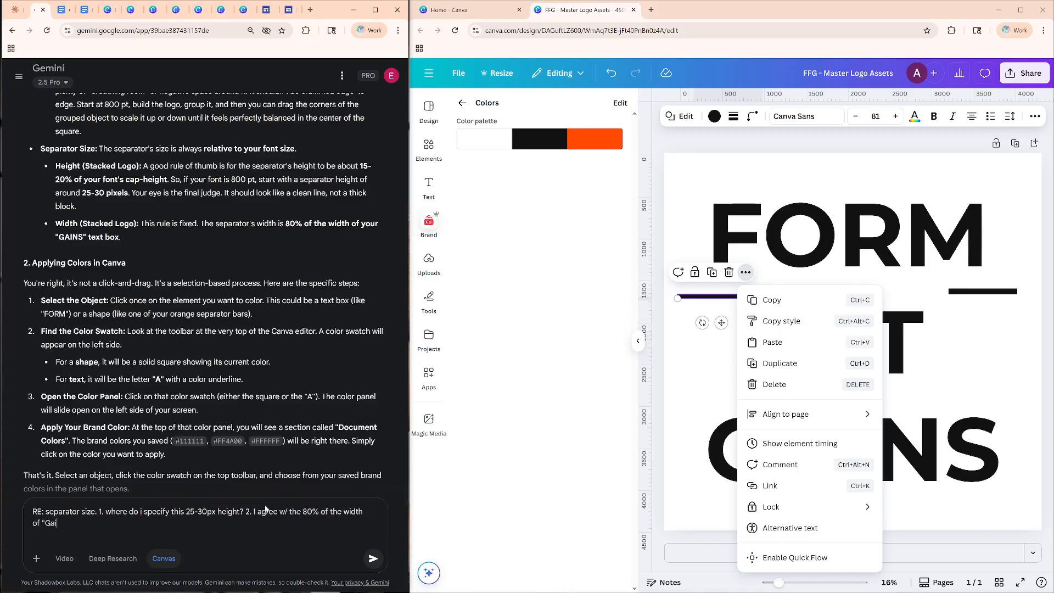
pyautogui.write('ns" text box.  Howe')
pyautogui.write('ver, where')
# Continue point 2 with the caveat "short of counting the markers on the ruler (which is imprecise as they are rounded off)".
pyautogui.press('BackSpace')
pyautogui.press('BackSpace')
pyautogui.press('BackSpace')
pyautogui.press('BackSpace')
pyautogui.write('short of counting the ')
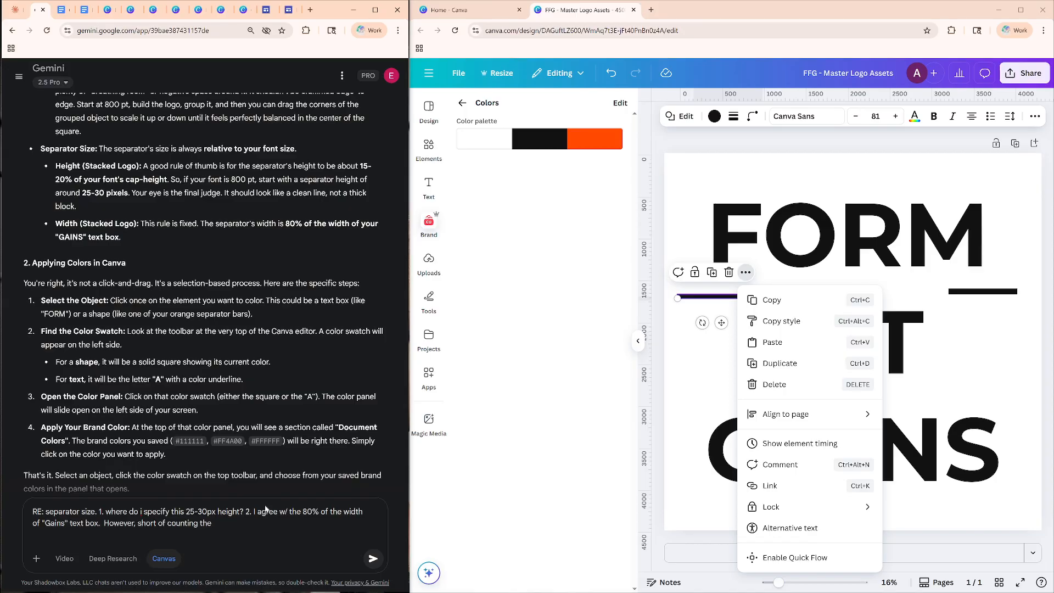
pyautogui.write('bot')
pyautogui.press('BackSpace')
pyautogui.write('xes on the r')
pyautogui.press('BackSpace')
pyautogui.press('BackSpace')
pyautogui.press('BackSpace')
pyautogui.press('BackSpace')
pyautogui.press('BackSpace')
pyautogui.press('BackSpace')
pyautogui.press('BackSpace')
pyautogui.press('BackSpace')
pyautogui.press('BackSpace')
pyautogui.press('BackSpace')
pyautogui.press('BackSpace')
pyautogui.press('BackSpace')
pyautogui.write('markers on the ruler (which is imprecise')
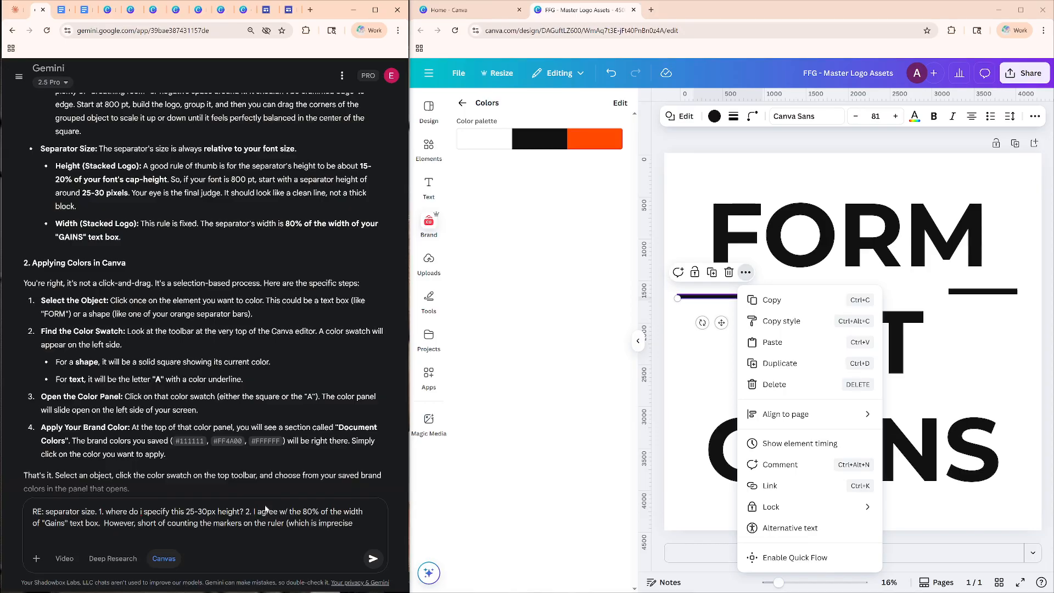
pyautogui.write(' as they are rou')
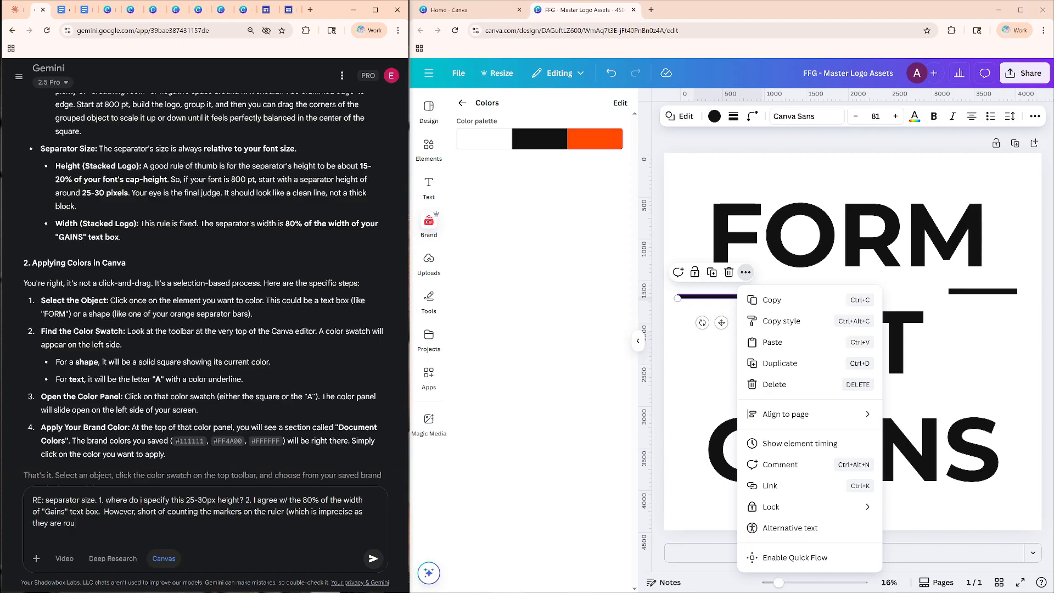
pyautogui.write('nded off)')
# Finish the prompt by asking how to know the width and height of the "gains" text or any text, send it, and dismiss the separator's options in Canva.
pyautogui.write(', how do I know the width ')
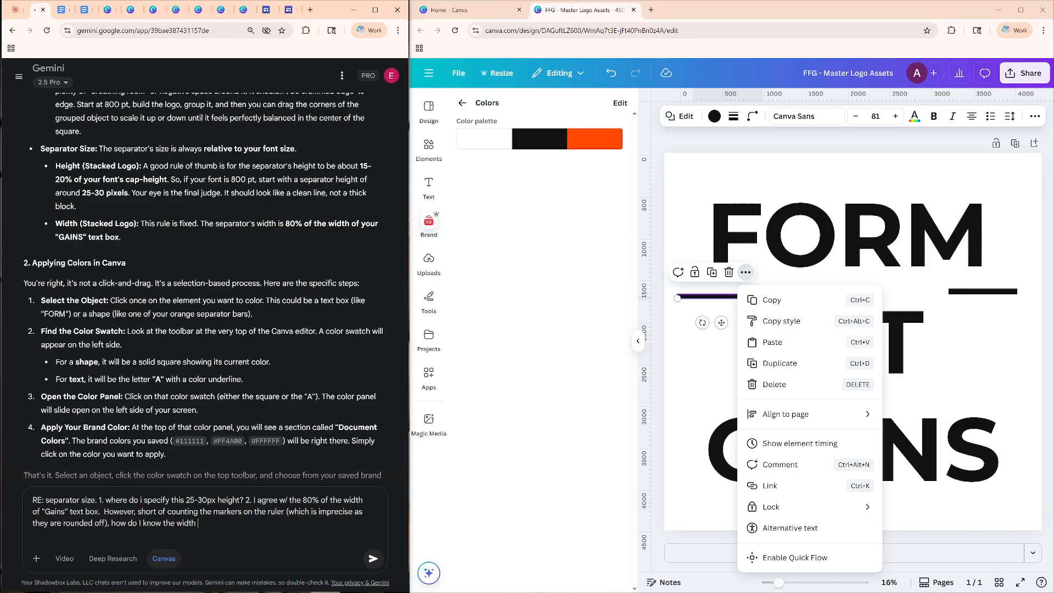
pyautogui.write('and height of our "gains" text? or any t')
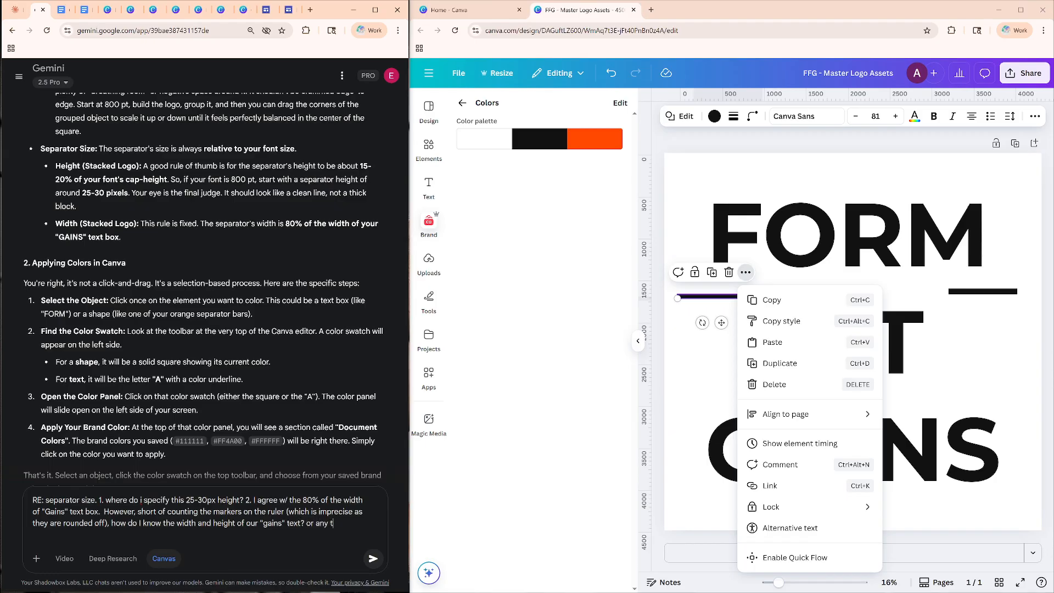
pyautogui.write('ext for the matter.')
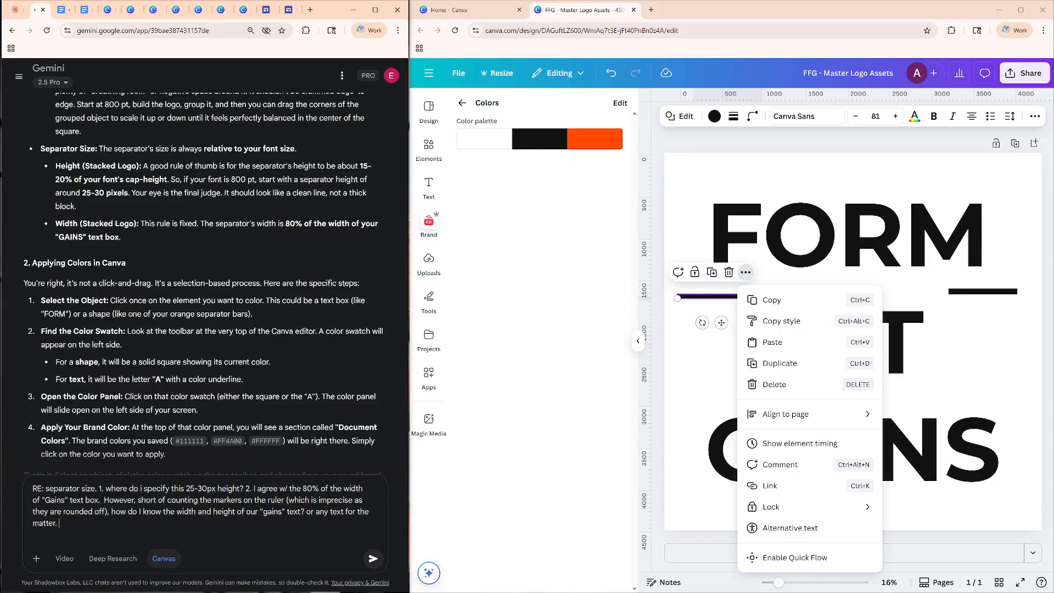
pyautogui.press('Return')
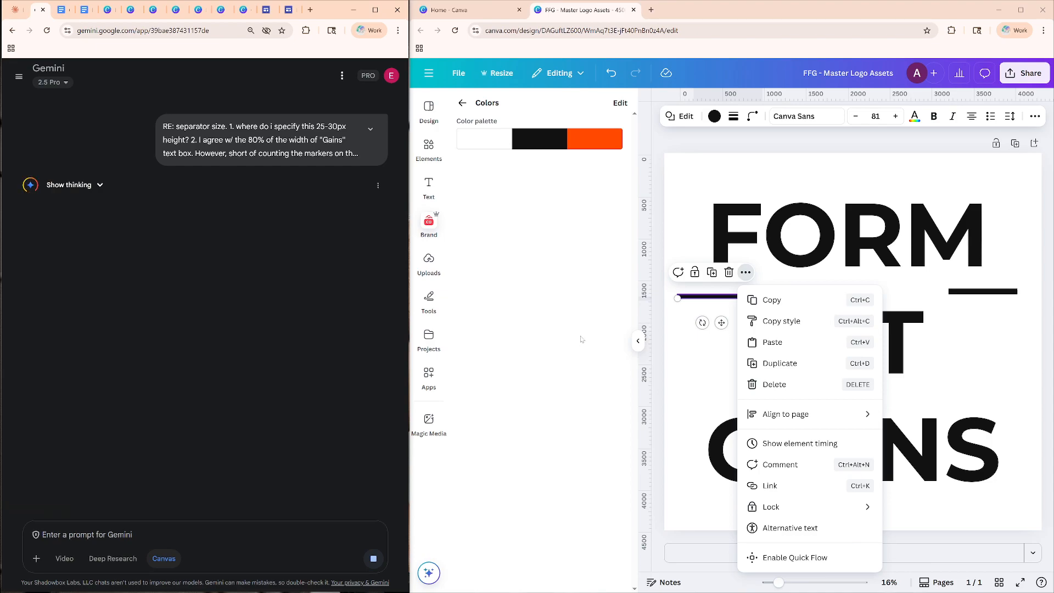
pyautogui.click(553, 398)
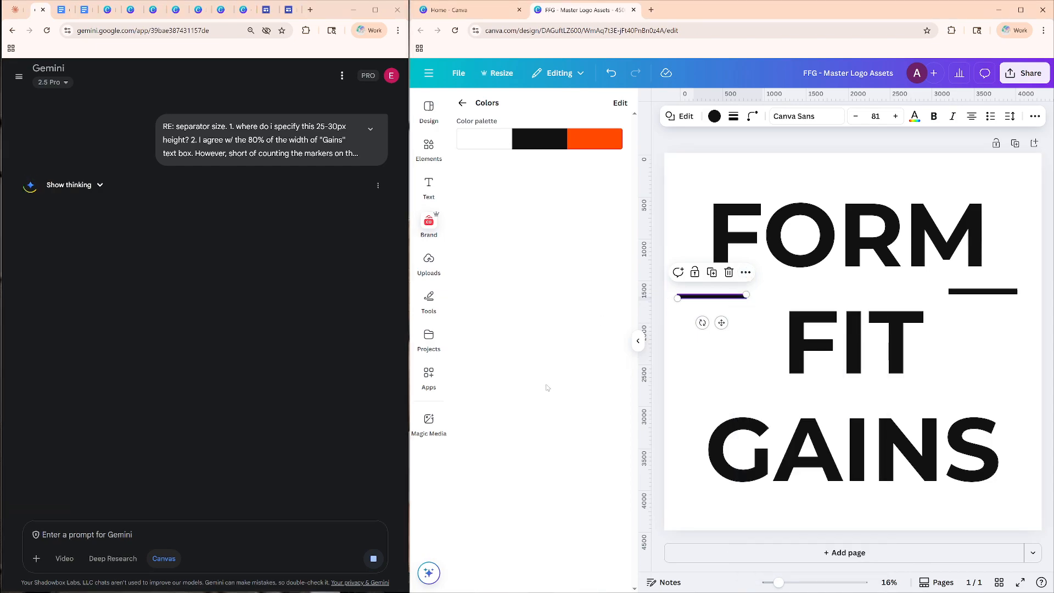
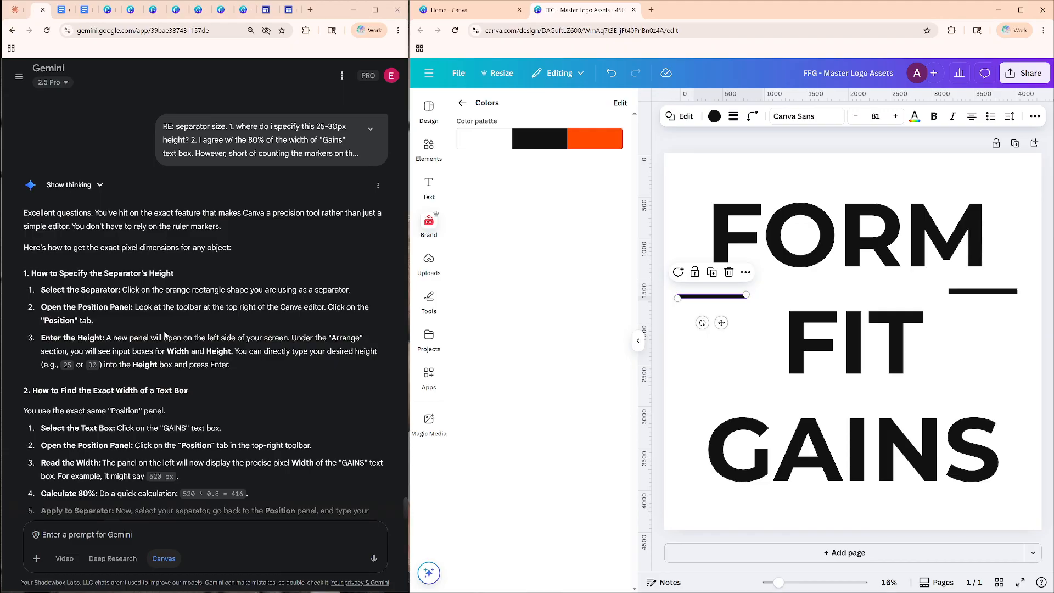
# Try to apply the brand palette's orange to the selected separator beside FIT.
pyautogui.scroll(-1, 92, 327)
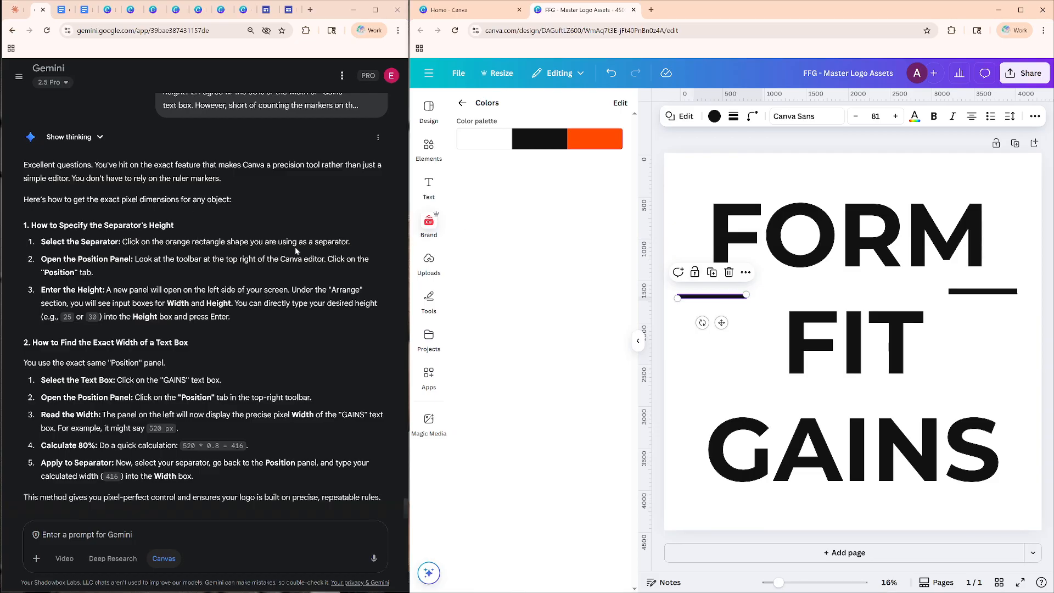
pyautogui.click(602, 141)
pyautogui.click(601, 141)
pyautogui.click(601, 141)
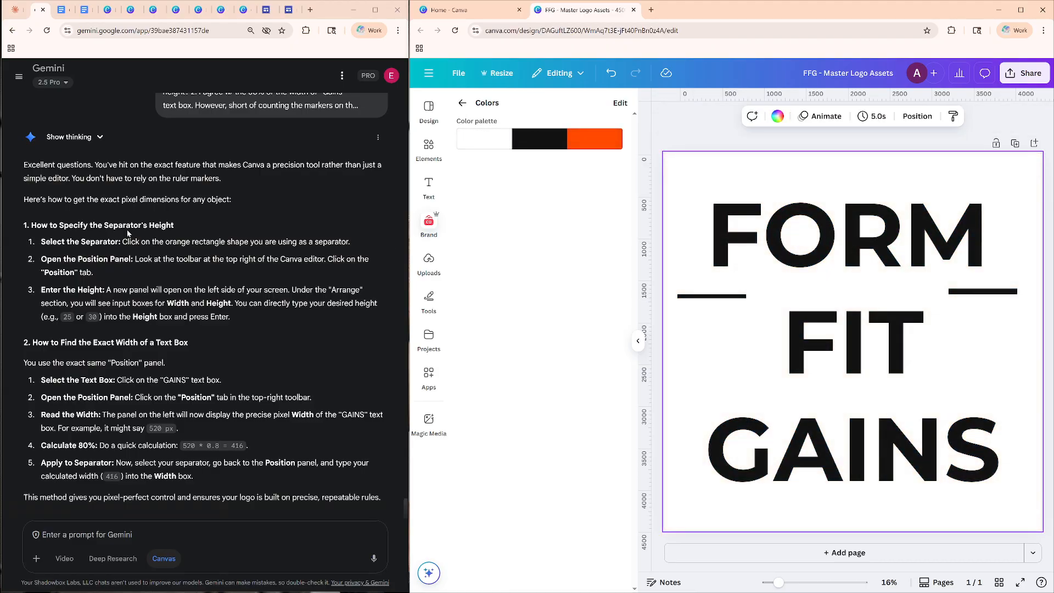
# Review Gemini's color instructions and recolor the left separator with the Brand Kit's orange.
pyautogui.scroll(5, 159, 236)
pyautogui.scroll(2, 163, 246)
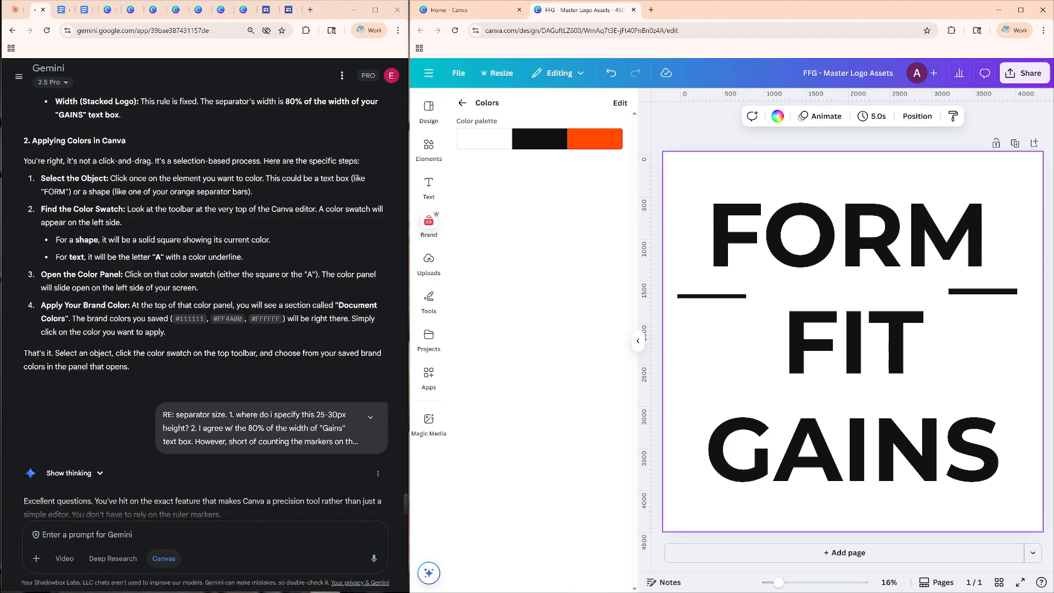
pyautogui.scroll(1, 43, 201)
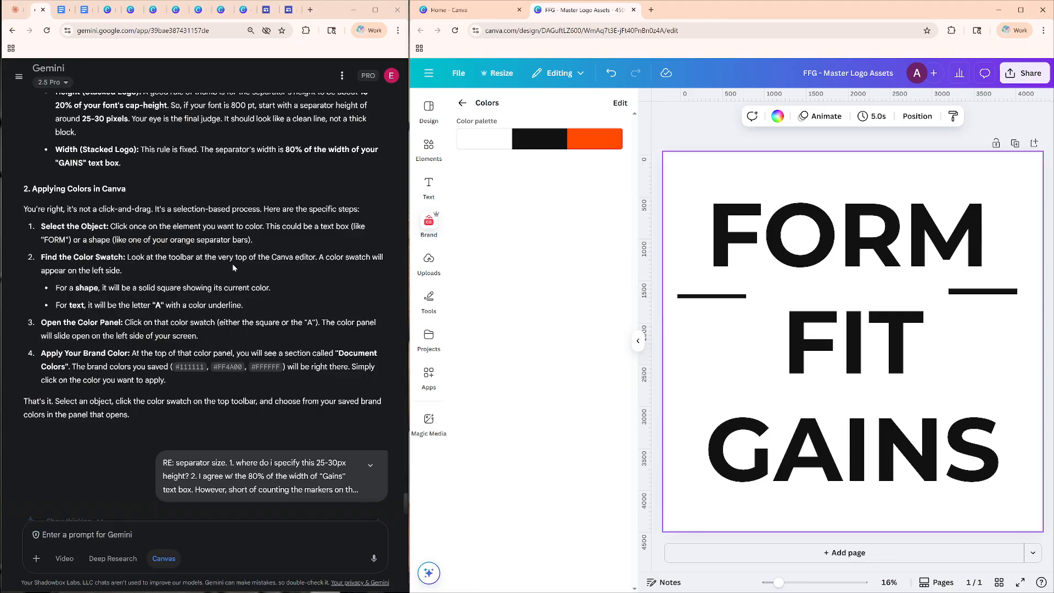
pyautogui.click(716, 297)
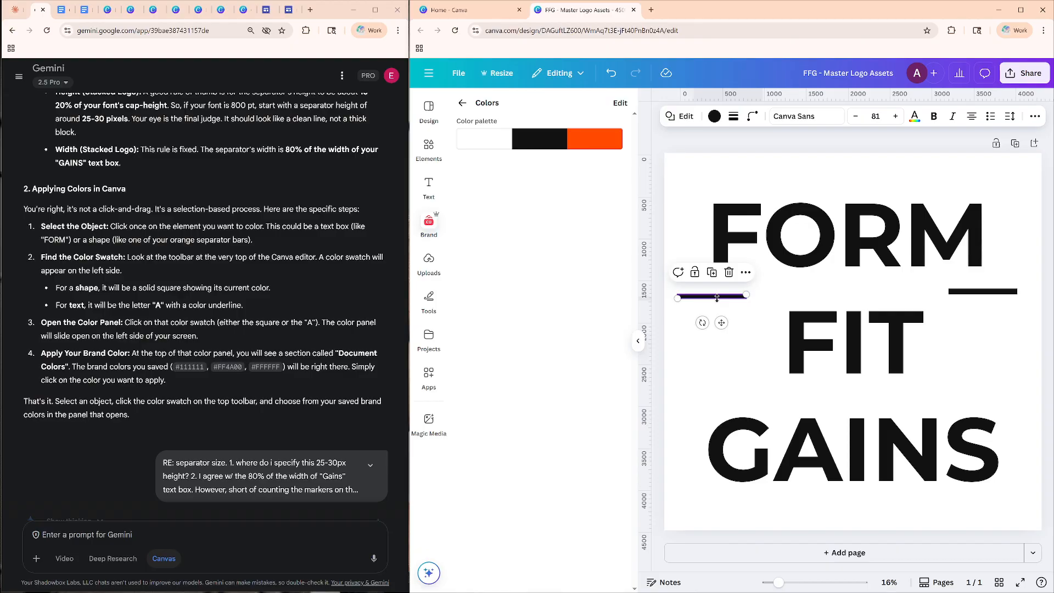
pyautogui.click(713, 118)
pyautogui.click(518, 251)
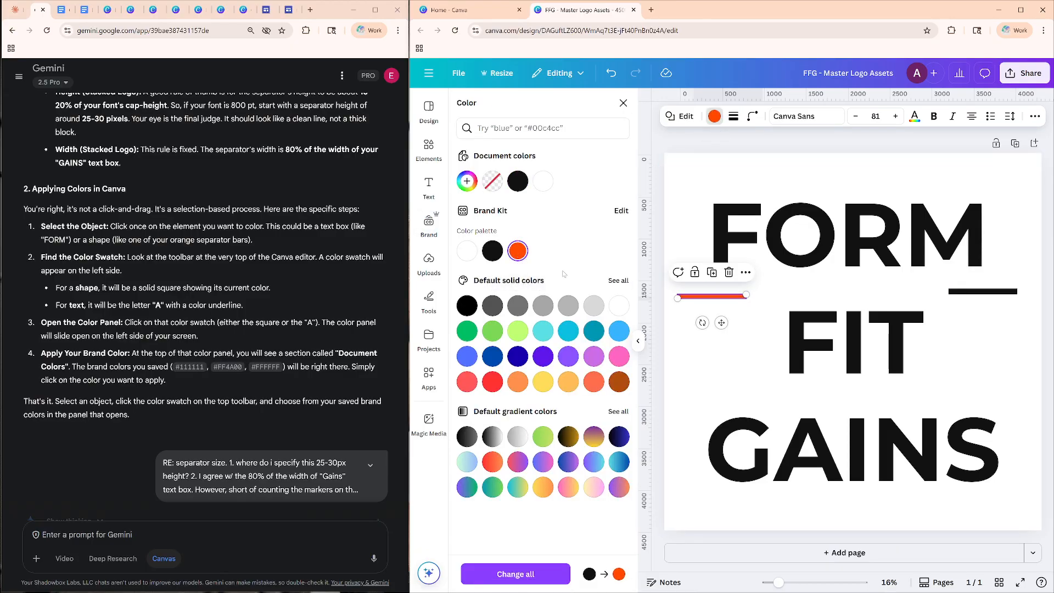
# Recolor the right separator with the Brand Kit's orange and close the color options.
pyautogui.click(781, 301)
pyautogui.click(958, 293)
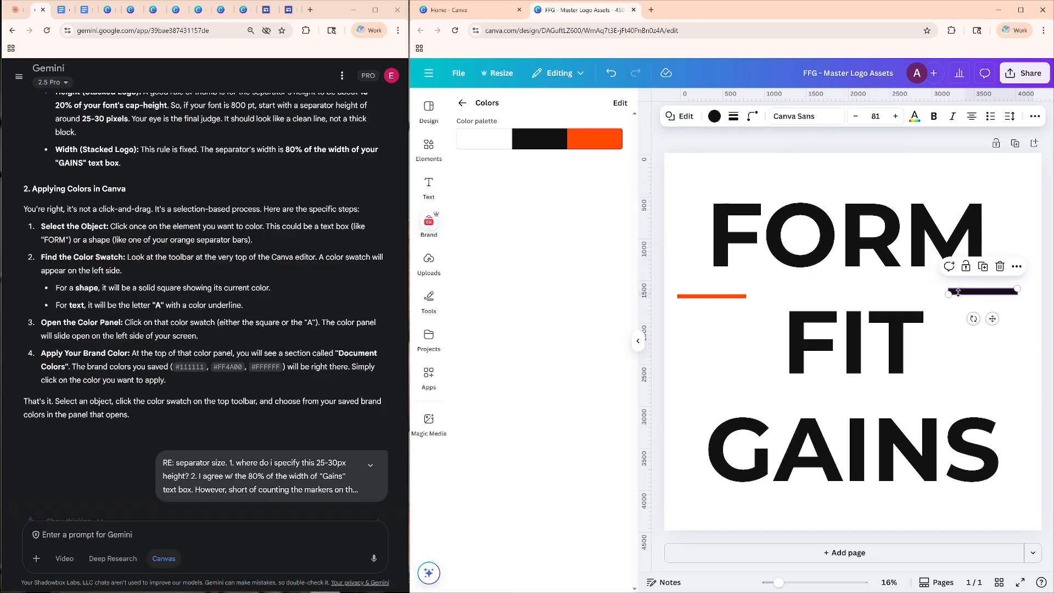
pyautogui.click(713, 116)
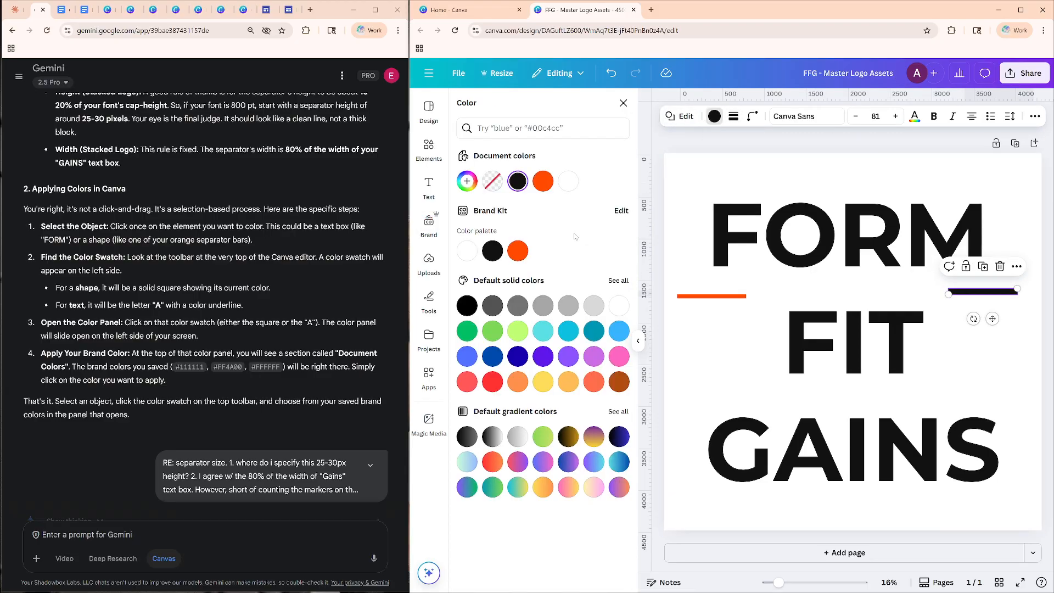
pyautogui.click(518, 251)
pyautogui.click(694, 324)
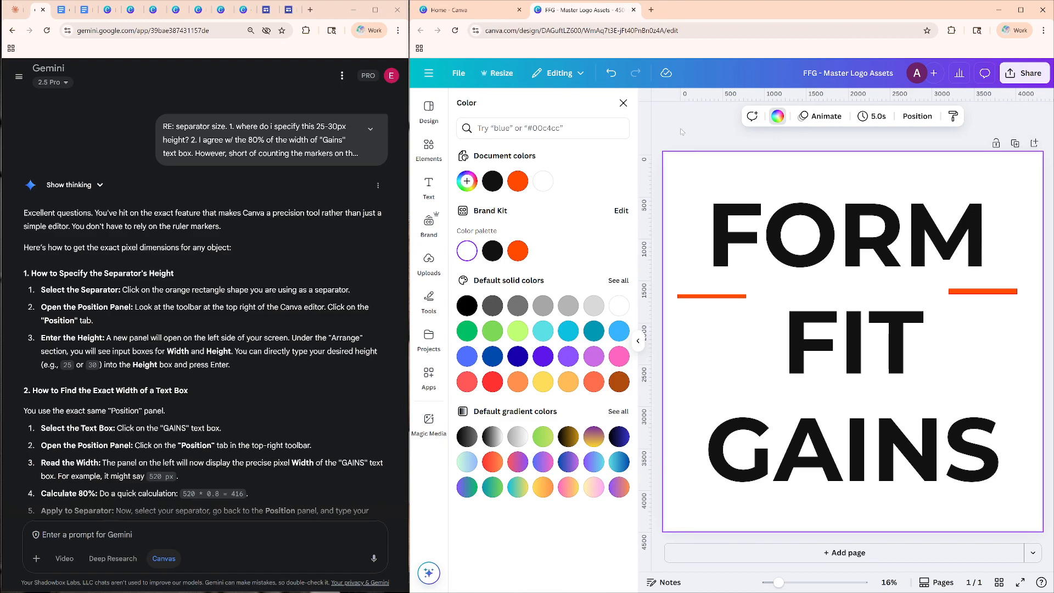
pyautogui.click(623, 104)
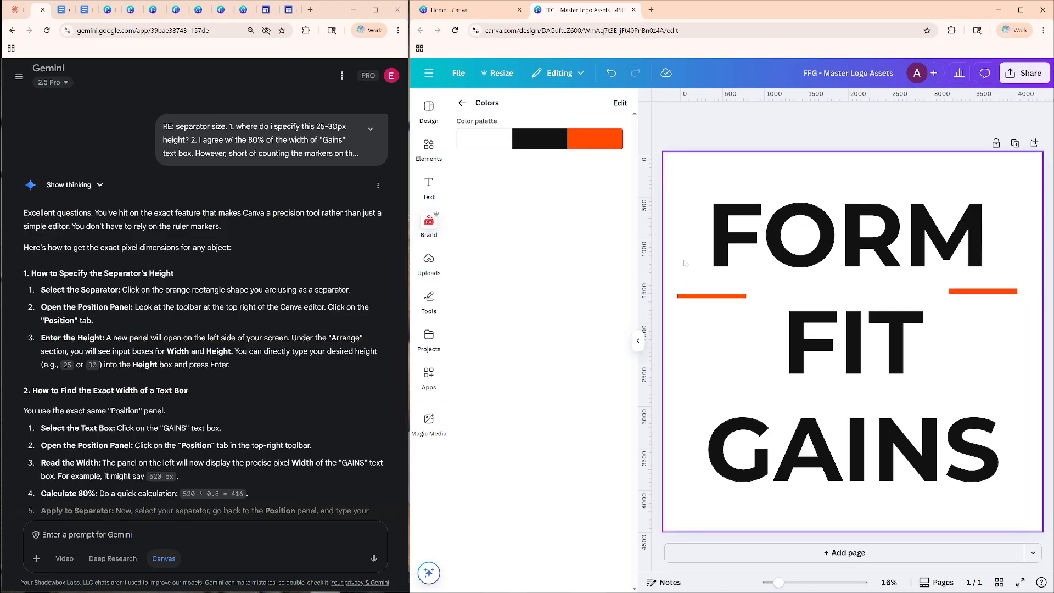
# Return to the Brand Kit overview and look through its asset sections.
pyautogui.click(701, 301)
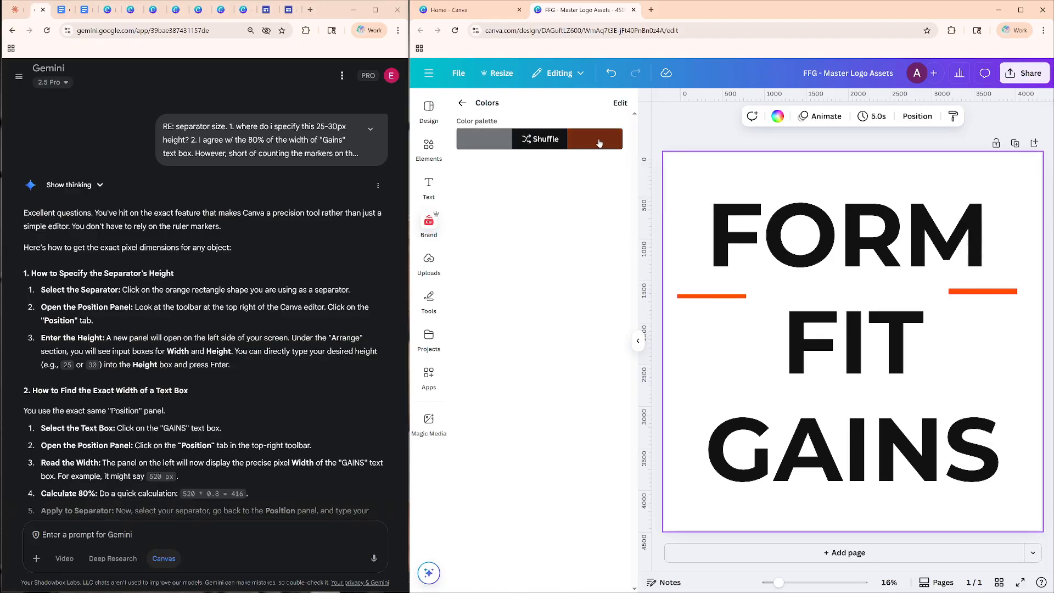
pyautogui.click(462, 103)
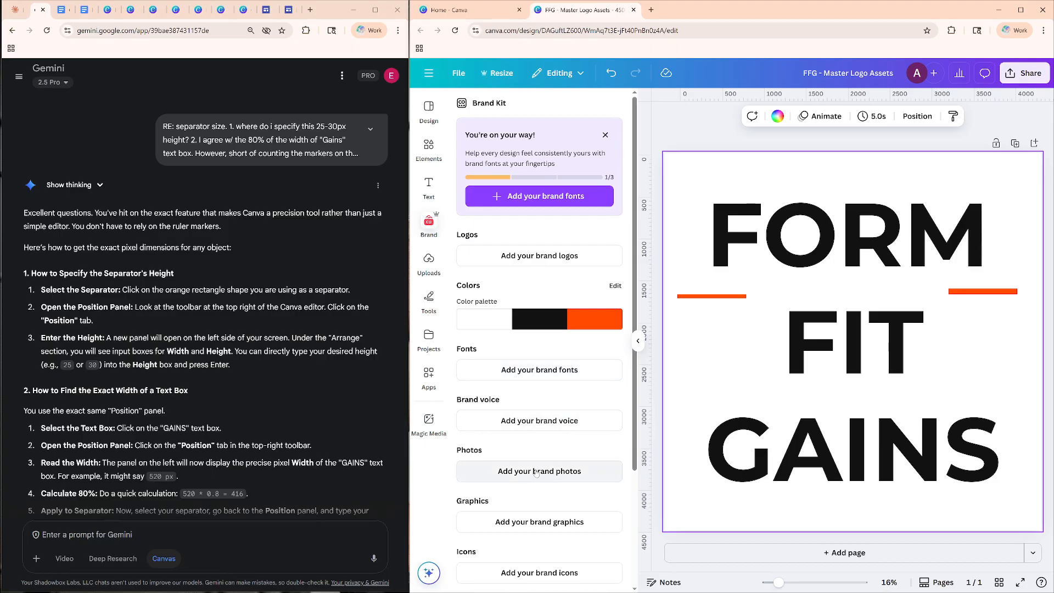
pyautogui.scroll(-2, 540, 484)
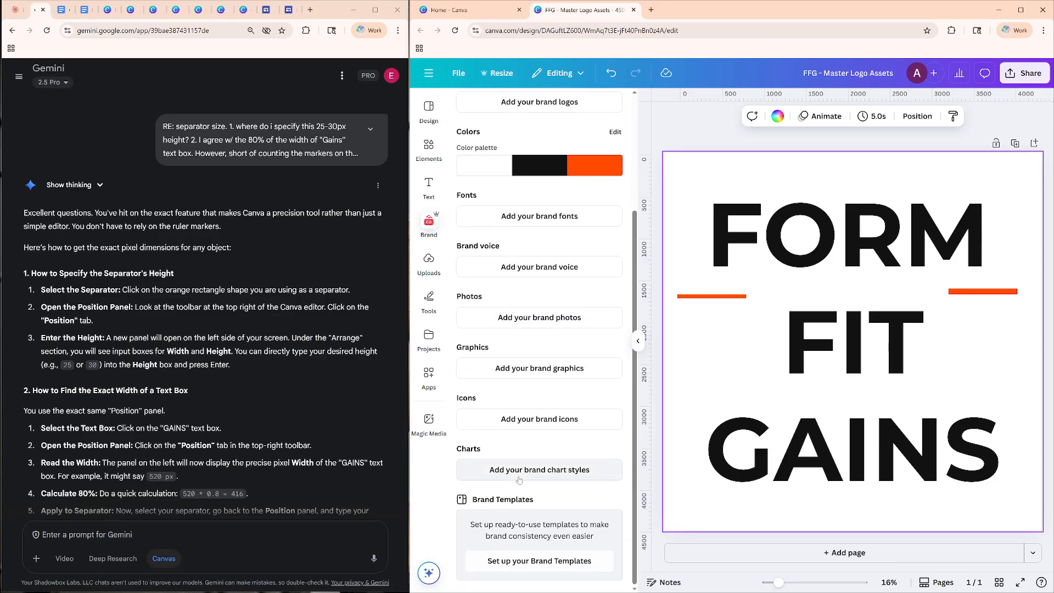
pyautogui.scroll(2, 510, 461)
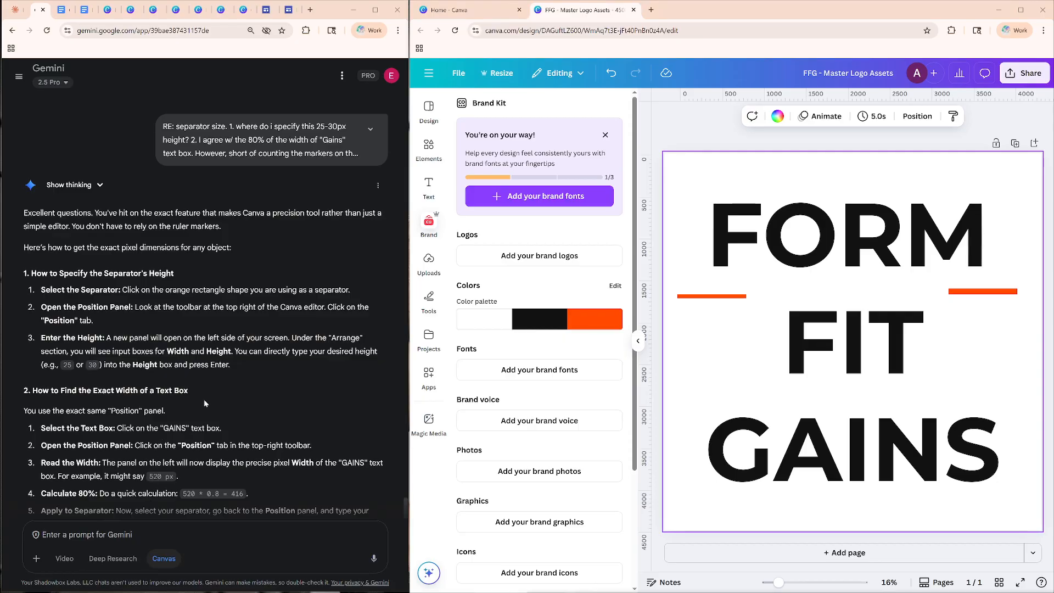
# Select the left orange separator and open its position and dimension settings.
pyautogui.click(846, 253)
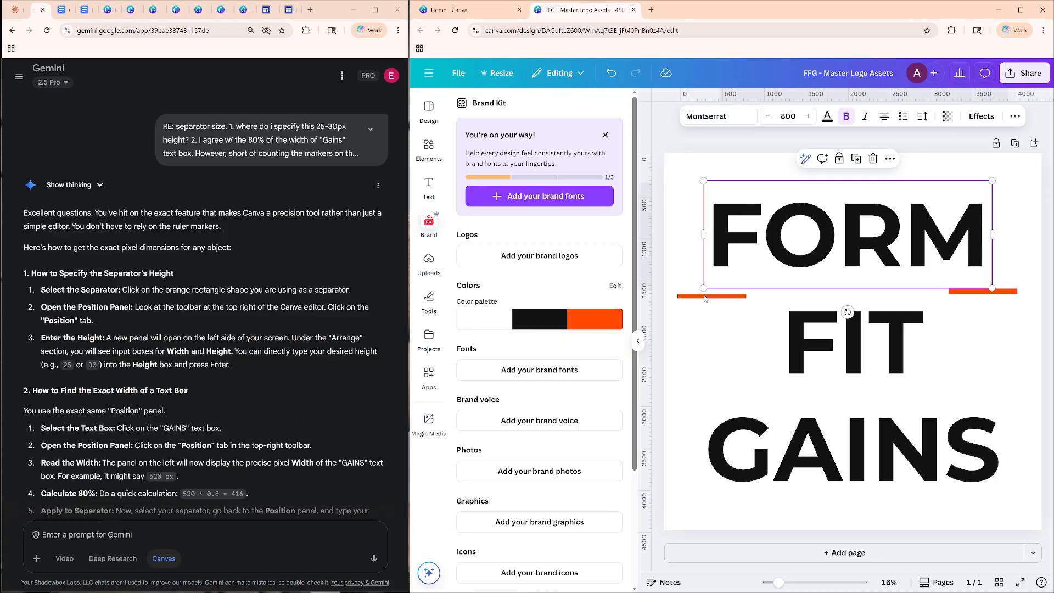
pyautogui.click(690, 297)
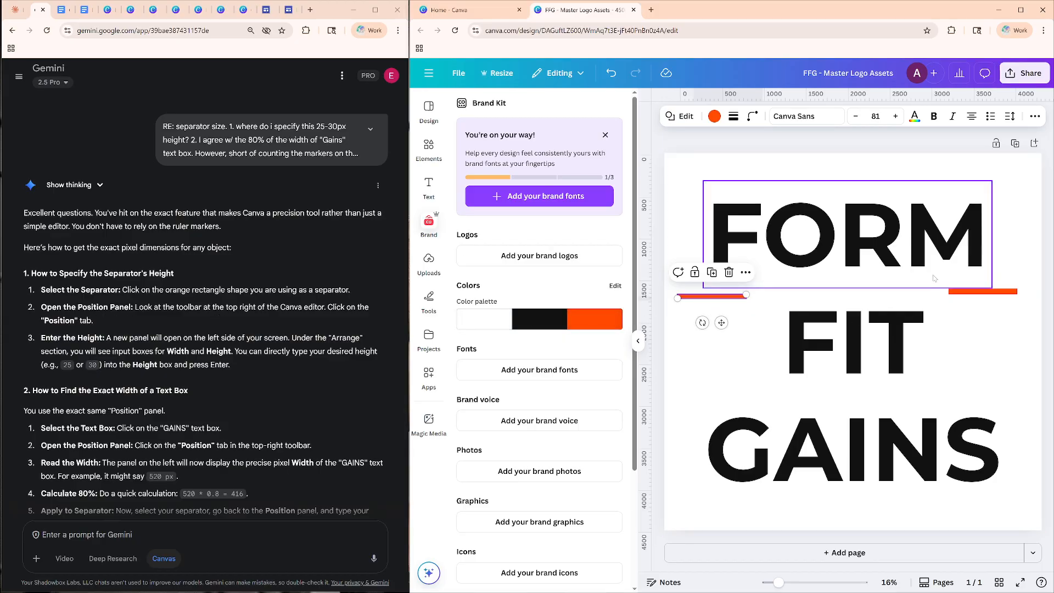
pyautogui.click(738, 315)
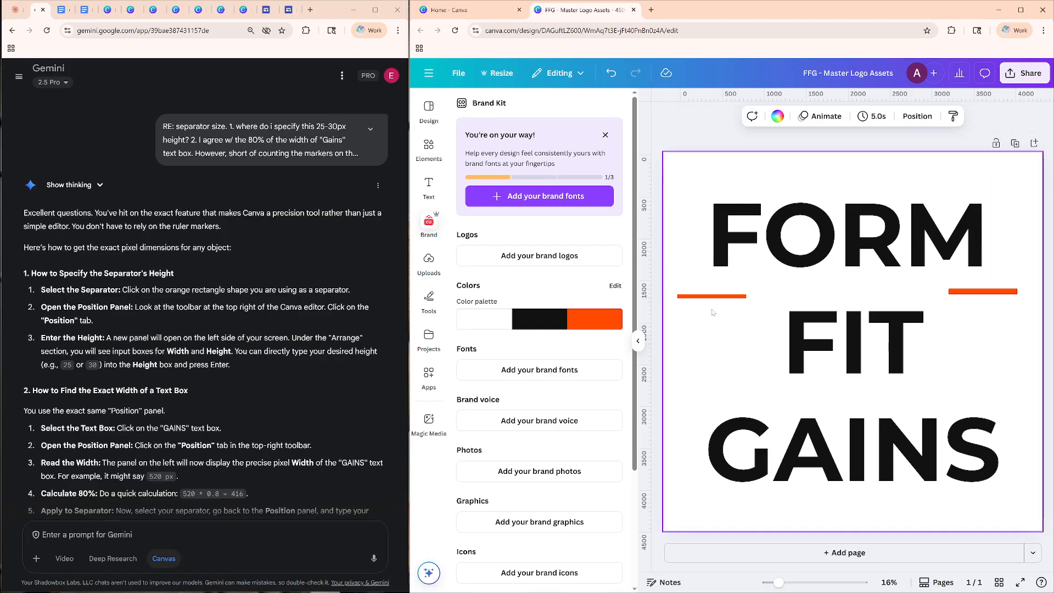
pyautogui.click(686, 297)
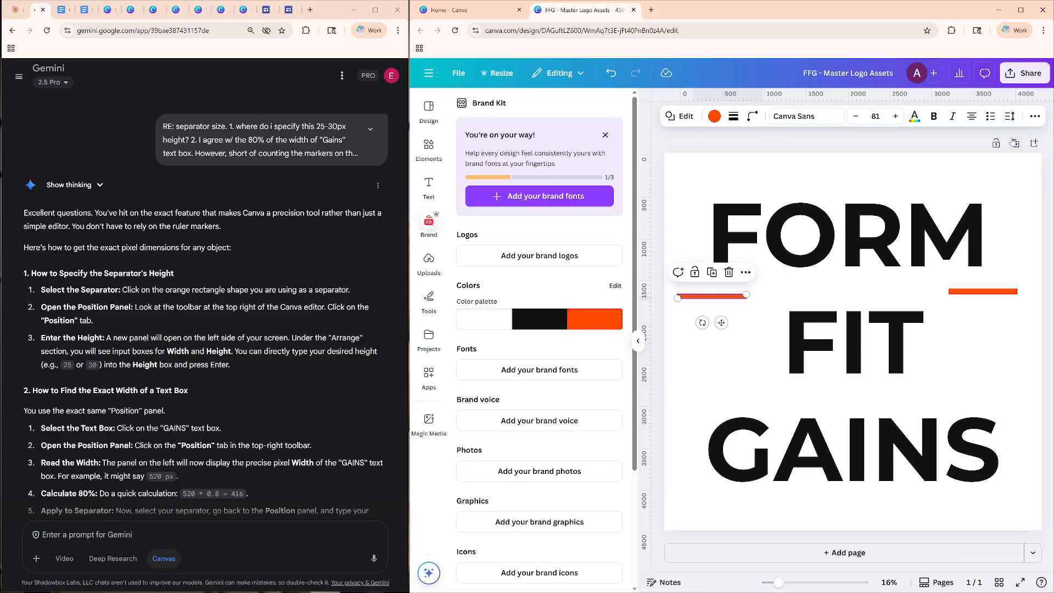
pyautogui.click(1035, 116)
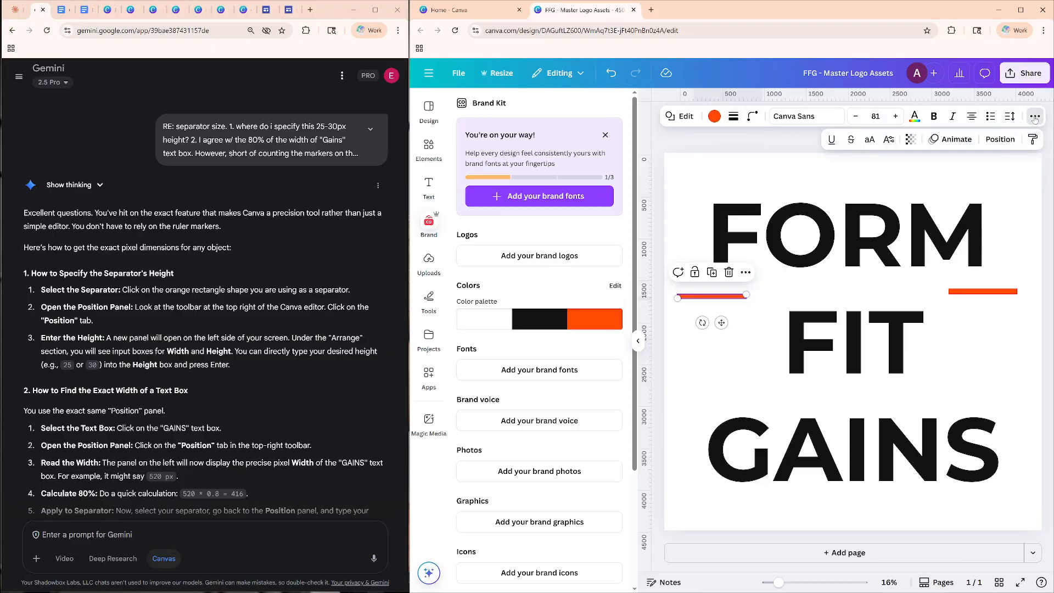
pyautogui.click(1000, 140)
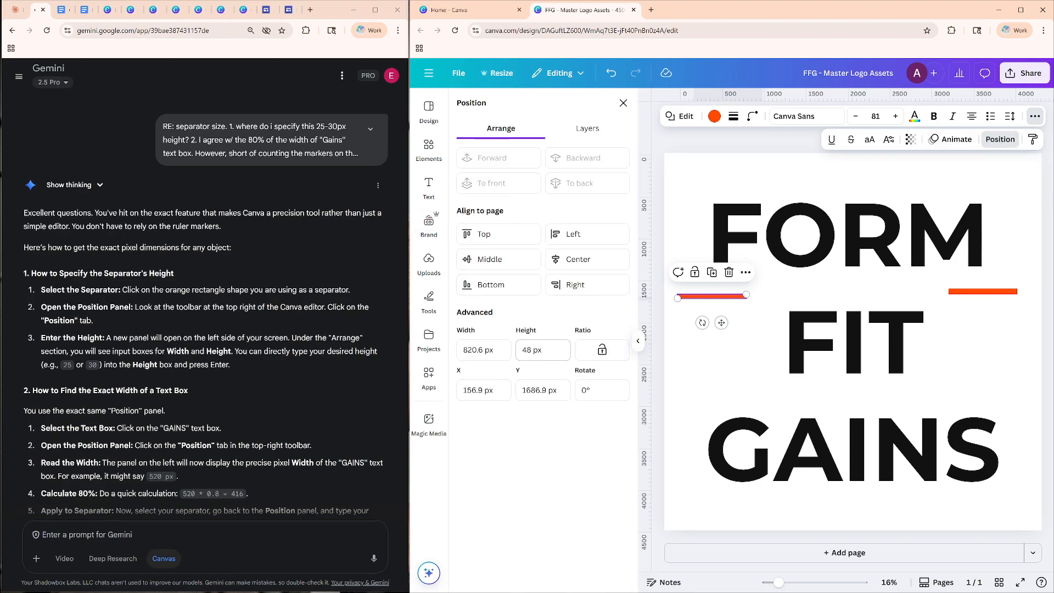
# Align the selected separator to the page's middle, its horizontal center, and finally its top edge.
pyautogui.click(526, 268)
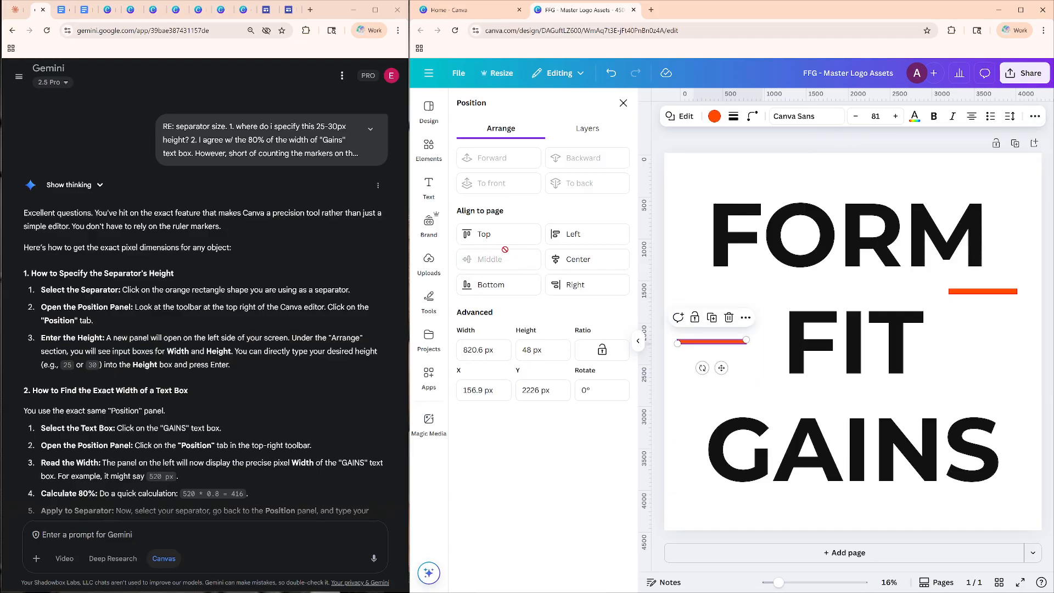
pyautogui.click(575, 262)
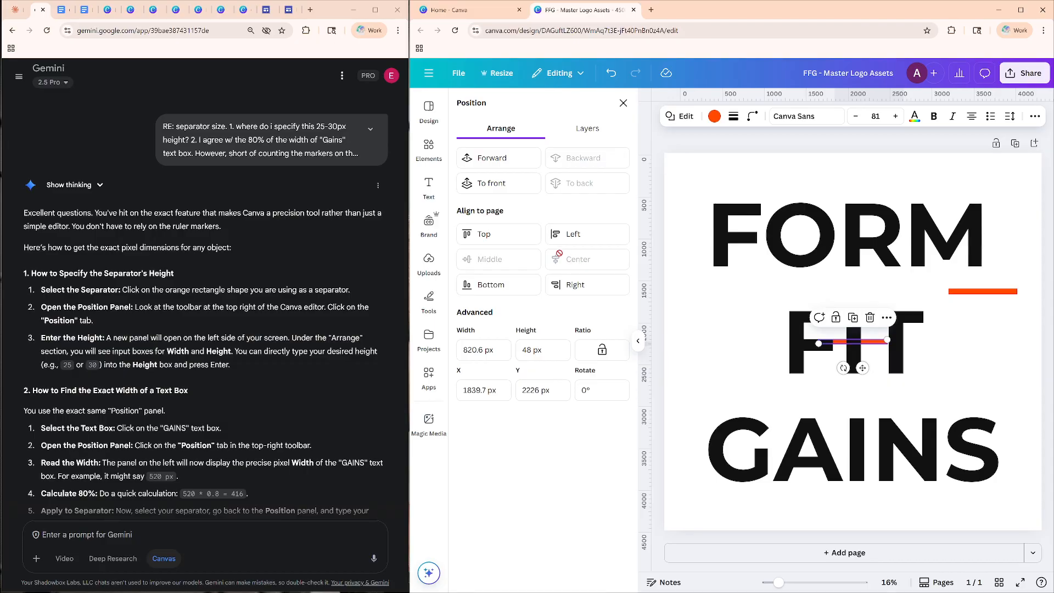
pyautogui.click(508, 236)
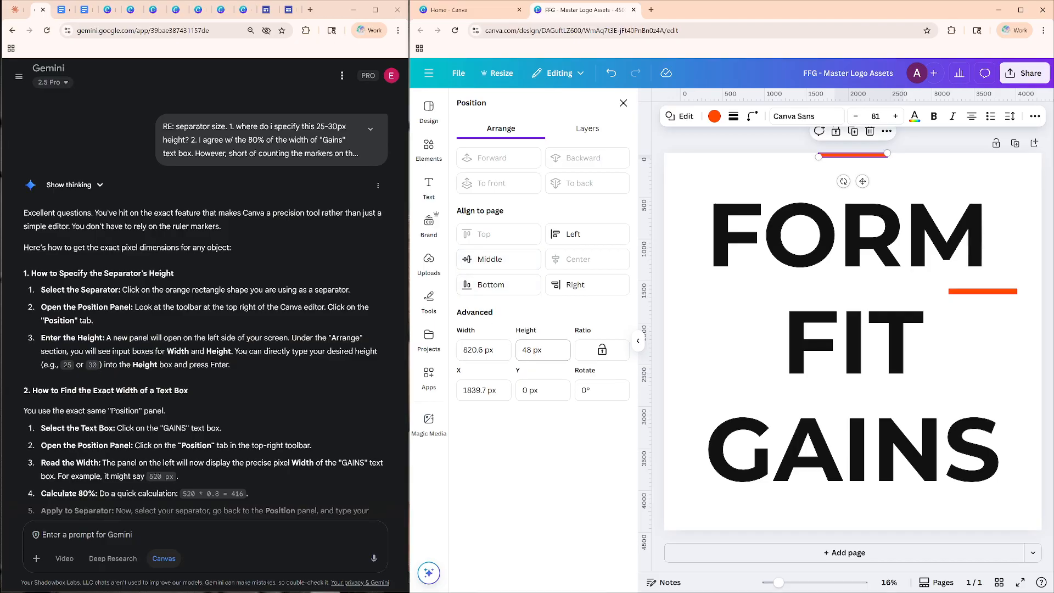
# Set the top separator's height to 30 px and its width to 416 px.
pyautogui.click(538, 350)
pyautogui.write('30')
pyautogui.click(484, 350)
pyautogui.hotkey('ctrl', 'a')
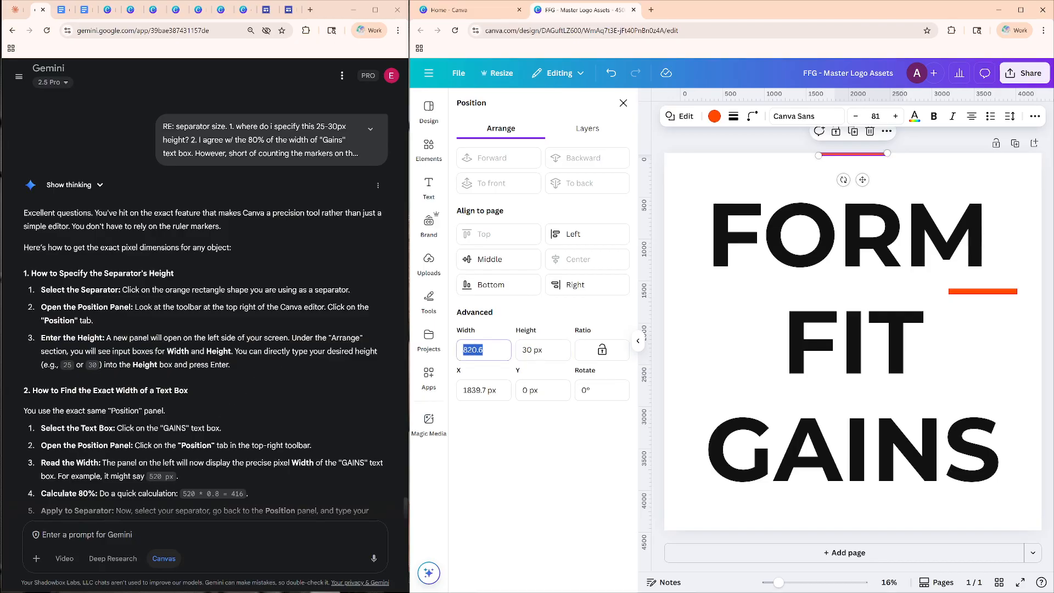
pyautogui.scroll(-2, 121, 456)
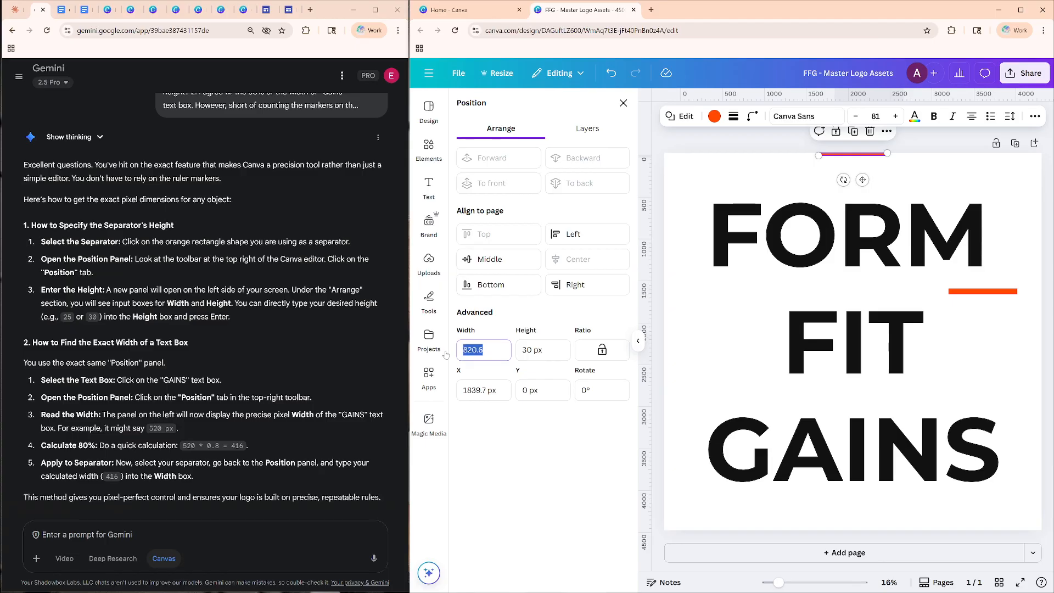
pyautogui.write('416')
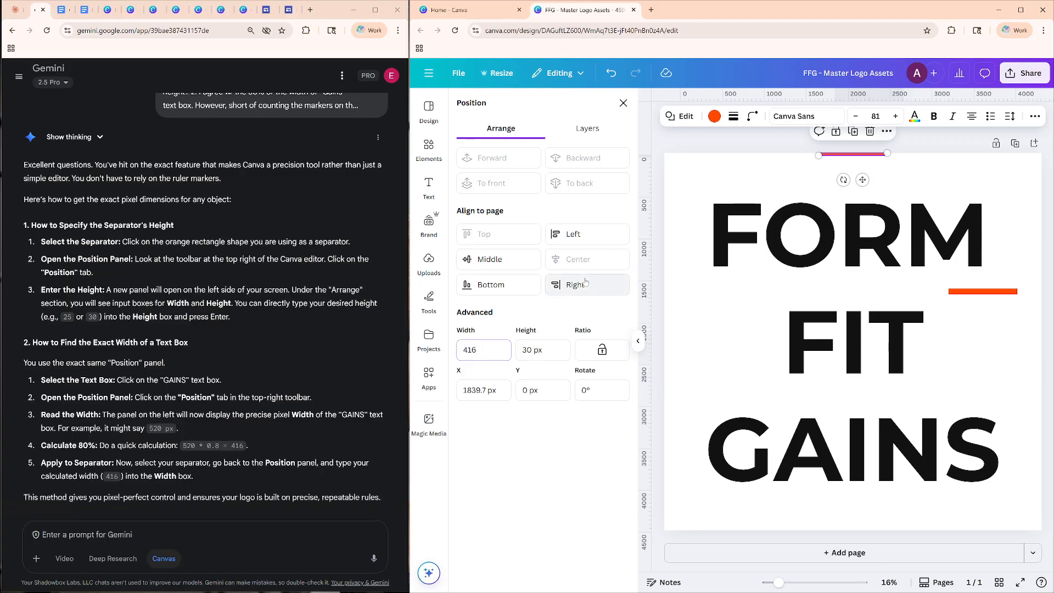
pyautogui.press('Return')
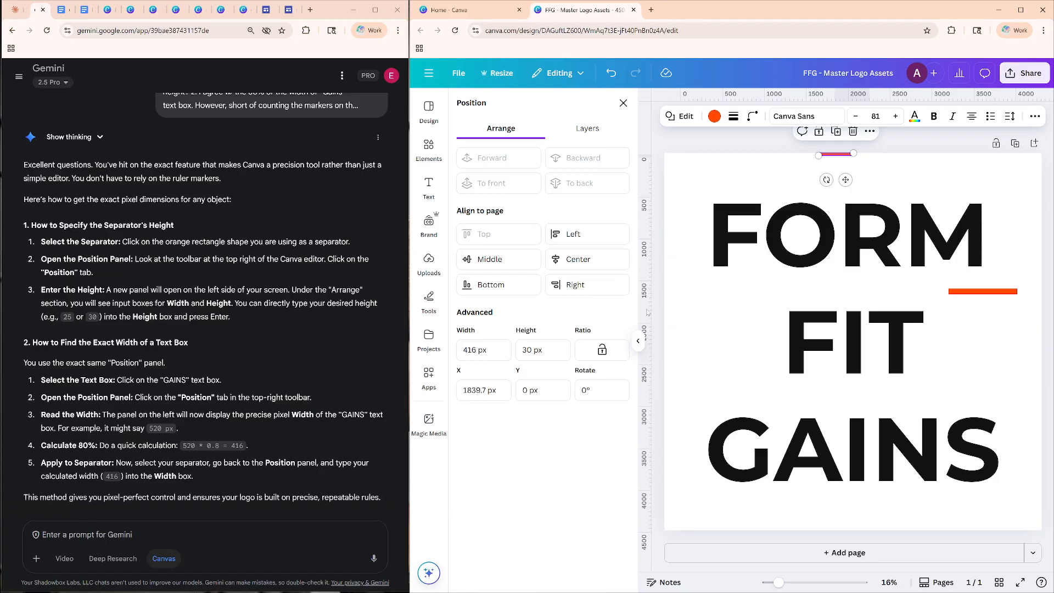
# Set the top separator's width to 2850 px, 80% of the GAINS text box, and move it to just above FORM.
pyautogui.click(833, 469)
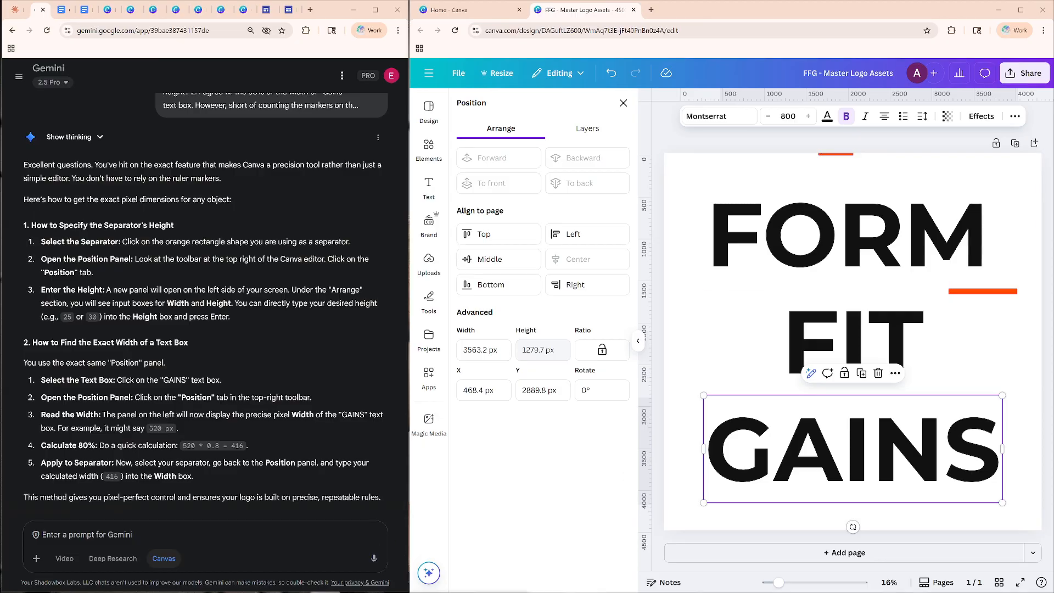
pyautogui.click(843, 154)
pyautogui.click(483, 350)
pyautogui.moveTo(477, 350); pyautogui.dragTo(393, 344)
pyautogui.write('2850')
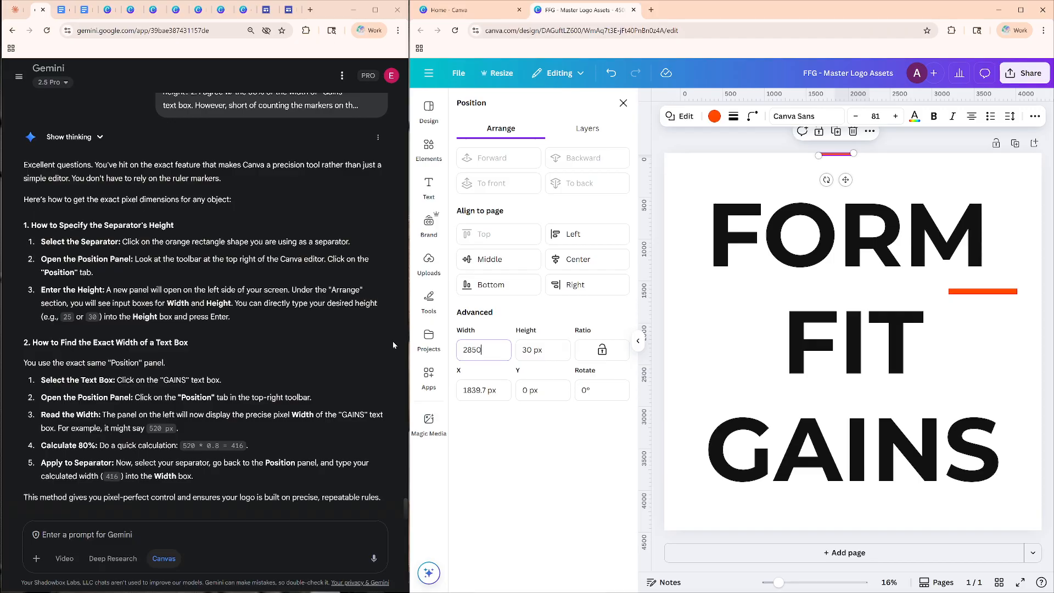
pyautogui.press('Return')
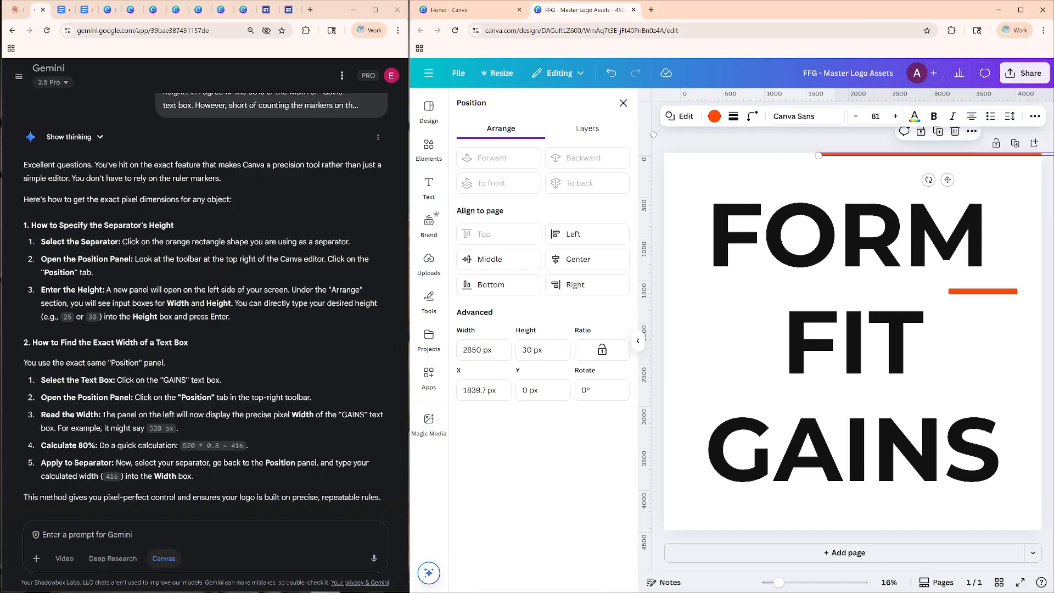
pyautogui.click(832, 169)
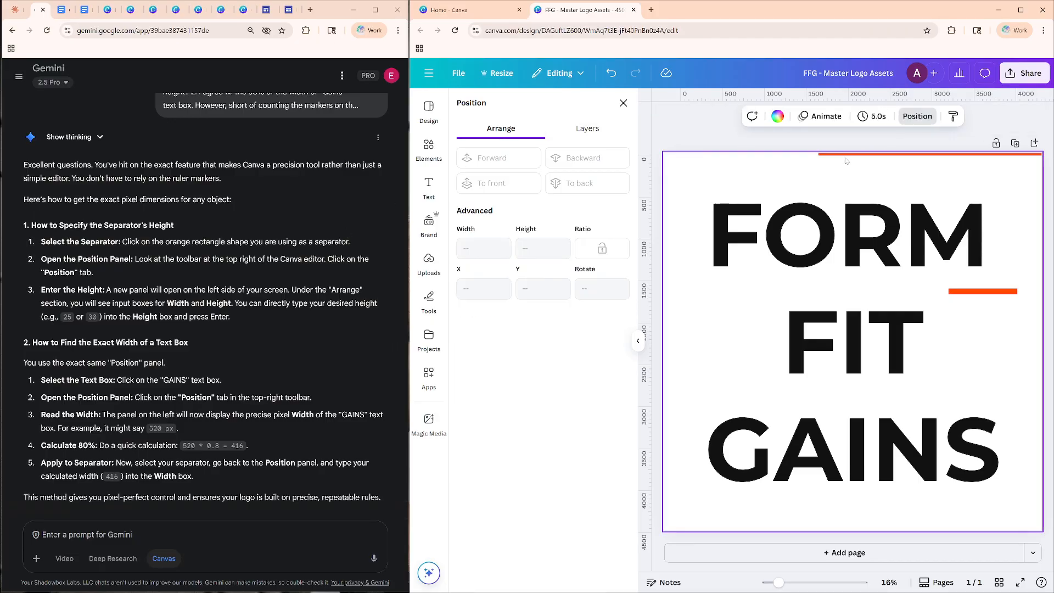
pyautogui.moveTo(841, 156); pyautogui.dragTo(764, 177)
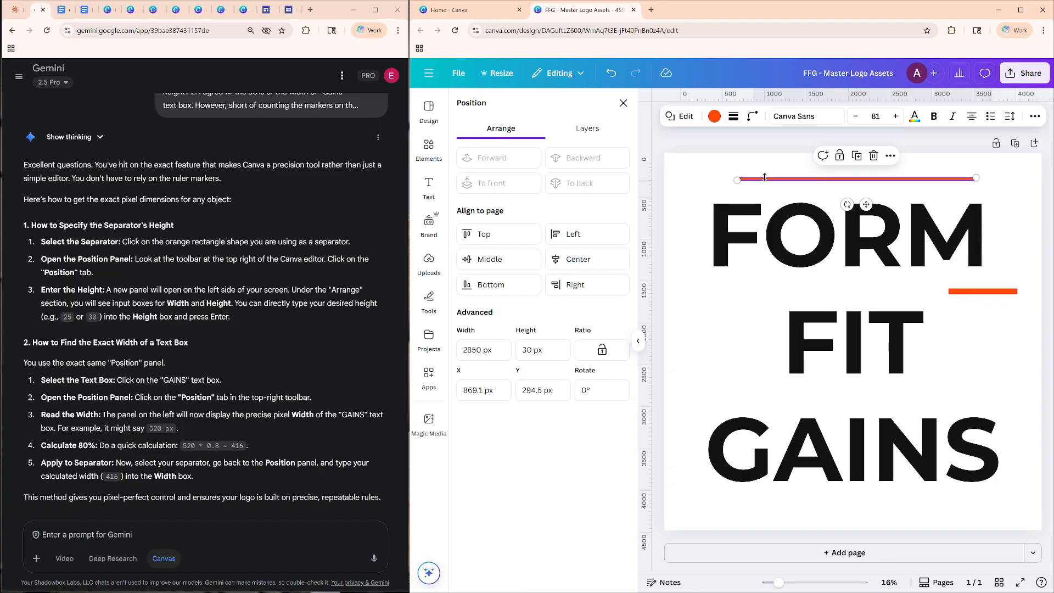
# Set the remaining separator between FORM and FIT to 30 px high and 2850 px wide.
pyautogui.click(988, 292)
pyautogui.moveTo(988, 292); pyautogui.dragTo(926, 309)
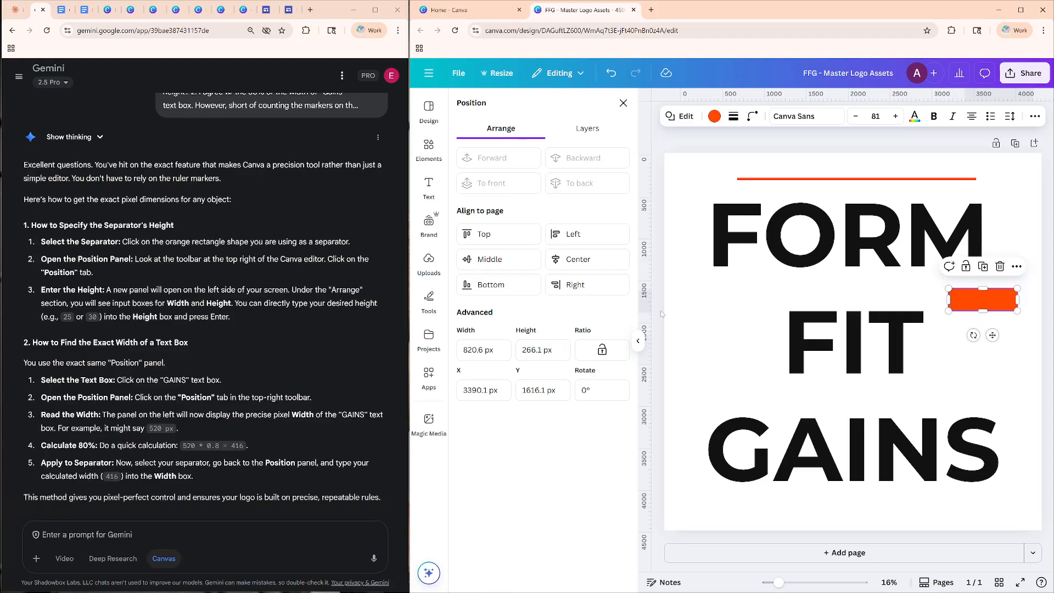
pyautogui.click(552, 350)
pyautogui.press('BackSpace')
pyautogui.press('BackSpace')
pyautogui.press('BackSpace')
pyautogui.press('BackSpace')
pyautogui.press('BackSpace')
pyautogui.write('30')
pyautogui.hotkey('shift', 'Tab')
pyautogui.write('2850')
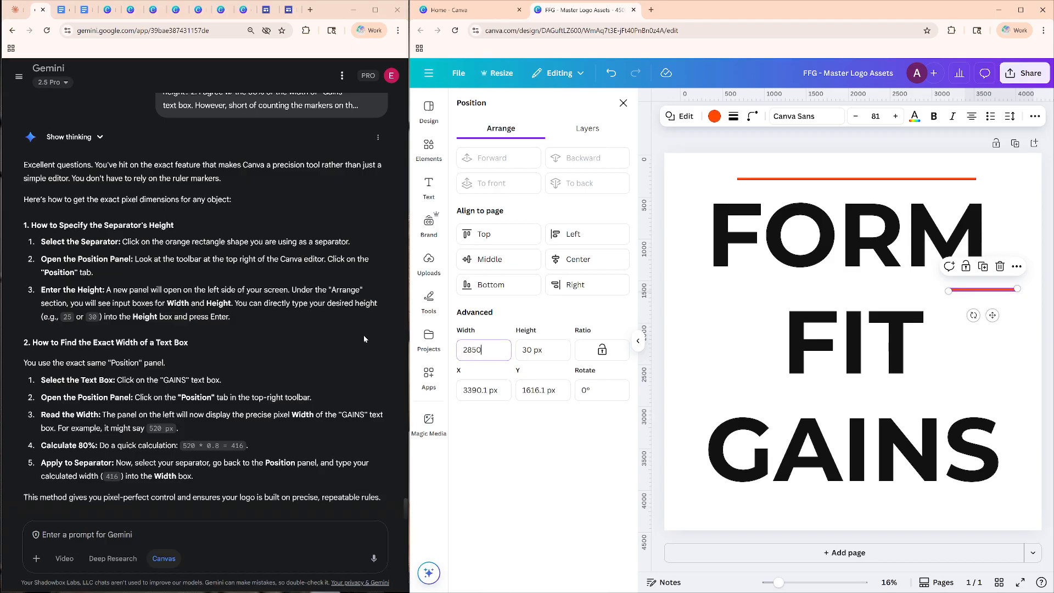
pyautogui.press('Tab')
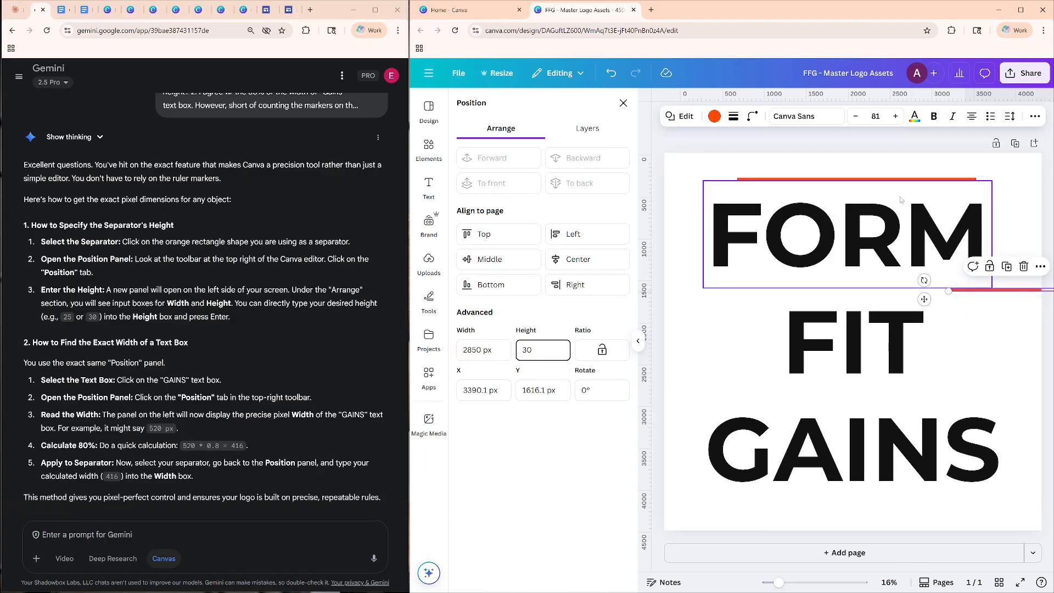
pyautogui.click(905, 183)
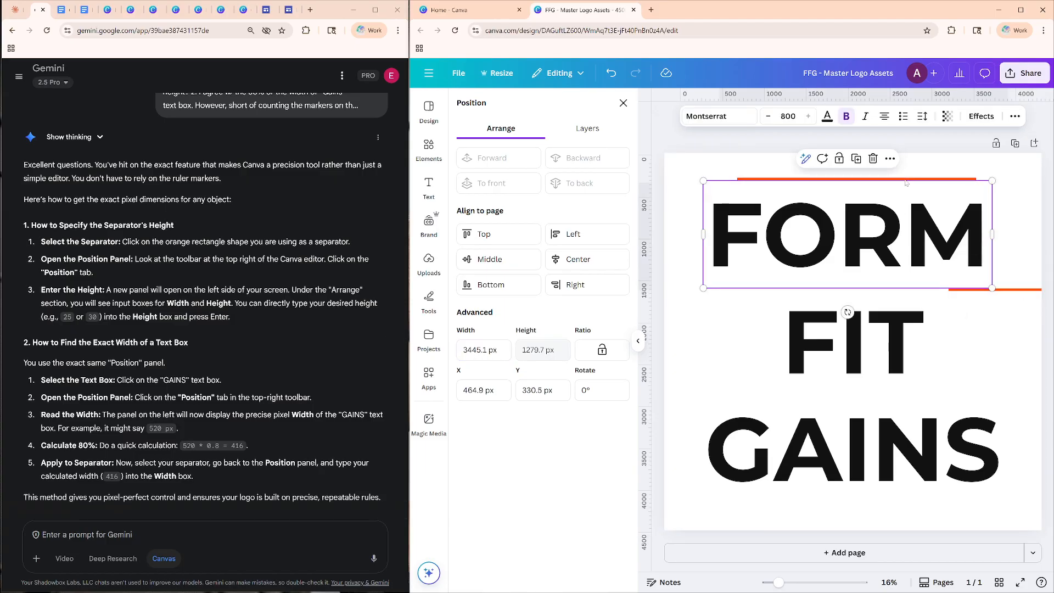
pyautogui.doubleClick(906, 183)
pyautogui.press('Escape')
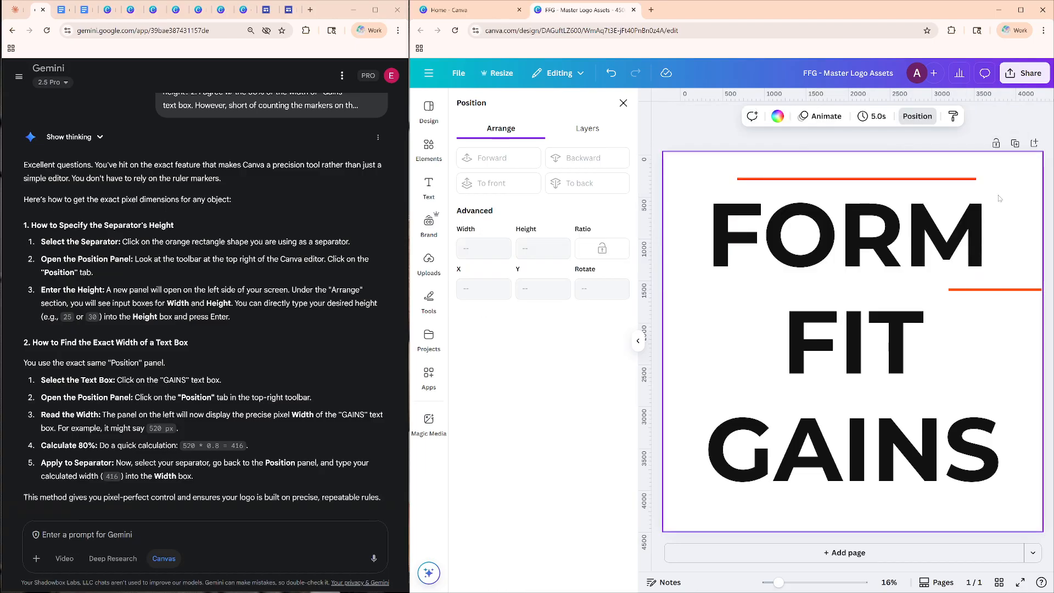
pyautogui.doubleClick(903, 181)
pyautogui.click(904, 181)
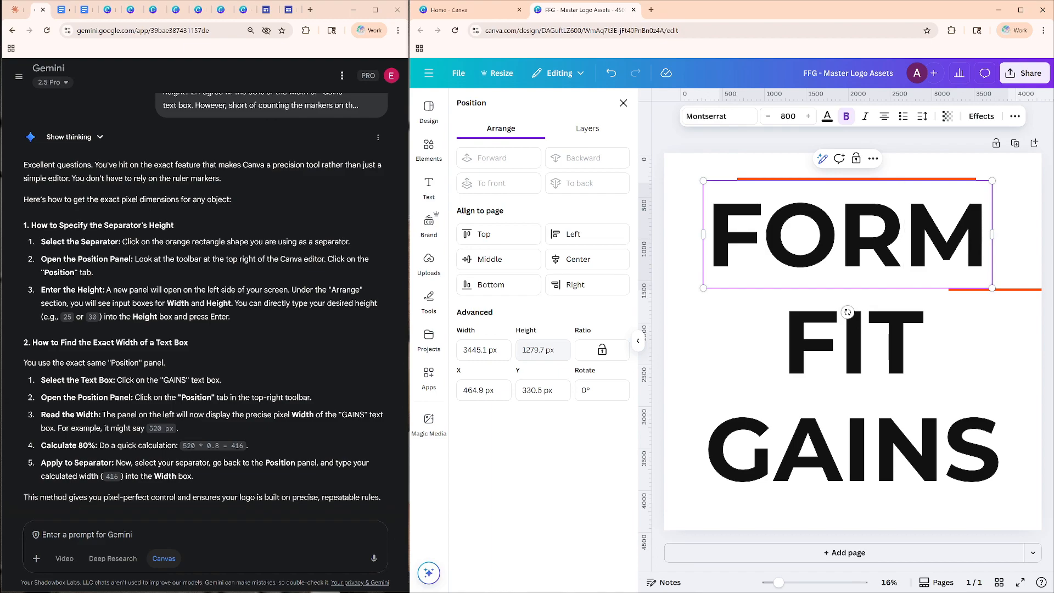
pyautogui.click(764, 235)
pyautogui.click(761, 174)
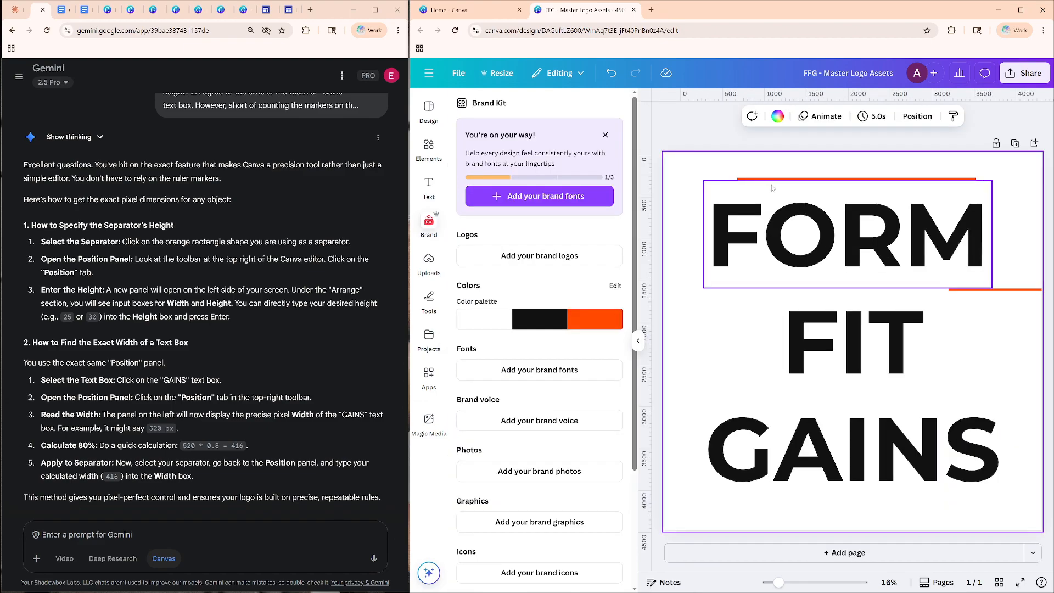
pyautogui.click(776, 181)
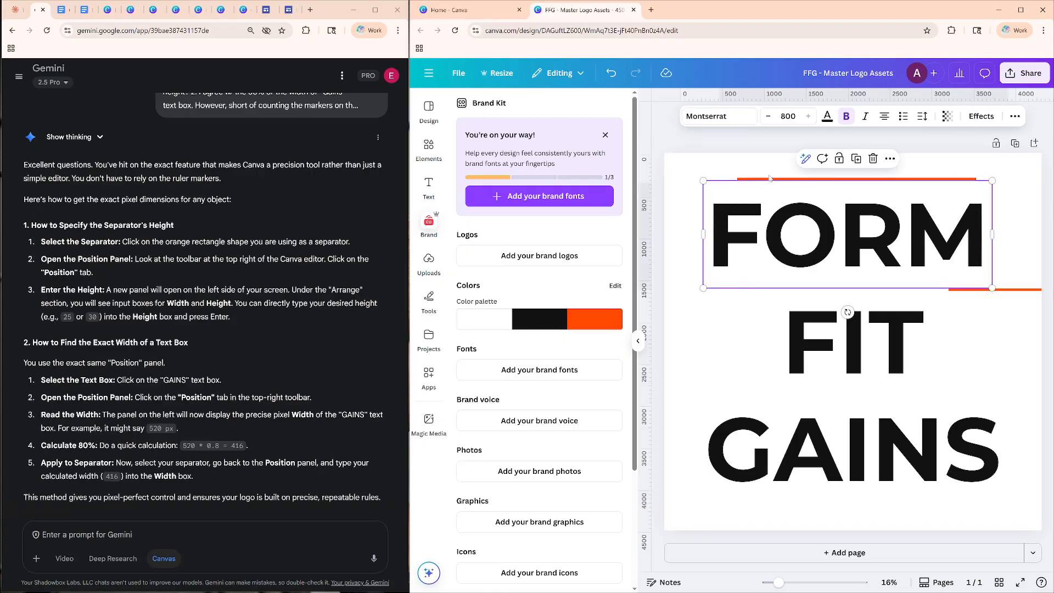
pyautogui.click(771, 178)
# Move the separator between FORM and FIT down into the gap between FIT and GAINS and center it horizontally on the page.
pyautogui.click(1017, 297)
pyautogui.moveTo(1022, 292); pyautogui.dragTo(795, 399)
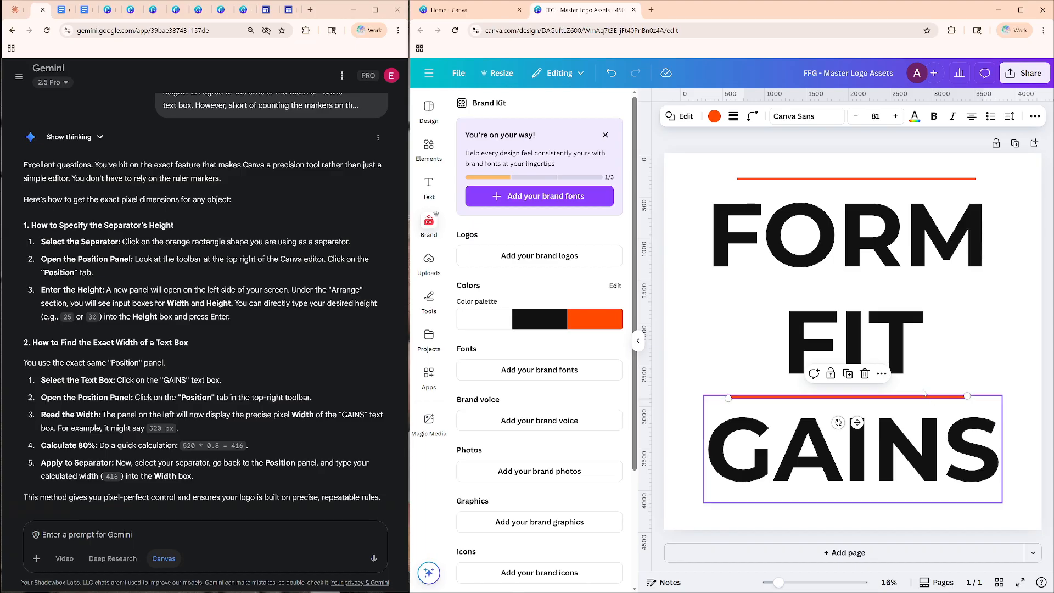
pyautogui.click(881, 374)
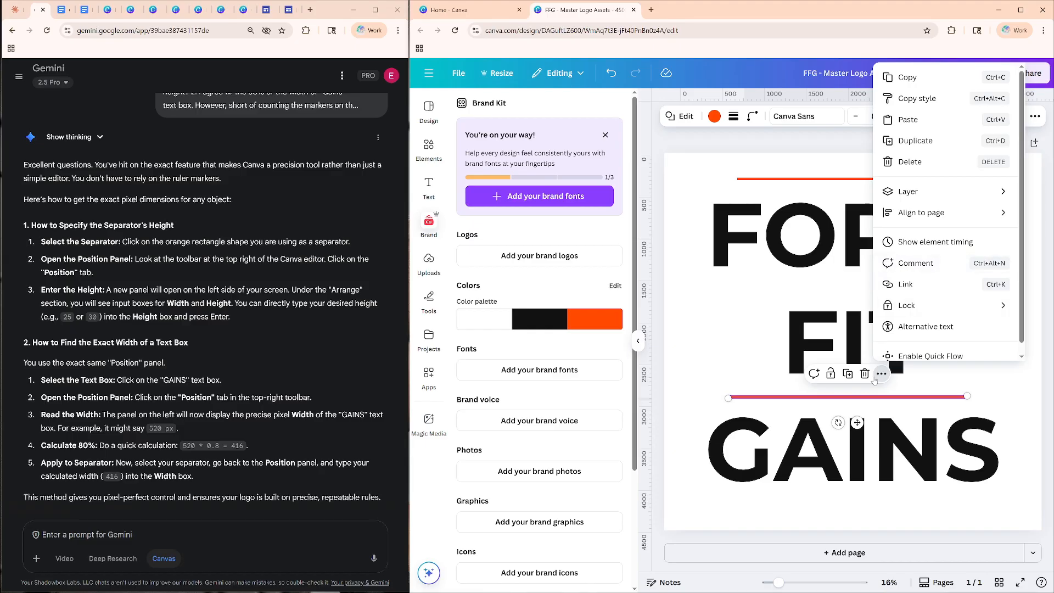
pyautogui.moveTo(915, 203)
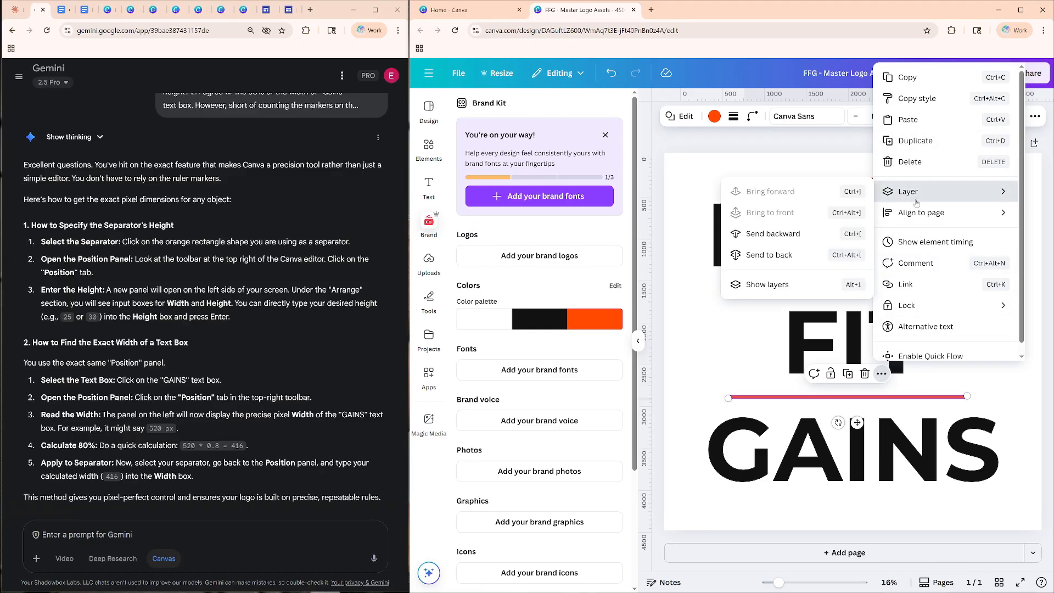
pyautogui.click(713, 144)
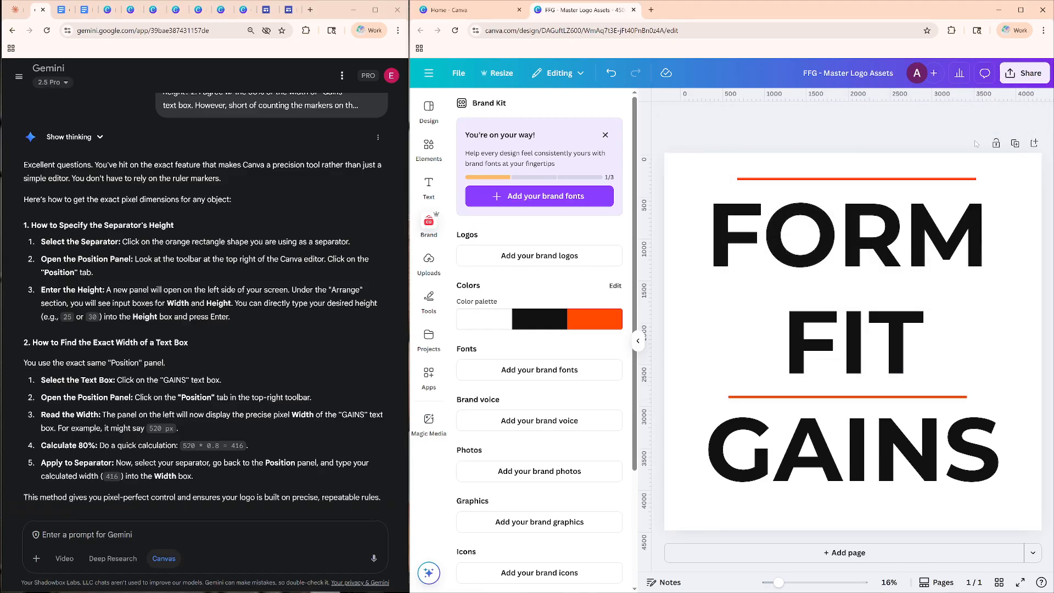
pyautogui.click(831, 396)
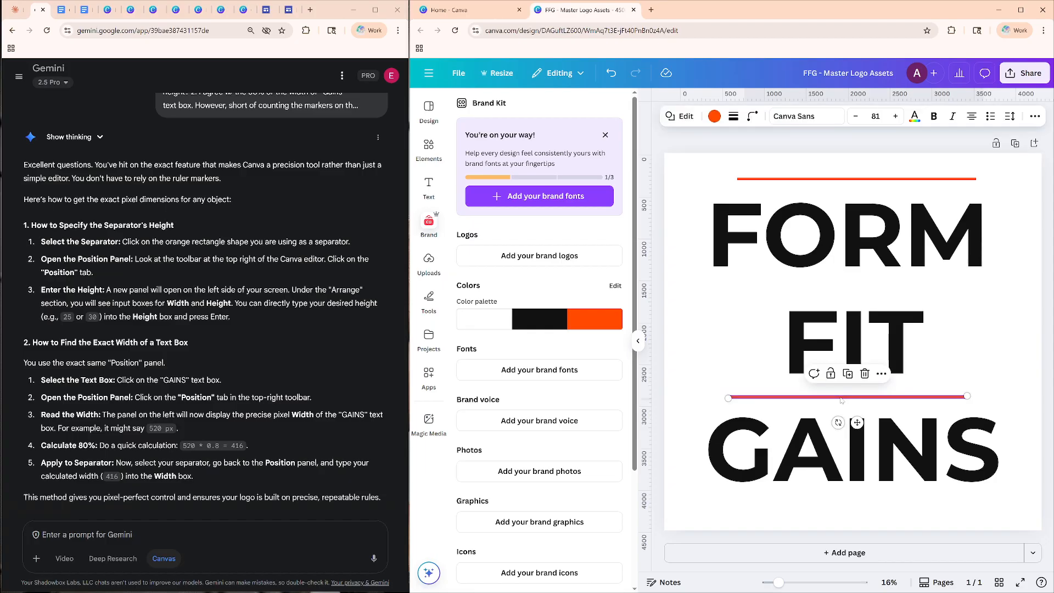
pyautogui.click(1035, 115)
pyautogui.click(1000, 139)
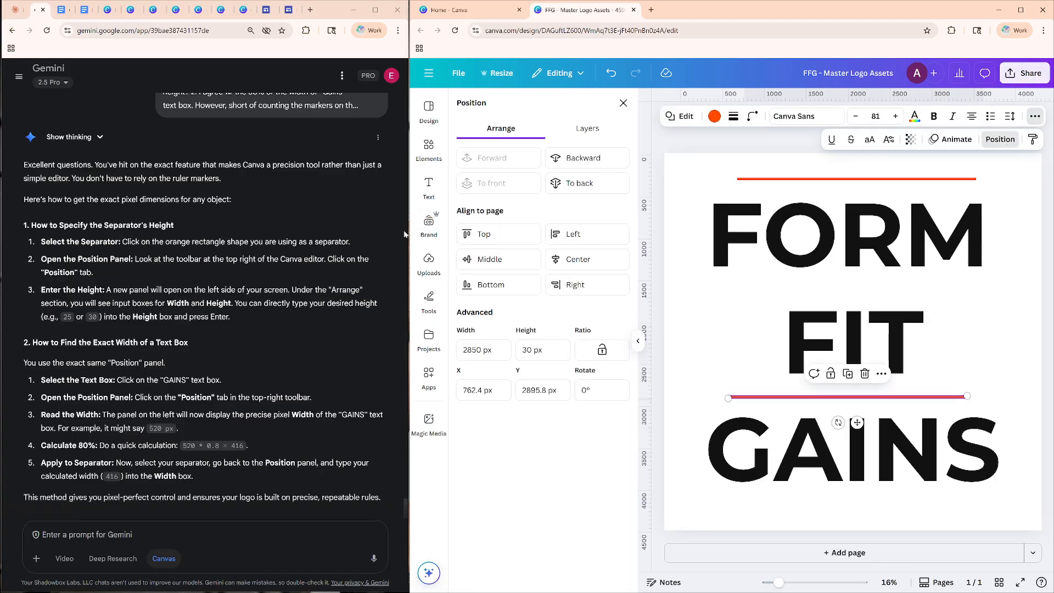
pyautogui.click(578, 259)
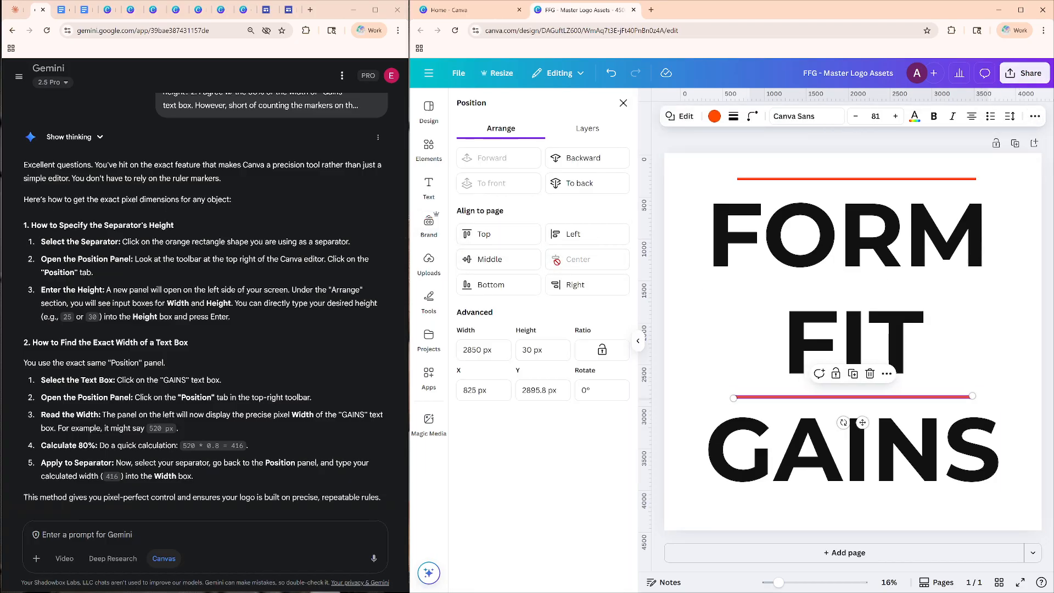
# Shift FORM down to free the separator above it, and move that separator between FORM and FIT at about Y 1505 px.
pyautogui.click(860, 194)
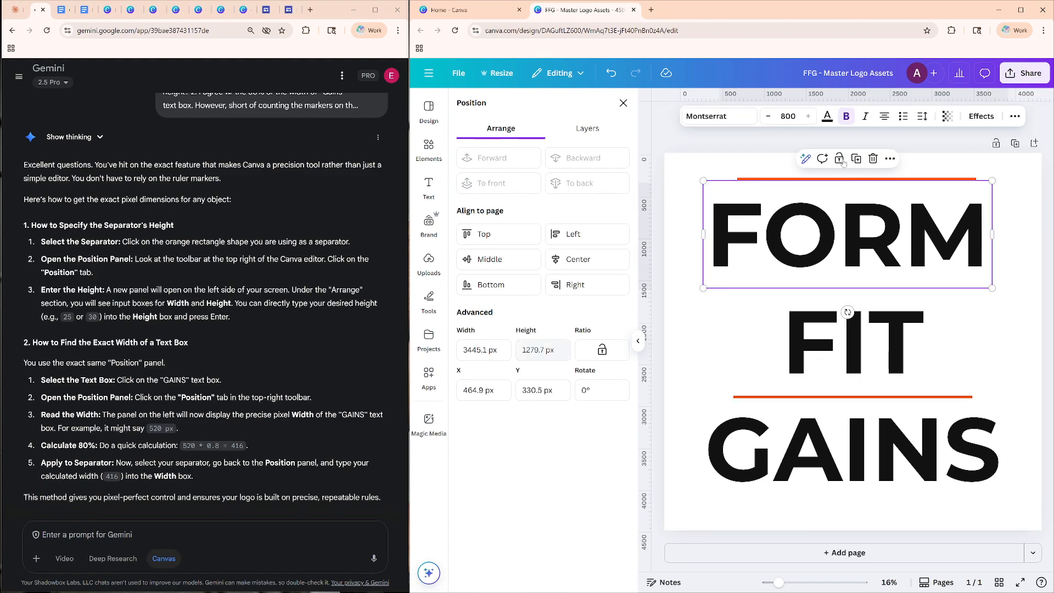
pyautogui.moveTo(853, 229); pyautogui.dragTo(852, 240)
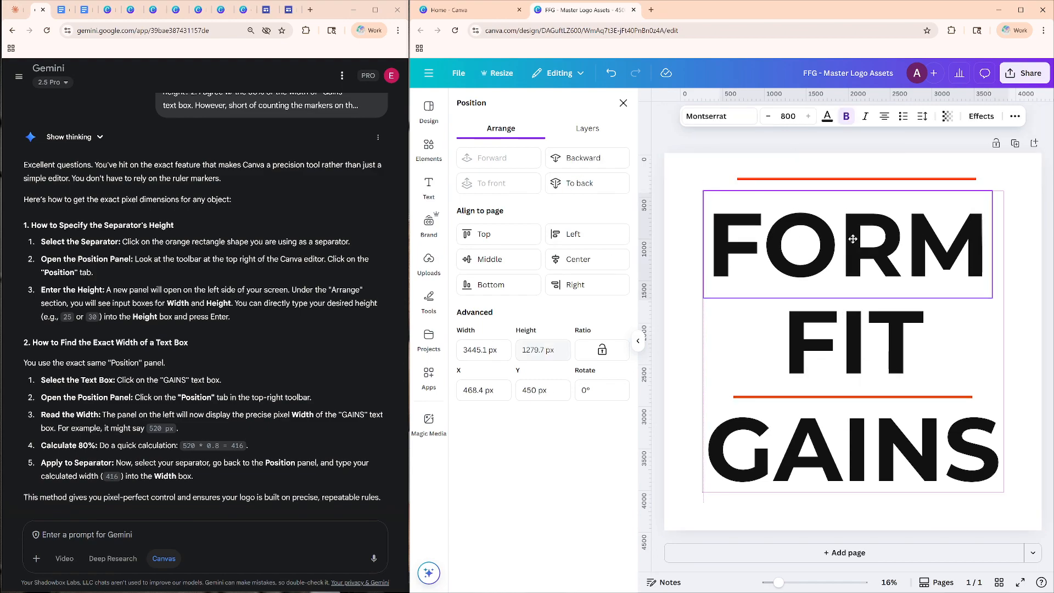
pyautogui.click(774, 181)
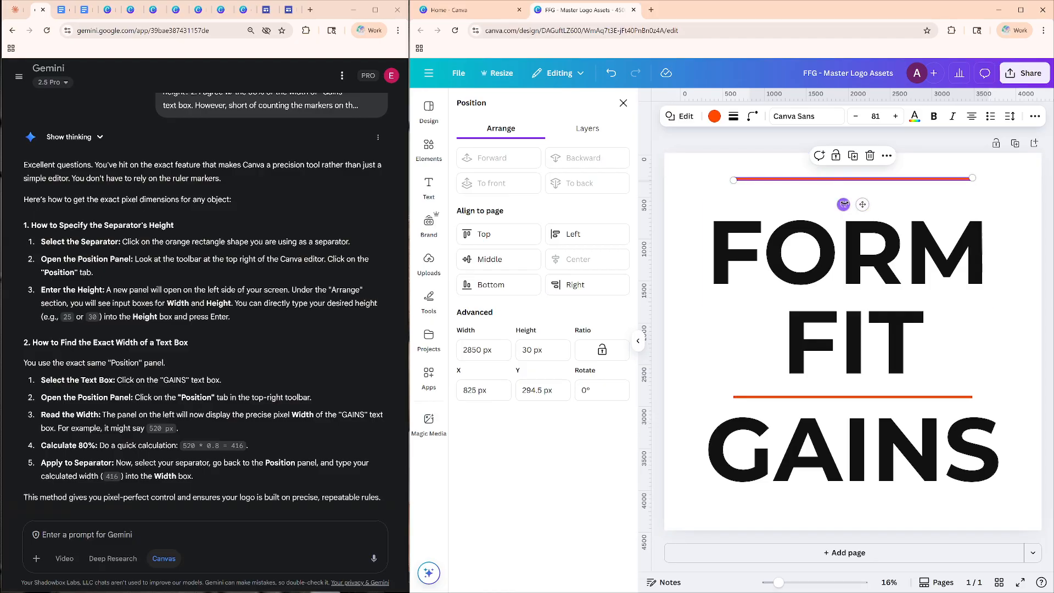
pyautogui.moveTo(863, 205); pyautogui.dragTo(869, 306)
# Move FORM up above the relocated separator, horizontally centered on the page at about X 528 px and Y 149 px.
pyautogui.click(924, 229)
pyautogui.moveTo(924, 230); pyautogui.dragTo(927, 192)
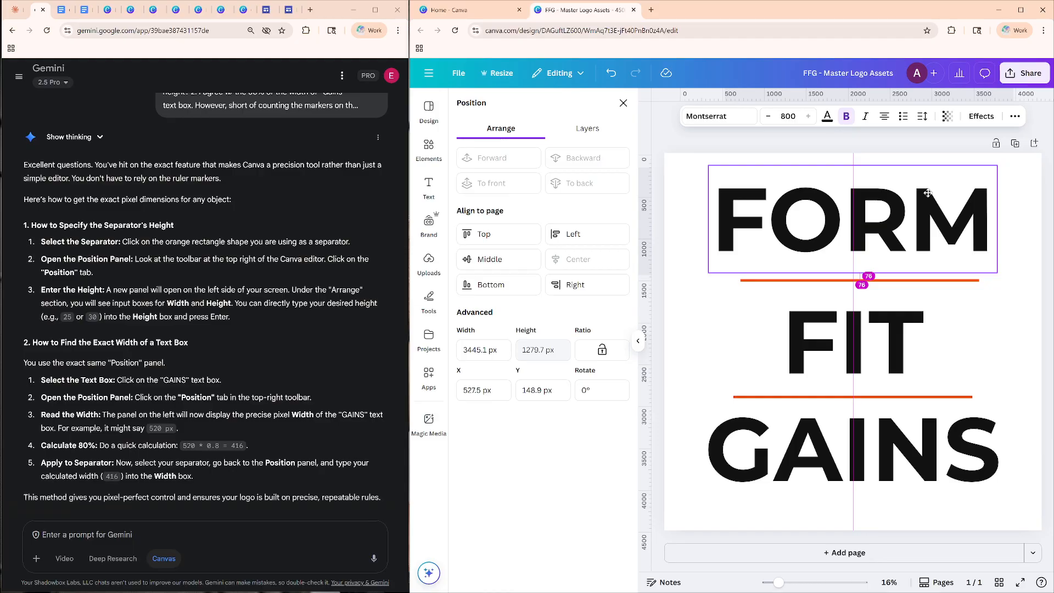
pyautogui.doubleClick(928, 192)
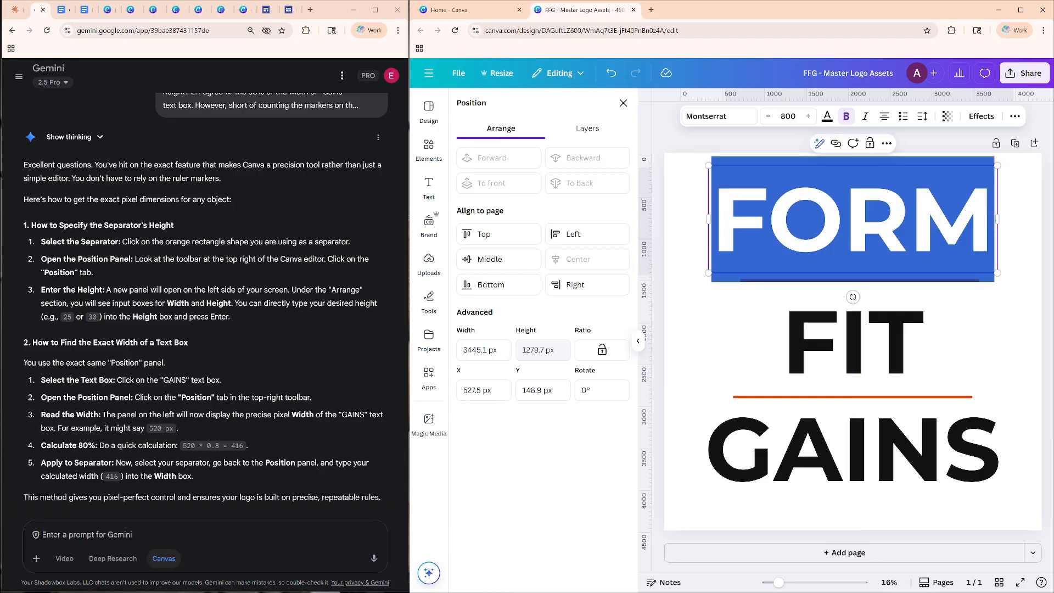
pyautogui.press('Escape')
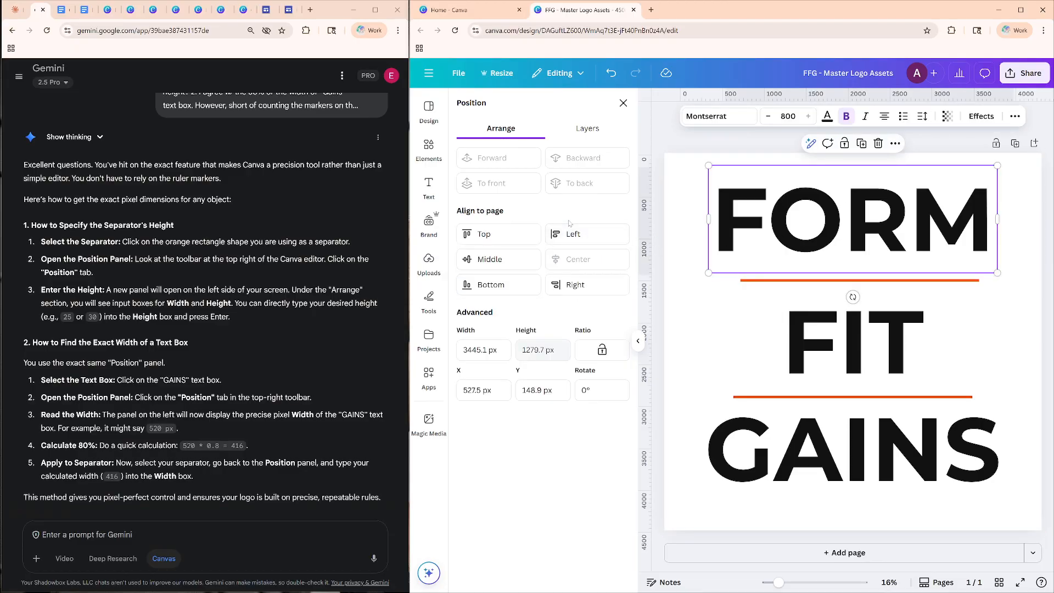
# Bring up the FFG logo visualization page for comparison with the stacked logo.
pyautogui.click(715, 324)
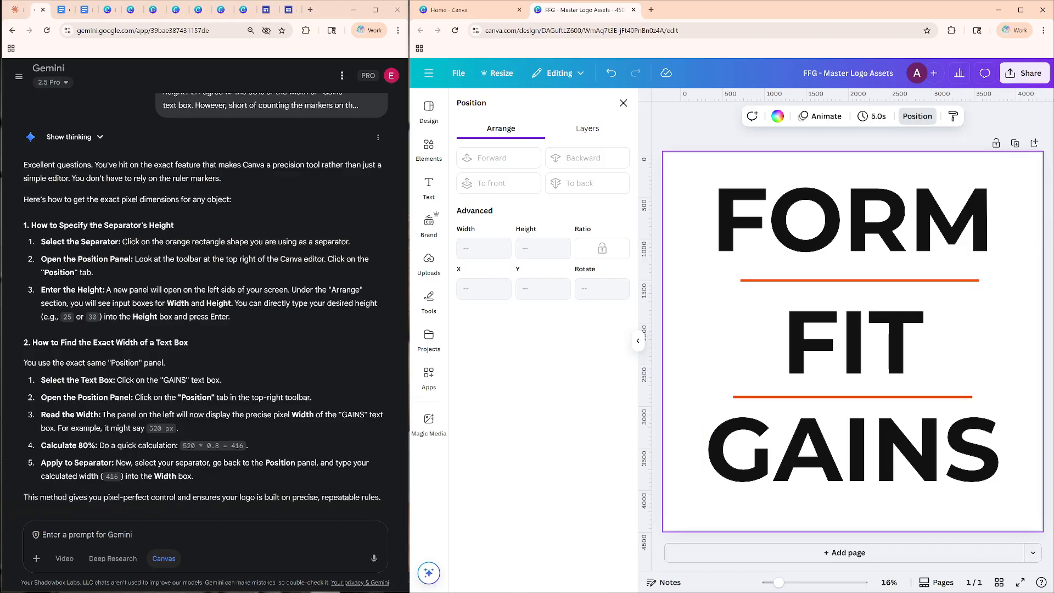
pyautogui.click(289, 10)
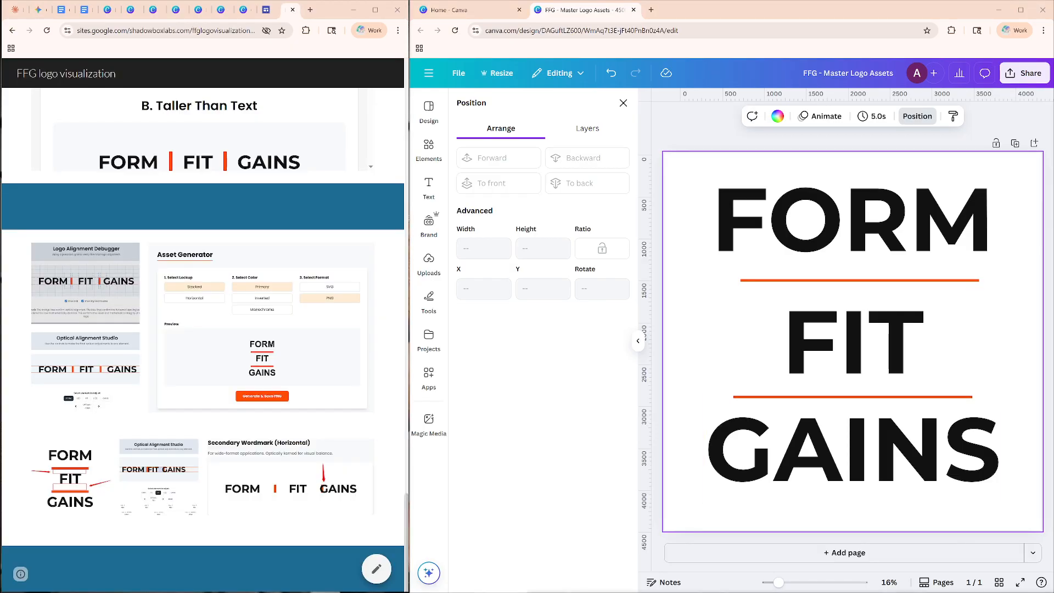
pyautogui.click(741, 268)
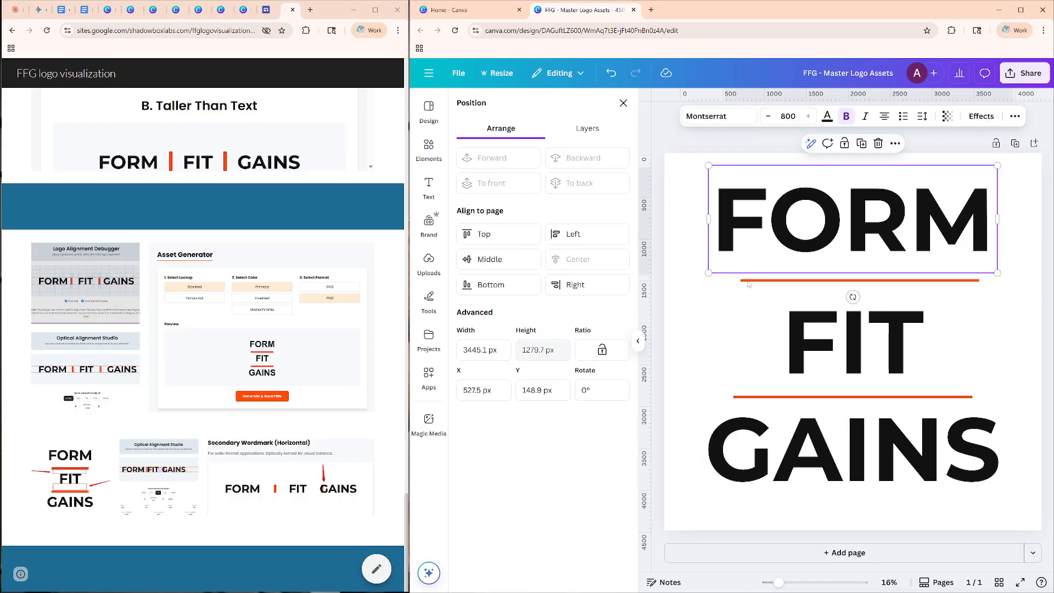
pyautogui.click(763, 287)
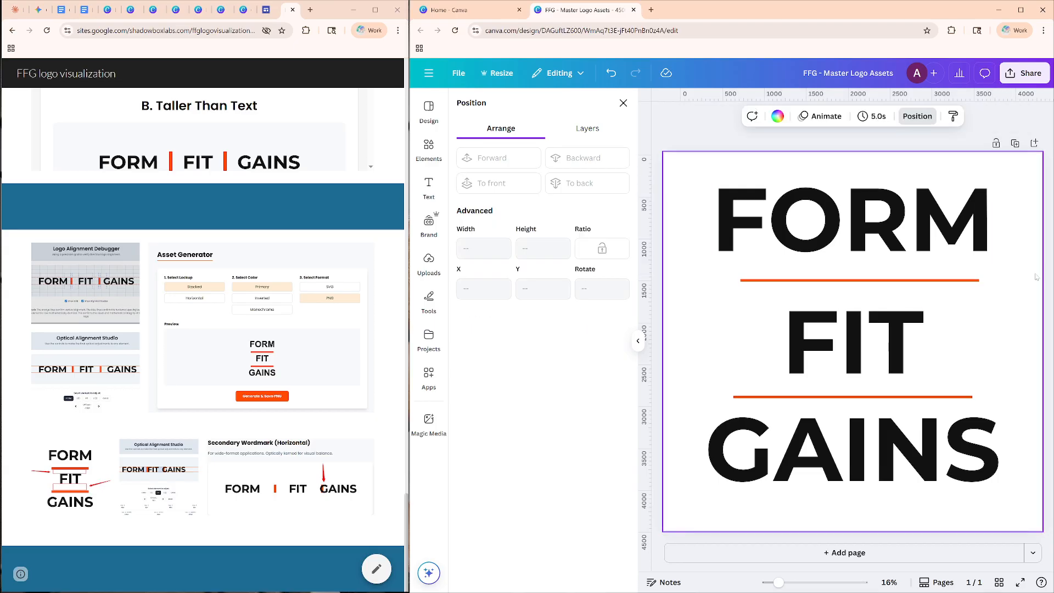
pyautogui.click(977, 275)
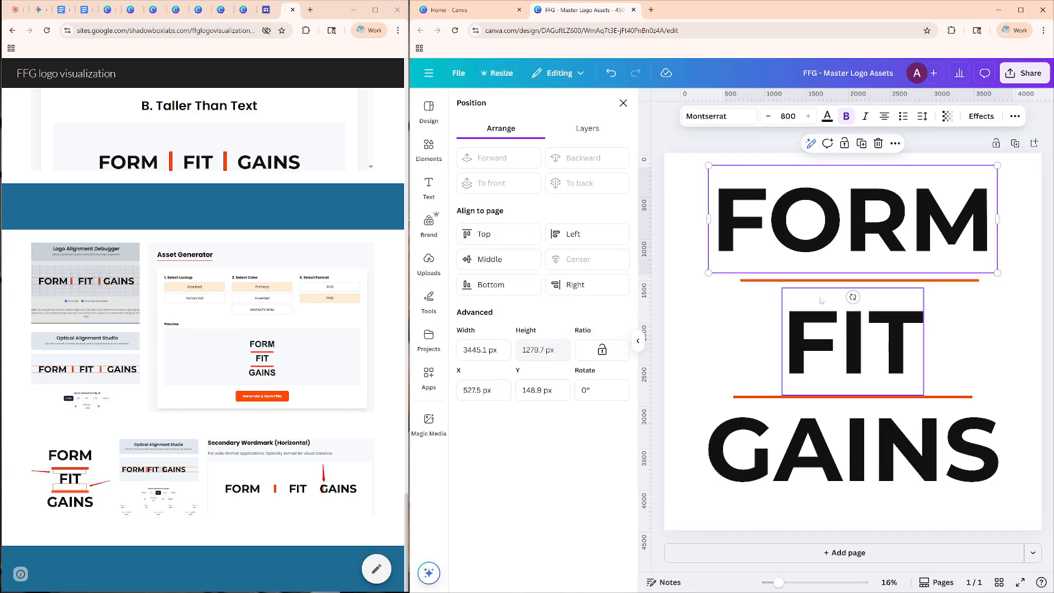
pyautogui.press('Return')
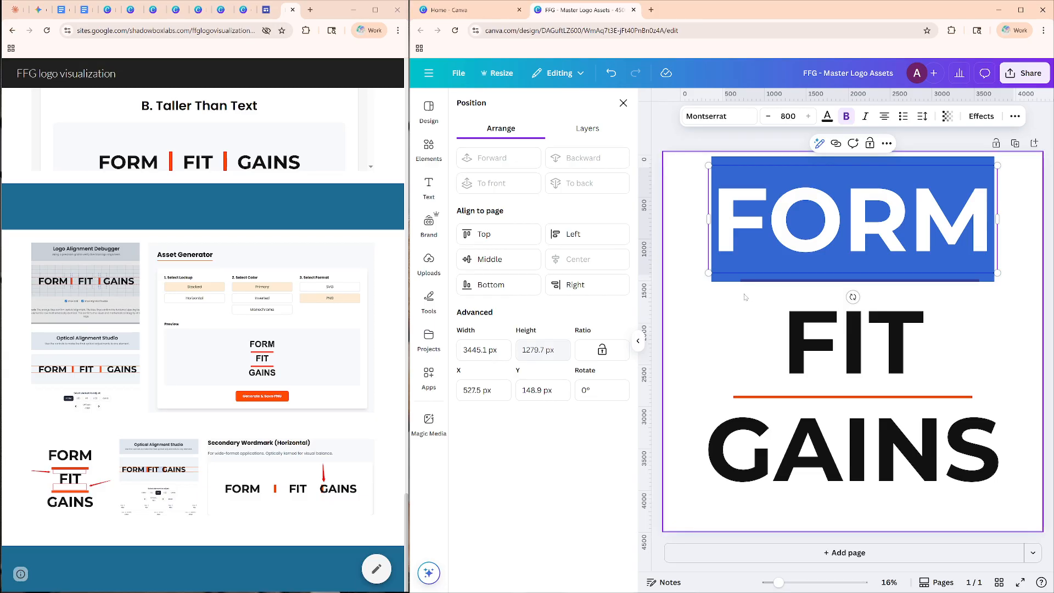
pyautogui.press('Escape')
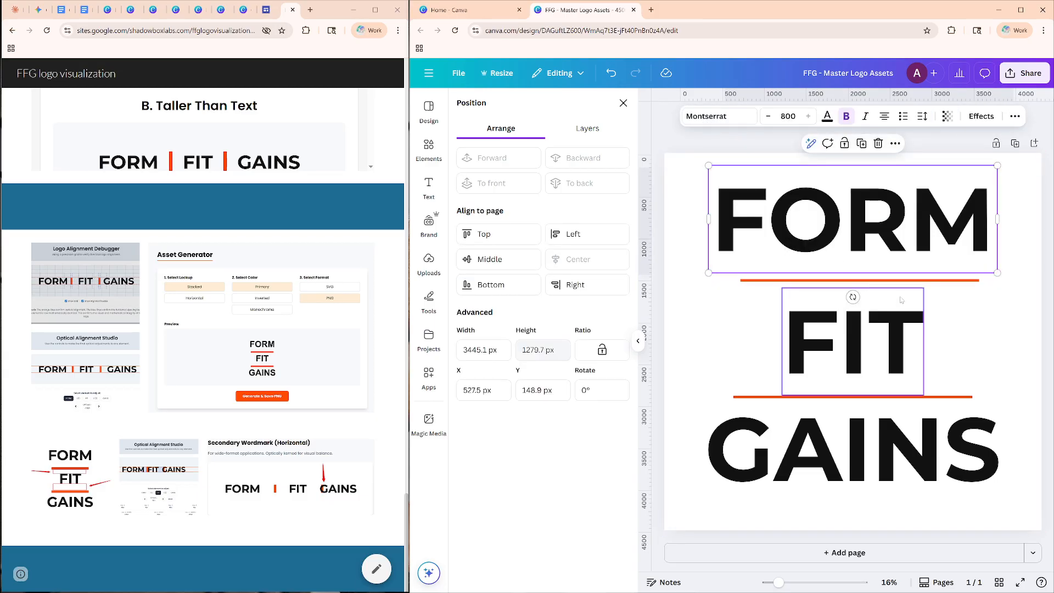
pyautogui.click(980, 328)
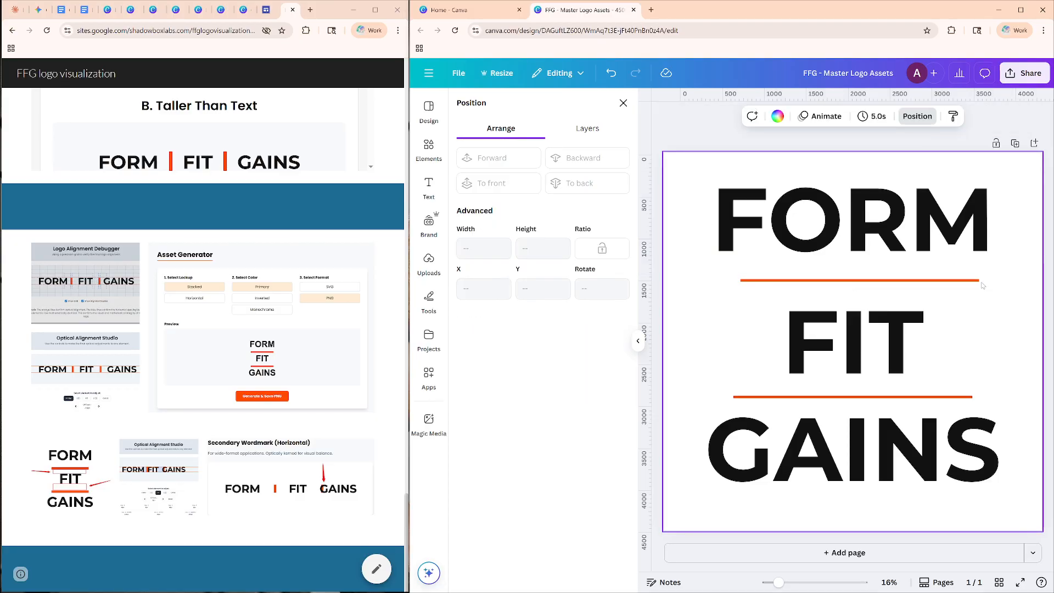
# Move FORM up to about Y -122 px, clear of the separator below it, and duplicate that separator.
pyautogui.click(980, 284)
pyautogui.moveTo(959, 239); pyautogui.dragTo(959, 217)
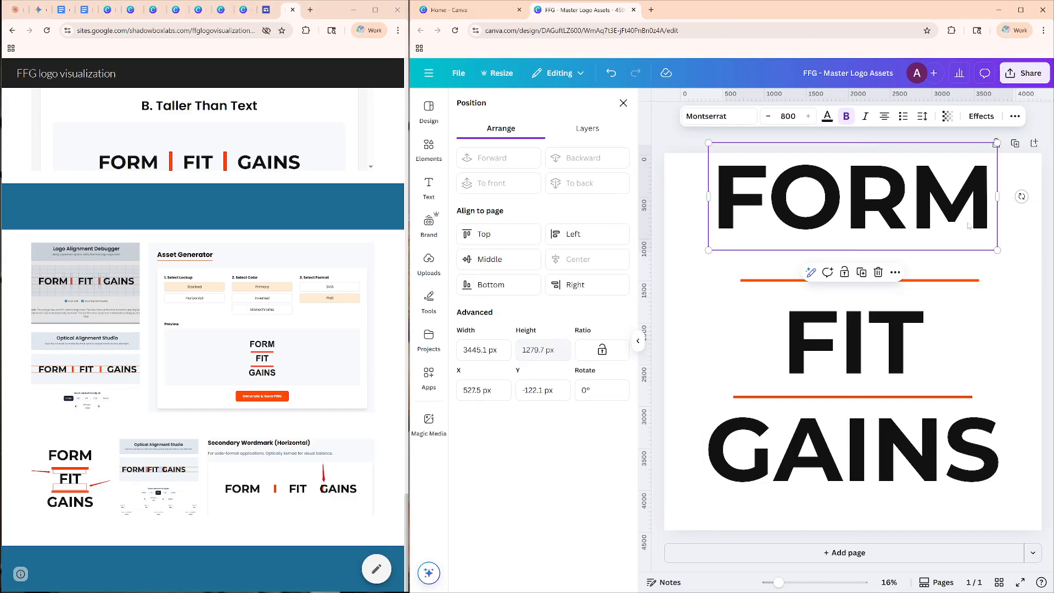
pyautogui.click(956, 282)
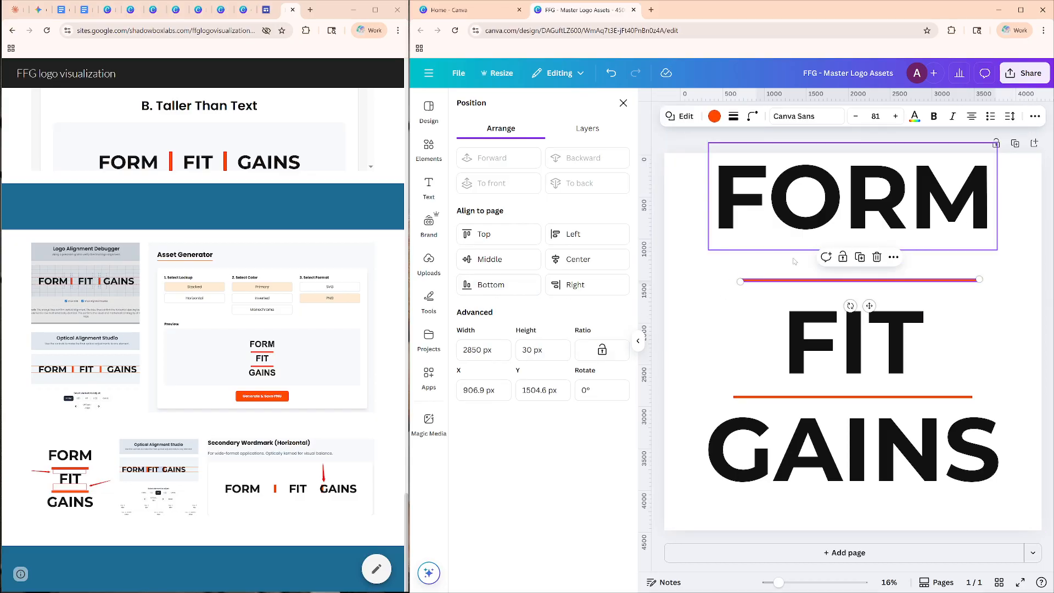
pyautogui.click(858, 258)
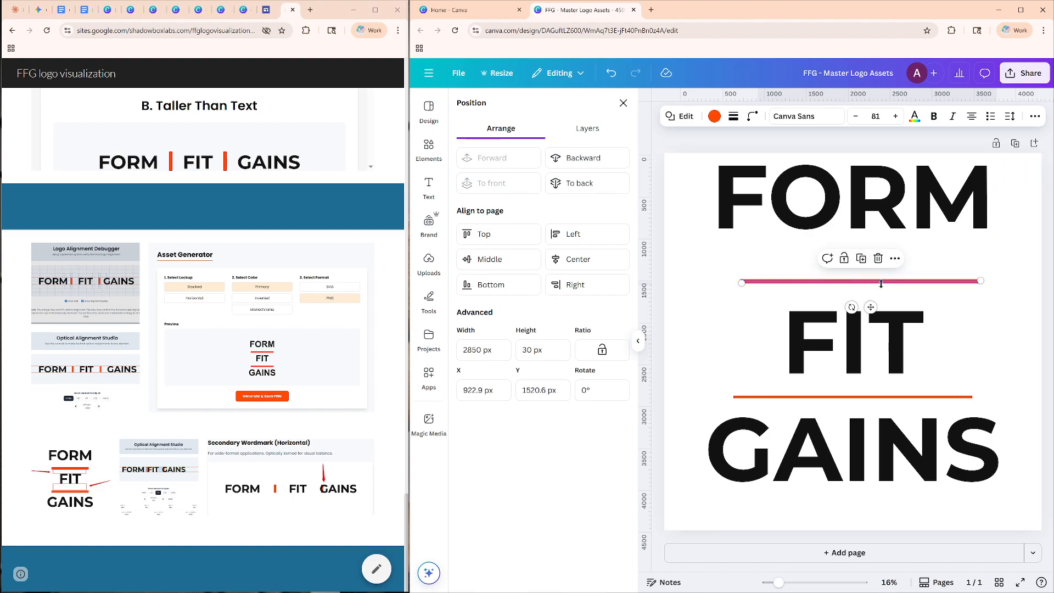
# Move the duplicate separator beside the upper end of FIT's T and resize it to about 475 px wide and 127 px high.
pyautogui.moveTo(871, 307); pyautogui.dragTo(832, 340)
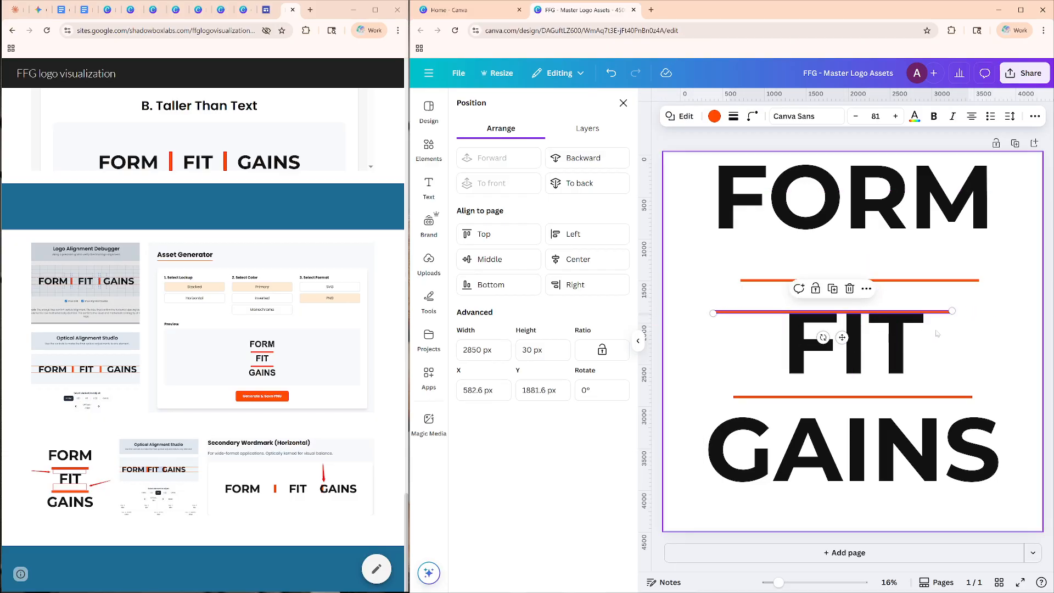
pyautogui.moveTo(953, 310); pyautogui.dragTo(782, 308)
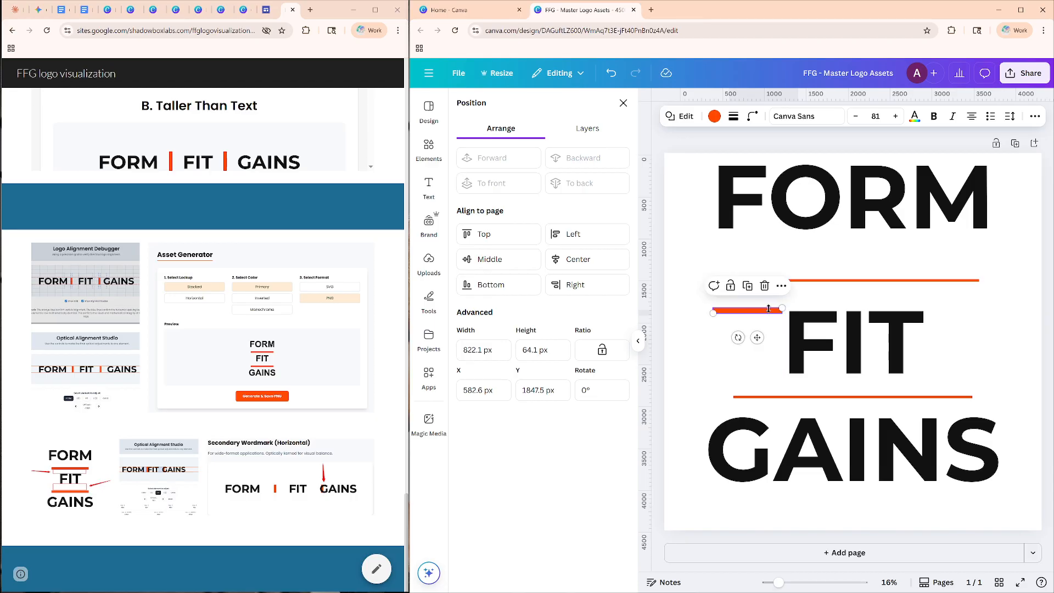
pyautogui.moveTo(756, 337); pyautogui.dragTo(964, 341)
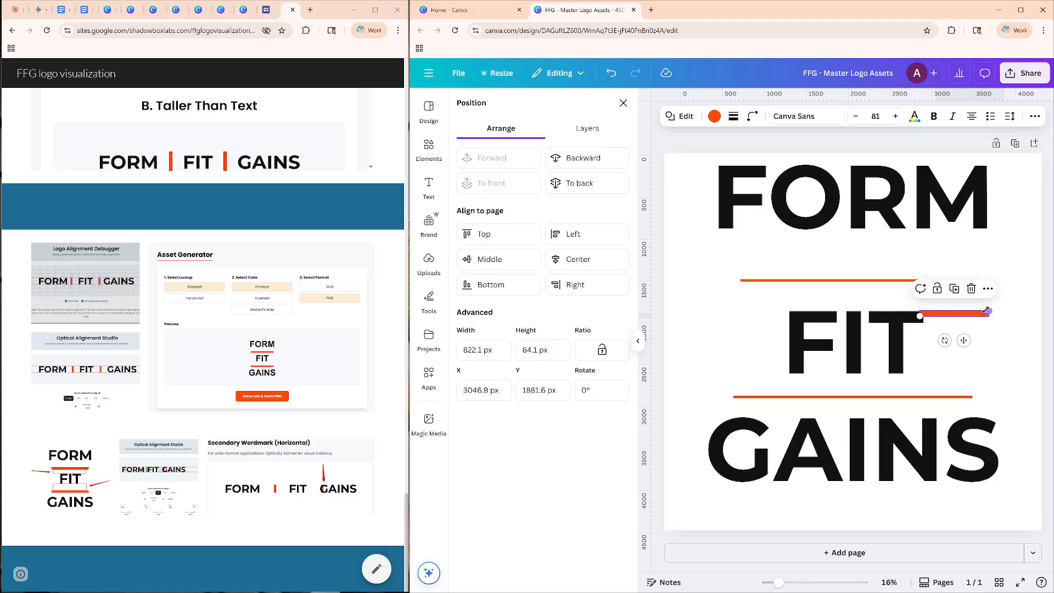
pyautogui.moveTo(978, 311); pyautogui.dragTo(939, 324)
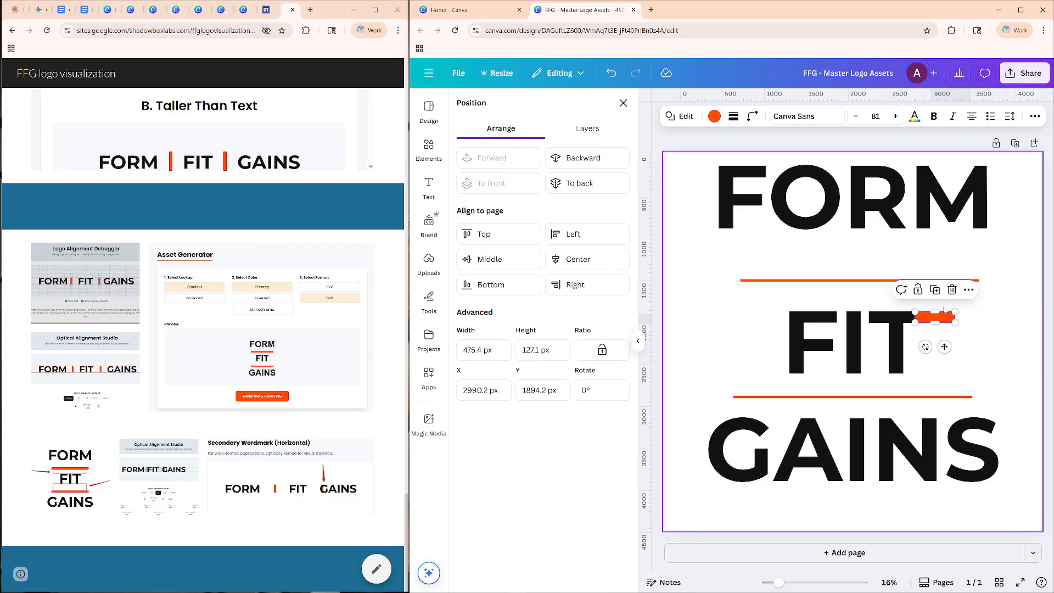
# Set the short orange block's height to 130 px.
pyautogui.moveTo(544, 350); pyautogui.dragTo(536, 351)
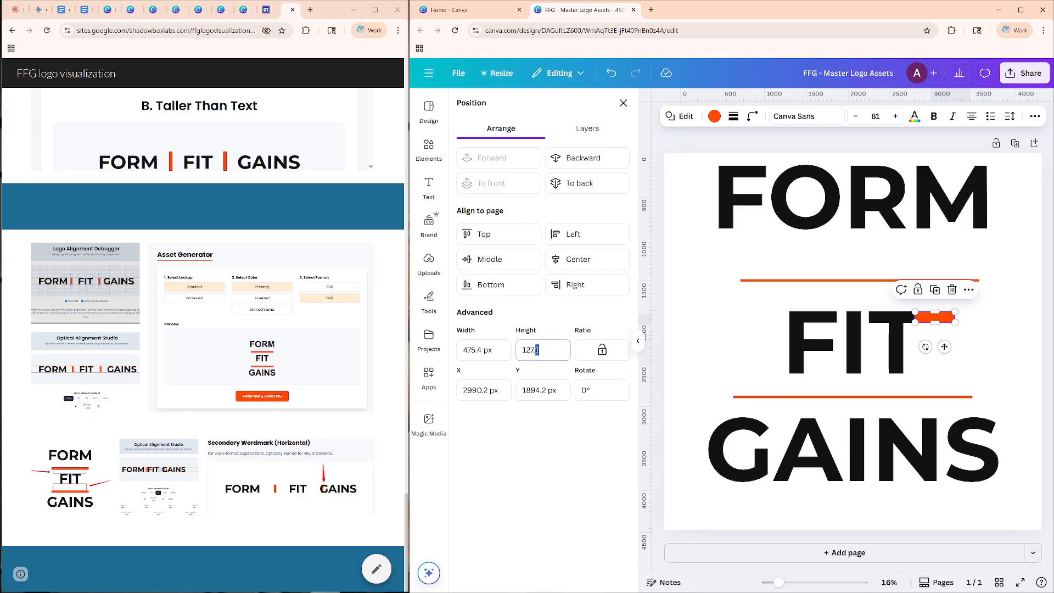
pyautogui.write('30')
pyautogui.press('Return')
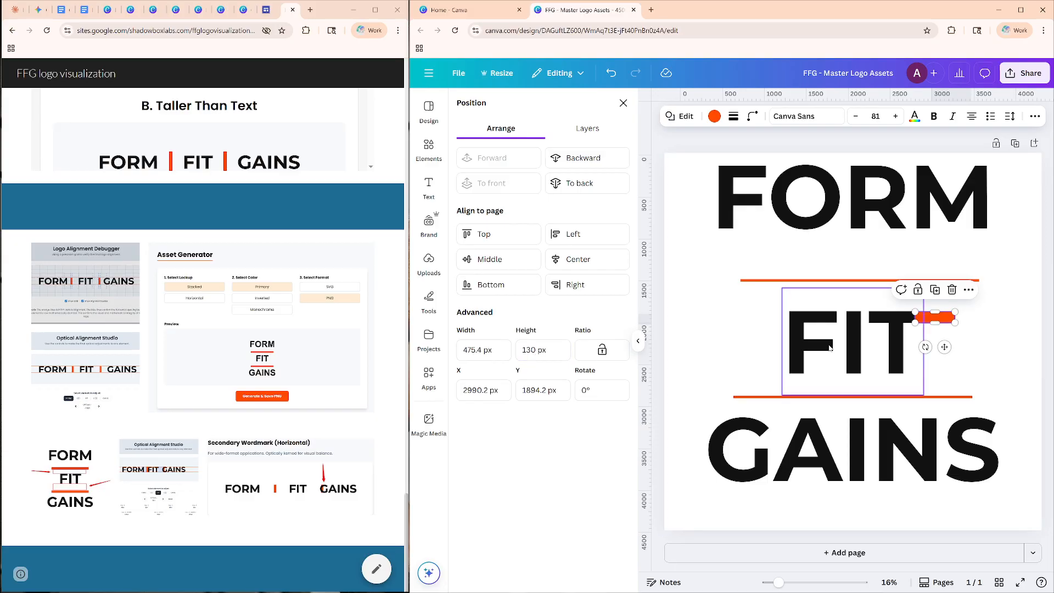
# Nudge the short orange block beside FIT's T up to about Y 1885 px.
pyautogui.click(980, 342)
pyautogui.click(946, 315)
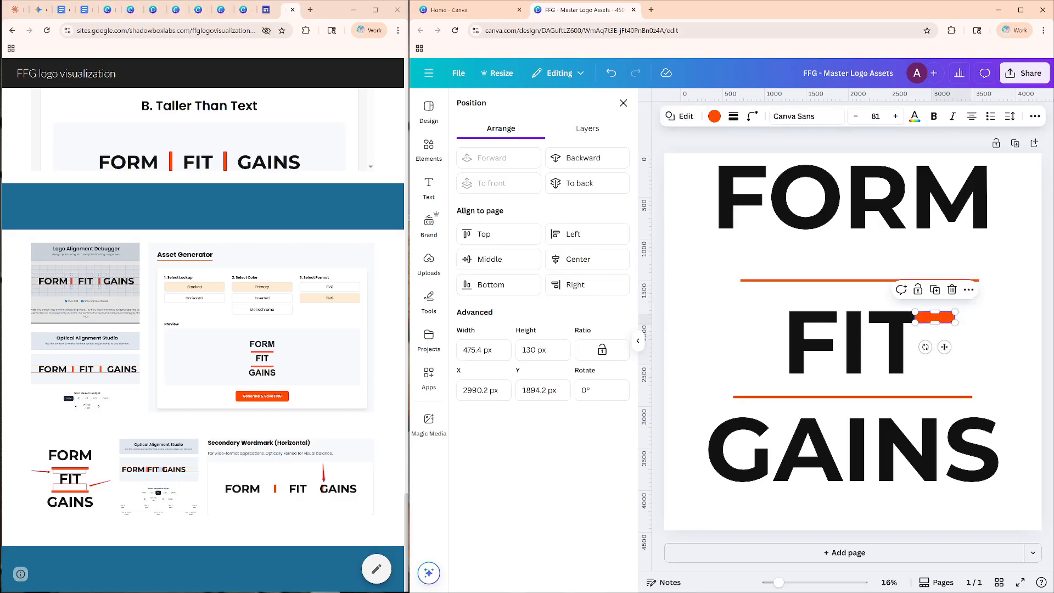
pyautogui.press('Up')
pyautogui.press('Up')
pyautogui.press('Up')
pyautogui.press('Up')
pyautogui.press('Up')
pyautogui.press('Up')
pyautogui.press('Up')
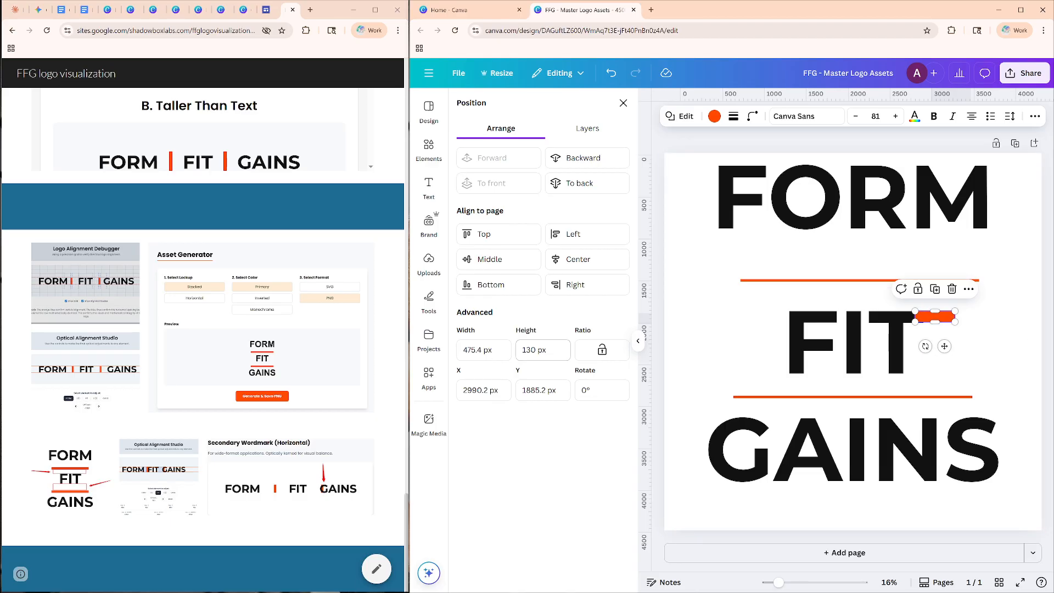
# Set the short orange block's height to 133 px and reselect it for comparison with the T's crossbar.
pyautogui.moveTo(531, 349); pyautogui.dragTo(540, 351)
pyautogui.write('1')
pyautogui.click(541, 351)
pyautogui.press('Return')
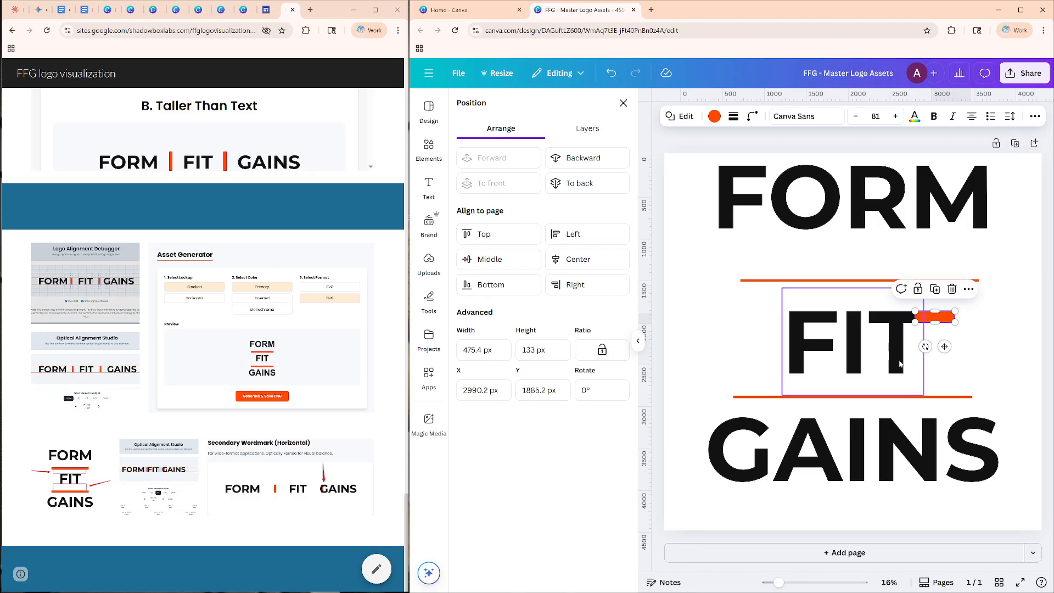
pyautogui.click(980, 346)
pyautogui.click(938, 318)
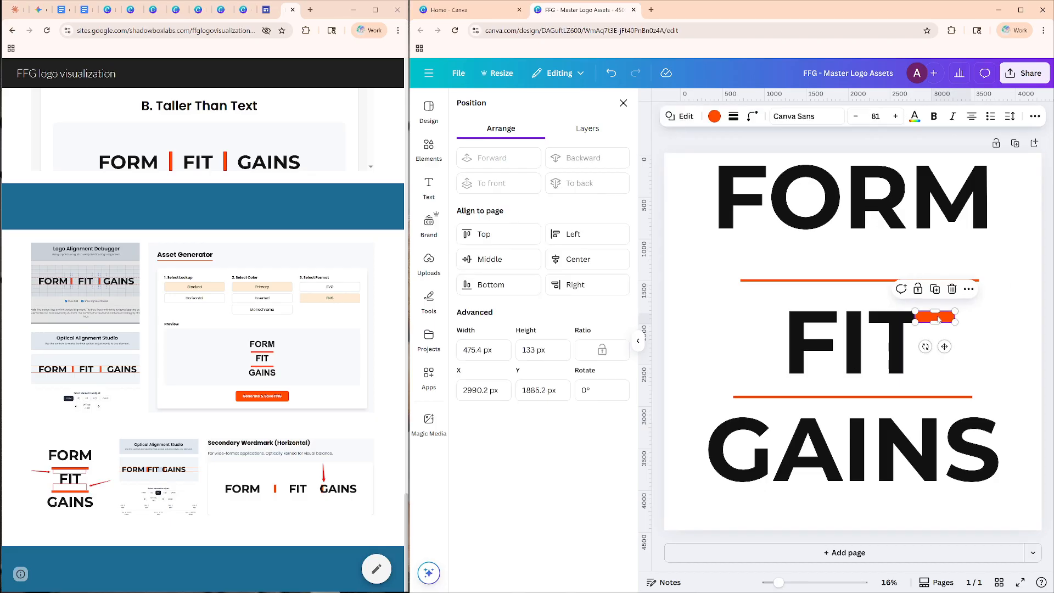
# Increase the short orange block's height to 135 px and compare it with the T's crossbar.
pyautogui.click(529, 350)
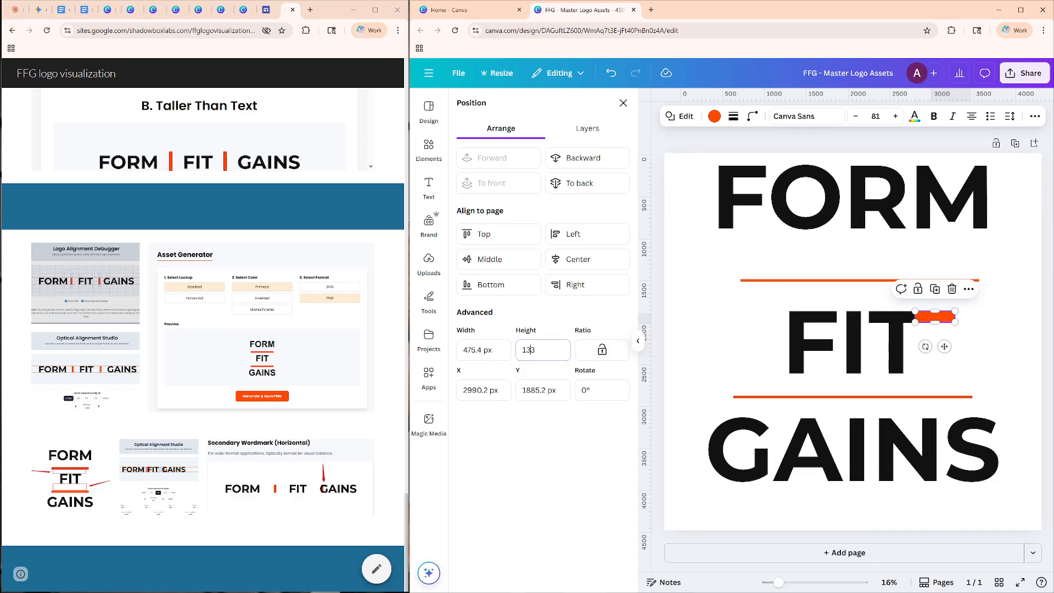
pyautogui.press('Return')
pyautogui.click(991, 329)
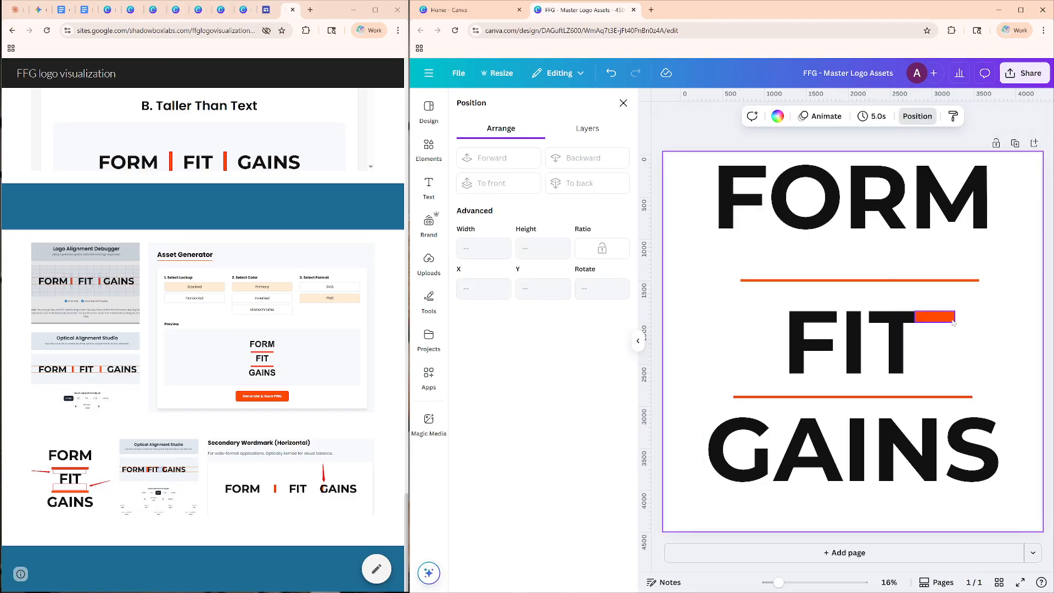
pyautogui.click(955, 323)
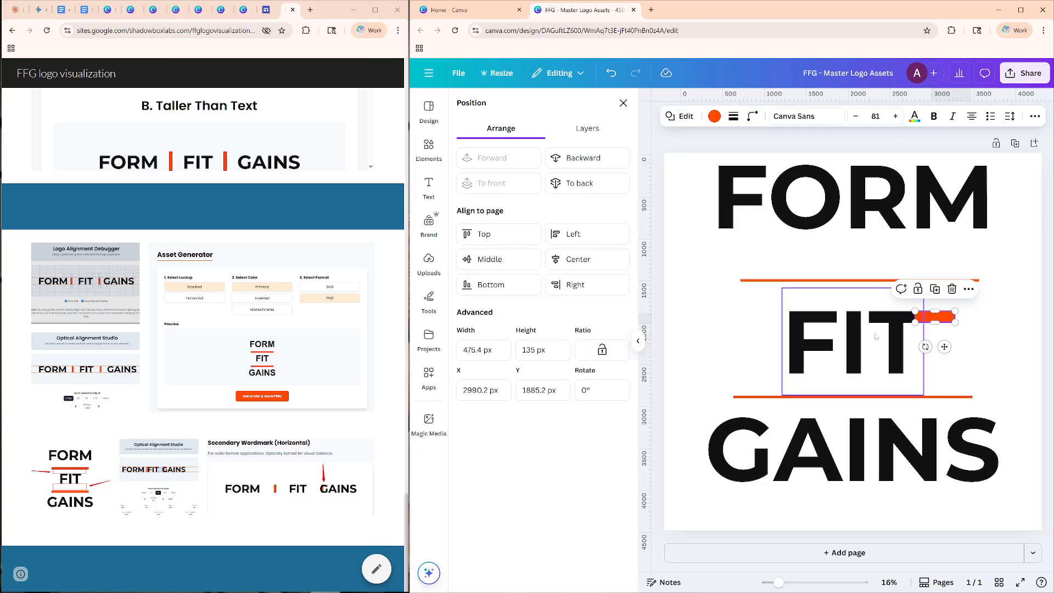
pyautogui.click(984, 342)
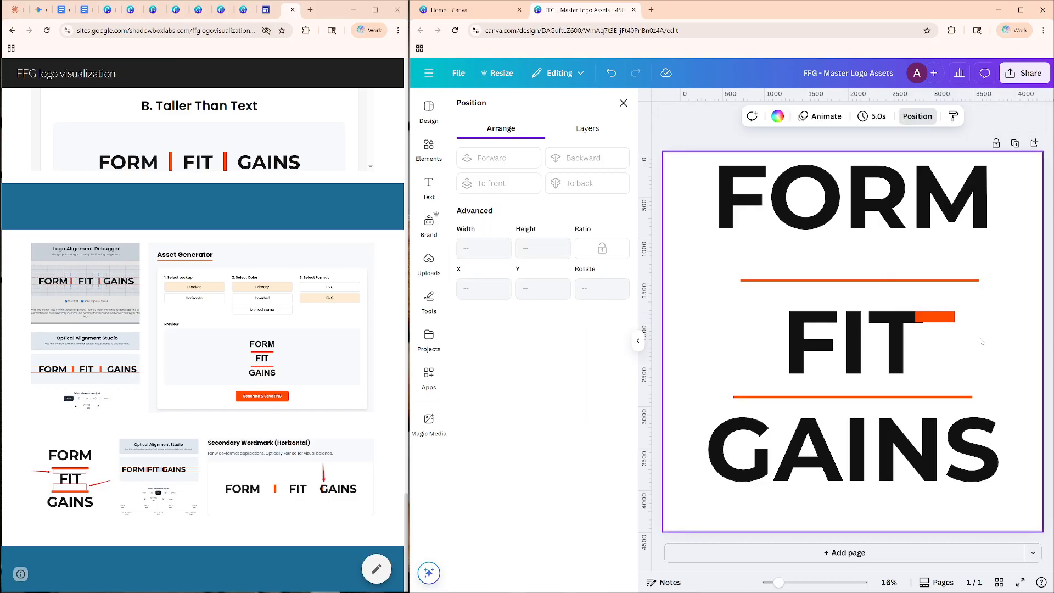
# Move the short orange block just above the left end of the upper separator, about 166.5 px high, near X 907 px, Y 1248 px.
pyautogui.moveTo(952, 317); pyautogui.dragTo(732, 283)
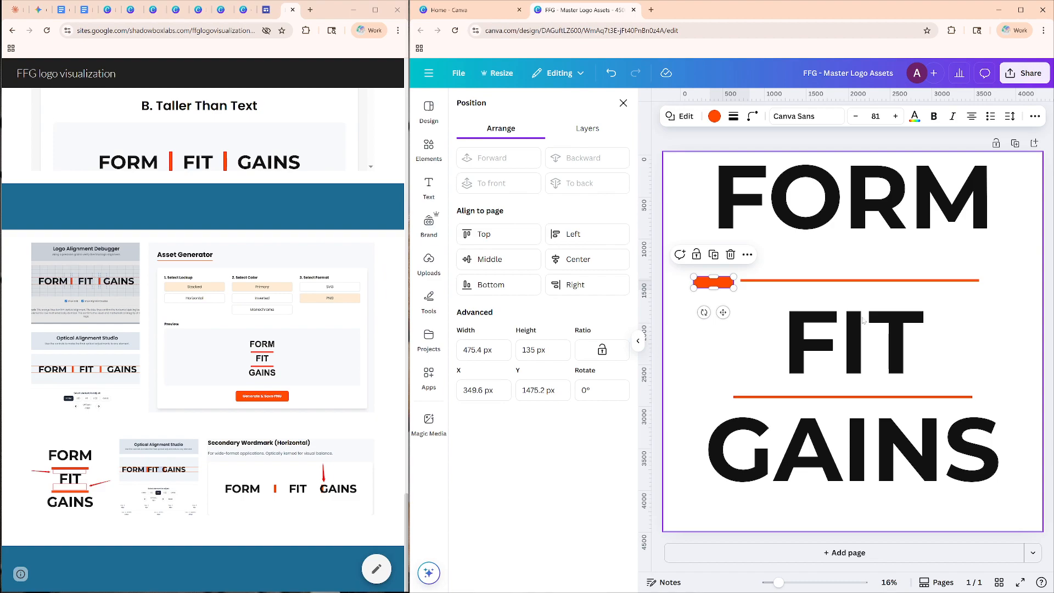
pyautogui.moveTo(730, 282); pyautogui.dragTo(766, 267)
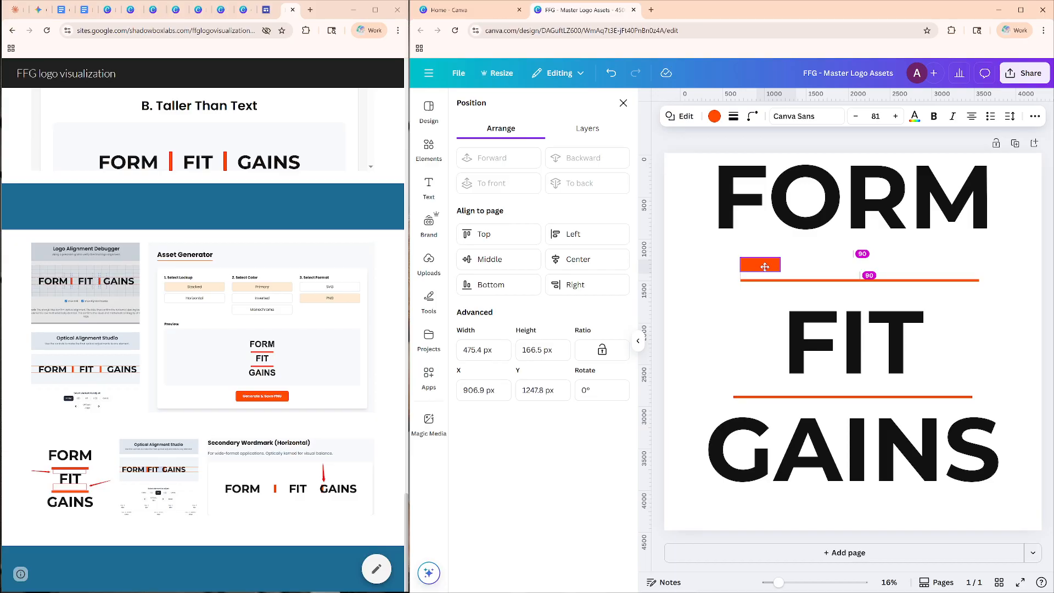
pyautogui.moveTo(765, 267); pyautogui.dragTo(765, 267)
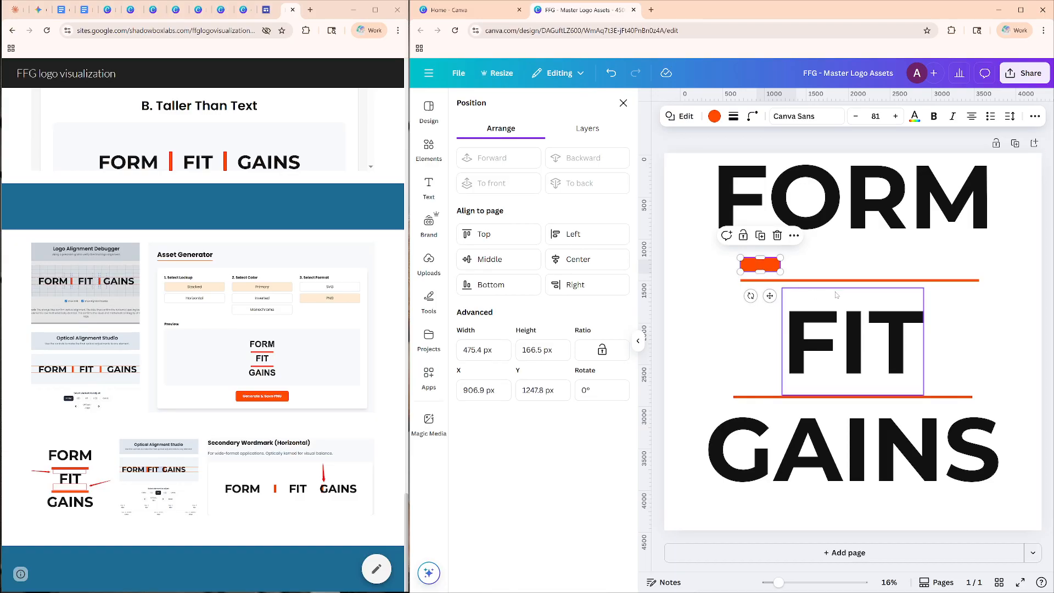
# Center the thin upper separator horizontally on the page at X 825 px, keeping it between FORM and FIT.
pyautogui.click(961, 280)
pyautogui.moveTo(961, 280); pyautogui.dragTo(953, 281)
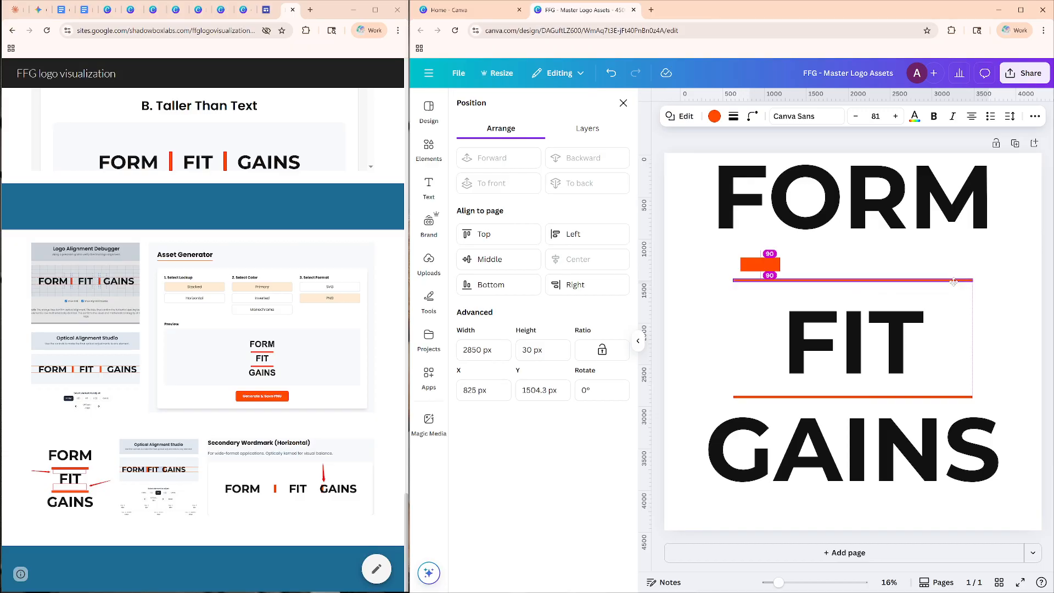
pyautogui.moveTo(953, 282); pyautogui.dragTo(954, 282)
# Widen the orange block to 2850 px and center it over the thin upper separator at X 825 px, about Y 1353 px.
pyautogui.moveTo(772, 264); pyautogui.dragTo(865, 275)
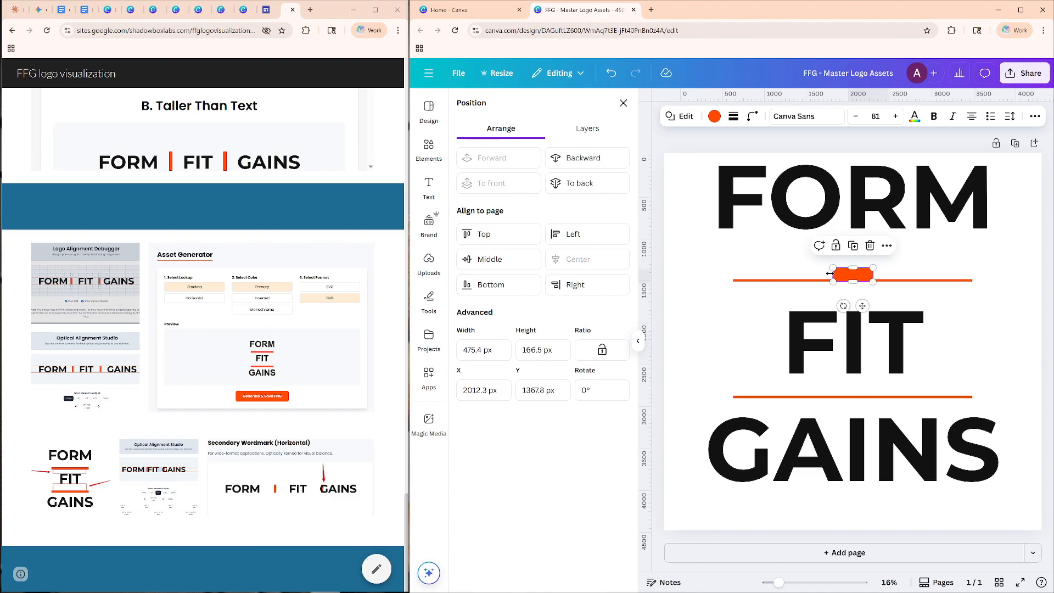
pyautogui.click(946, 280)
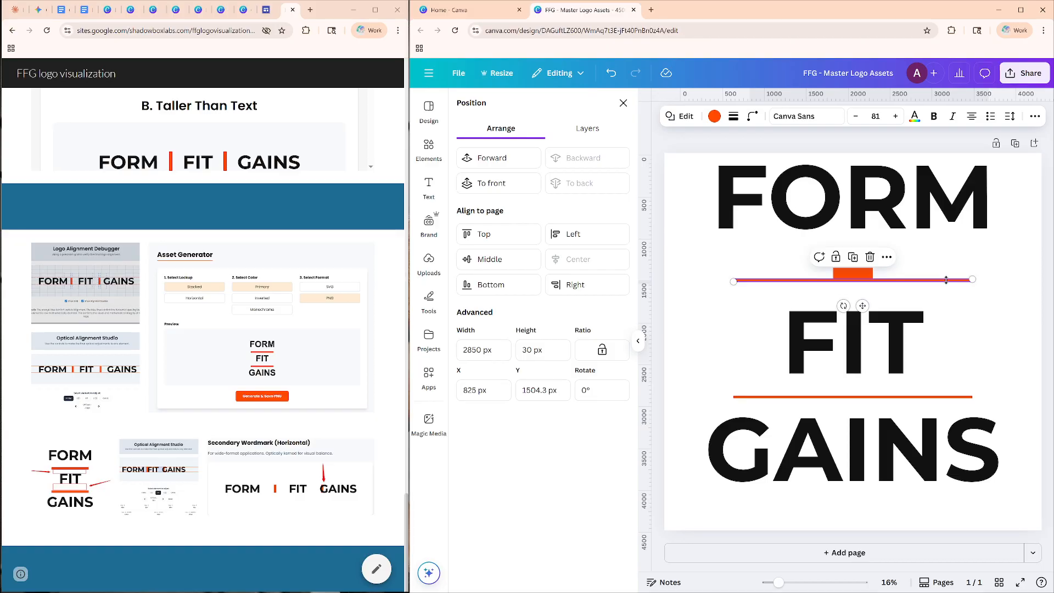
pyautogui.click(865, 270)
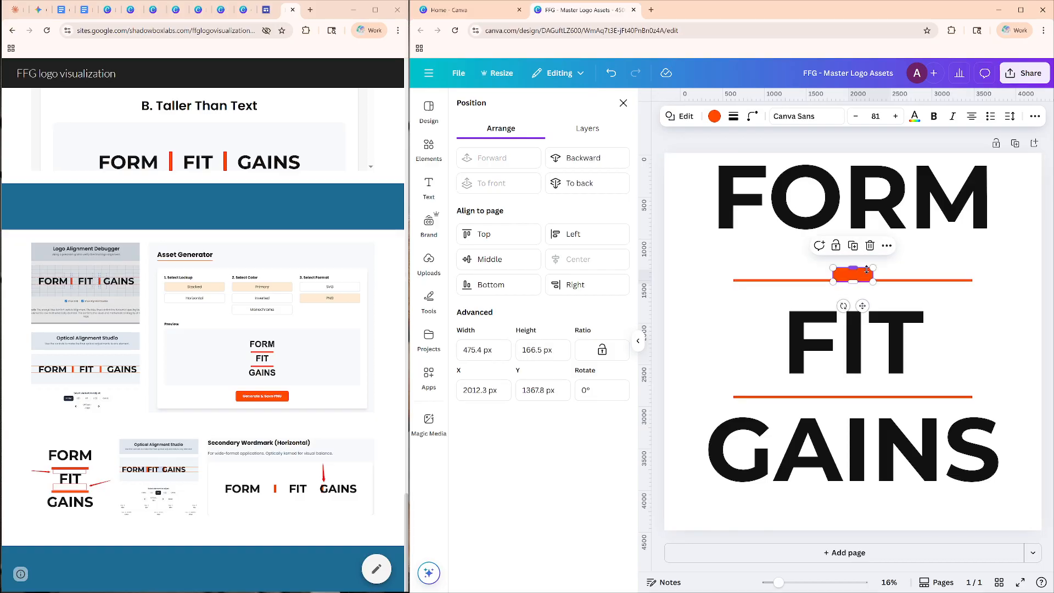
pyautogui.click(478, 349)
pyautogui.write('2850')
pyautogui.press('Return')
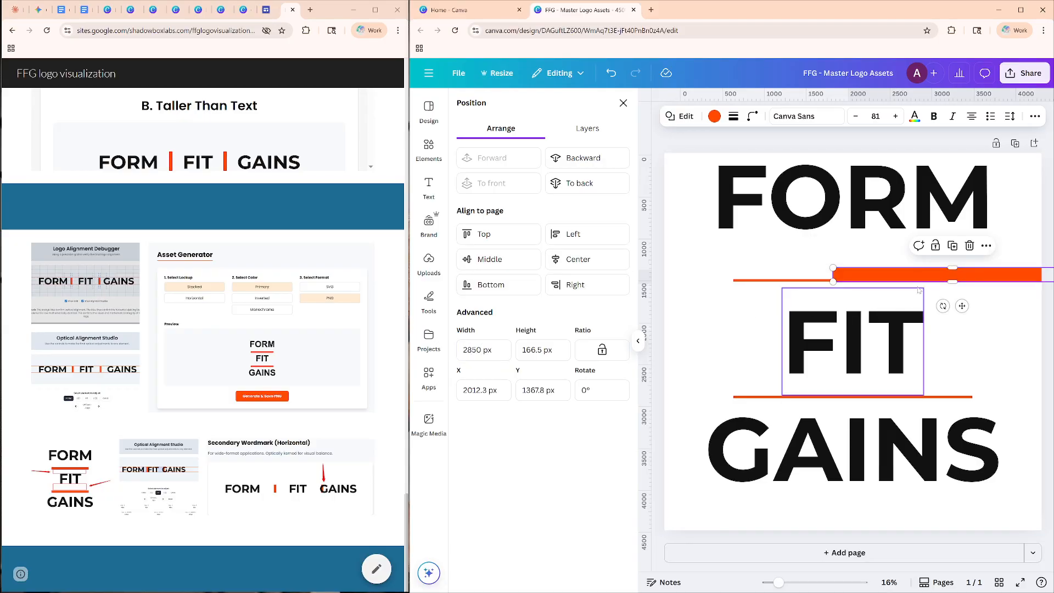
pyautogui.moveTo(916, 277); pyautogui.dragTo(815, 273)
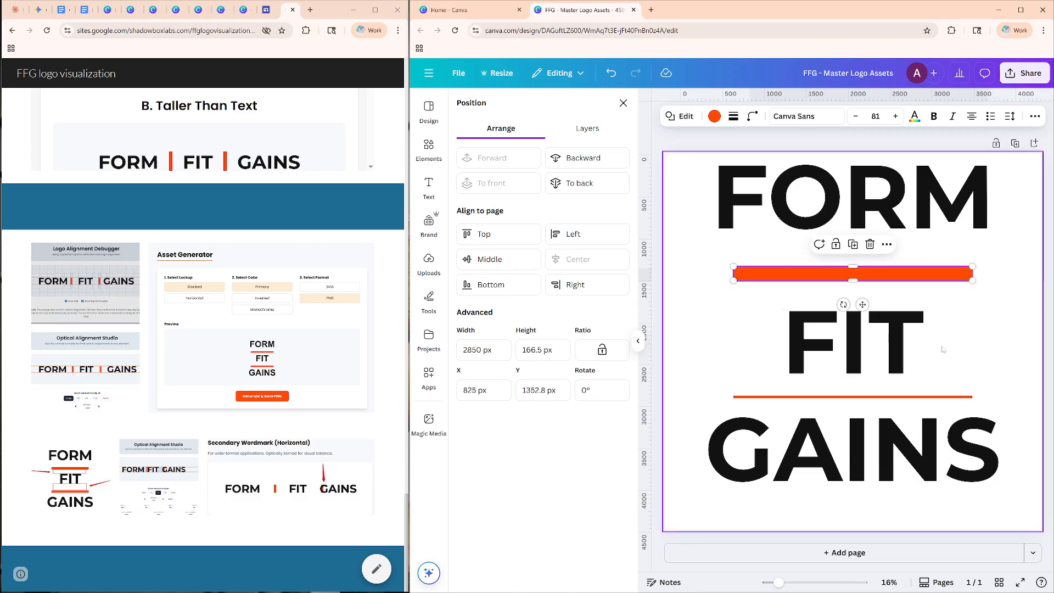
pyautogui.click(983, 348)
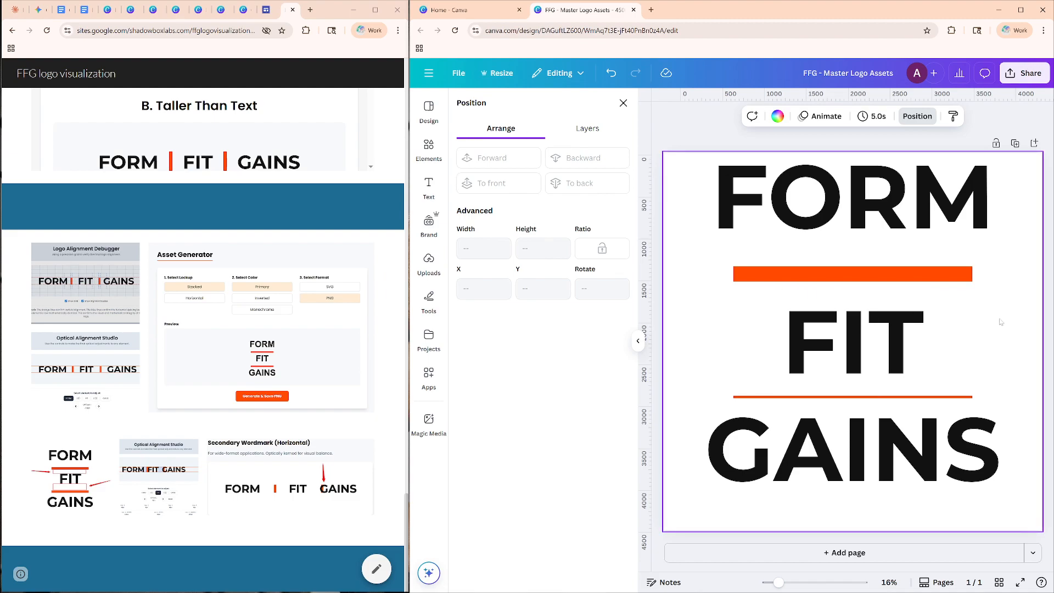
# Set the height of the thick orange bar between FORM and FIT to 80 px.
pyautogui.click(851, 276)
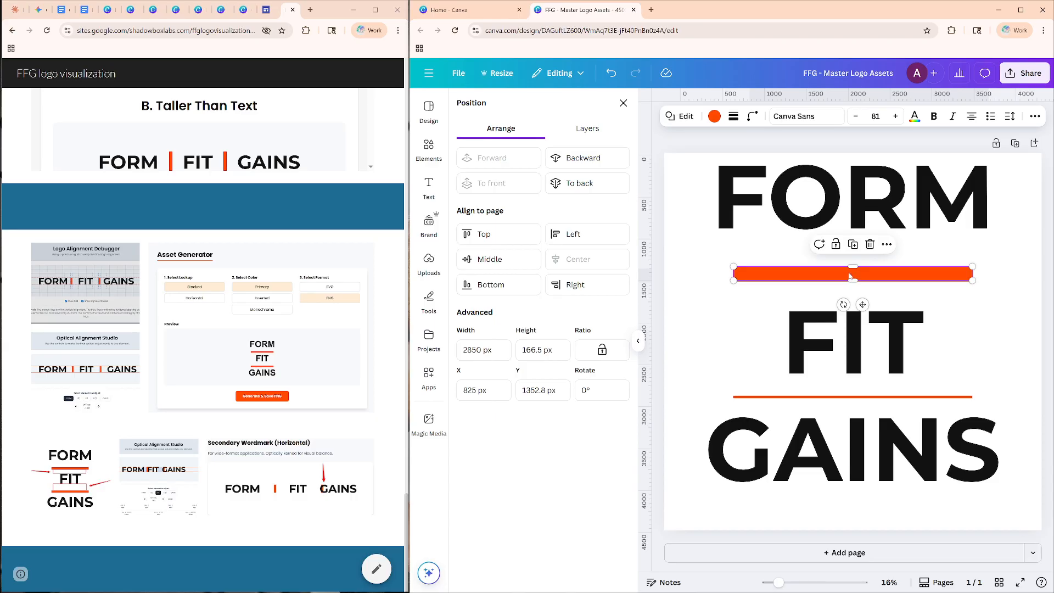
pyautogui.doubleClick(529, 350)
pyautogui.write('805')
pyautogui.press('Return')
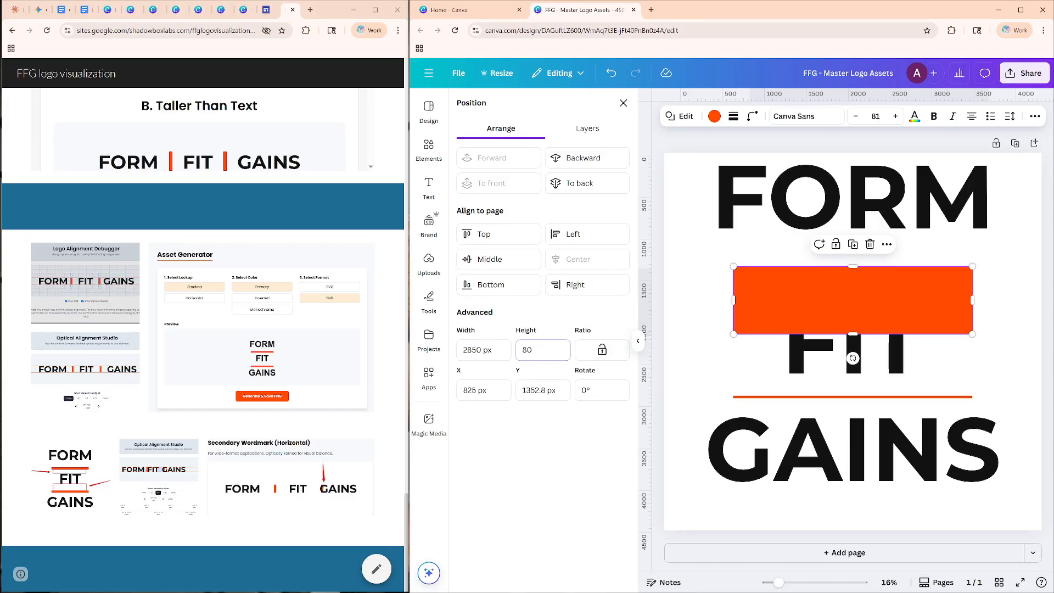
pyautogui.press('Return')
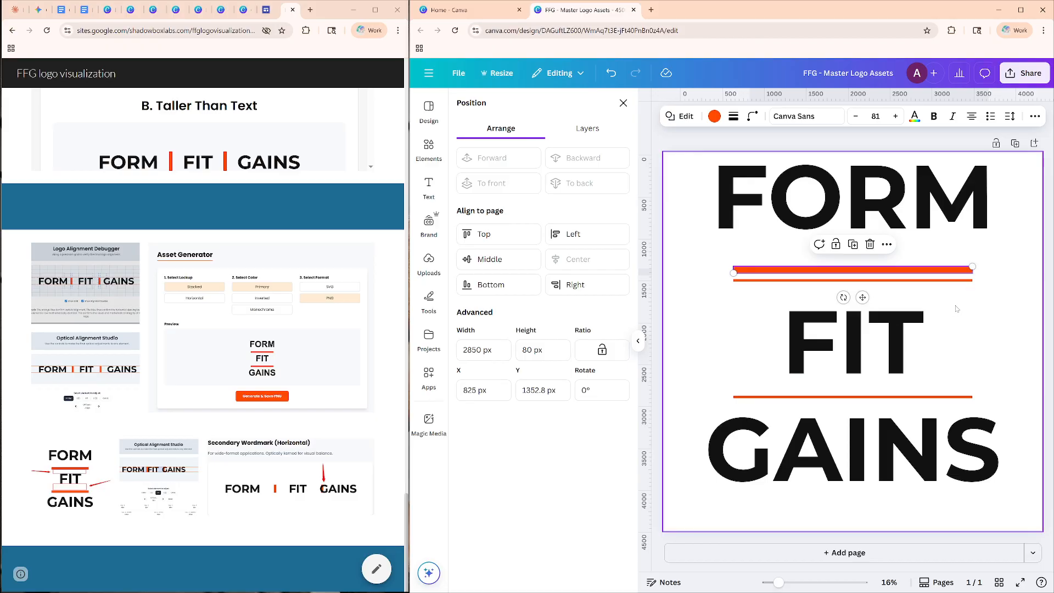
pyautogui.click(948, 306)
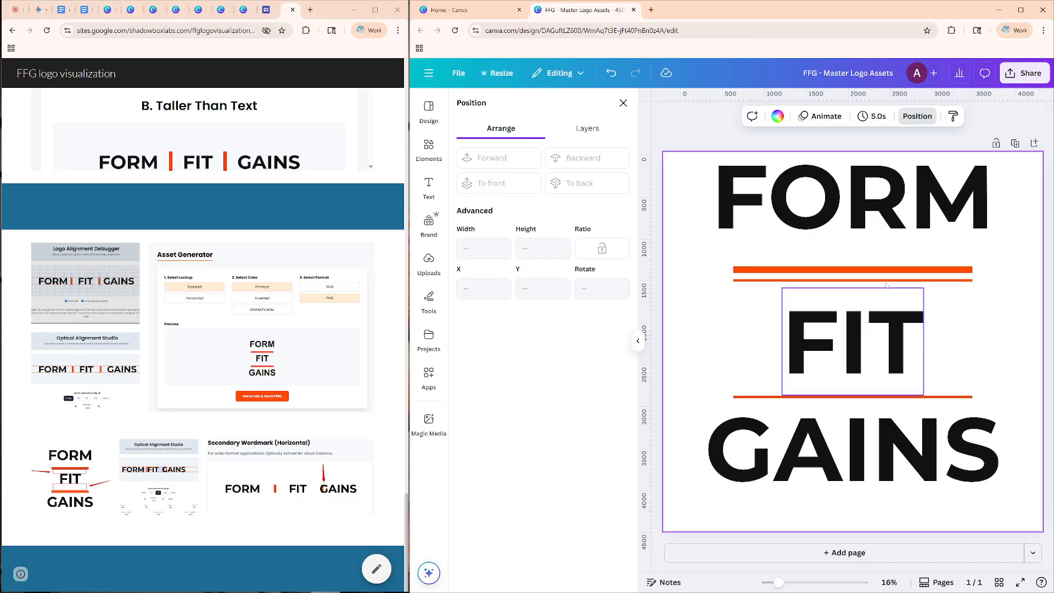
# Delete the thin 30 px separator between the 80 px orange bar and FIT.
pyautogui.click(888, 290)
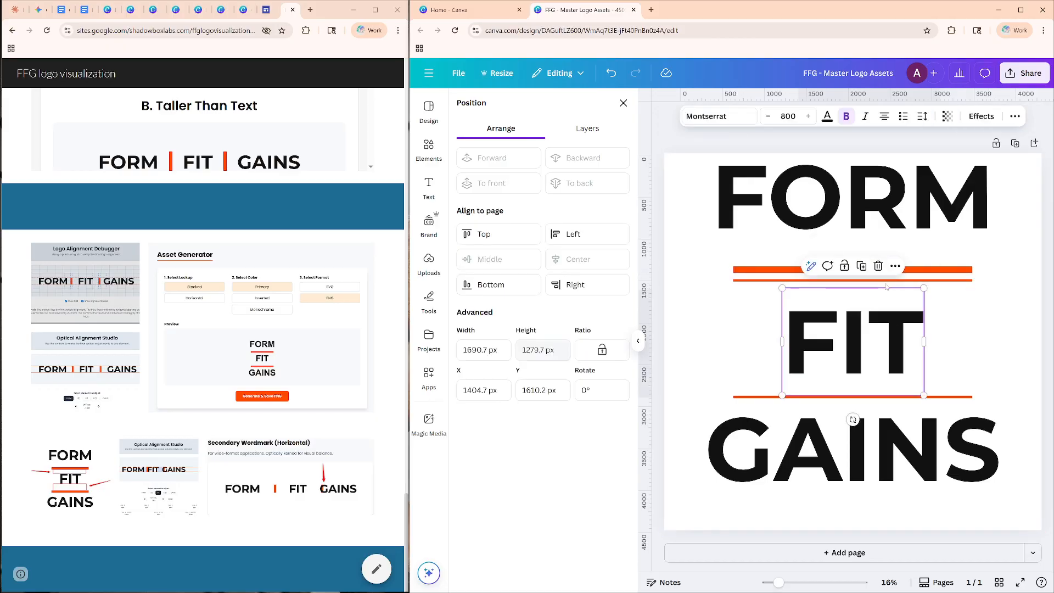
pyautogui.click(914, 268)
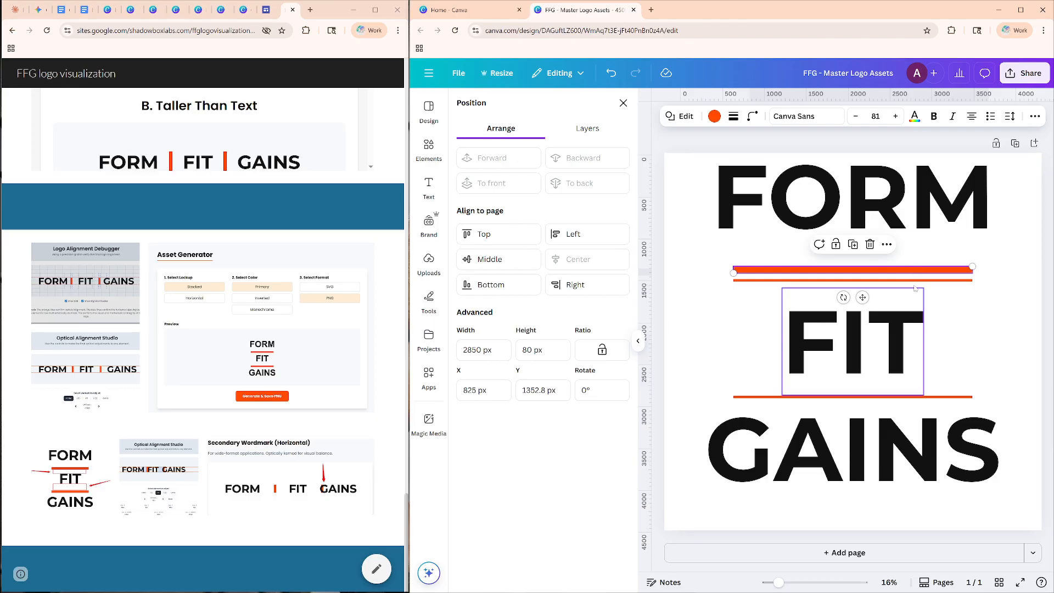
pyautogui.click(929, 280)
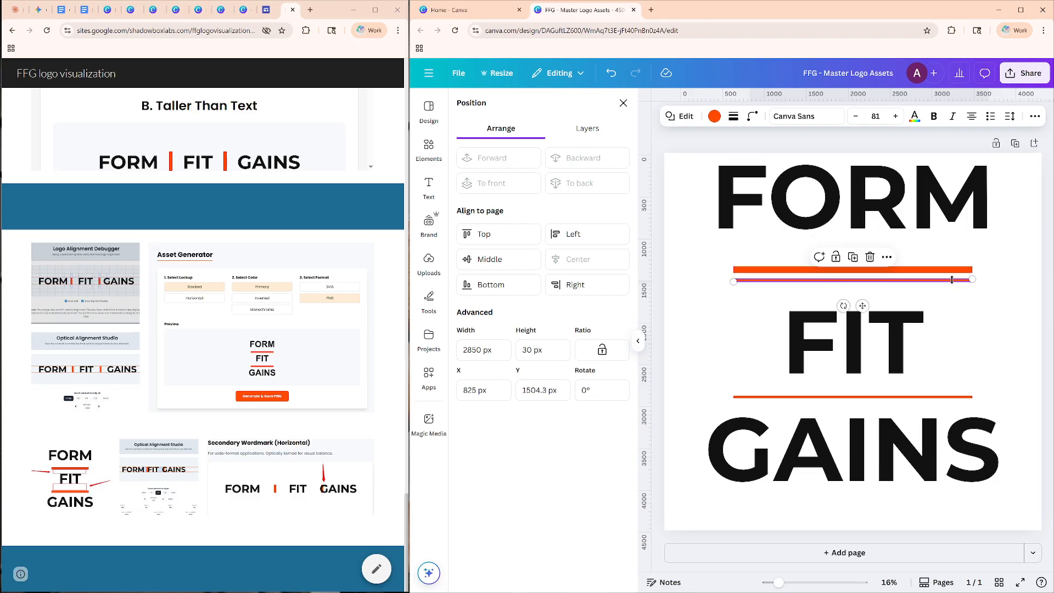
pyautogui.click(870, 259)
# Shift the 80 px orange bar slightly up to about Y 1344 px between FORM and FIT.
pyautogui.click(868, 271)
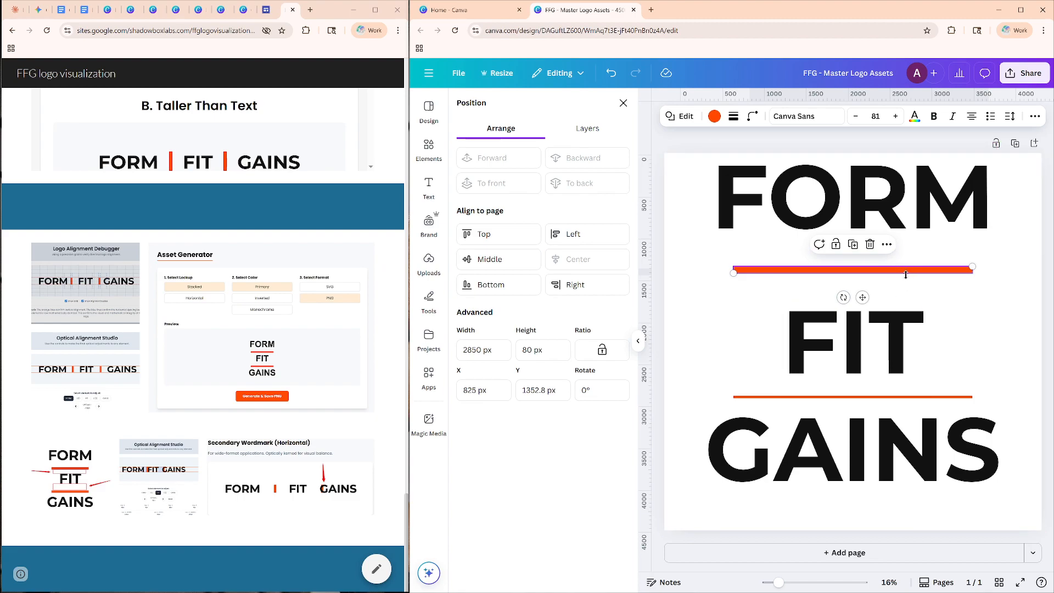
pyautogui.moveTo(862, 297)
pyautogui.mouseDown()
pyautogui.moveTo(866, 312)
pyautogui.moveTo(864, 287)
pyautogui.moveTo(865, 300)
pyautogui.mouseUp()
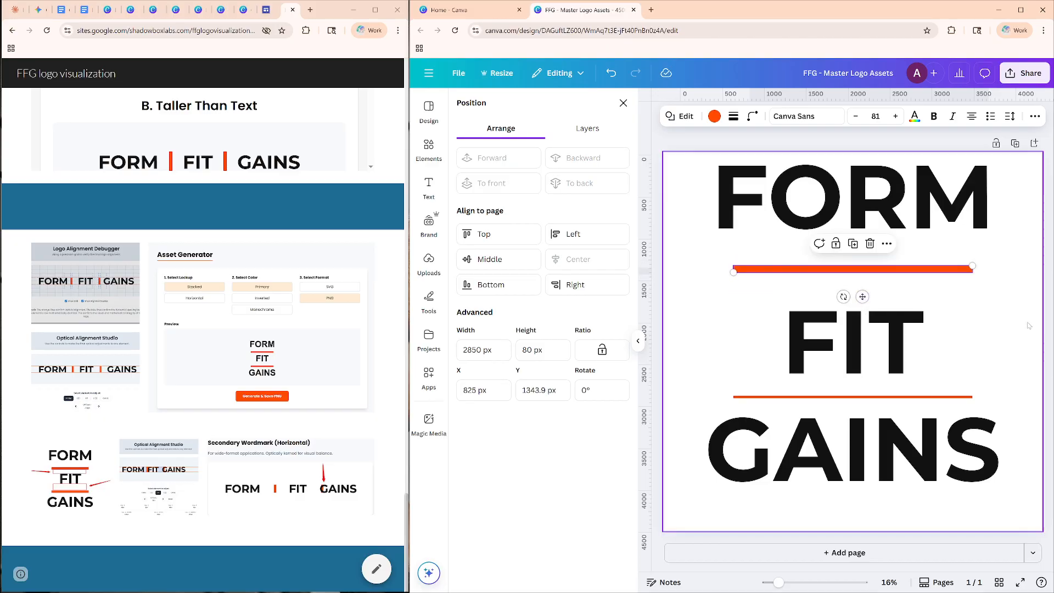
pyautogui.click(932, 254)
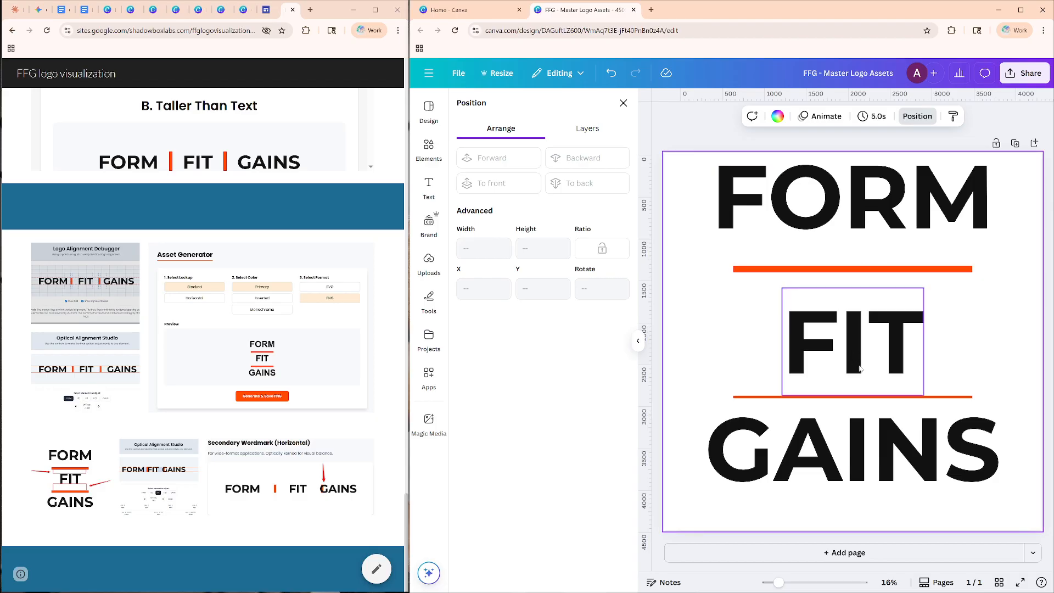
# Set the height of the separator between FIT and GAINS to 80 px and move it up to about Y 2810 px.
pyautogui.click(951, 397)
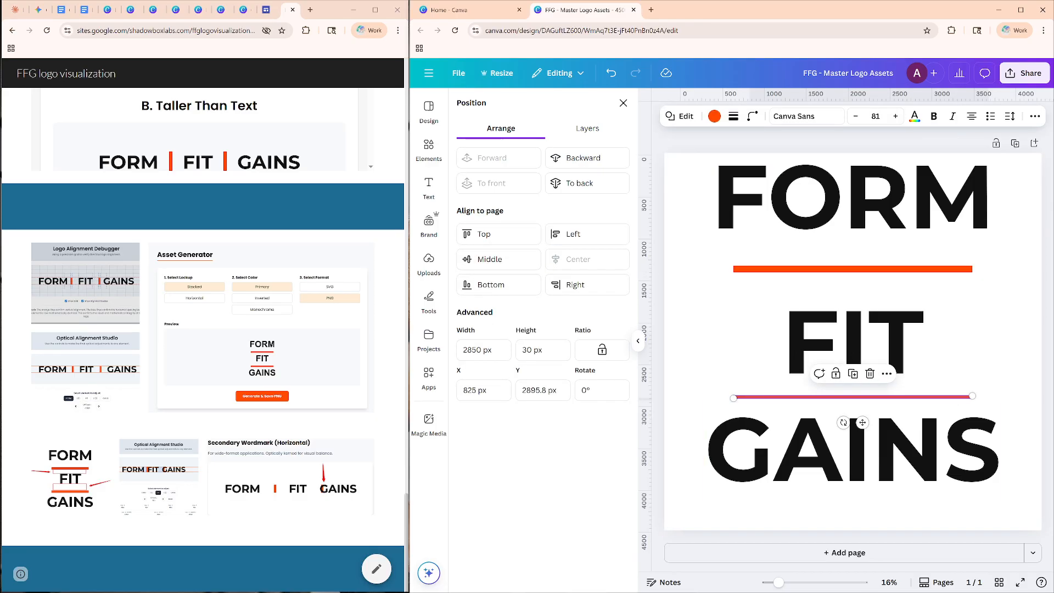
pyautogui.click(532, 350)
pyautogui.write('80')
pyautogui.press('Return')
pyautogui.click(672, 364)
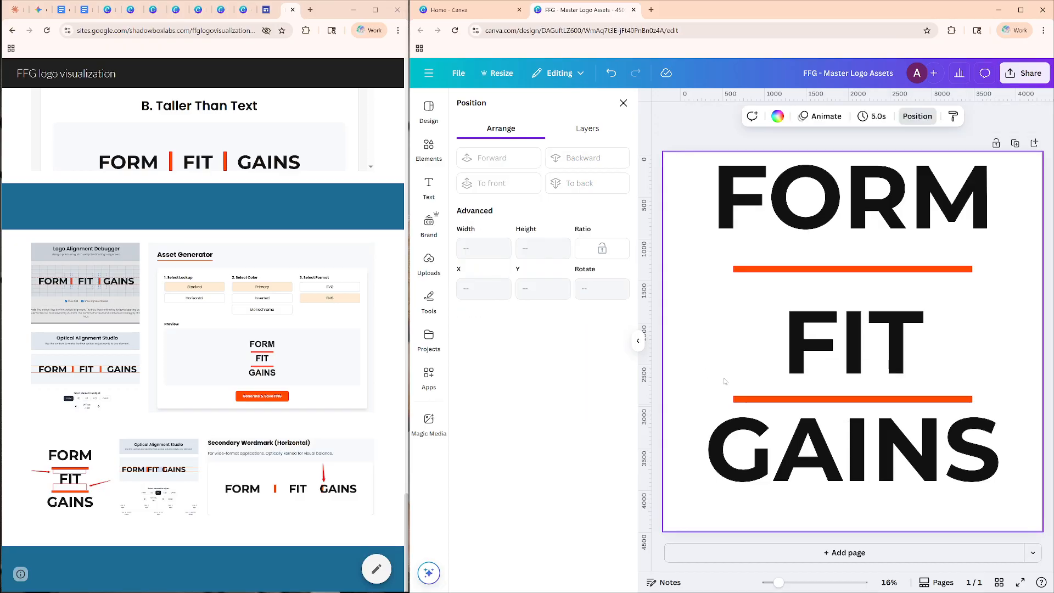
pyautogui.click(823, 399)
pyautogui.moveTo(835, 399)
pyautogui.mouseDown()
pyautogui.moveTo(836, 383)
pyautogui.moveTo(837, 392)
pyautogui.mouseUp()
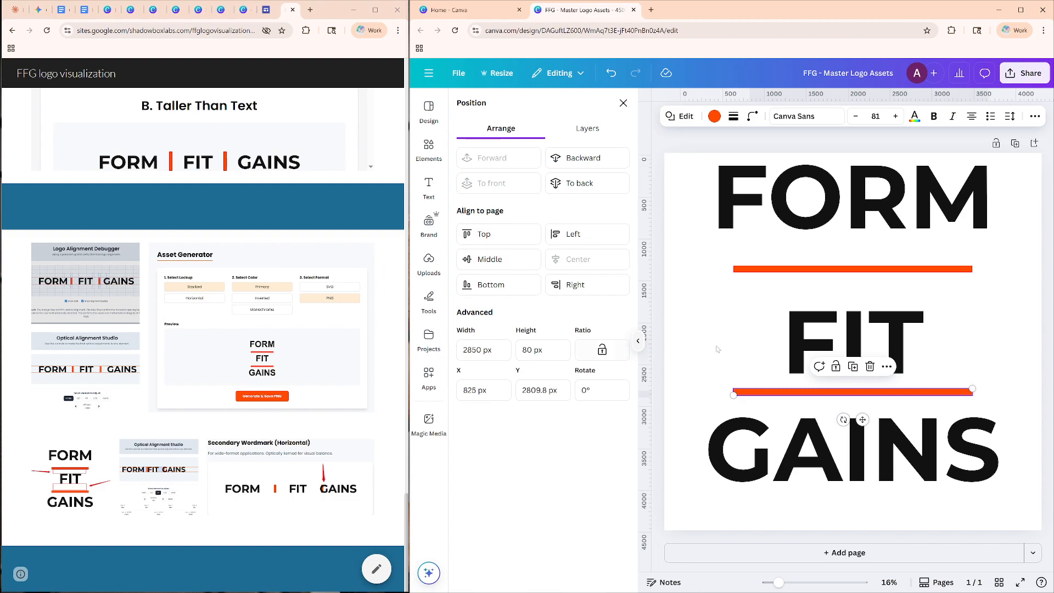
# Move the upper separator down to about Y 1570 px, close above FIT, and bring FORM down to about Y 331 px.
pyautogui.moveTo(836, 272)
pyautogui.mouseDown()
pyautogui.moveTo(836, 292)
pyautogui.moveTo(835, 253)
pyautogui.moveTo(835, 301)
pyautogui.moveTo(835, 273)
pyautogui.moveTo(834, 286)
pyautogui.mouseUp()
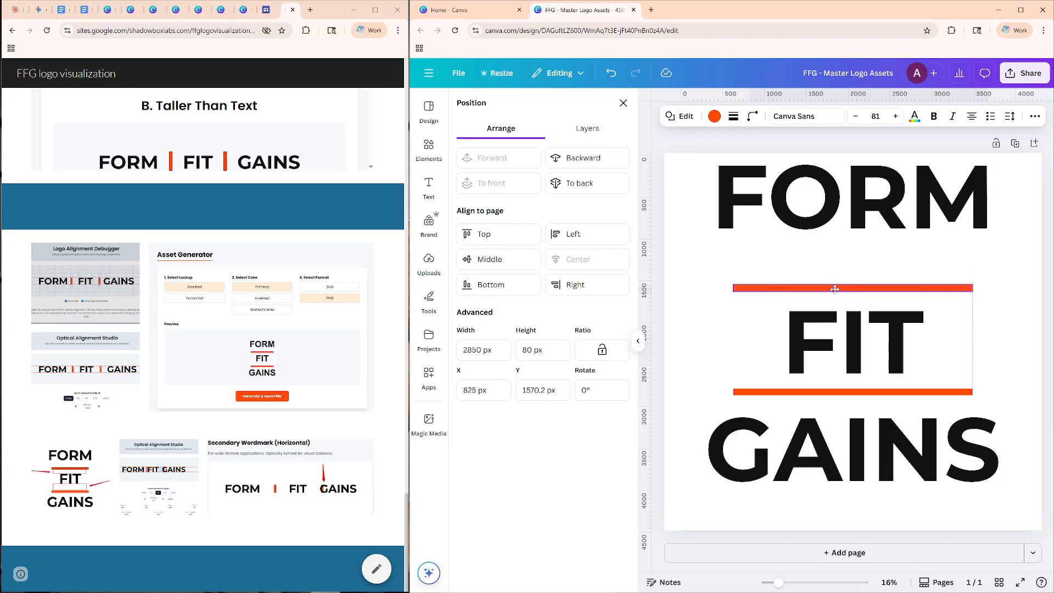
pyautogui.hotkey('shift', 'Down')
pyautogui.hotkey('shift', 'Down')
pyautogui.hotkey('shift', 'Down')
pyautogui.hotkey('shift', 'Down')
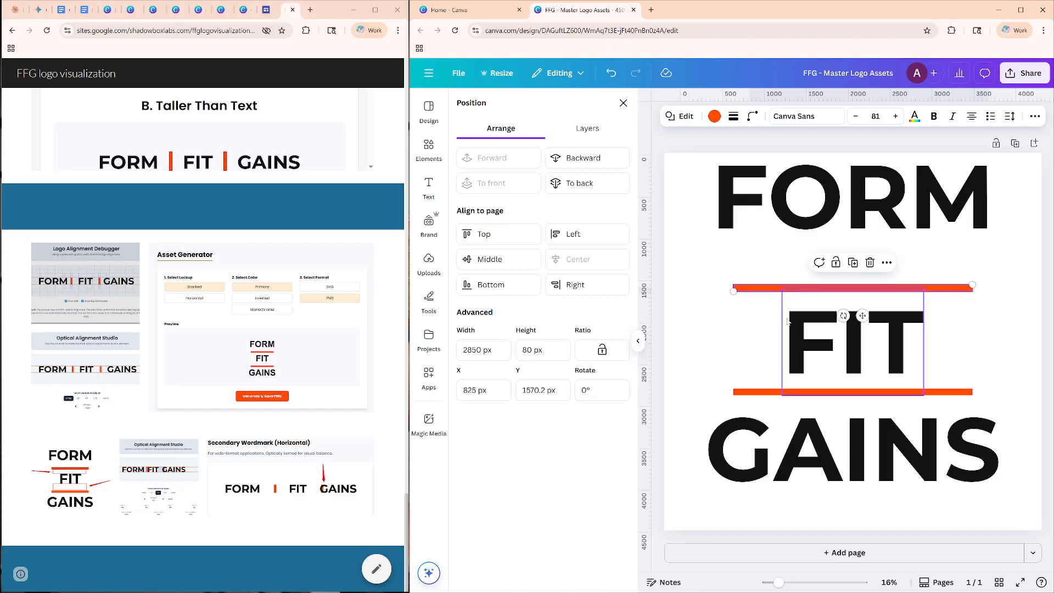
pyautogui.moveTo(827, 201); pyautogui.dragTo(827, 240)
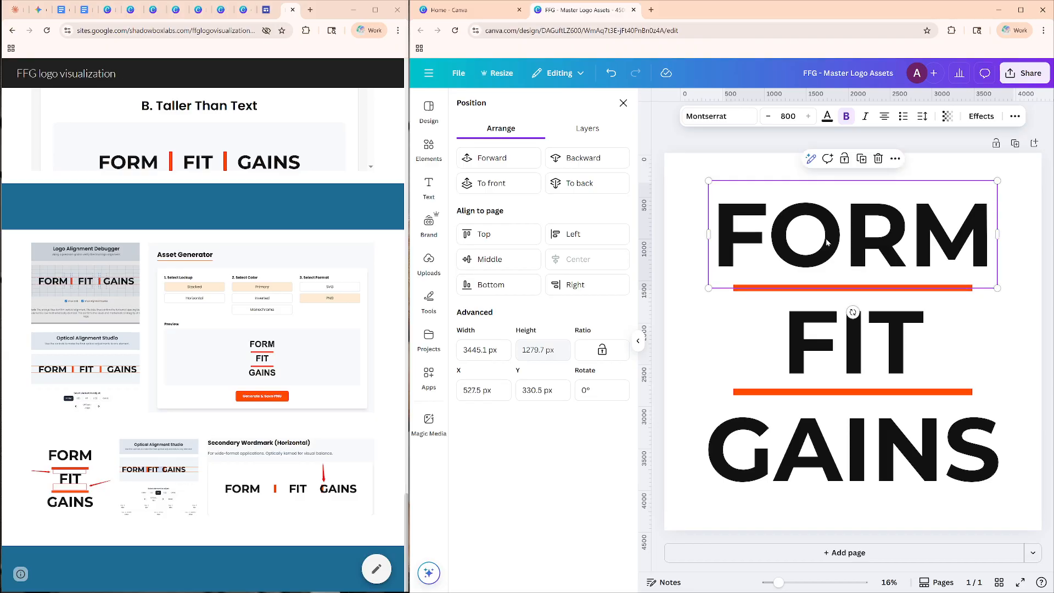
pyautogui.click(1007, 373)
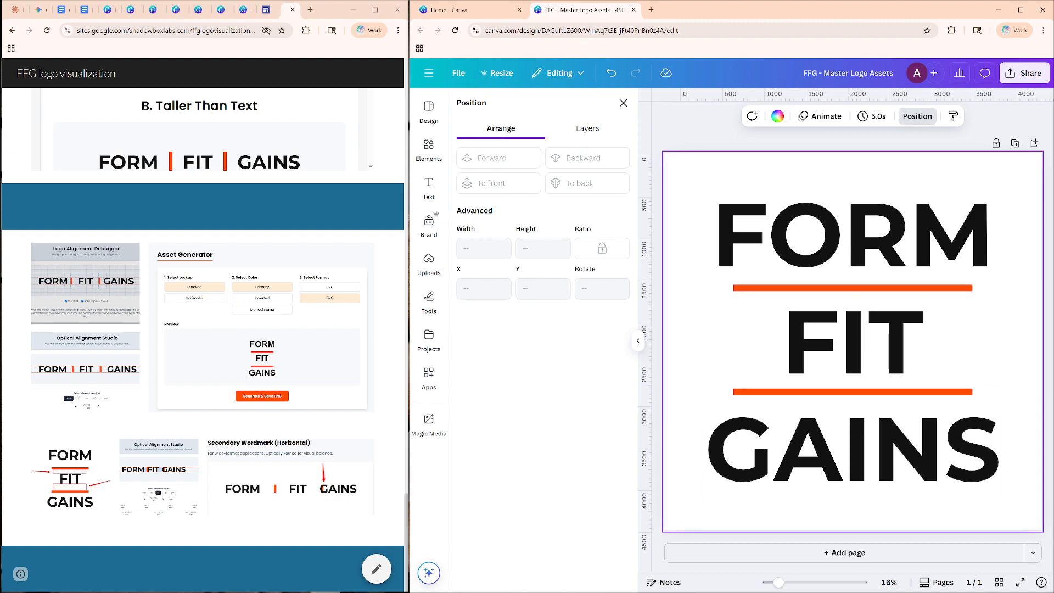
# Consult the symmetrical-spacing instructions in the Google Doc, add a 1350 × 1350 px rectangle over FIT as a spacer block and color it turquoise.
pyautogui.click(62, 10)
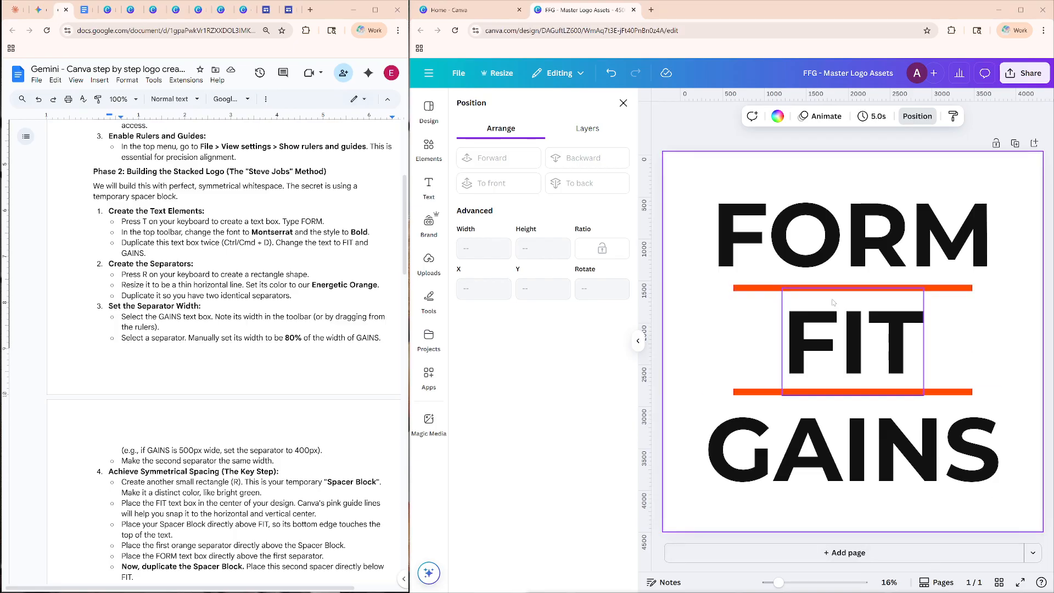
pyautogui.scroll(-1, 65, 360)
pyautogui.scroll(-3, 219, 352)
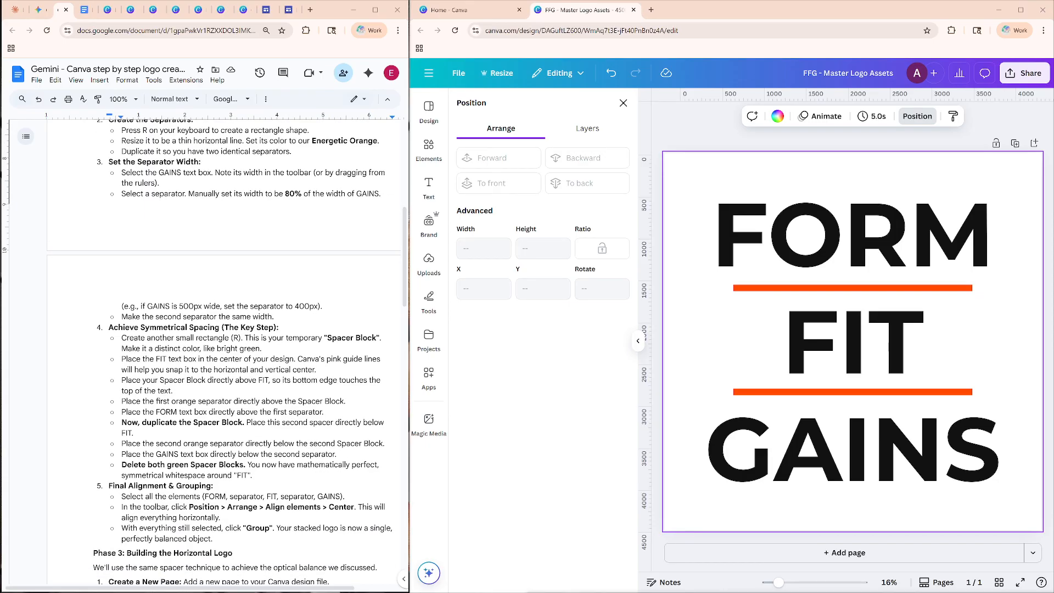
pyautogui.click(109, 327)
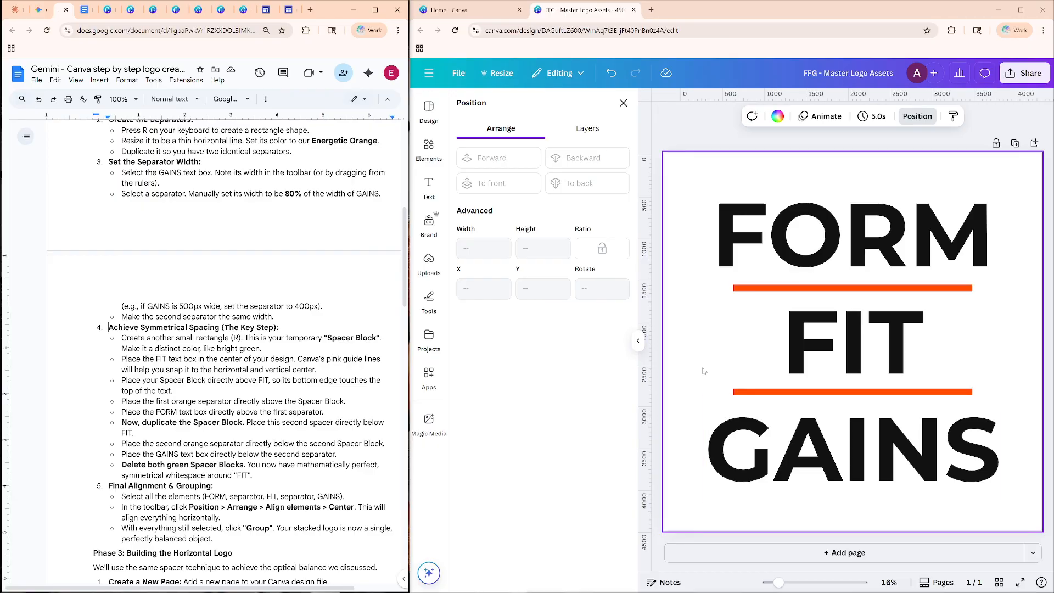
pyautogui.press('r')
pyautogui.moveTo(896, 331); pyautogui.dragTo(810, 343)
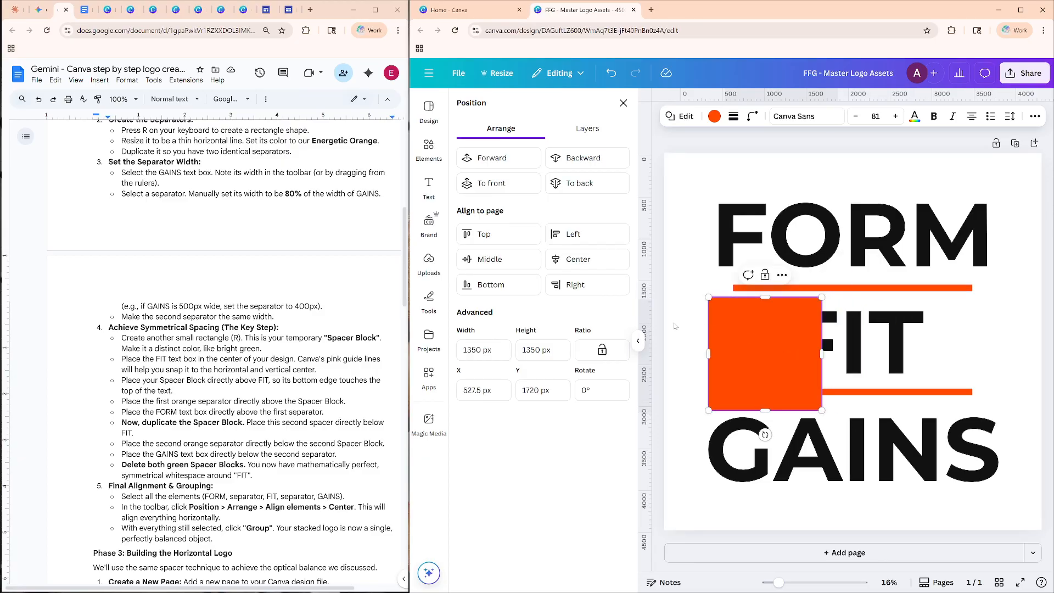
pyautogui.click(714, 116)
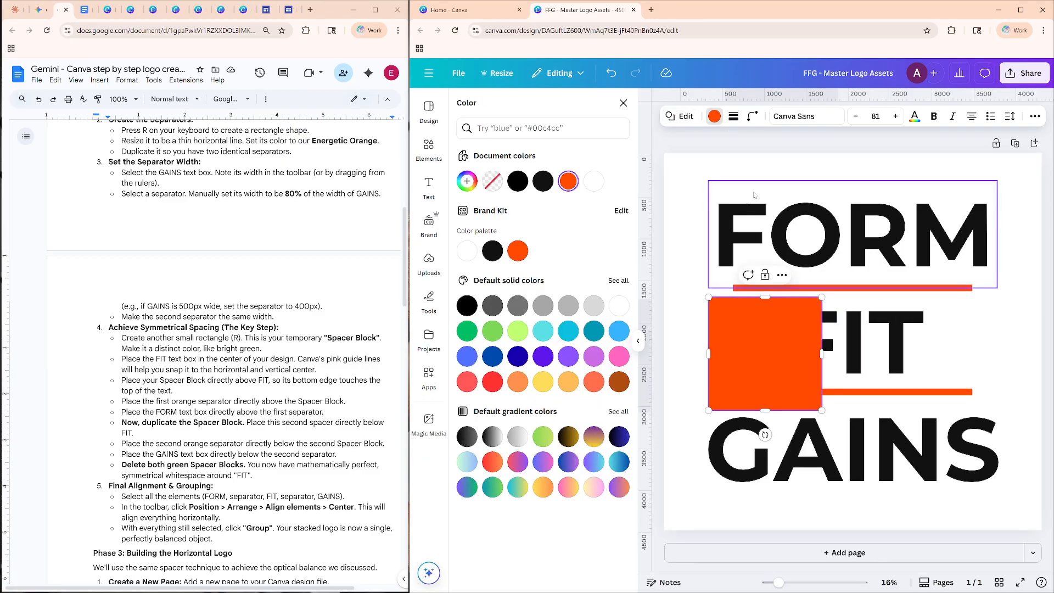
pyautogui.click(544, 332)
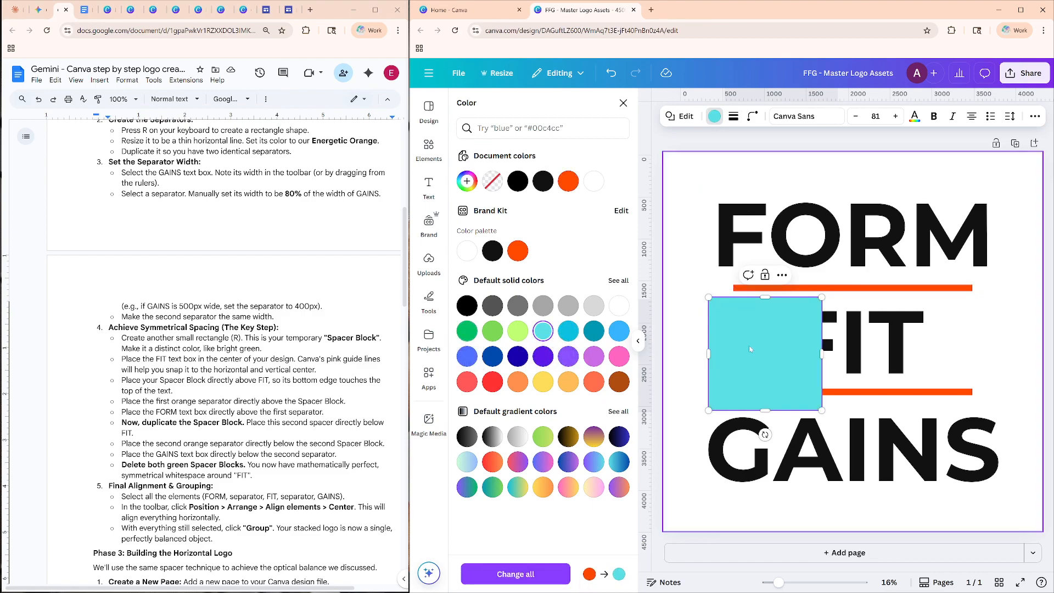
# Flatten the turquoise spacer block into a thin strip and fit it between FORM and the upper orange separator.
pyautogui.moveTo(755, 409); pyautogui.dragTo(757, 323)
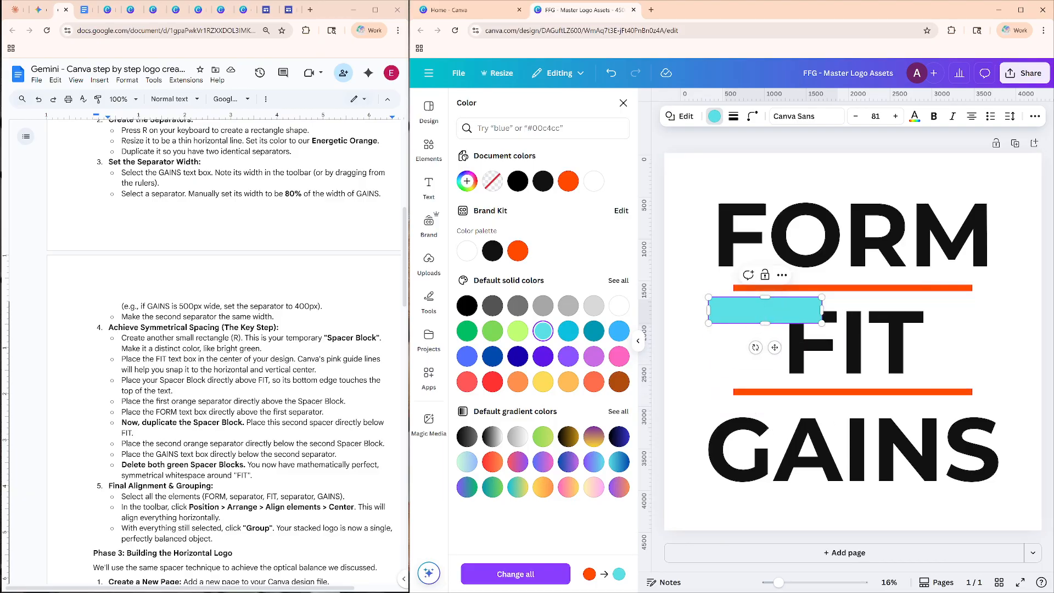
pyautogui.moveTo(775, 347); pyautogui.dragTo(767, 333)
pyautogui.moveTo(757, 288); pyautogui.dragTo(757, 295)
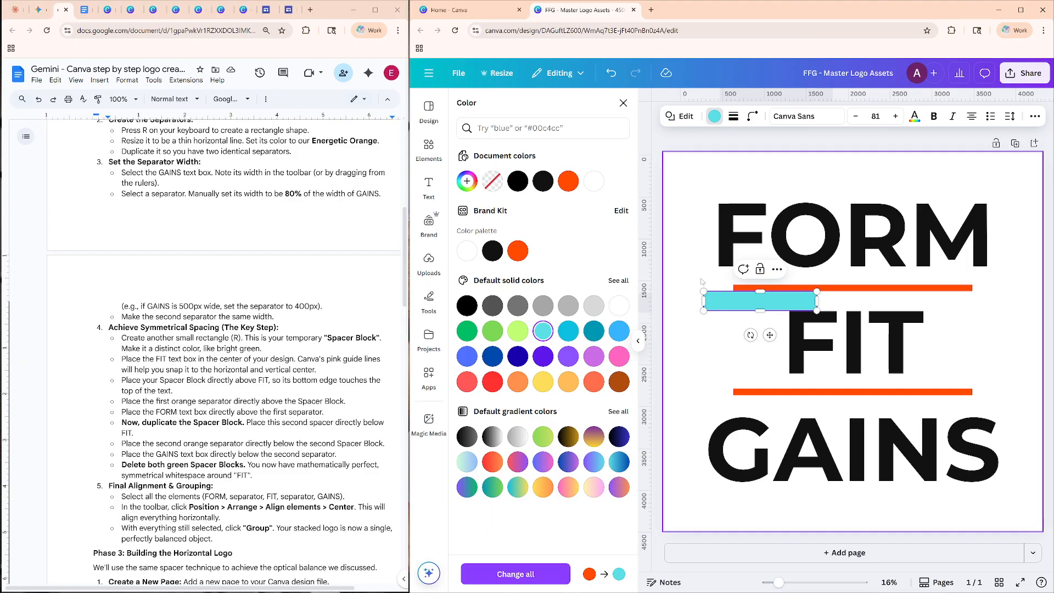
pyautogui.moveTo(769, 335); pyautogui.dragTo(780, 311)
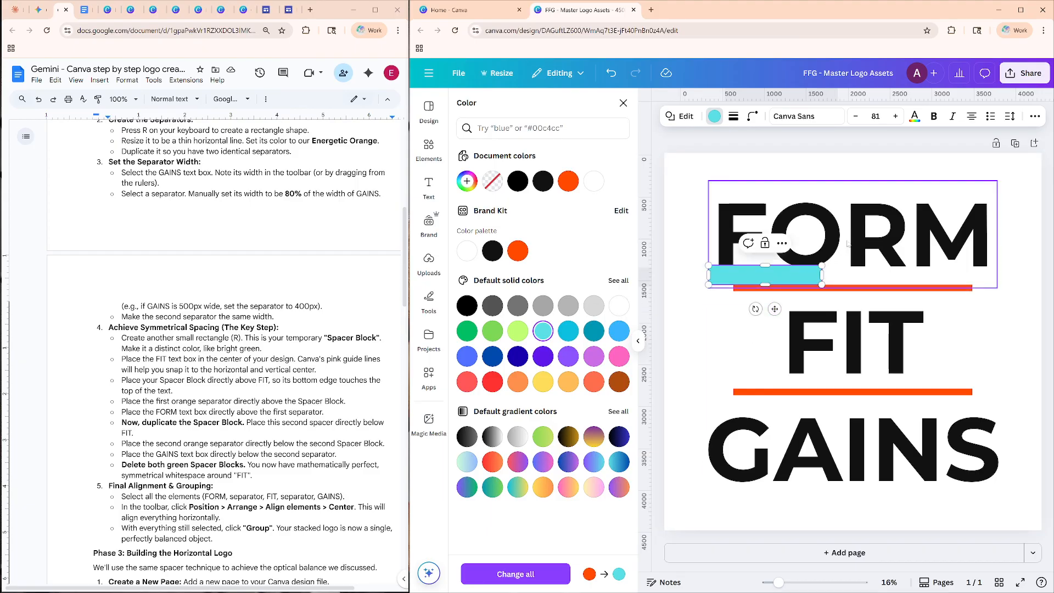
# Try shifting FORM up and down in small increments against the top edge of the turquoise spacer.
pyautogui.click(855, 246)
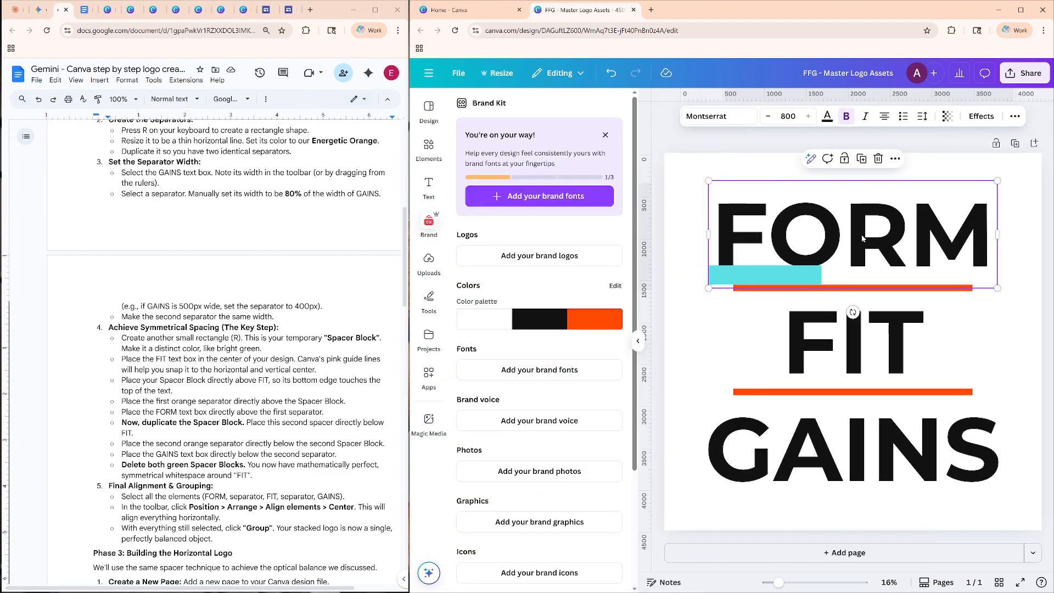
pyautogui.press('Up')
pyautogui.press('Up')
pyautogui.press('Up')
pyautogui.press('Up')
pyautogui.press('Up')
pyautogui.press('Up')
pyautogui.press('Up')
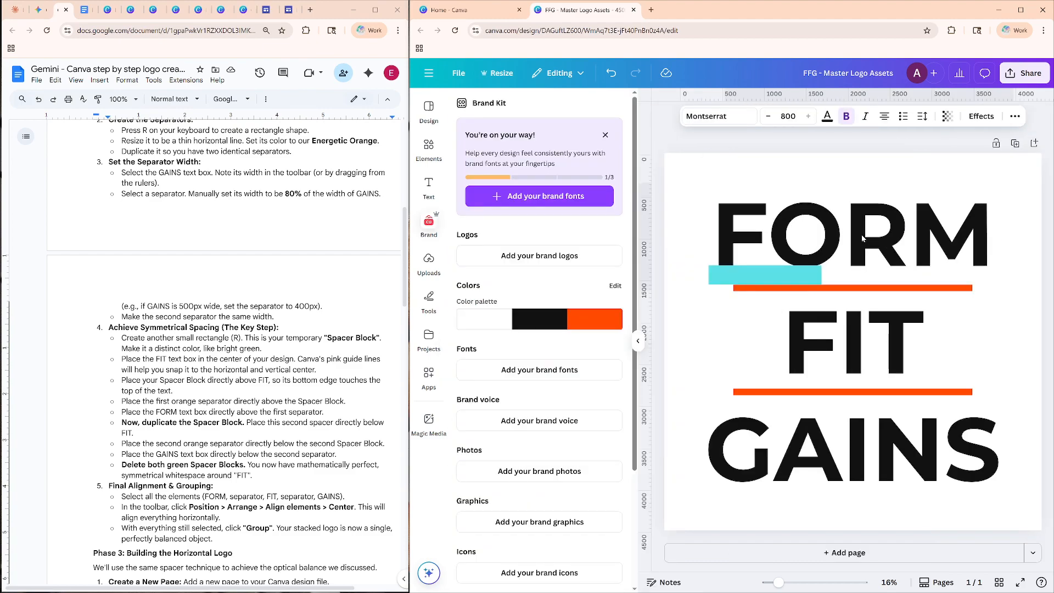
pyautogui.press('Up')
pyautogui.press('Up')
pyautogui.press('Up')
pyautogui.press('Up')
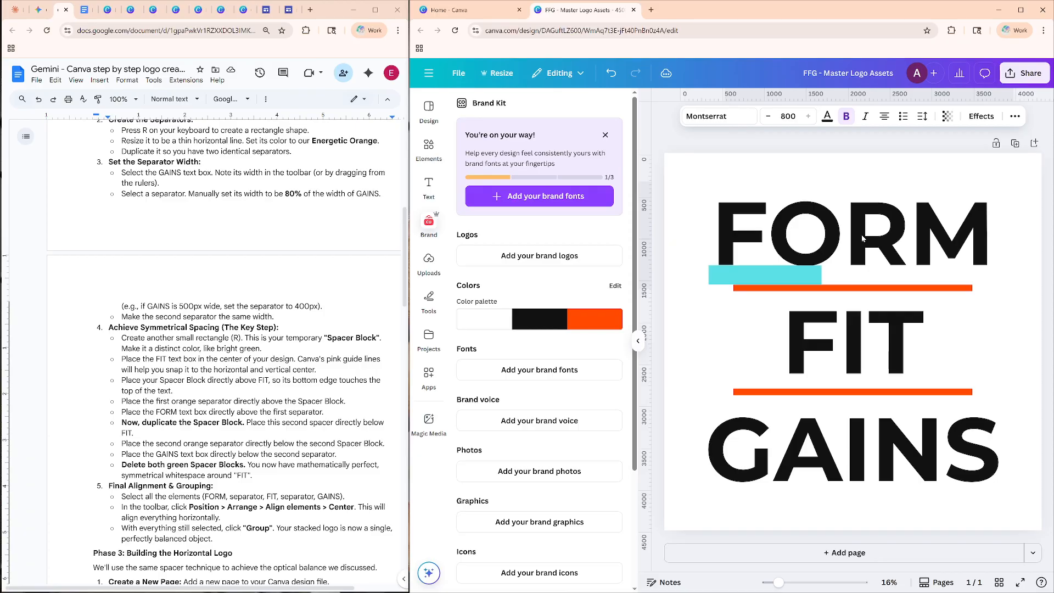
pyautogui.press('Down')
pyautogui.press('Down')
pyautogui.press('Down')
pyautogui.press('Down')
pyautogui.press('Down')
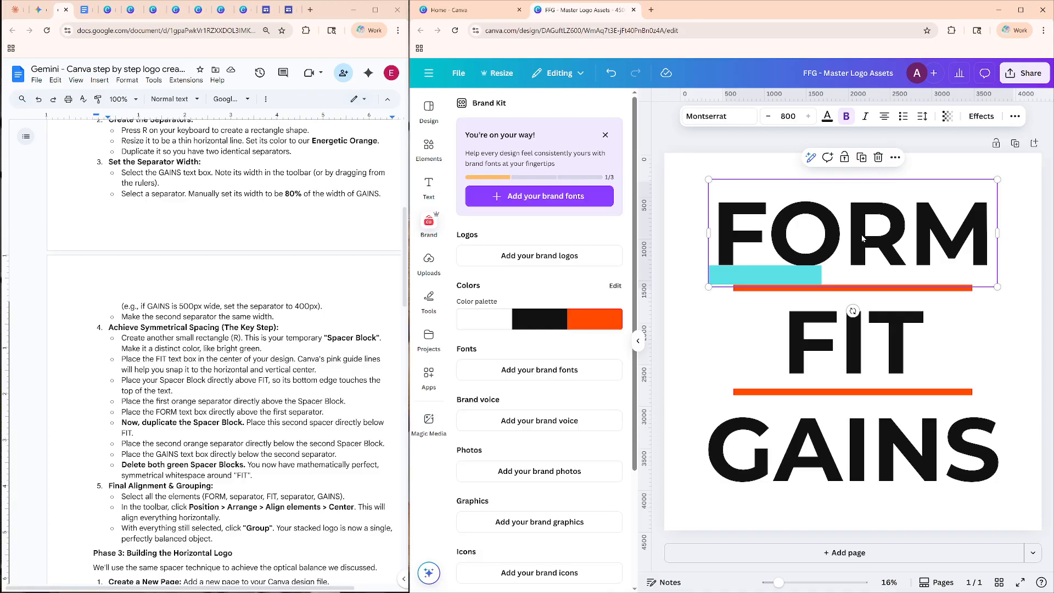
pyautogui.press('Down')
pyautogui.press('Down')
pyautogui.press('Down')
pyautogui.press('Down')
pyautogui.press('Down')
pyautogui.press('Down')
pyautogui.press('Down')
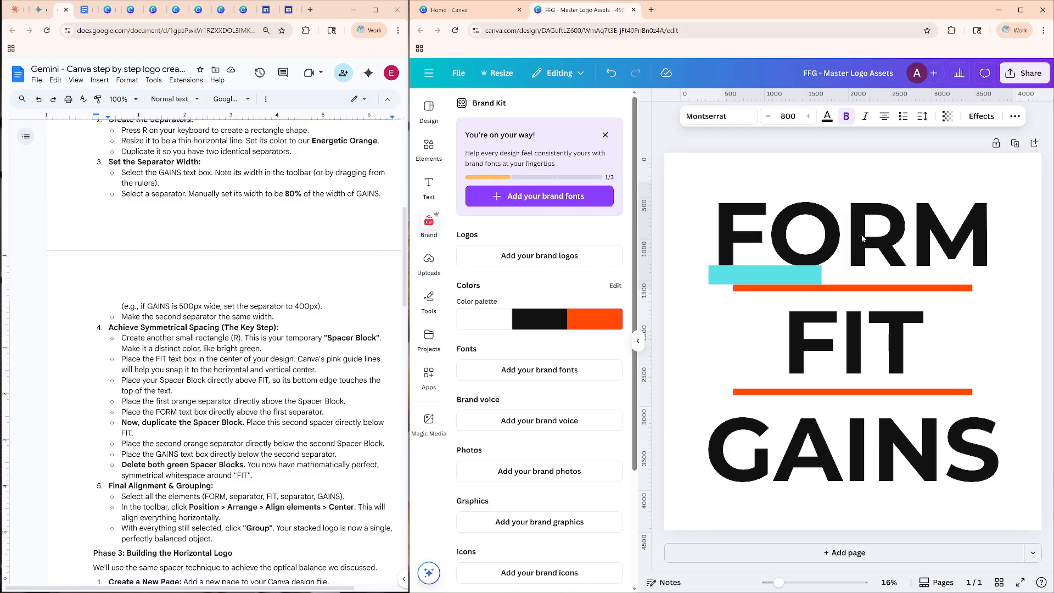
pyautogui.press('Down')
pyautogui.press('Down')
pyautogui.press('Down')
pyautogui.press('Down')
pyautogui.press('Down')
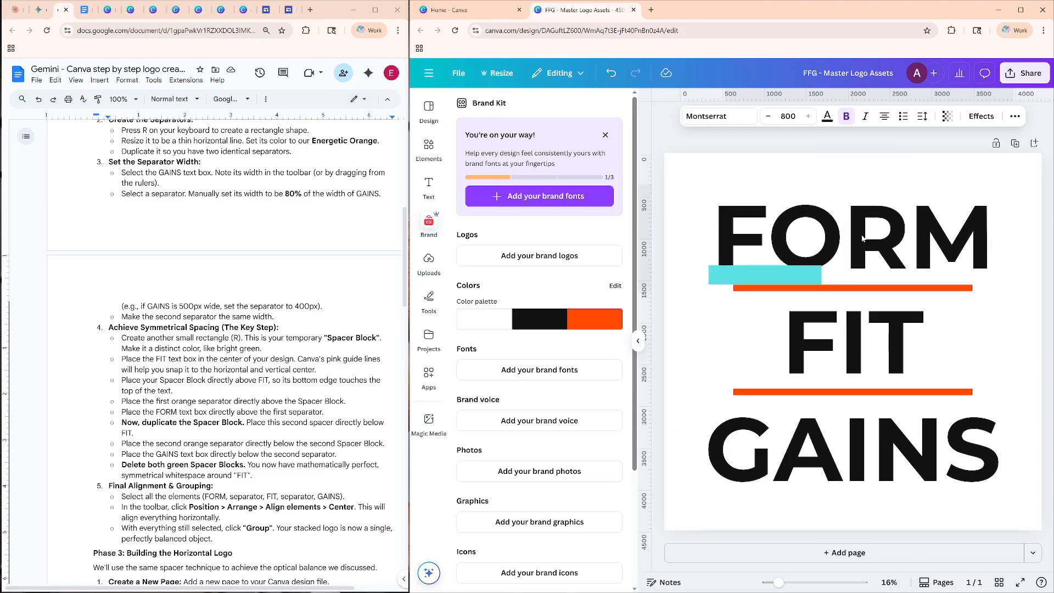
pyautogui.moveTo(855, 253)
pyautogui.mouseDown()
pyautogui.moveTo(854, 244)
pyautogui.moveTo(855, 256)
pyautogui.mouseUp()
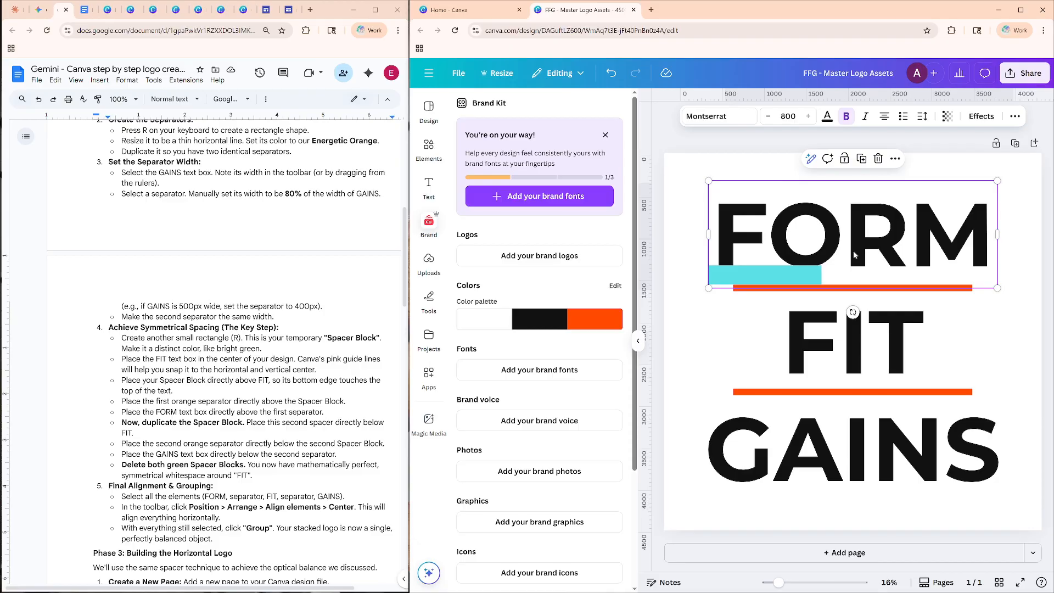
# Nudge FORM slightly up so the bottoms of its letters meet the top edge of the turquoise spacer.
pyautogui.press('Up')
pyautogui.press('Up')
pyautogui.press('Up')
pyautogui.press('Up')
pyautogui.press('Up')
pyautogui.press('Up')
pyautogui.press('Up')
pyautogui.press('Up')
pyautogui.press('Up')
pyautogui.press('Up')
pyautogui.press('Up')
pyautogui.press('Up')
pyautogui.press('Up')
pyautogui.press('Up')
pyautogui.press('Up')
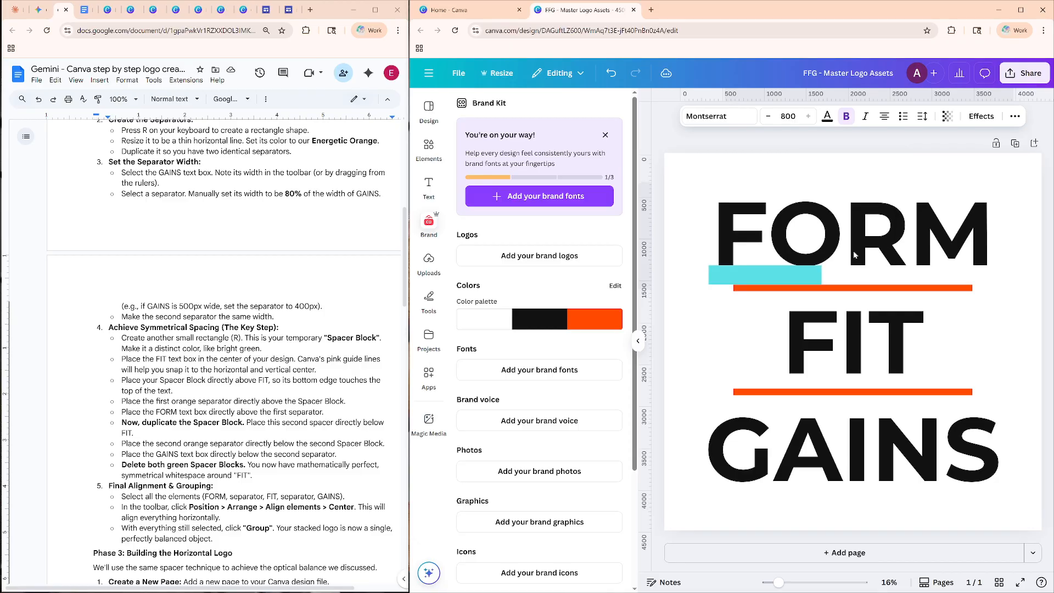
pyautogui.press('Up')
pyautogui.press('Up')
pyautogui.press('Up')
pyautogui.press('Up')
pyautogui.press('Up')
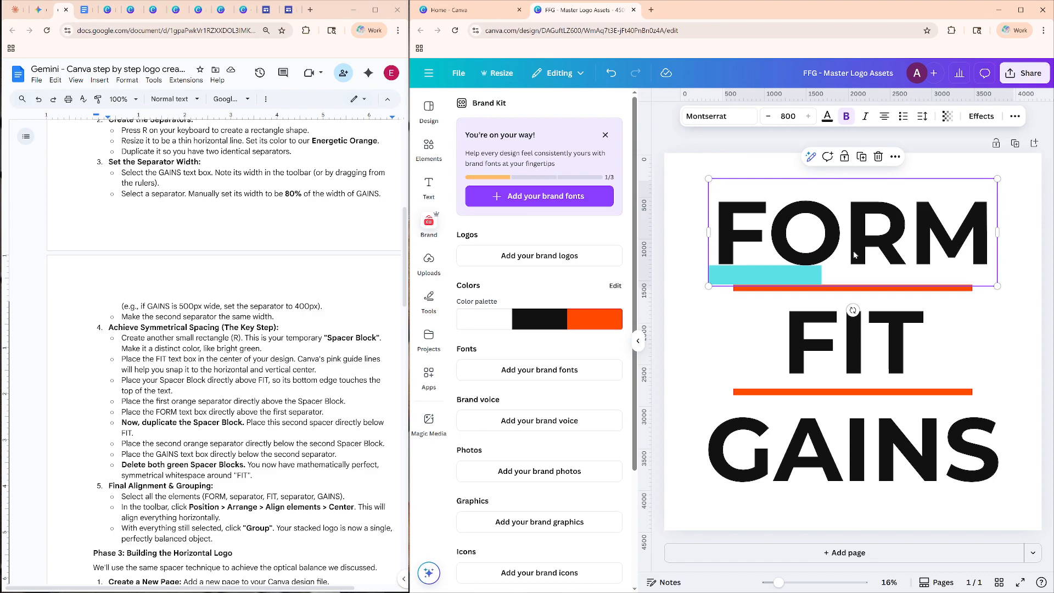
pyautogui.press('Up')
pyautogui.press('Up')
pyautogui.press('Up')
pyautogui.press('Up')
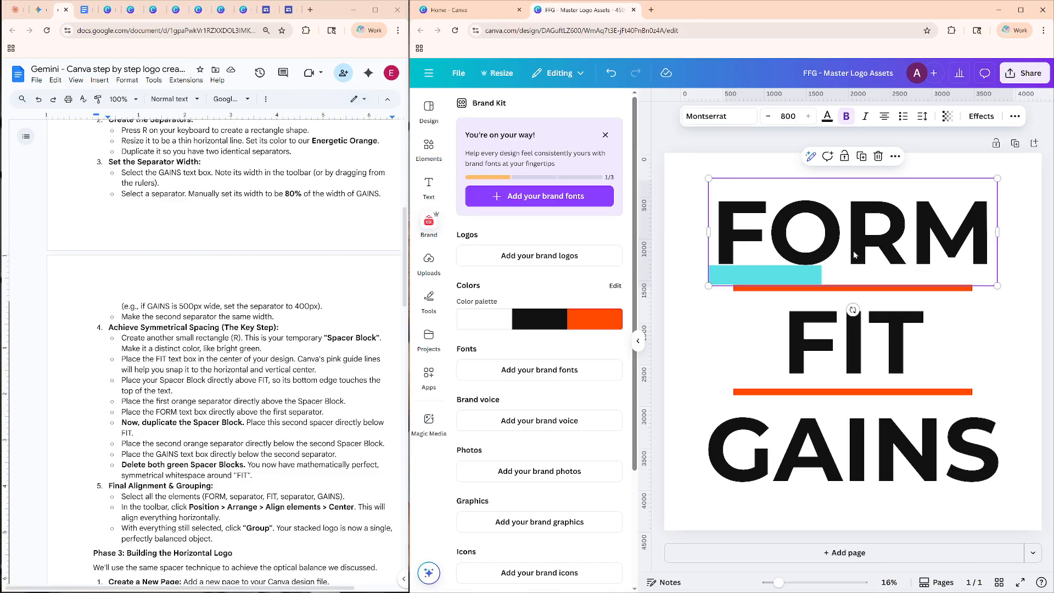
pyautogui.press('Down')
pyautogui.press('Down')
pyautogui.press('Down')
pyautogui.press('Down')
pyautogui.press('Down')
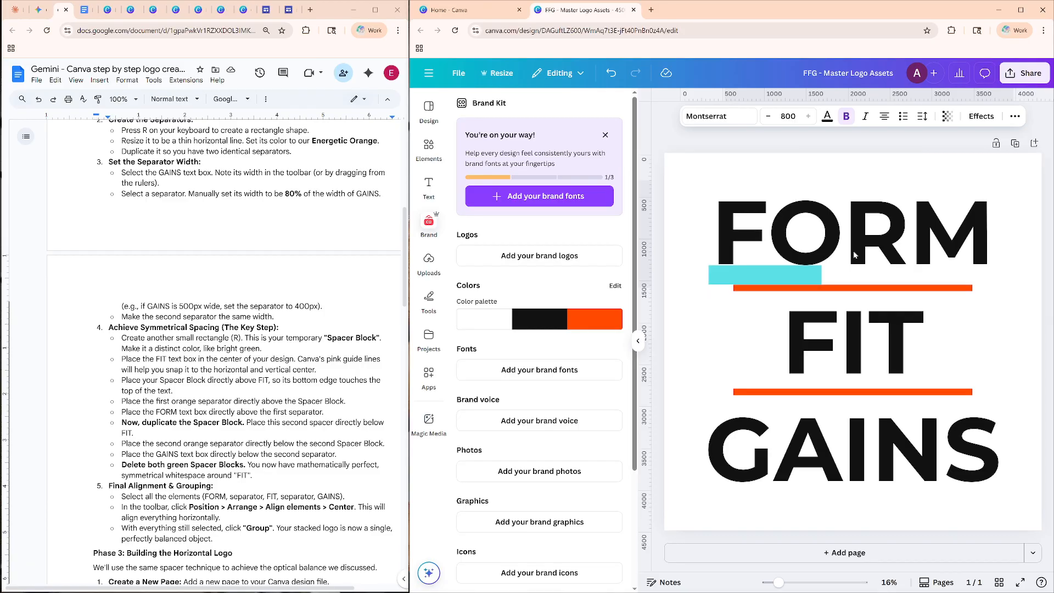
pyautogui.press('Down')
pyautogui.press('Down')
pyautogui.press('Down')
pyautogui.press('Down')
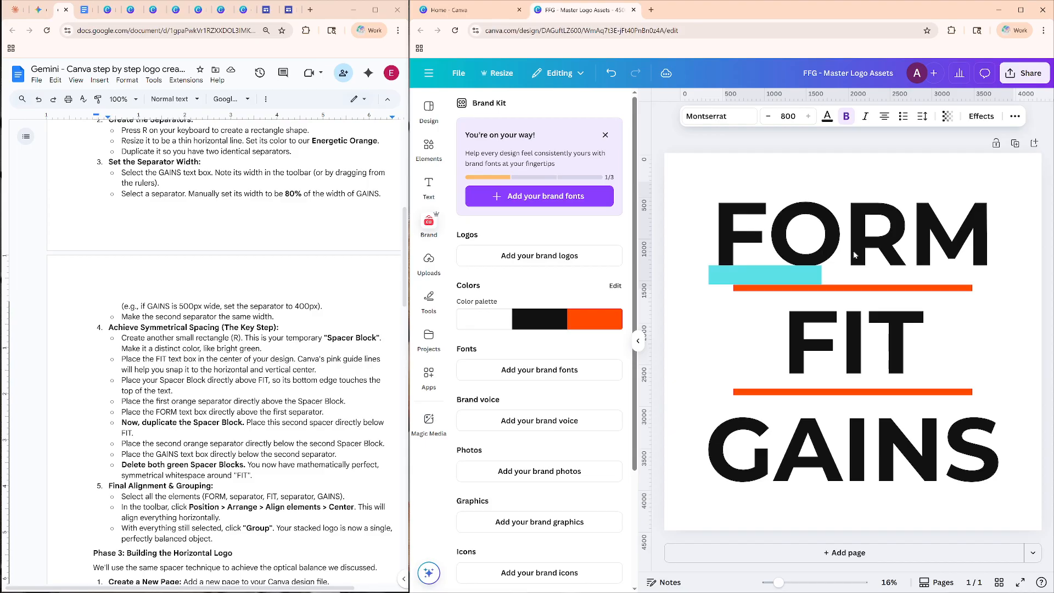
pyautogui.press('Up')
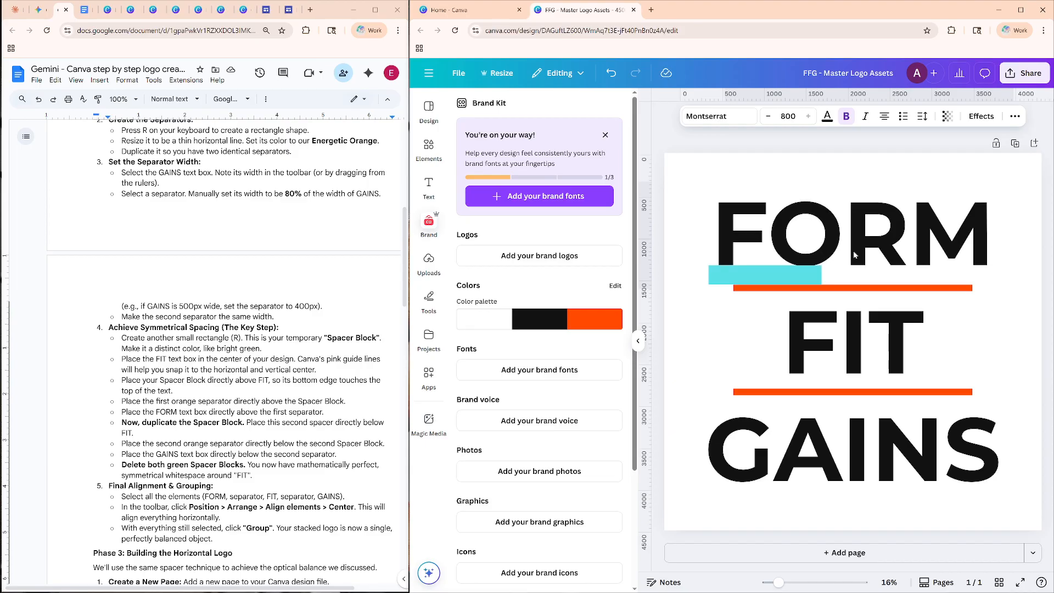
pyautogui.press('Up')
pyautogui.press('Up')
pyautogui.press('Up')
pyautogui.press('Up')
pyautogui.press('Down')
pyautogui.press('Down')
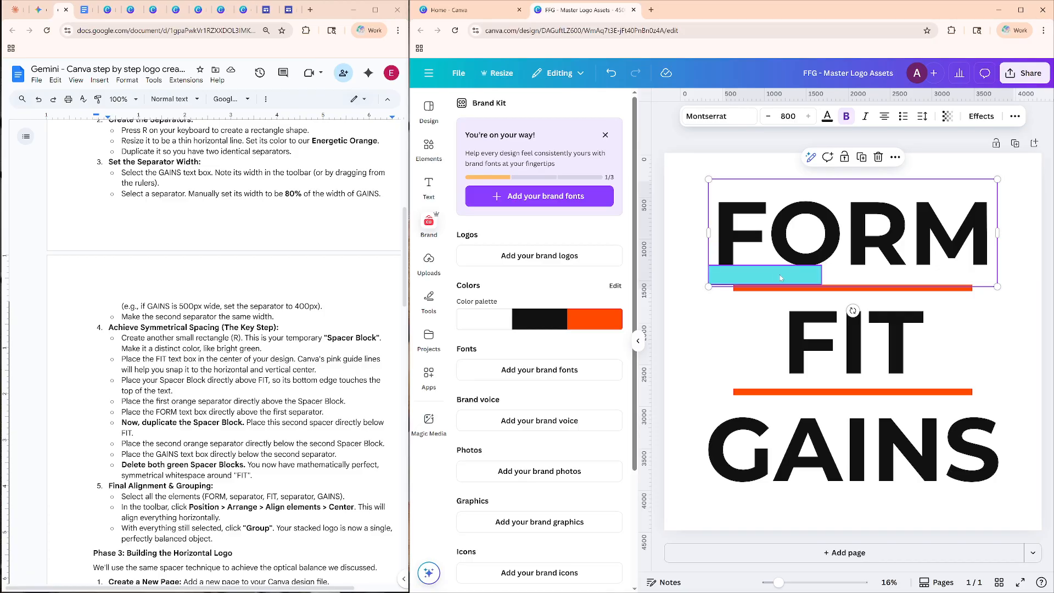
# Move the turquoise spacer beneath the R and M of FORM, flush with the right end of the upper separator, and check FORM's spacing there.
pyautogui.moveTo(757, 278); pyautogui.dragTo(905, 274)
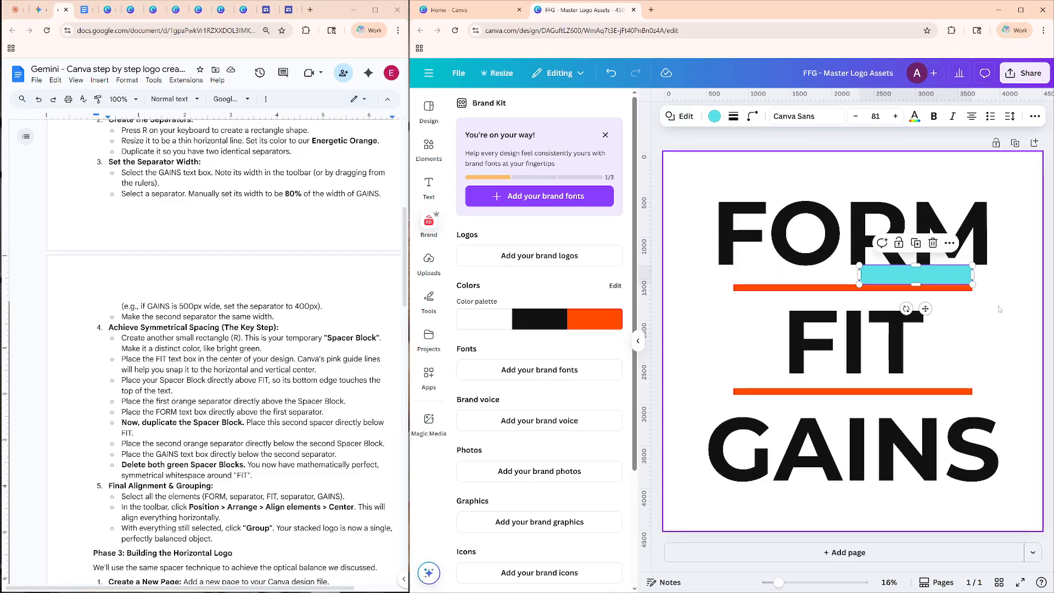
pyautogui.click(1022, 301)
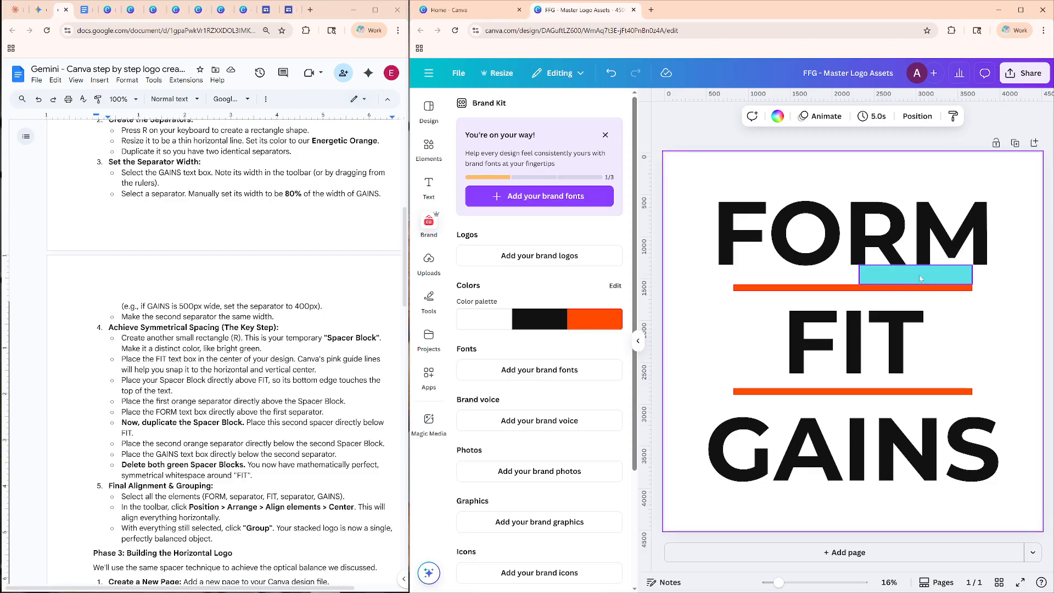
pyautogui.click(901, 233)
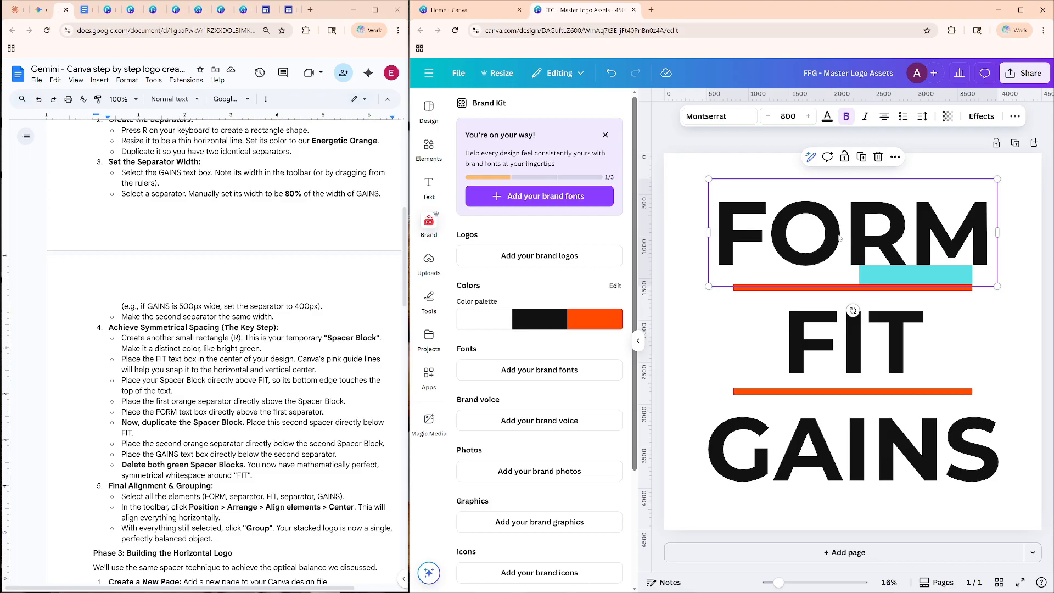
pyautogui.doubleClick(872, 237)
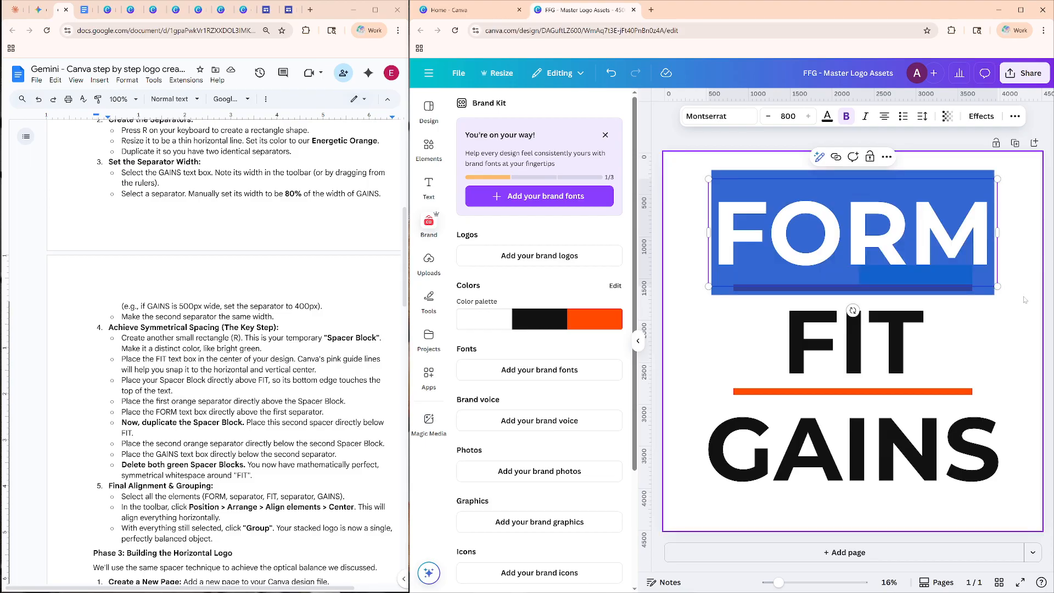
pyautogui.press('Escape')
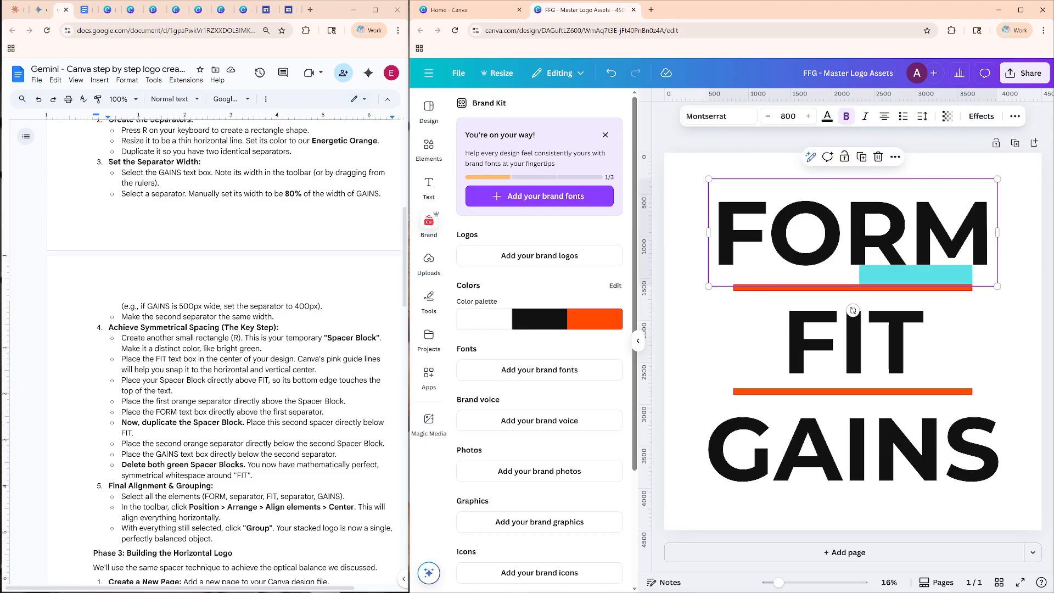
pyautogui.press('Escape')
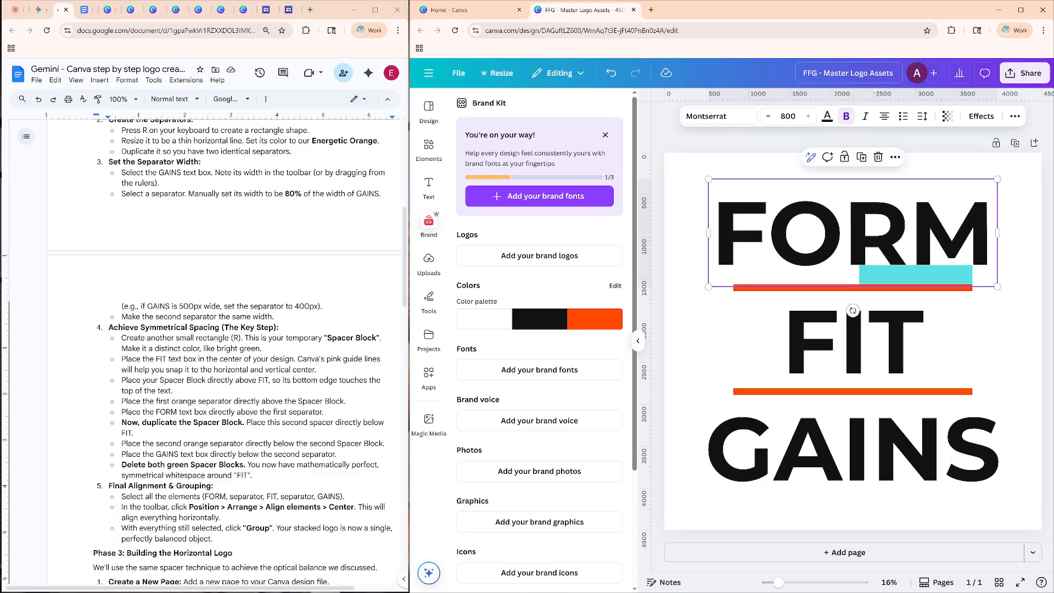
pyautogui.click(1003, 339)
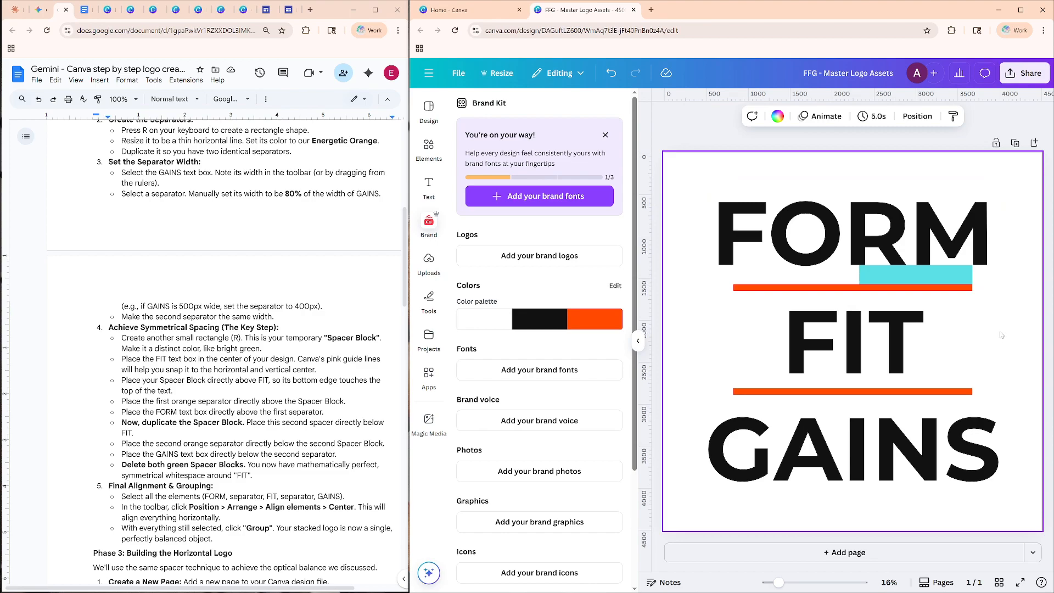
# Recolor the spacer block beneath FORM light green and return to the Spacer Block instructions in the Google Doc.
pyautogui.click(913, 272)
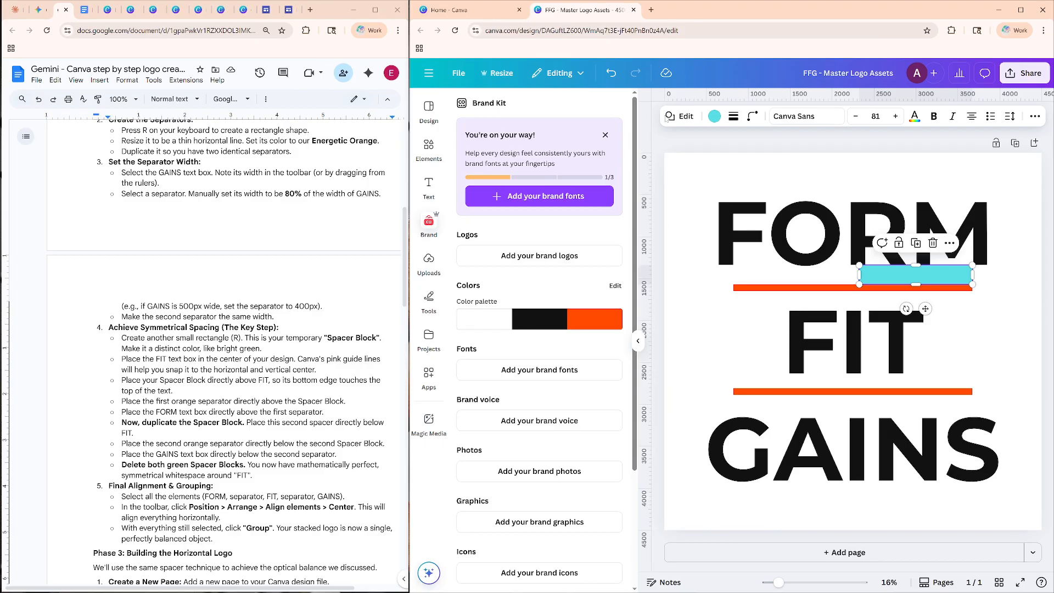
pyautogui.click(714, 116)
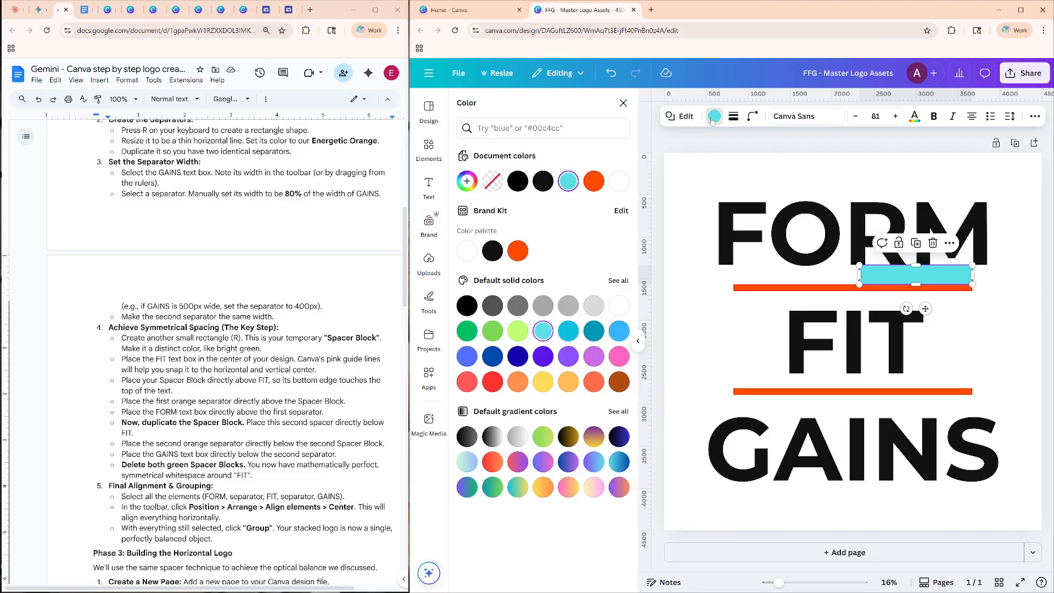
pyautogui.click(518, 330)
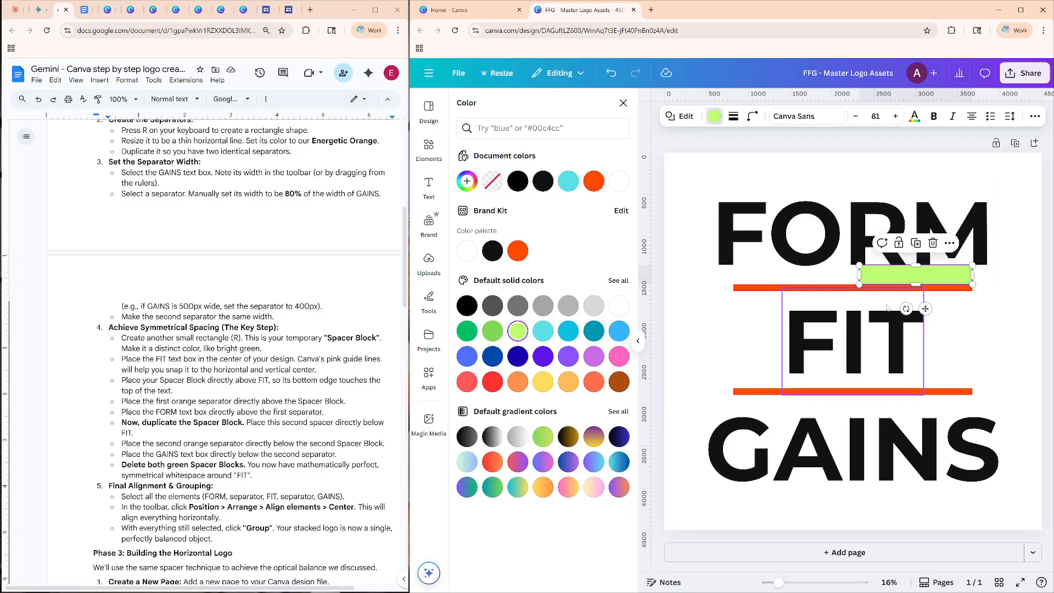
pyautogui.click(991, 302)
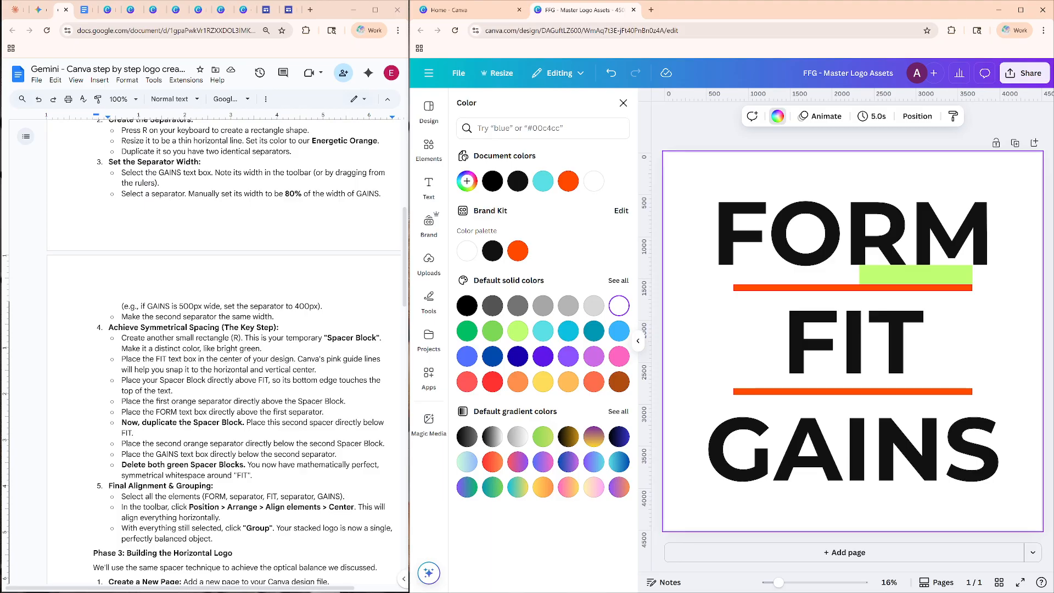
pyautogui.click(182, 380)
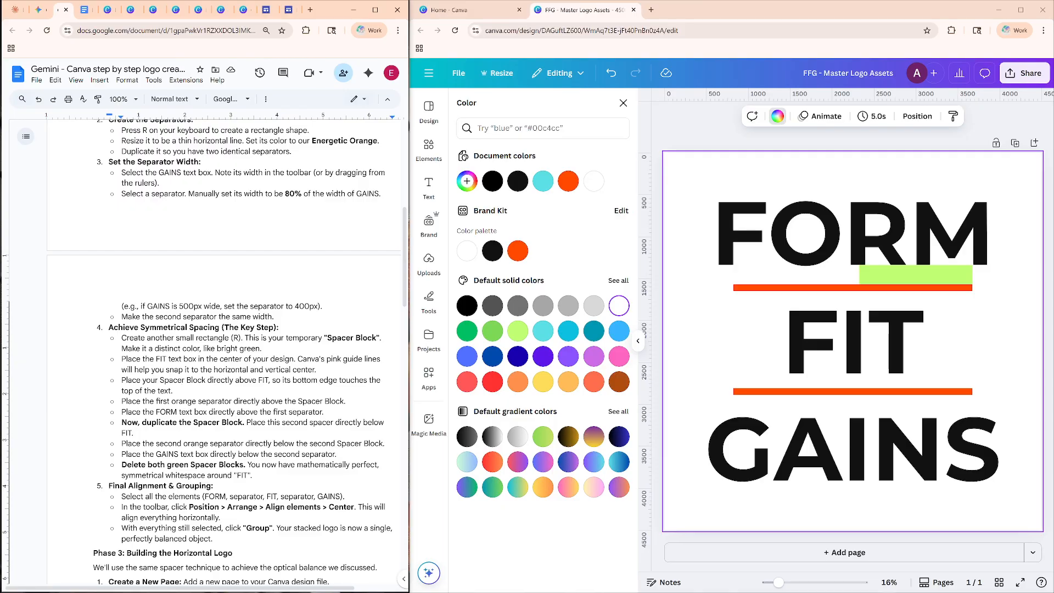
# Duplicate the light green spacer and place one copy between the upper separator and FIT and another directly beneath the T of FIT.
pyautogui.click(935, 280)
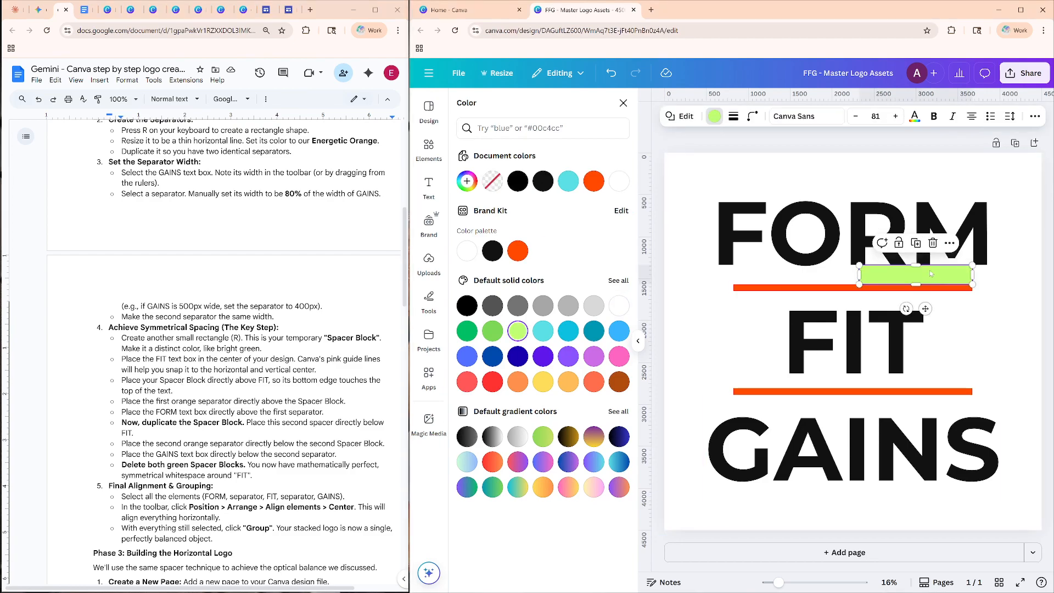
pyautogui.click(916, 243)
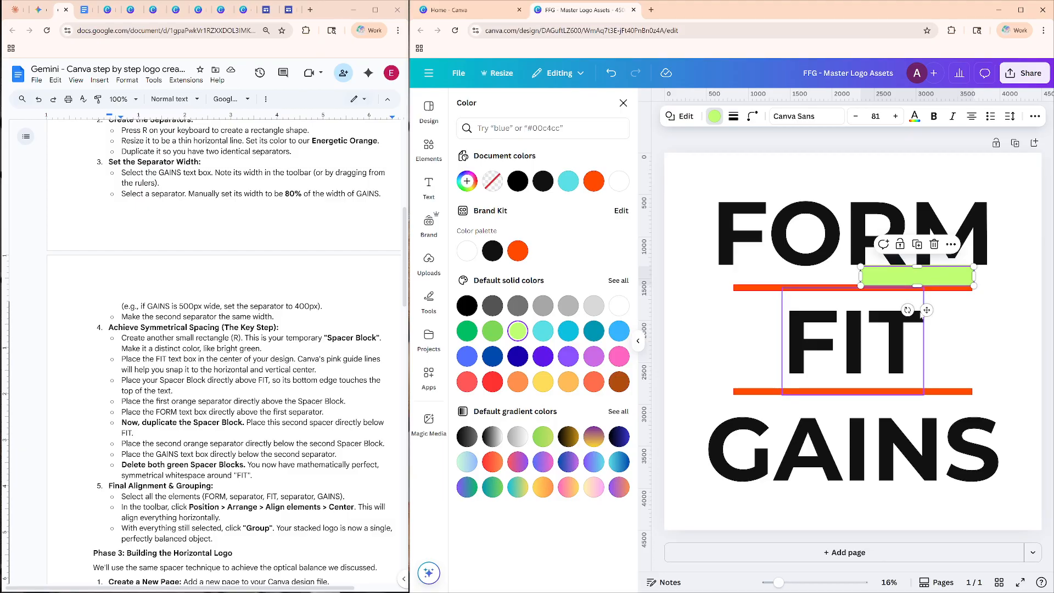
pyautogui.moveTo(927, 310); pyautogui.dragTo(958, 381)
pyautogui.click(924, 269)
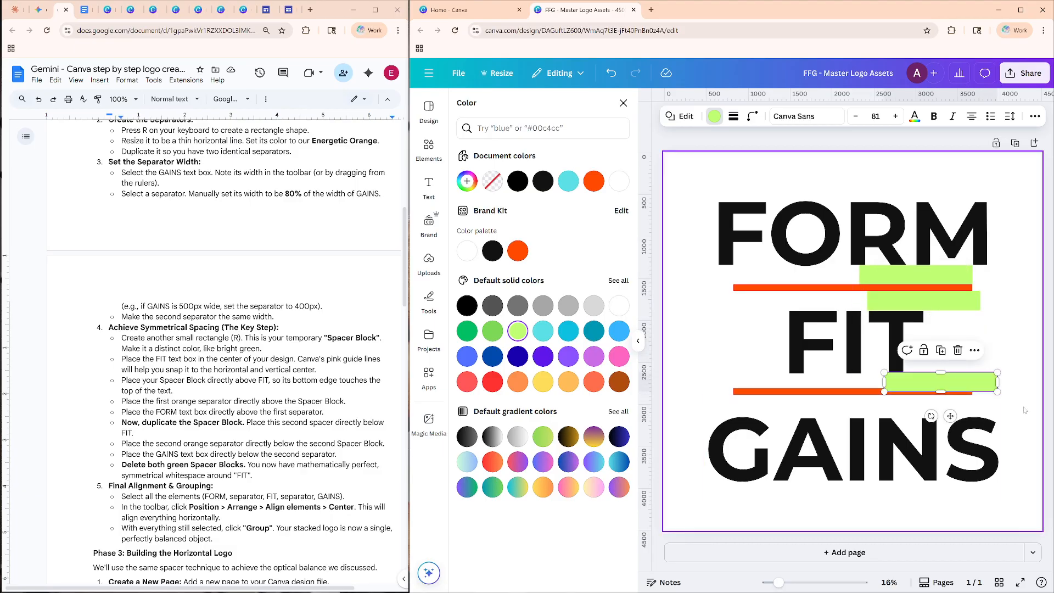
pyautogui.click(1029, 348)
# Move GAINS down slightly so its text box clears the lower orange separator.
pyautogui.click(813, 398)
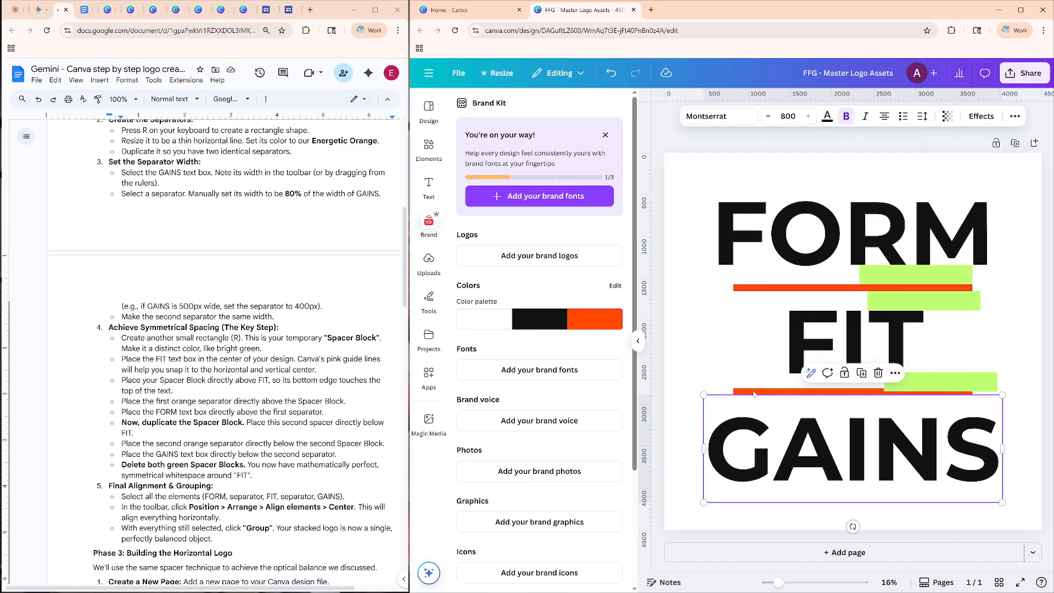
pyautogui.click(774, 403)
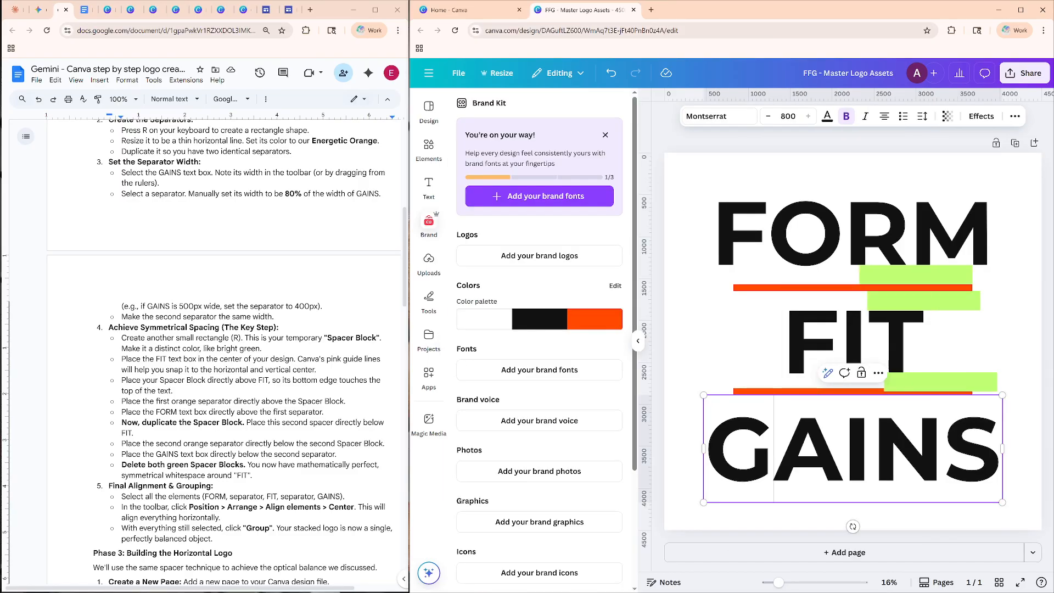
pyautogui.click(742, 367)
pyautogui.click(834, 399)
pyautogui.click(840, 401)
pyautogui.click(732, 370)
pyautogui.click(721, 407)
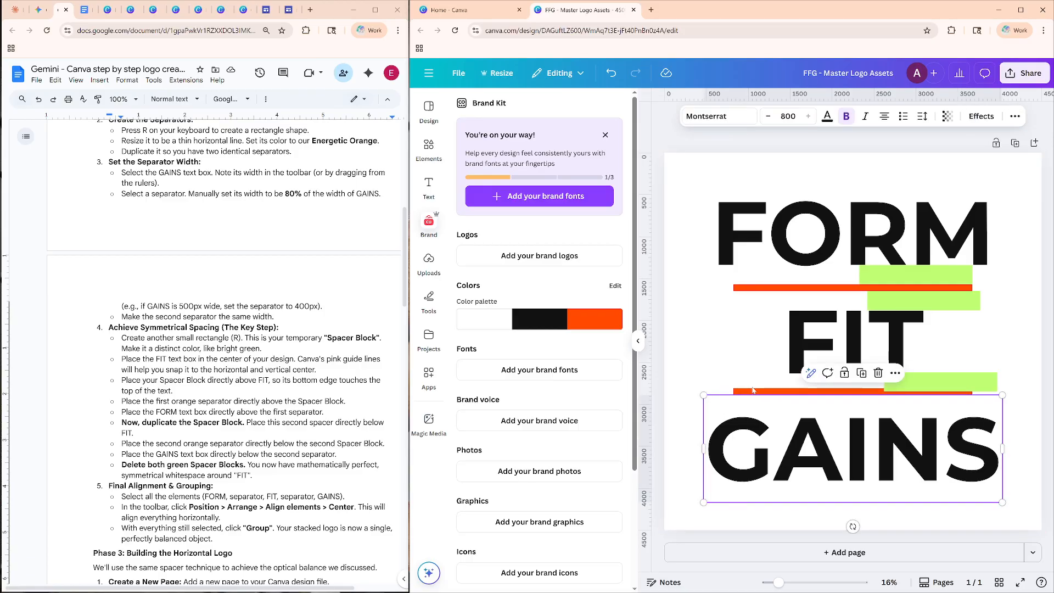
pyautogui.press('Escape')
pyautogui.press('Down')
pyautogui.press('Down')
pyautogui.press('Down')
pyautogui.press('Down')
pyautogui.press('Down')
pyautogui.press('Down')
pyautogui.press('Down')
pyautogui.press('Down')
pyautogui.press('Down')
pyautogui.press('Down')
pyautogui.press('Down')
pyautogui.press('Down')
pyautogui.press('Down')
pyautogui.press('Down')
pyautogui.press('Down')
pyautogui.press('Down')
pyautogui.press('Down')
pyautogui.press('Down')
pyautogui.press('Down')
pyautogui.press('Down')
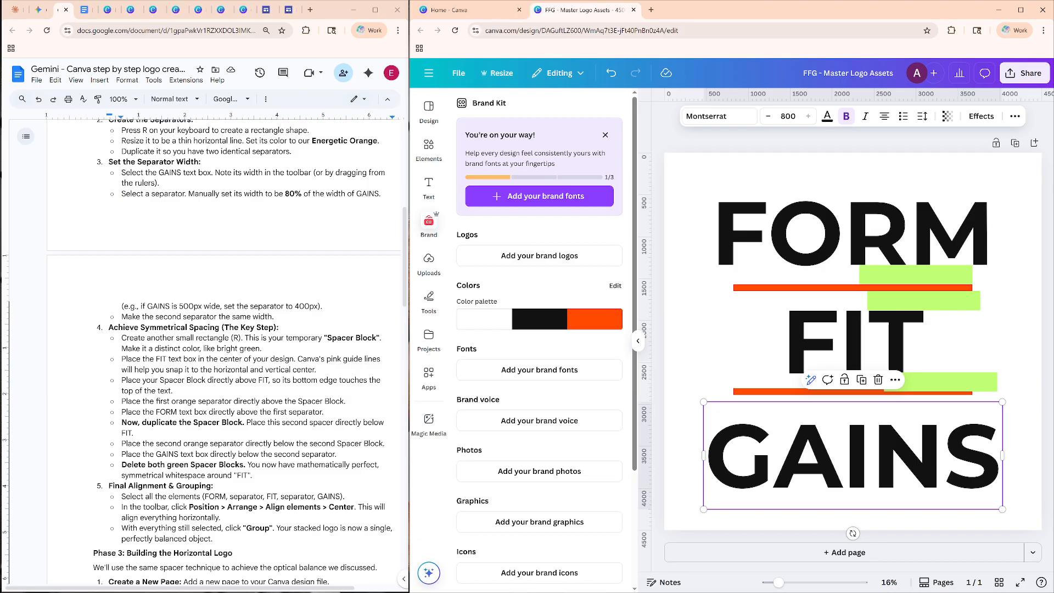
# Nudge the lower orange separator down until it meets the bottom edge of the green spacer beneath FIT.
pyautogui.click(753, 391)
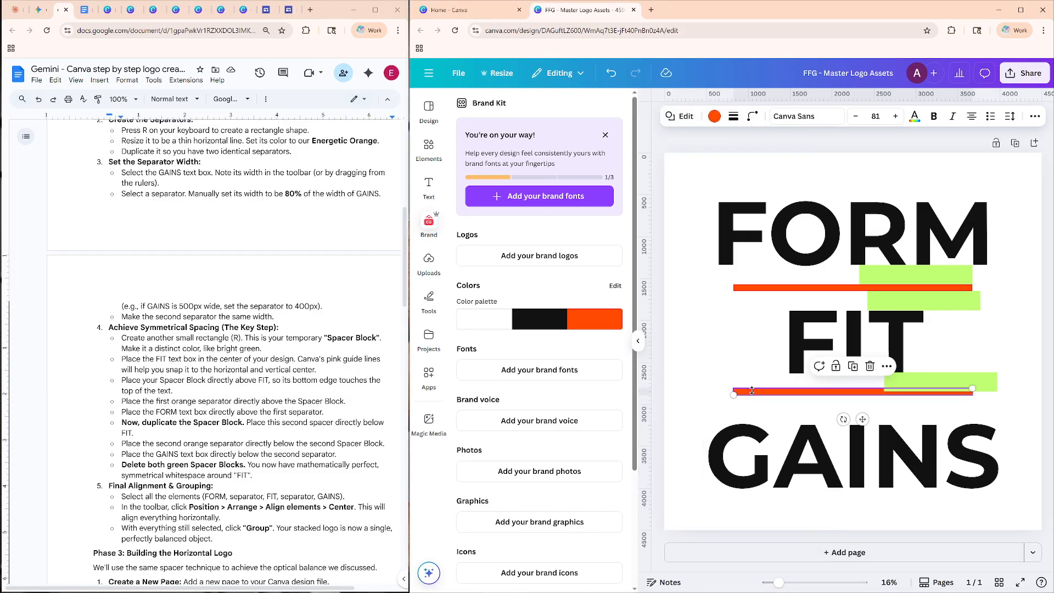
pyautogui.press('Down')
pyautogui.press('Down')
pyautogui.press('Down')
pyautogui.press('Down')
pyautogui.press('Down')
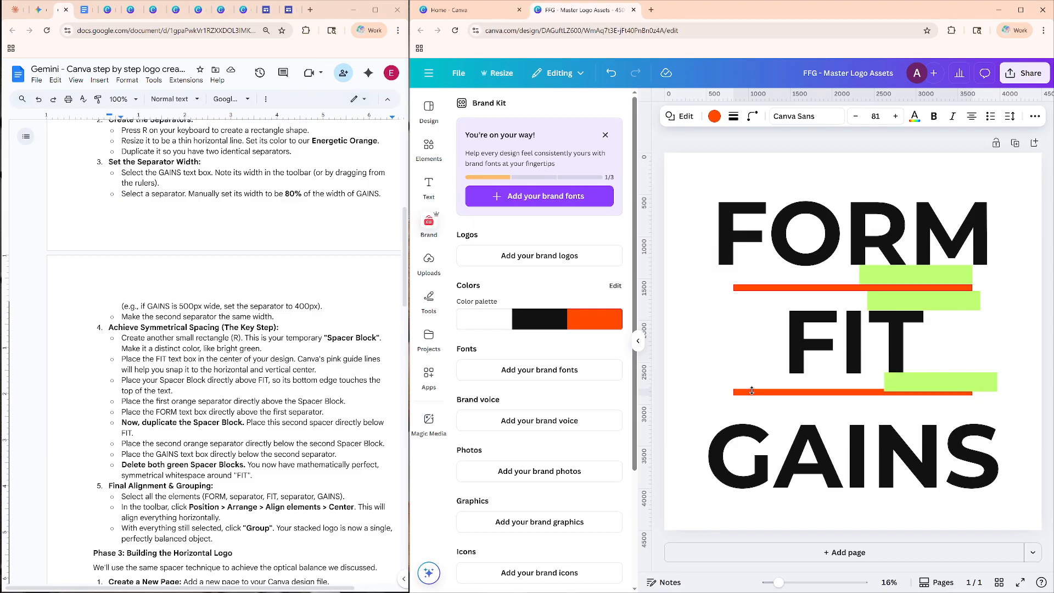
pyautogui.press('Down')
pyautogui.press('Down')
pyautogui.press('Down')
pyautogui.press('Down')
pyautogui.press('Down')
pyautogui.press('Down')
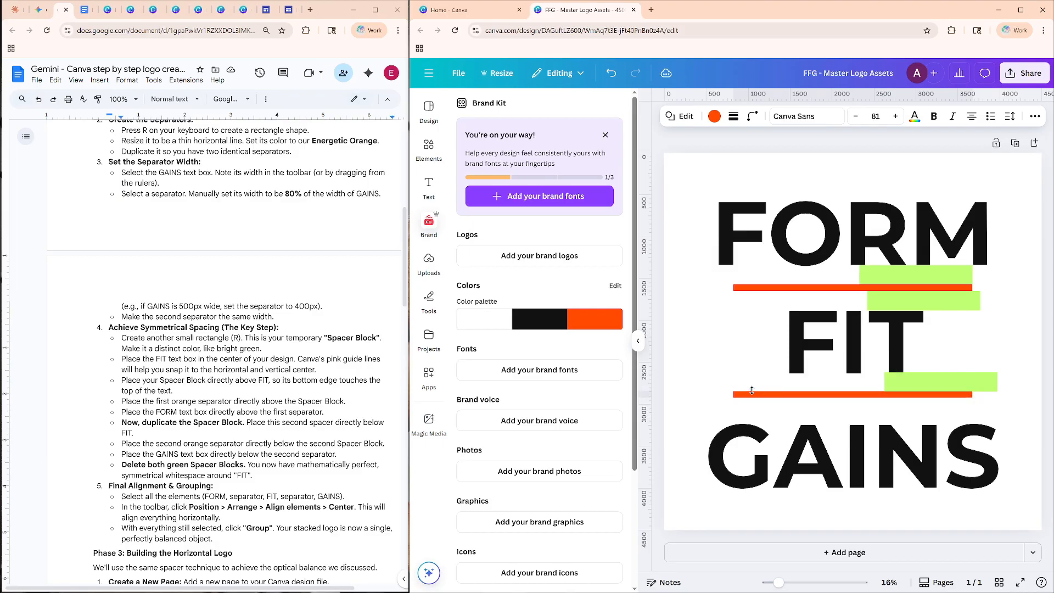
pyautogui.press('Down')
pyautogui.press('Down')
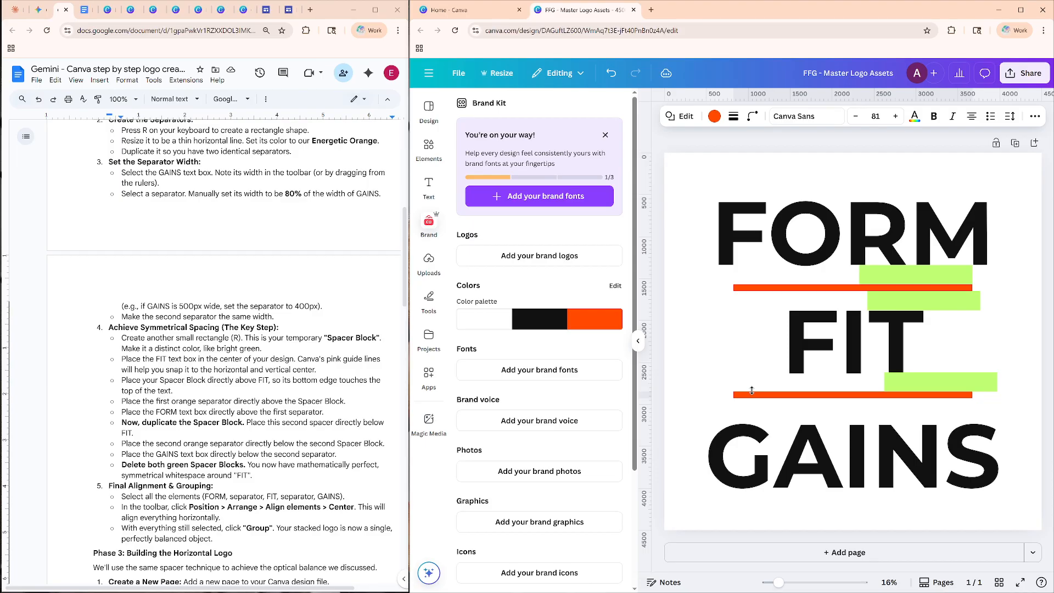
pyautogui.press('Down')
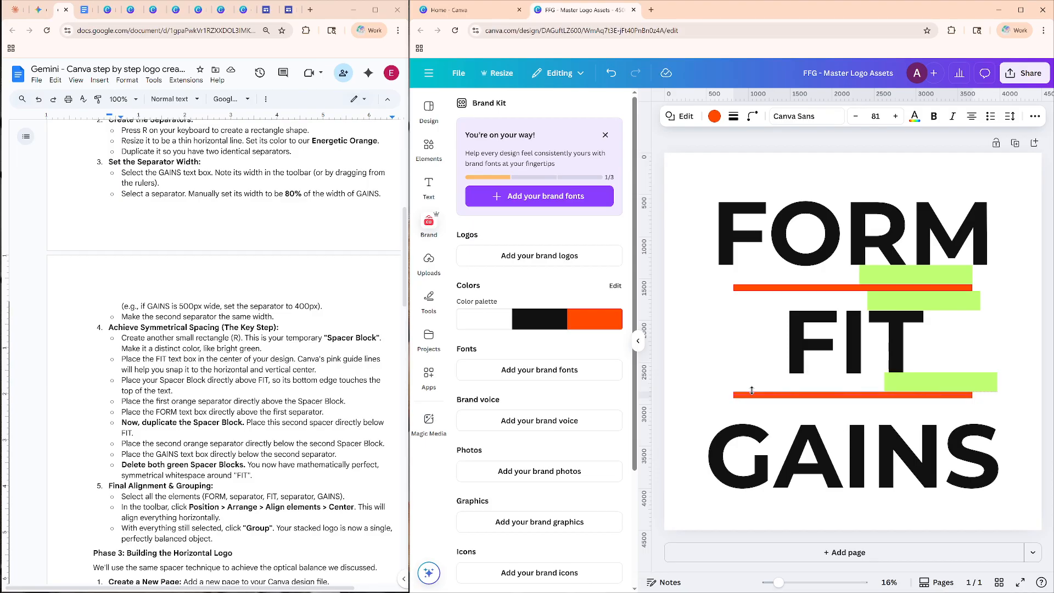
pyautogui.press('Down')
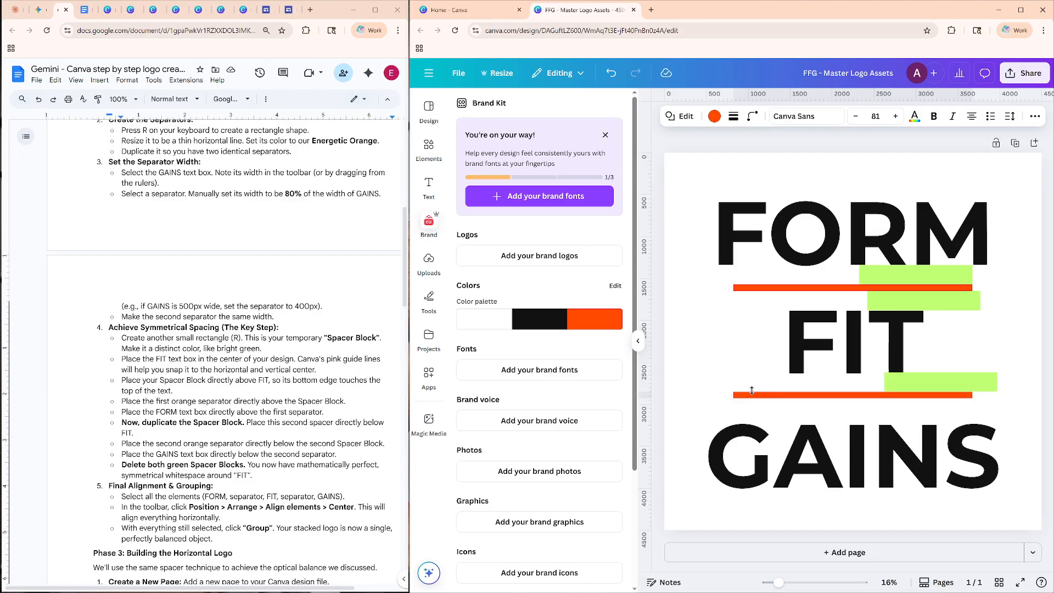
pyautogui.click(757, 355)
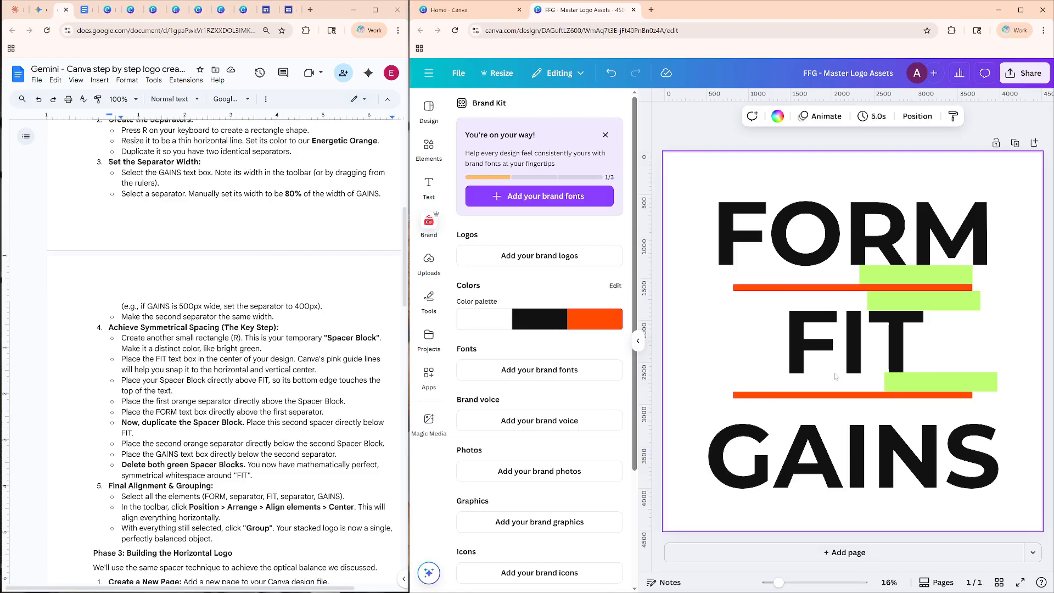
# Slide the green spacer above FIT sideways past the right end of the upper separator and check the gap there.
pyautogui.click(963, 302)
pyautogui.click(991, 331)
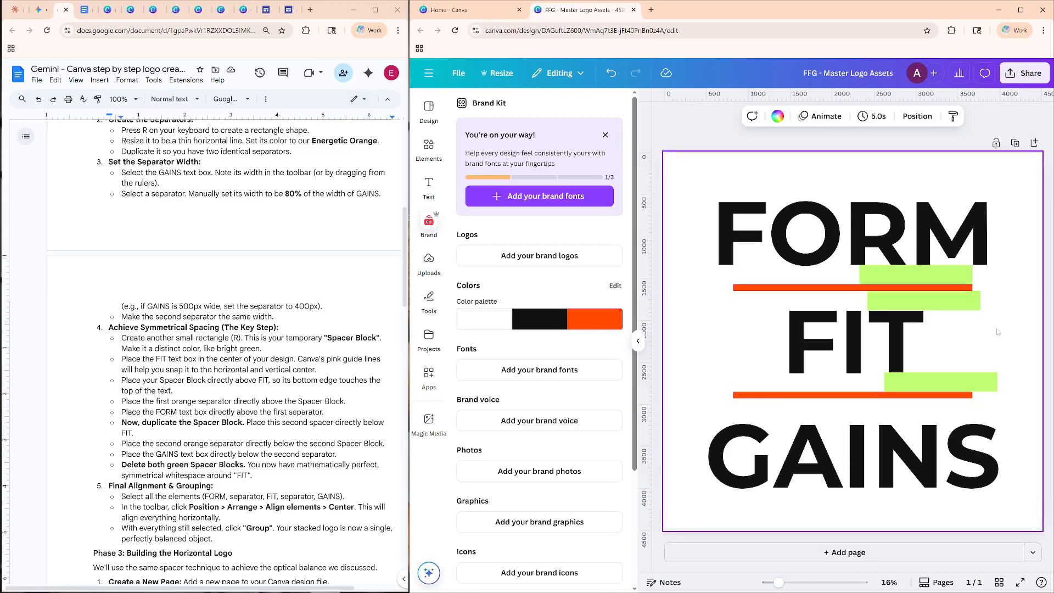
pyautogui.click(972, 307)
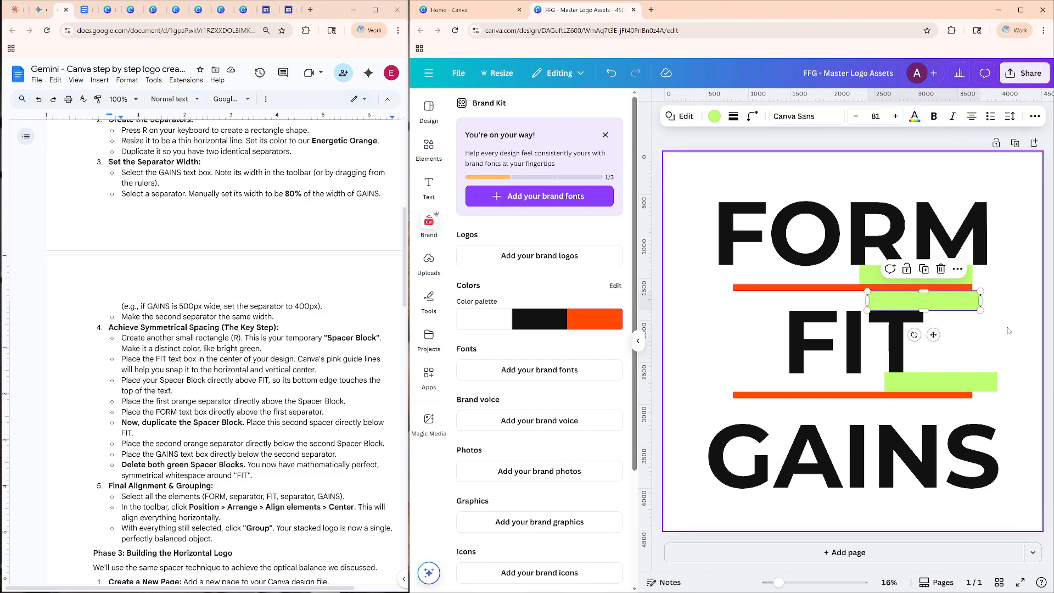
pyautogui.click(1010, 330)
pyautogui.click(1009, 331)
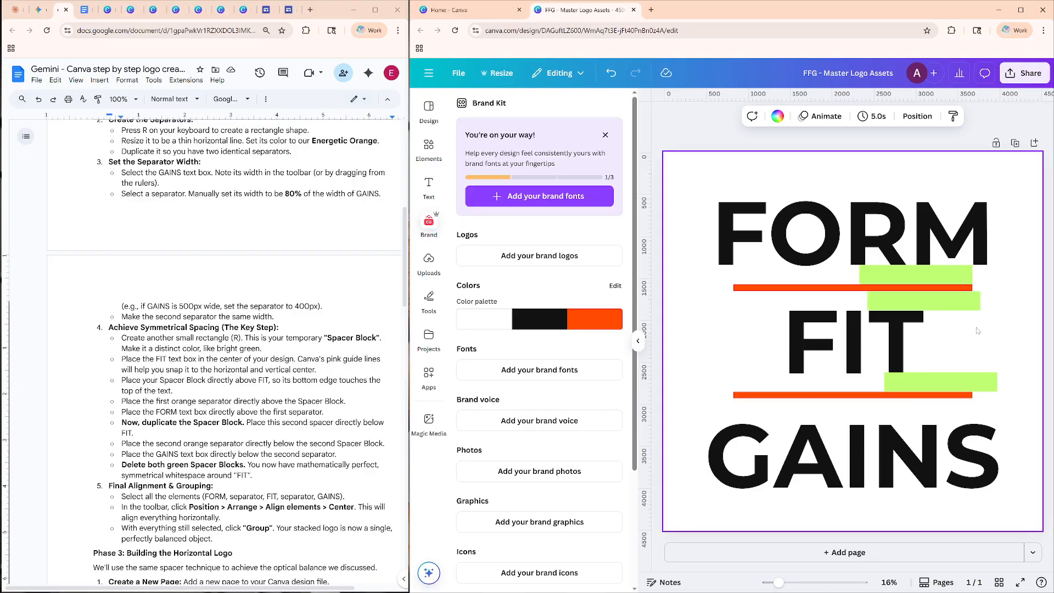
pyautogui.click(920, 303)
pyautogui.moveTo(920, 302); pyautogui.dragTo(956, 300)
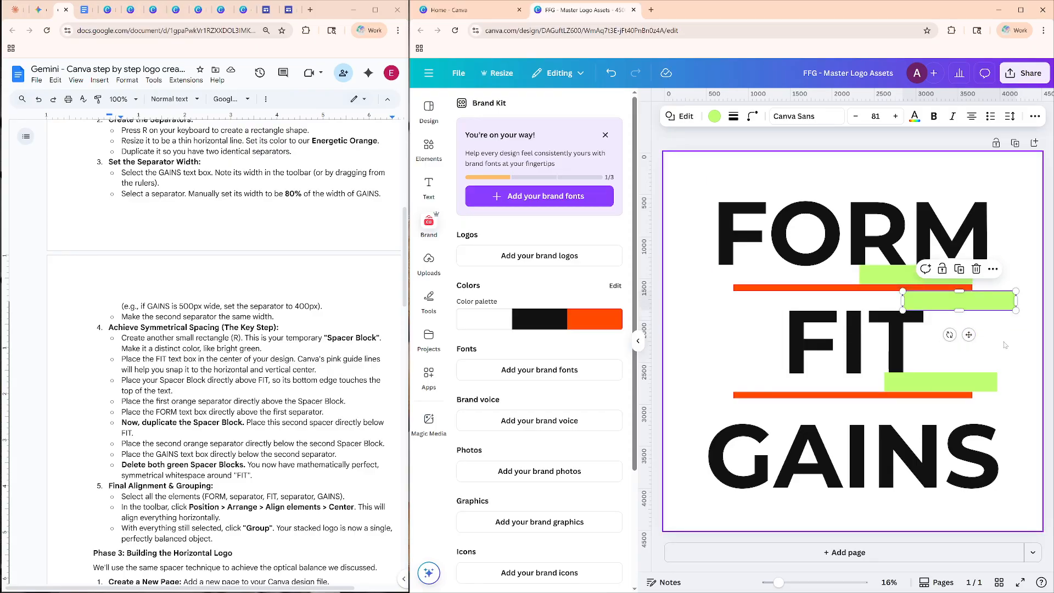
pyautogui.click(1001, 346)
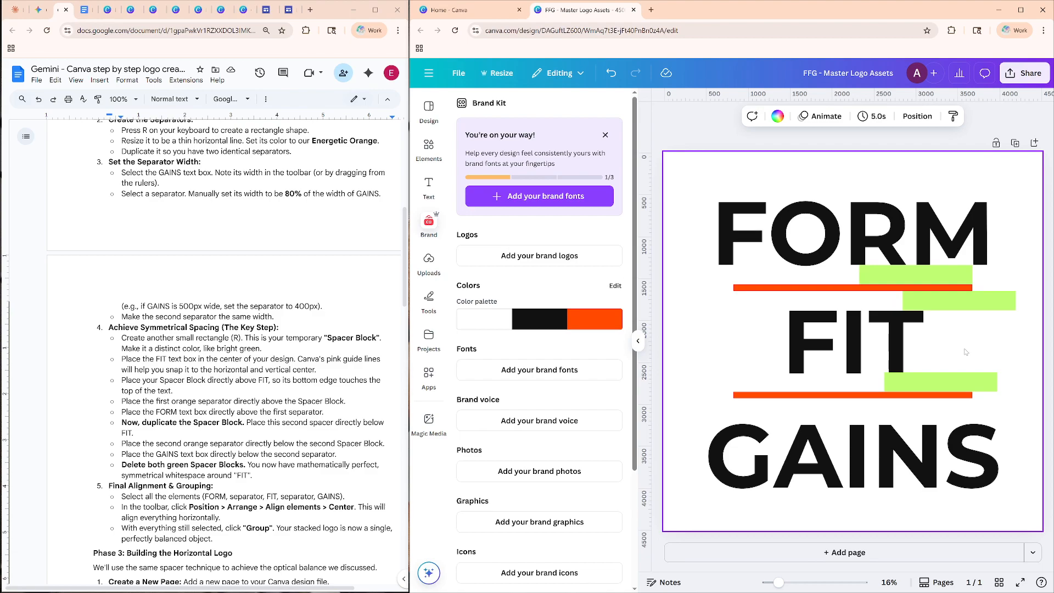
# Slide the spacer beneath FORM to the right under the M, and shift the spacer above FIT back left over the T.
pyautogui.click(924, 280)
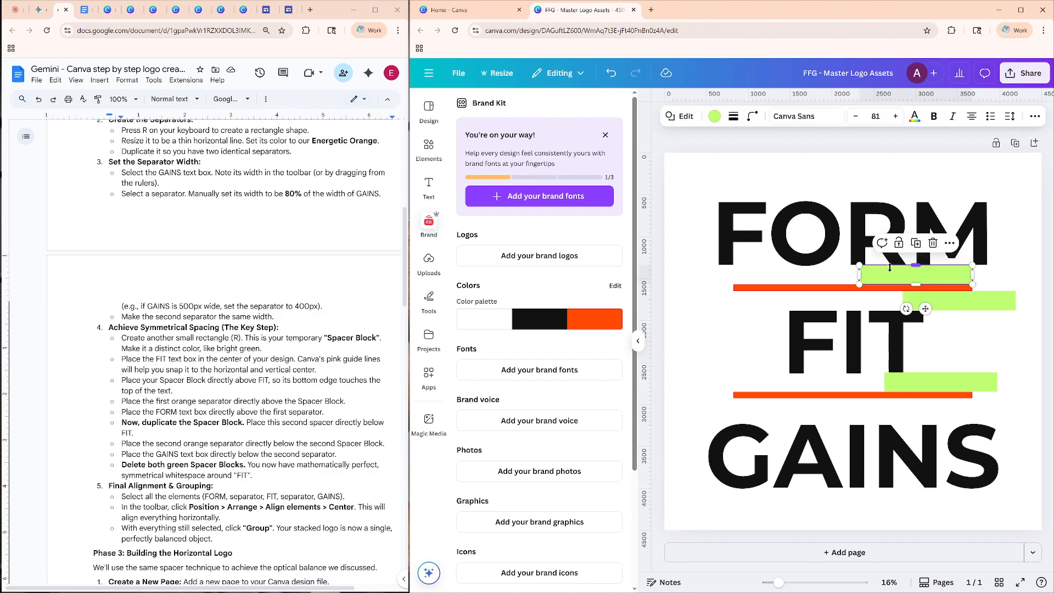
pyautogui.moveTo(924, 280); pyautogui.dragTo(976, 279)
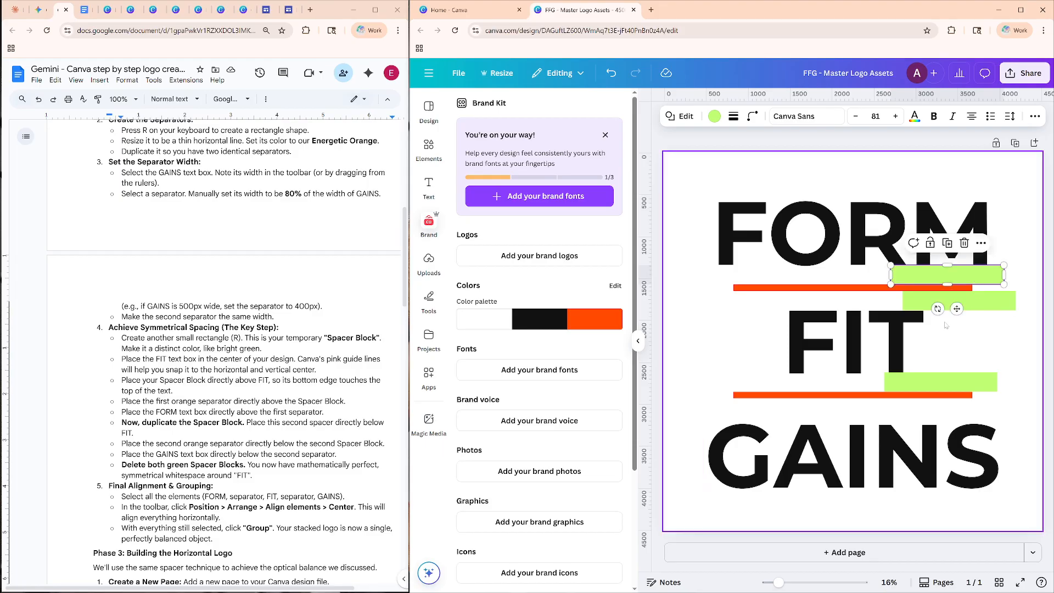
pyautogui.click(682, 320)
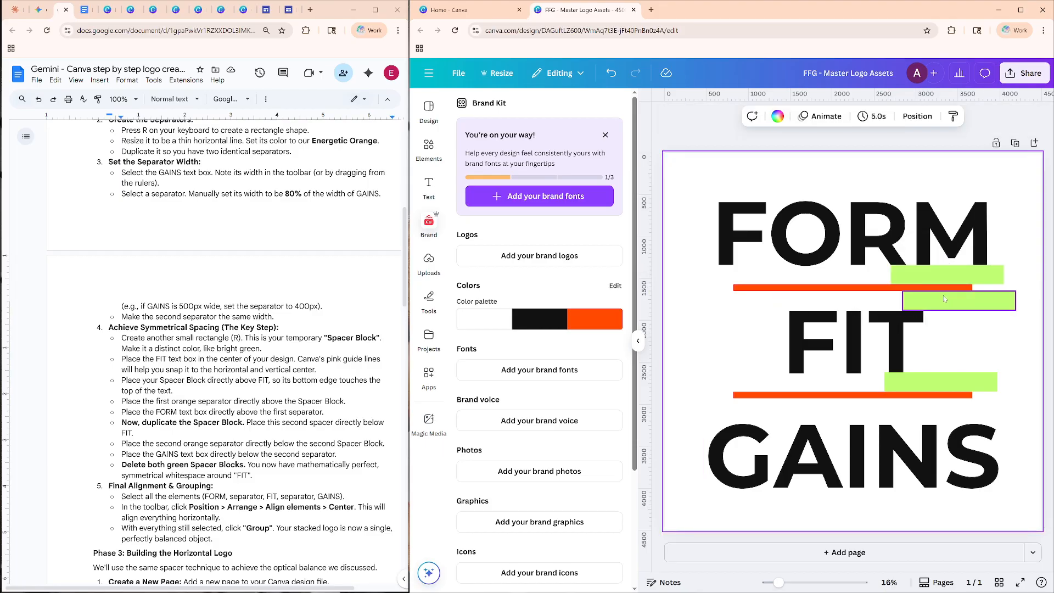
pyautogui.moveTo(986, 298); pyautogui.dragTo(956, 302)
pyautogui.click(971, 315)
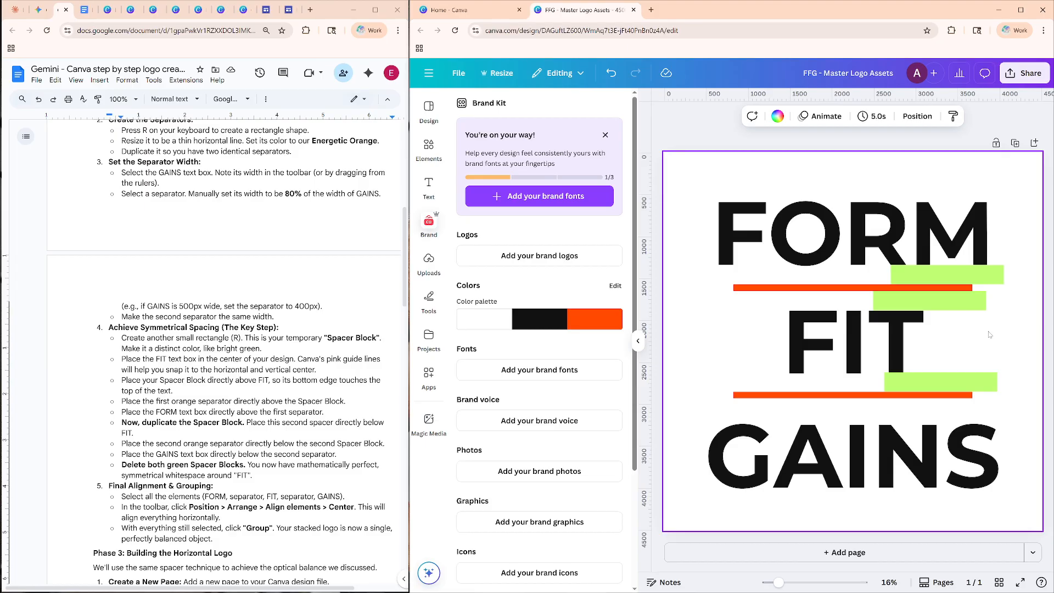
# Slide the green spacer beneath FIT sideways until its right end is flush with the lower separator's right end.
pyautogui.moveTo(966, 380); pyautogui.dragTo(972, 382)
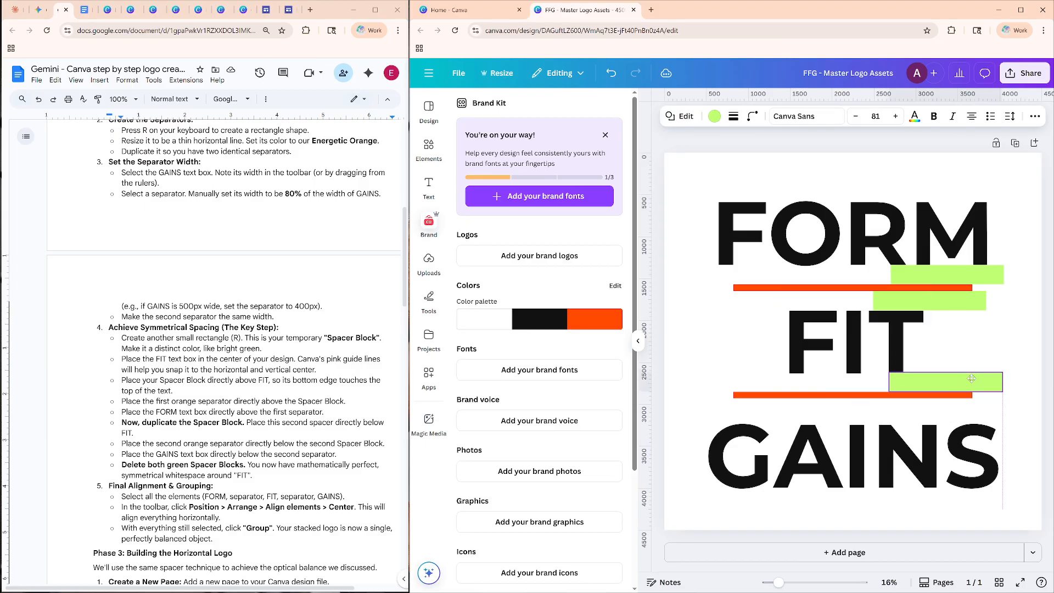
pyautogui.click(1013, 413)
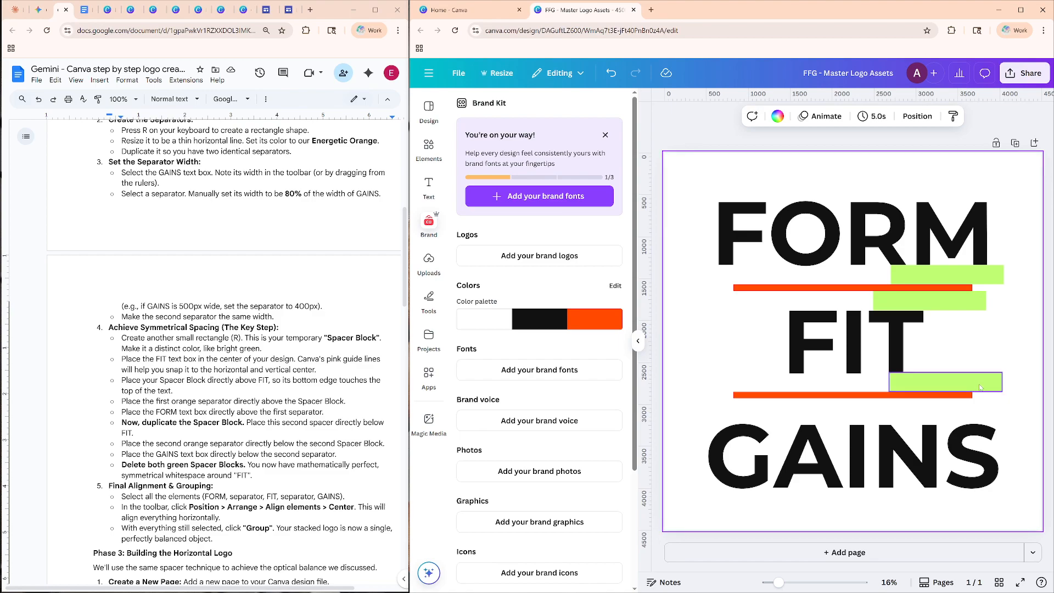
pyautogui.moveTo(986, 383); pyautogui.dragTo(952, 380)
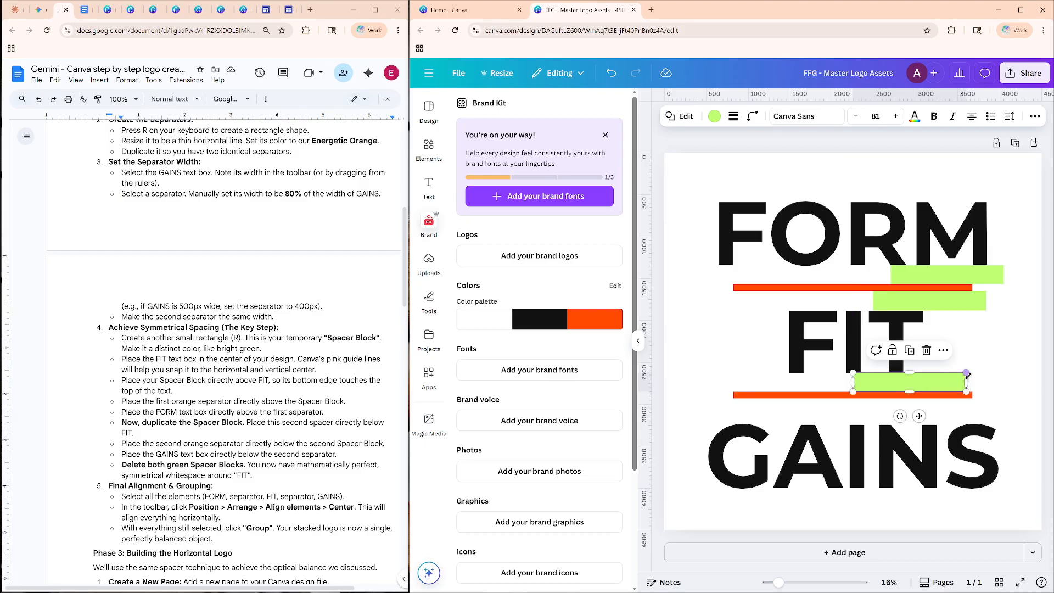
pyautogui.click(997, 356)
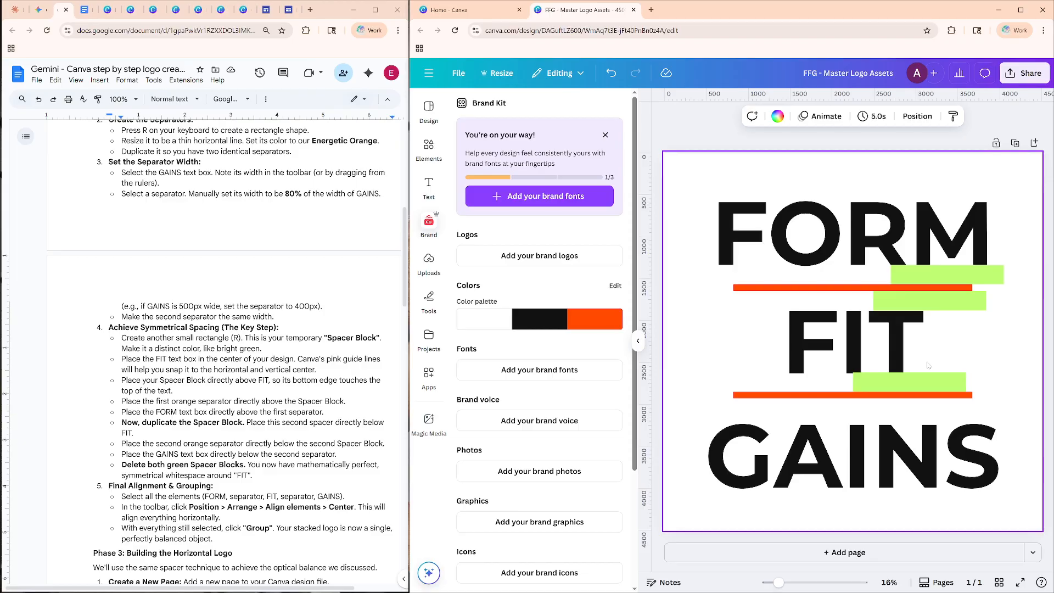
pyautogui.click(937, 379)
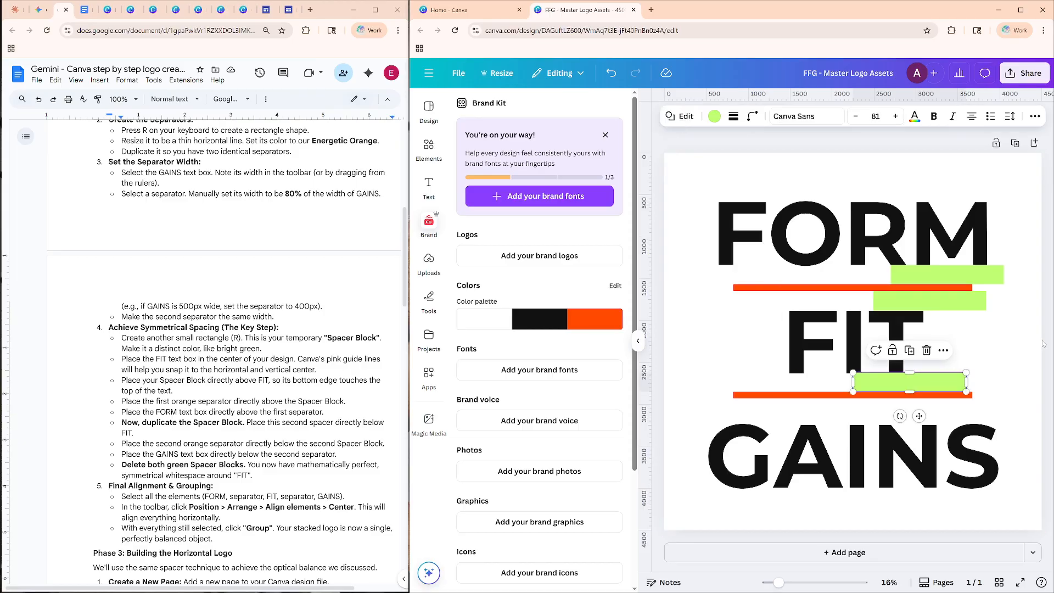
pyautogui.moveTo(937, 386); pyautogui.dragTo(940, 382)
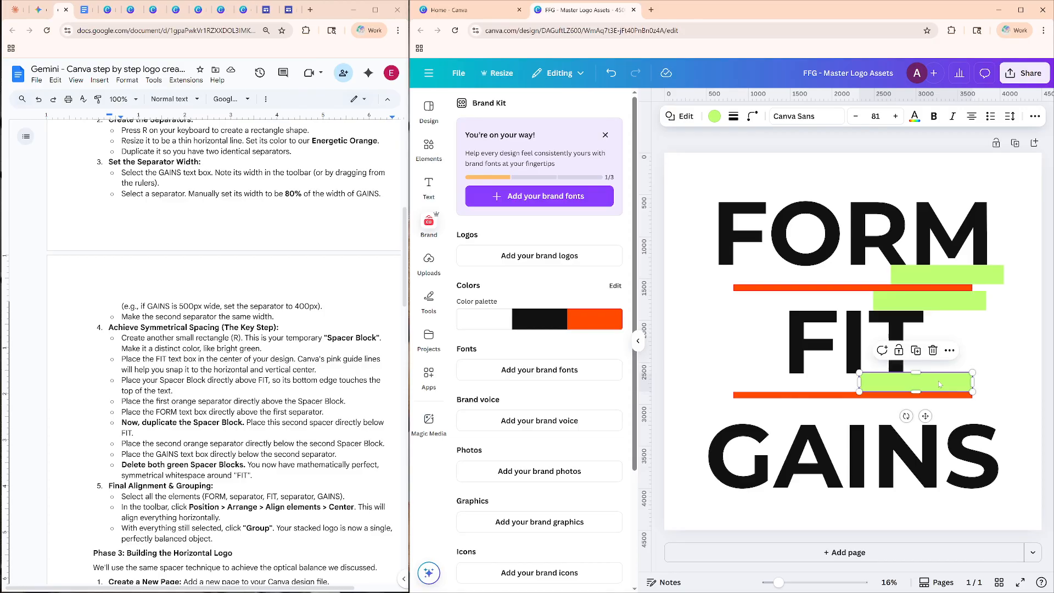
pyautogui.click(1004, 335)
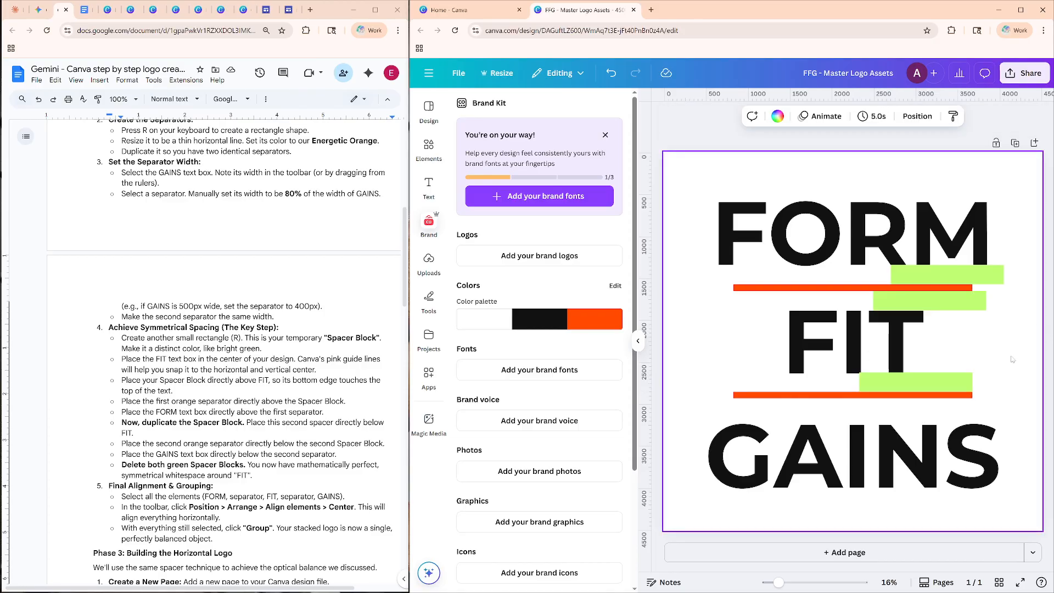
# Nudge the green spacer beneath FIT slightly down to meet the bottoms of the letters, and shift GAINS slightly lower.
pyautogui.click(959, 378)
pyautogui.hotkey('ctrl', 'c')
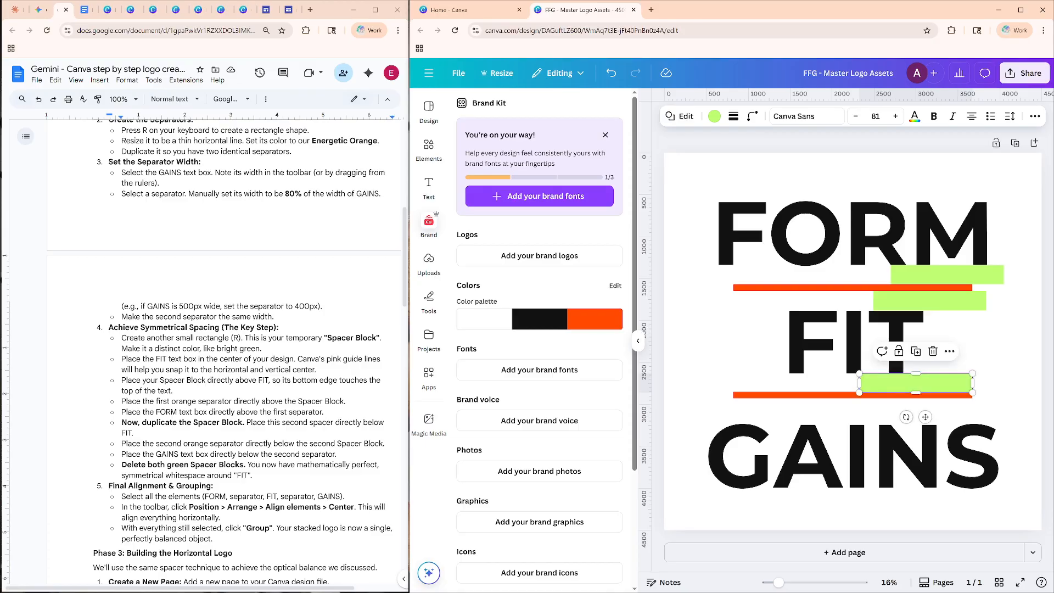
pyautogui.click(754, 399)
pyautogui.press('Up')
pyautogui.press('Up')
pyautogui.press('Up')
pyautogui.press('Up')
pyautogui.press('Down')
pyautogui.press('Down')
pyautogui.press('Down')
pyautogui.press('Down')
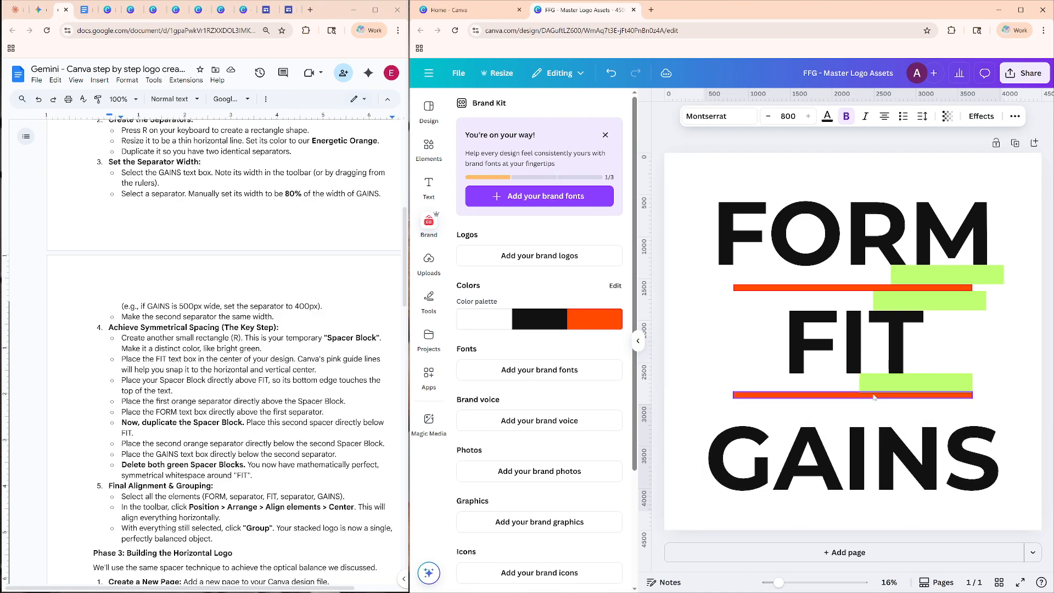
# Nudge the lower orange separator down in small increments until it sits against the bottom edge of the spacer beneath FIT.
pyautogui.click(762, 398)
pyautogui.moveTo(757, 393); pyautogui.dragTo(752, 397)
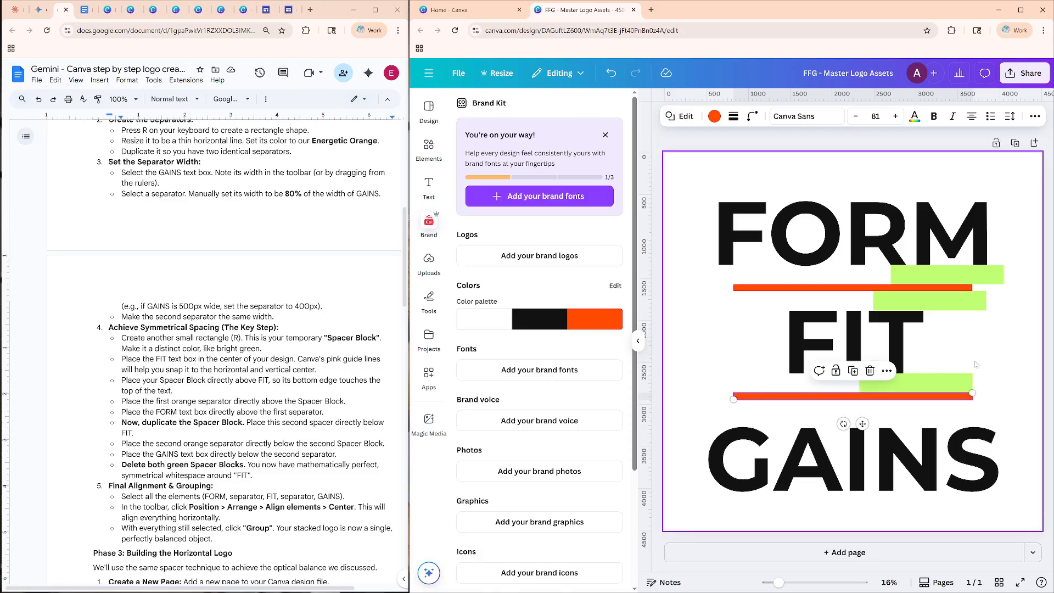
pyautogui.press('Down')
pyautogui.press('Down')
pyautogui.press('Down')
pyautogui.press('Down')
pyautogui.press('Down')
pyautogui.press('Up')
pyautogui.press('Up')
pyautogui.press('Up')
pyautogui.press('Up')
pyautogui.press('Up')
pyautogui.press('Up')
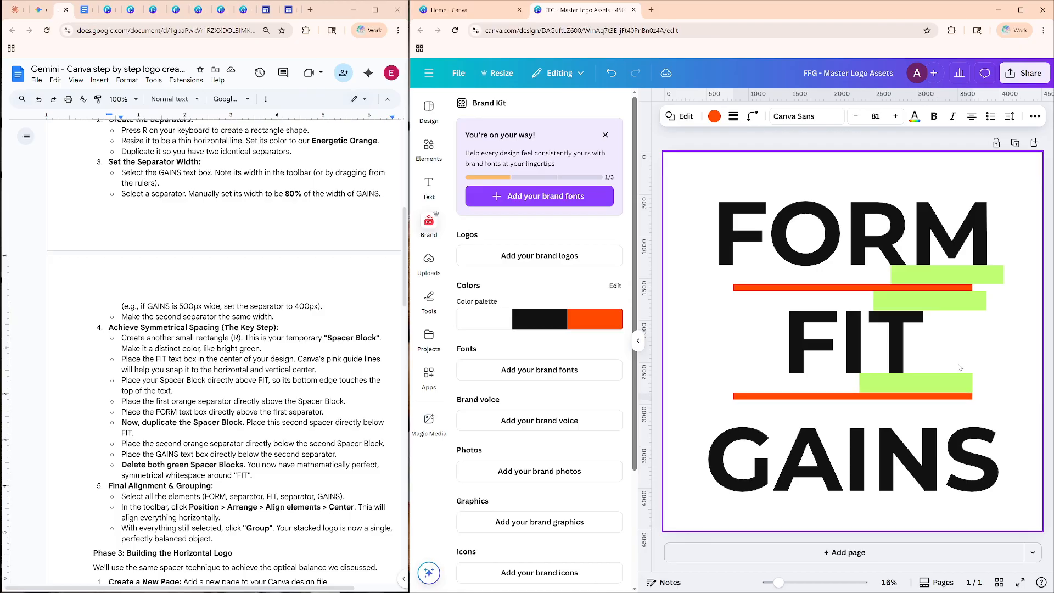
pyautogui.click(987, 342)
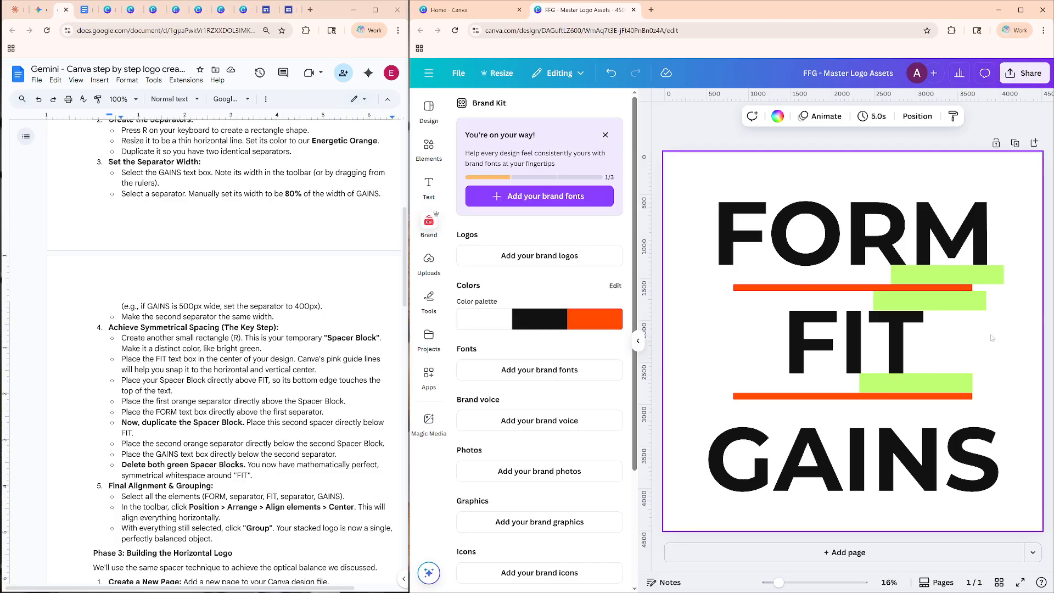
# Duplicate the green spacer beneath FIT and place the copy between the lower separator and GAINS.
pyautogui.click(942, 390)
pyautogui.click(914, 357)
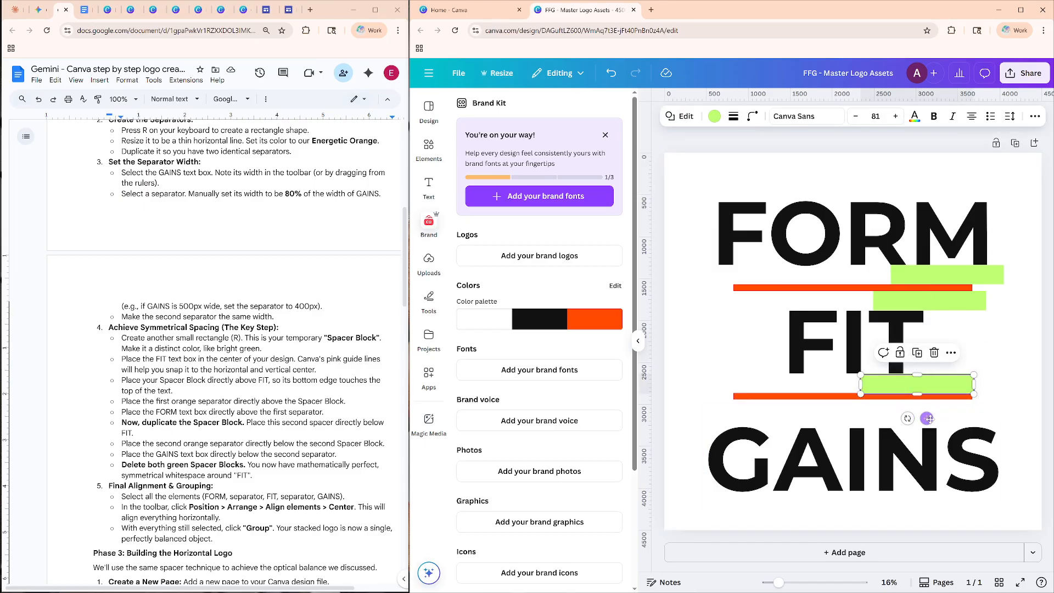
pyautogui.moveTo(927, 418); pyautogui.dragTo(933, 445)
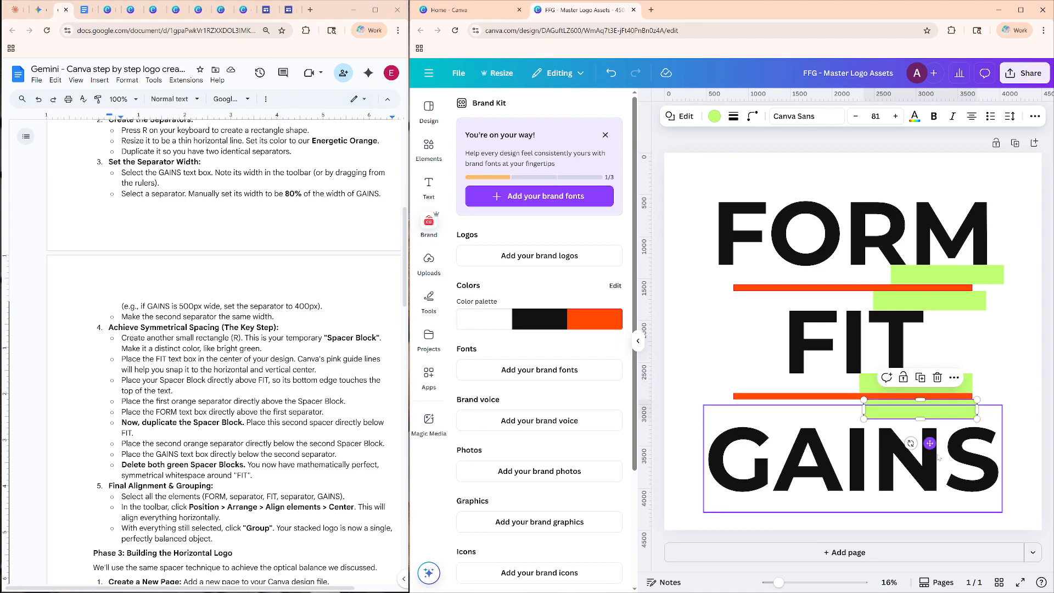
# Move GAINS up, keeping it centered horizontally, until its letter tops meet the bottom edge of the spacer beneath the lower separator.
pyautogui.click(851, 452)
pyautogui.moveTo(855, 457); pyautogui.dragTo(854, 449)
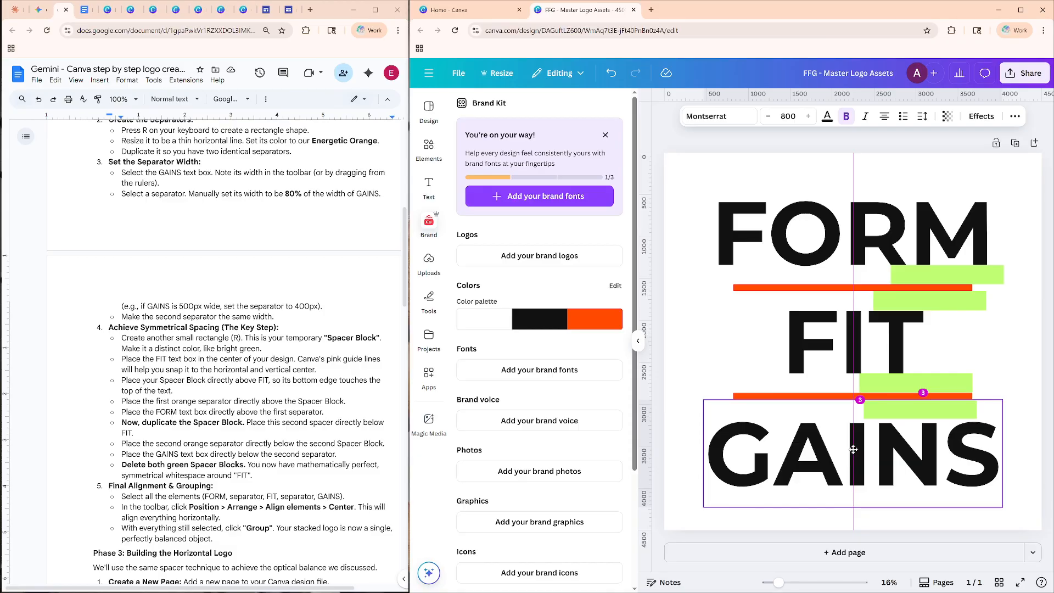
pyautogui.moveTo(853, 450); pyautogui.dragTo(854, 449)
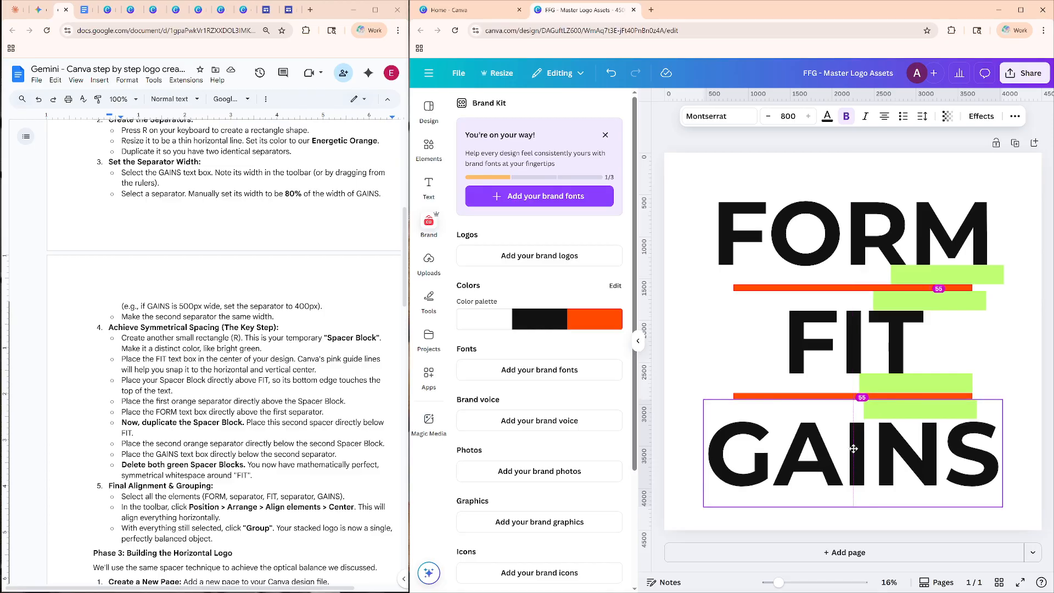
pyautogui.moveTo(854, 449); pyautogui.dragTo(854, 447)
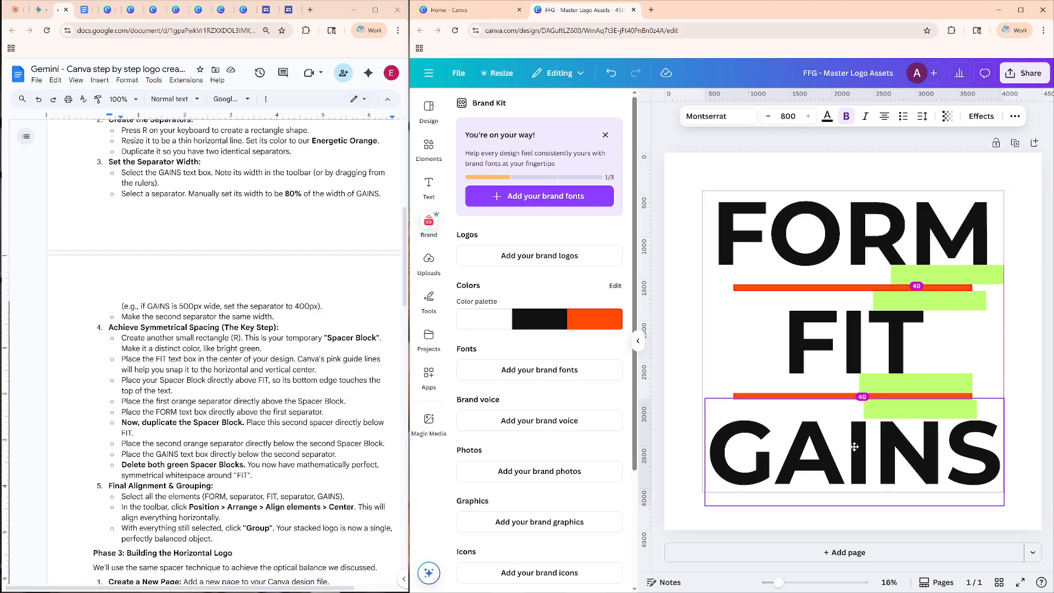
pyautogui.moveTo(855, 447)
pyautogui.mouseDown()
pyautogui.moveTo(855, 378)
pyautogui.moveTo(853, 426)
pyautogui.mouseUp()
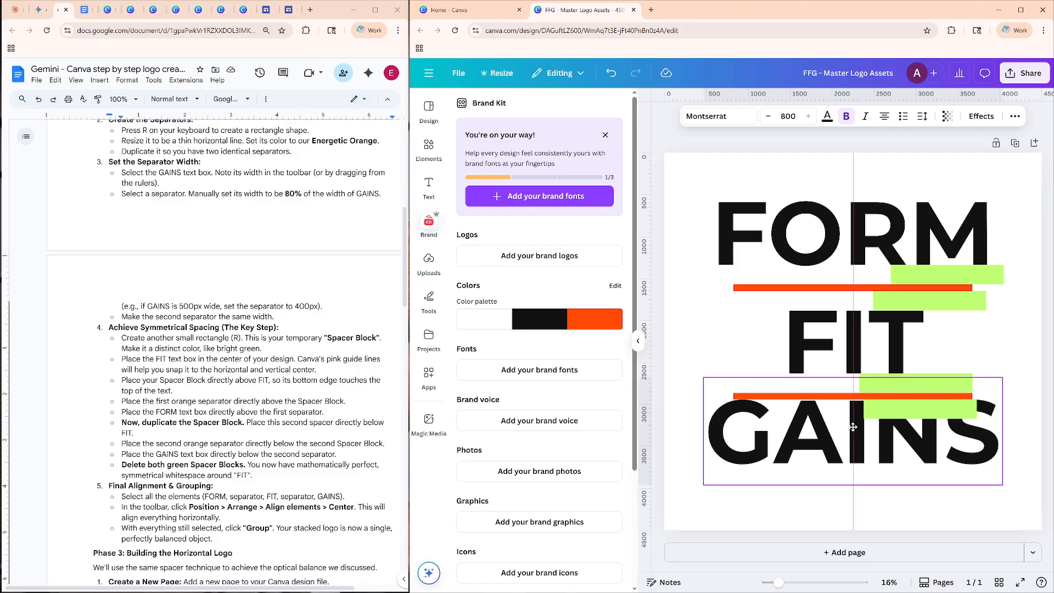
pyautogui.moveTo(853, 427); pyautogui.dragTo(853, 427)
pyautogui.moveTo(853, 427); pyautogui.dragTo(854, 446)
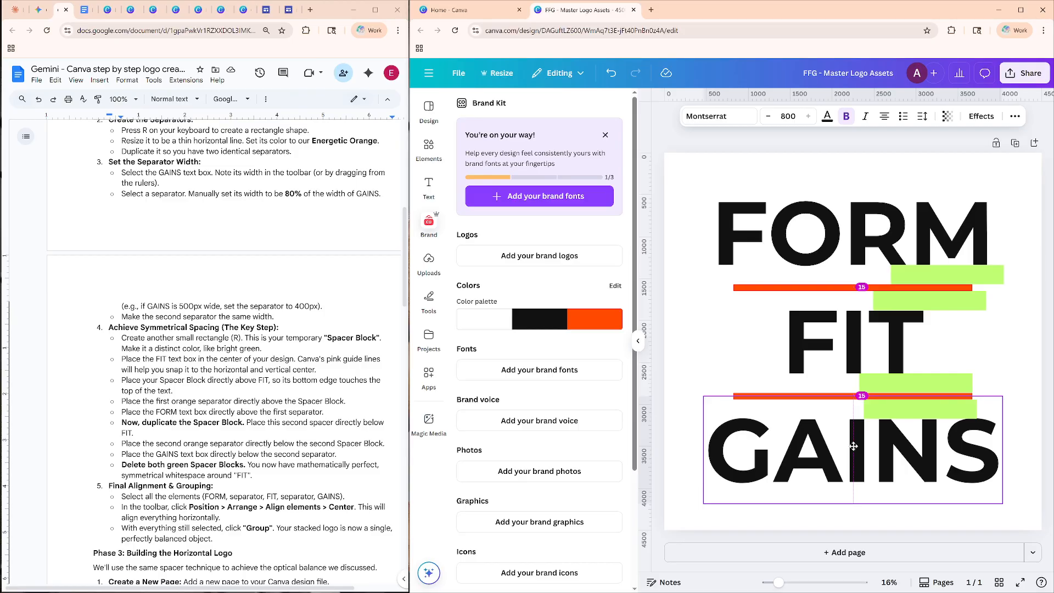
pyautogui.moveTo(853, 445); pyautogui.dragTo(853, 446)
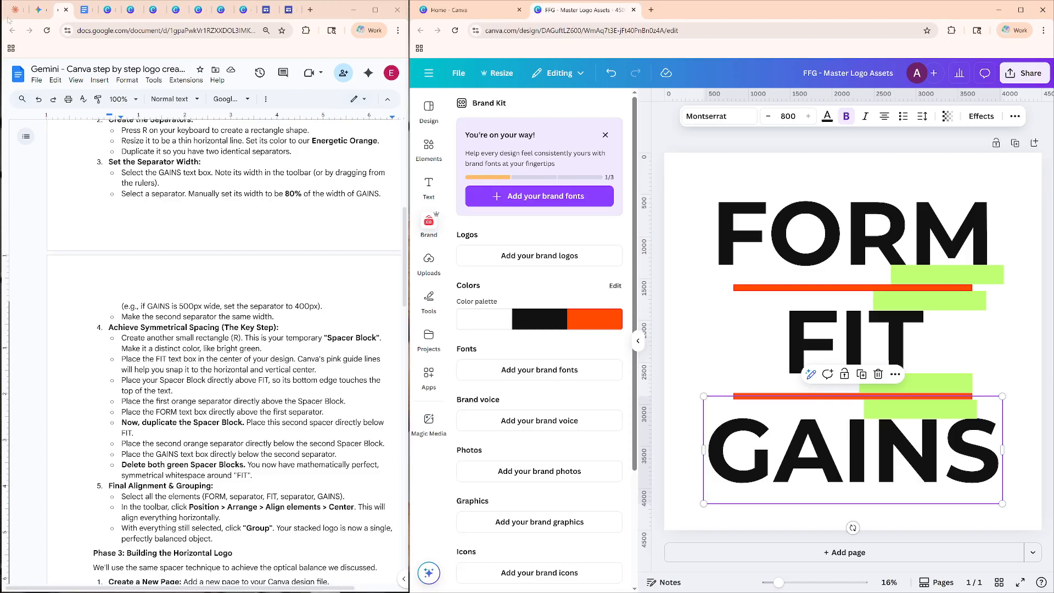
# Bring up the Gemini chat beside the design, and check the rotation angles of the FIT and GAINS text boxes.
pyautogui.click(37, 10)
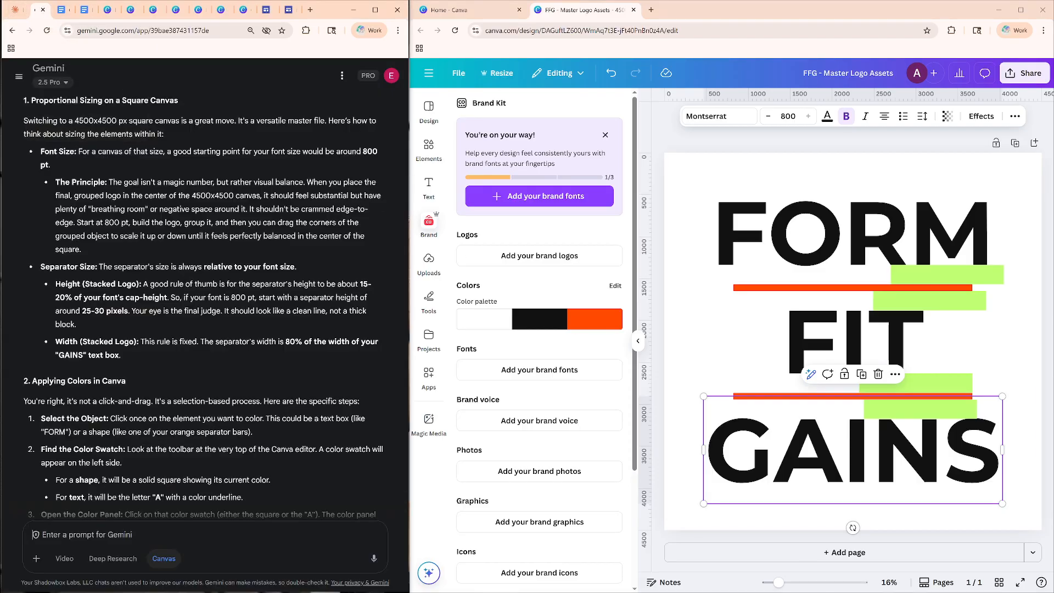
pyautogui.click(852, 342)
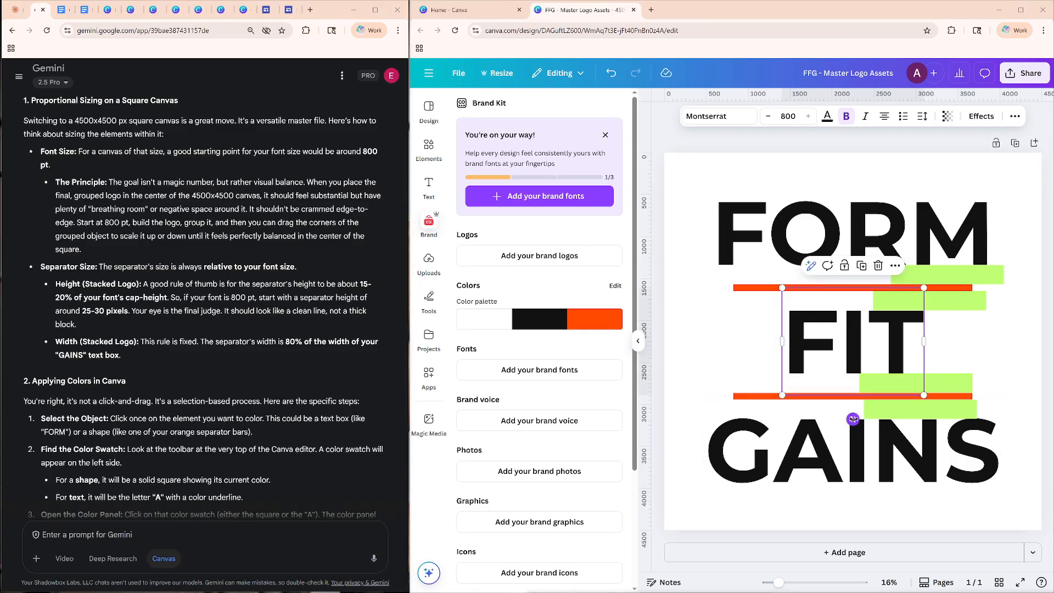
pyautogui.moveTo(852, 420); pyautogui.dragTo(852, 419)
pyautogui.click(863, 463)
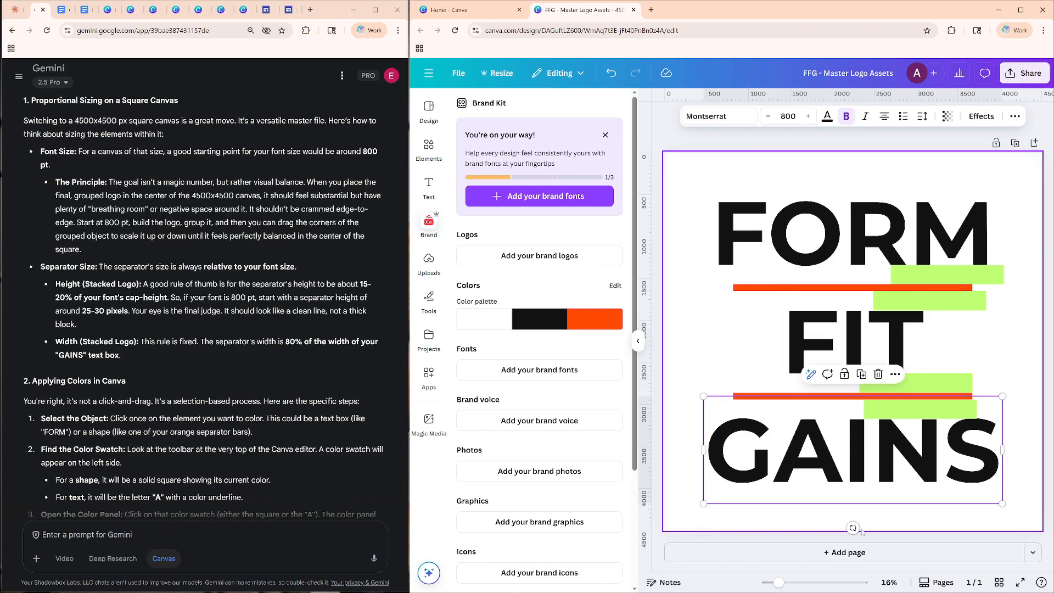
pyautogui.moveTo(853, 528); pyautogui.dragTo(855, 528)
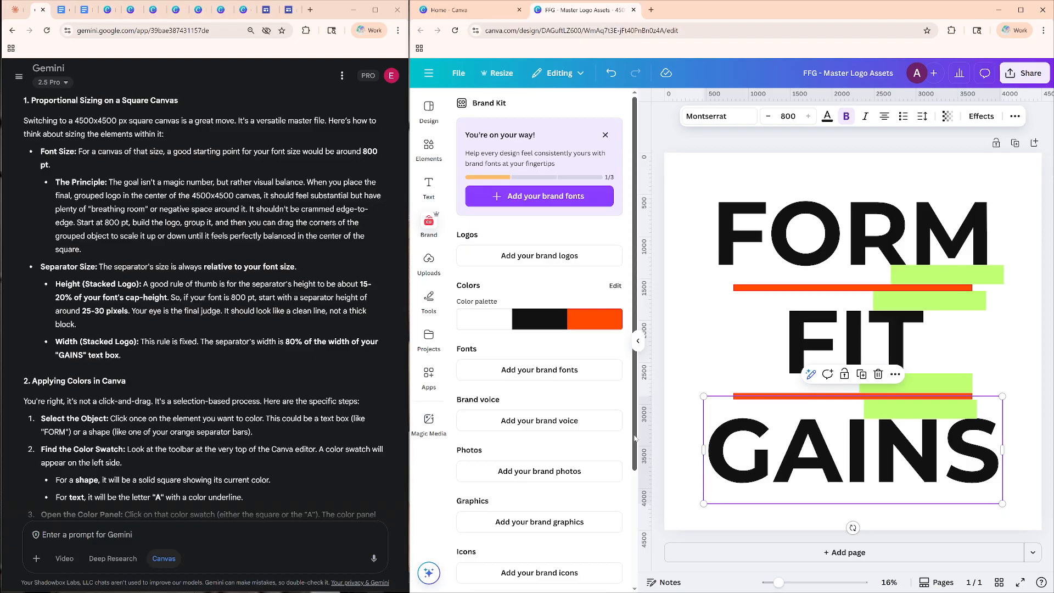
# Shift the spacer above GAINS slightly left until its ends line up with the spacer beneath FIT.
pyautogui.click(903, 417)
pyautogui.moveTo(903, 419); pyautogui.dragTo(899, 415)
pyautogui.press('Escape')
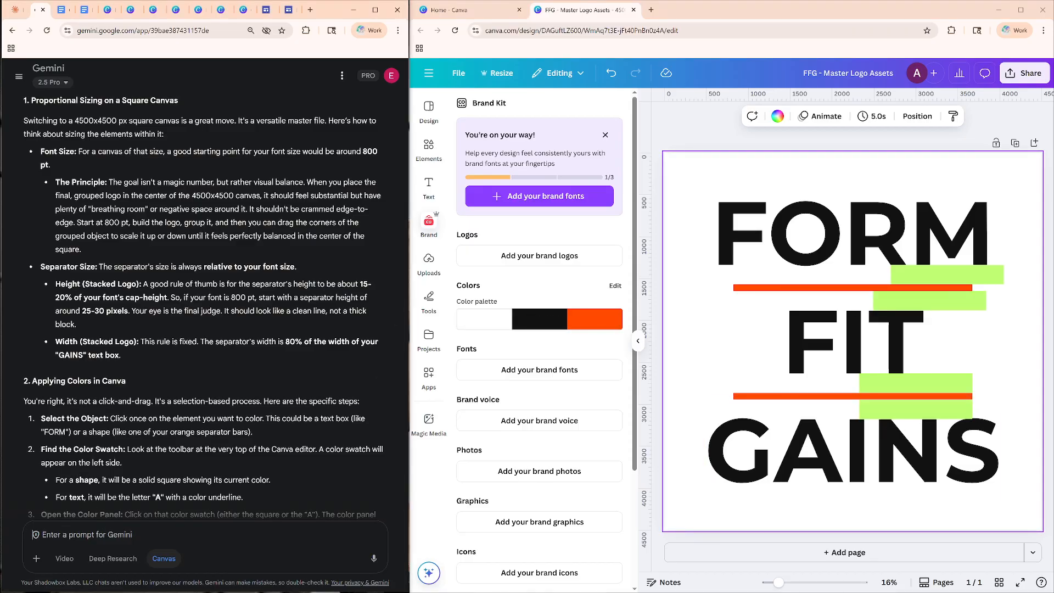
# Start a Gemini prompt with "2 more questions:" and, on a new line, "1. when i have the text "gains" horizontally placed at zero degrees,".
pyautogui.write('2 more questions:')
pyautogui.hotkey('shift', 'Return')
pyautogui.write('1. whe')
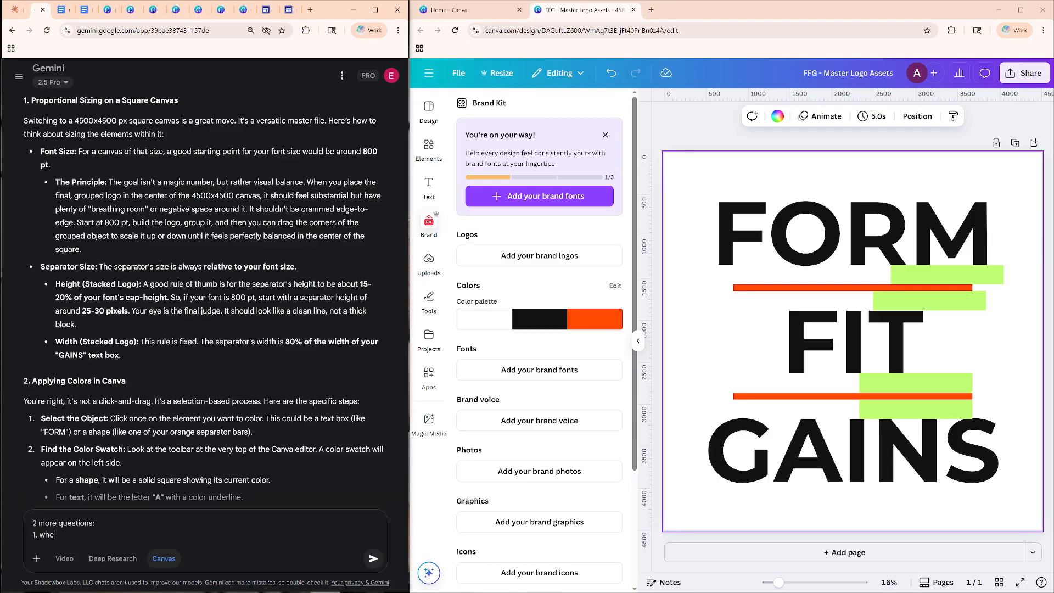
pyautogui.write('n i have the text "gains')
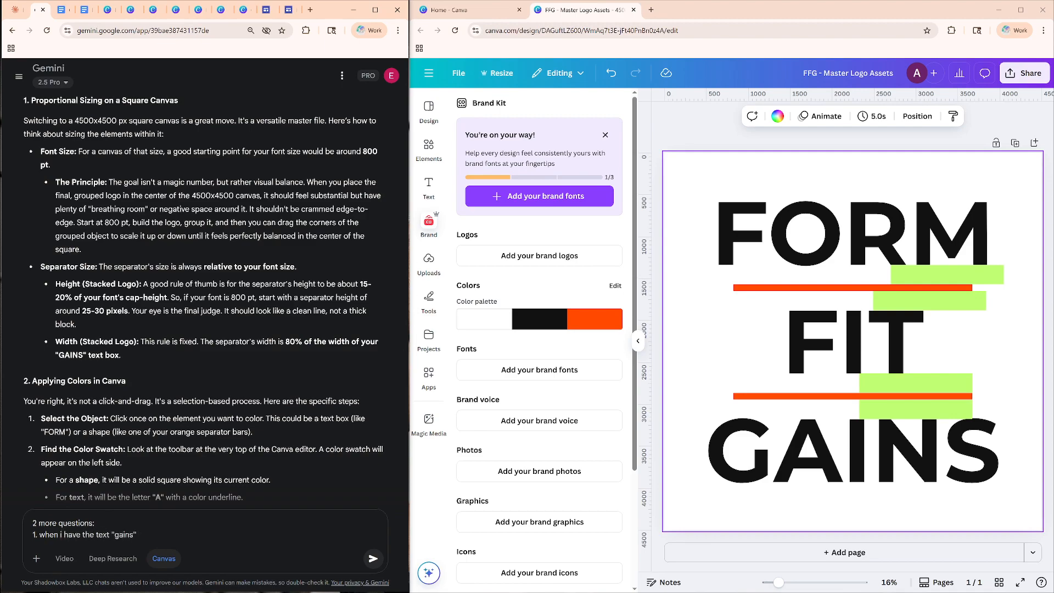
pyautogui.write('" horizontally placed at zero degrees')
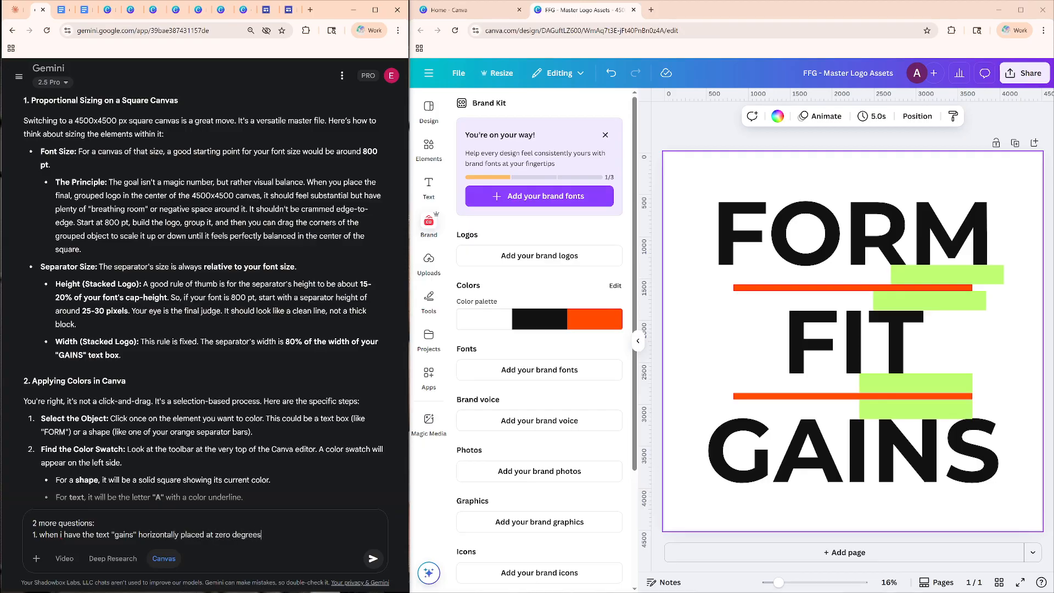
pyautogui.write(', using the spa')
# Continue question 1 with "using the space block, it's flushed w/ the I and N, but some how that means it's eating into the S".
pyautogui.write("ce block, it's flushed w/ the I and N, but some")
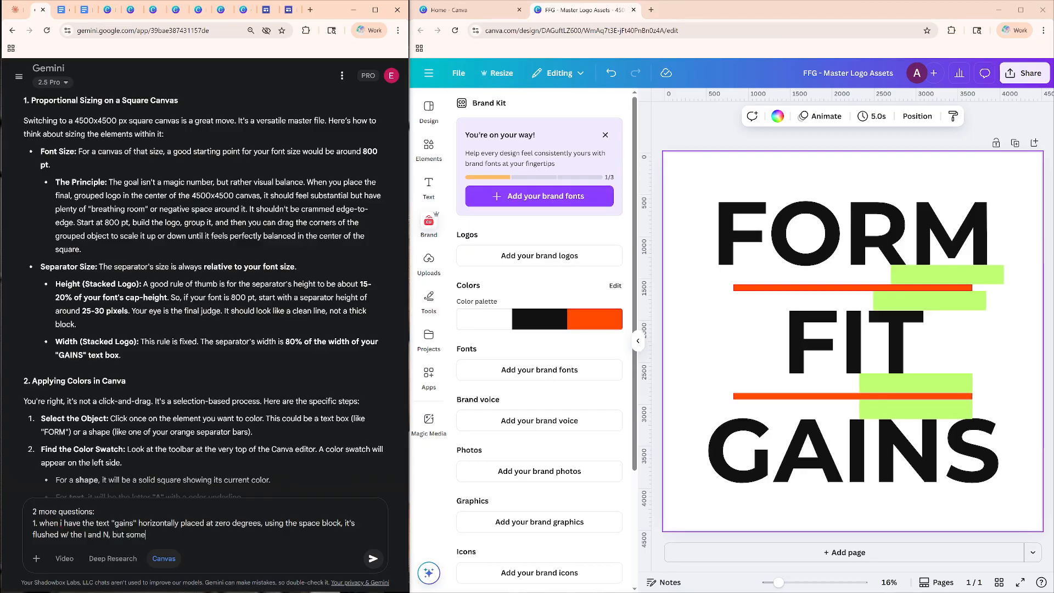
pyautogui.write(" how that means it's c")
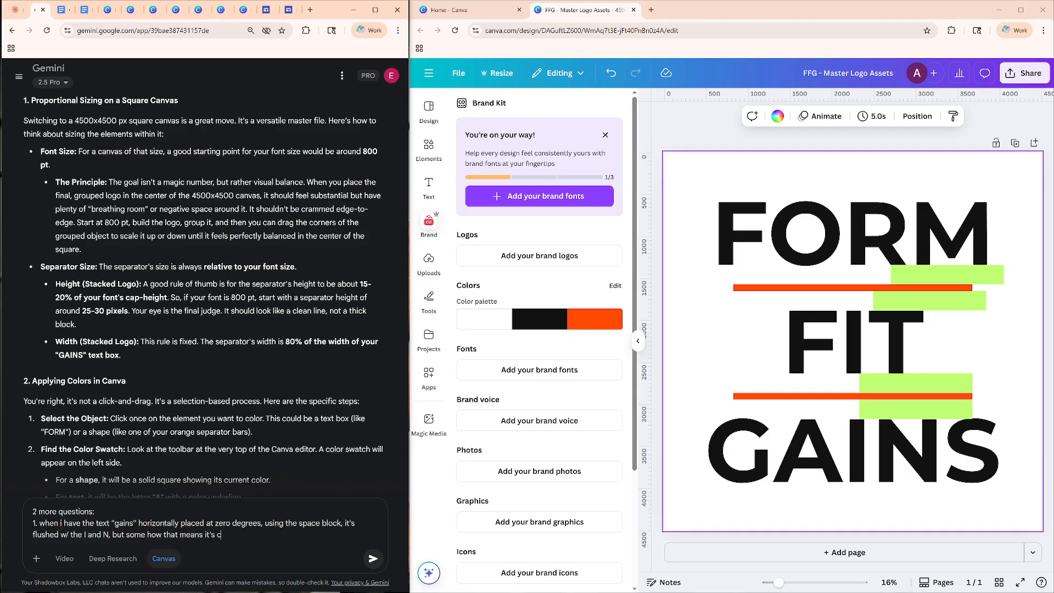
pyautogui.press('BackSpace')
pyautogui.write("eating into the S, but they're all su")
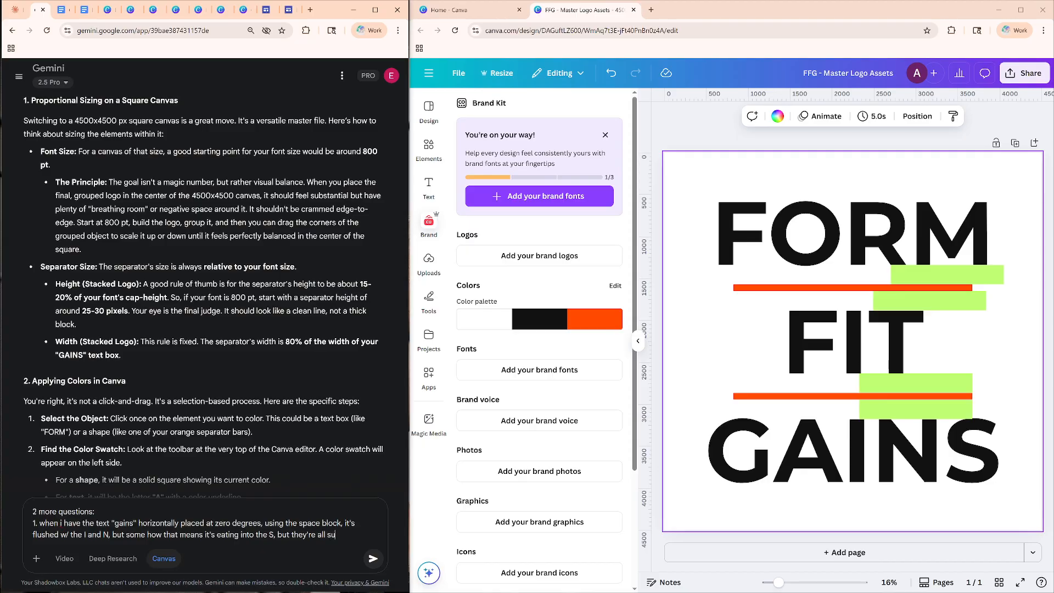
pyautogui.write('pposed to be equals')
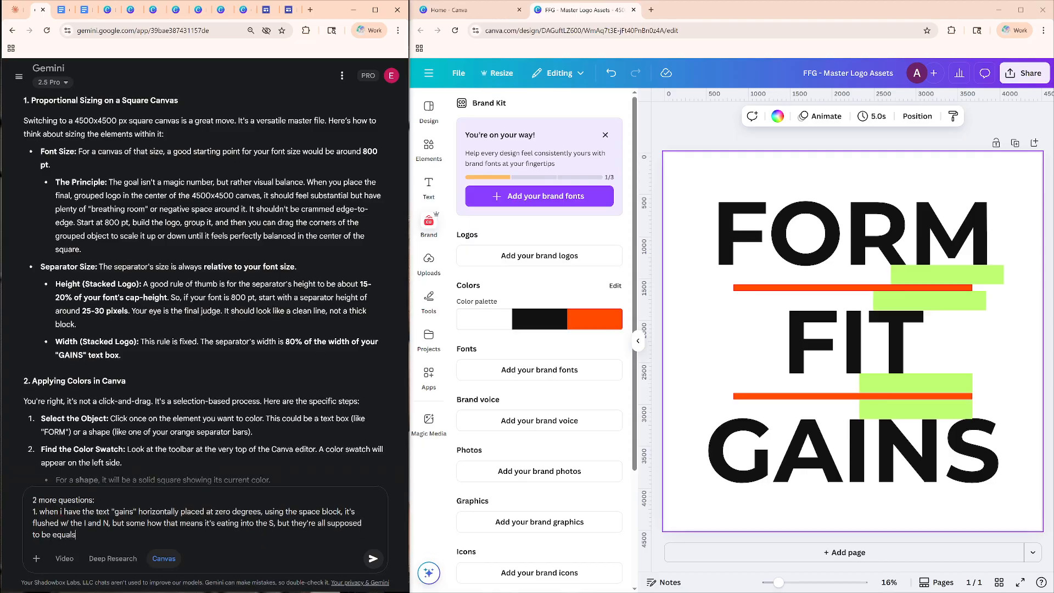
# Finish question 1 with ", but they're all supposed to be equally flushed or parallel.".
pyautogui.press('BackSpace')
pyautogui.write('ly flushed or parallel')
# Add question 2: "as i move the words and elements around, there are these purple lines that help guide where i place the element".
pyautogui.hotkey('shift', 'Return')
pyautogui.write('2.')
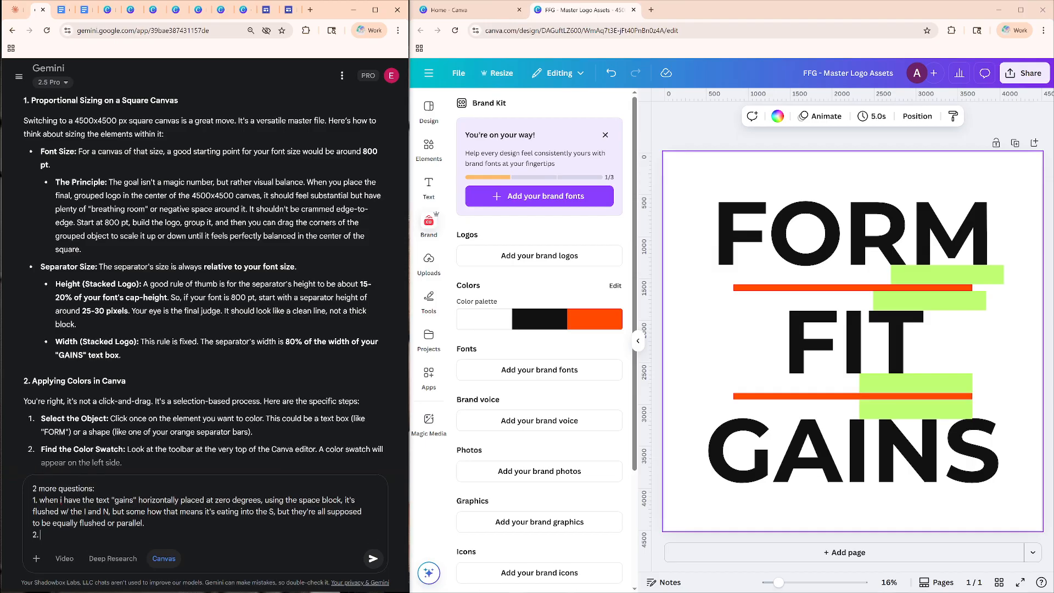
pyautogui.write(' as i move the words and elements around,')
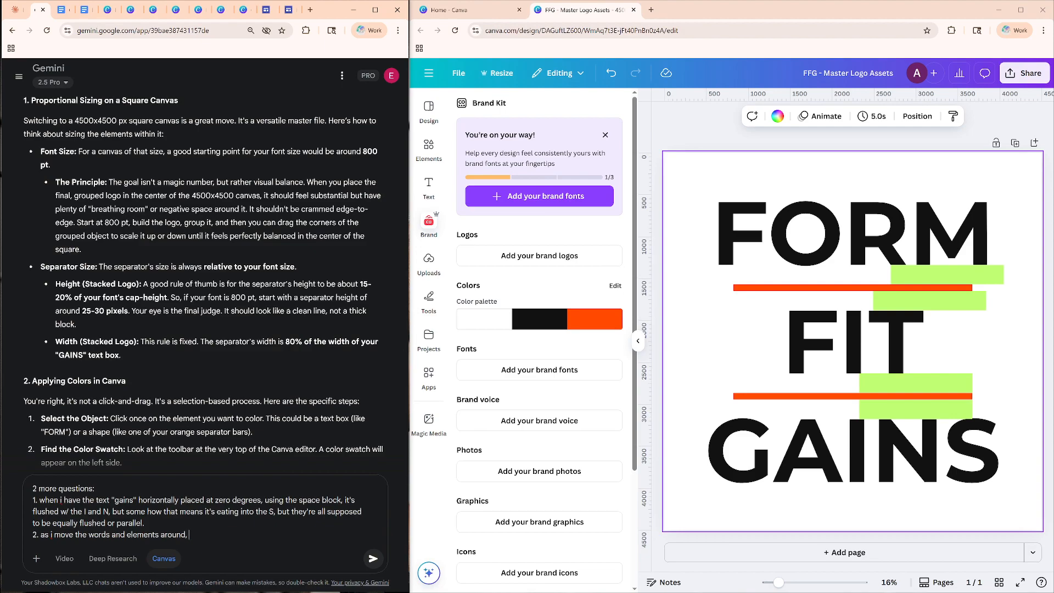
pyautogui.write(' there are these purple lines that help guide where t')
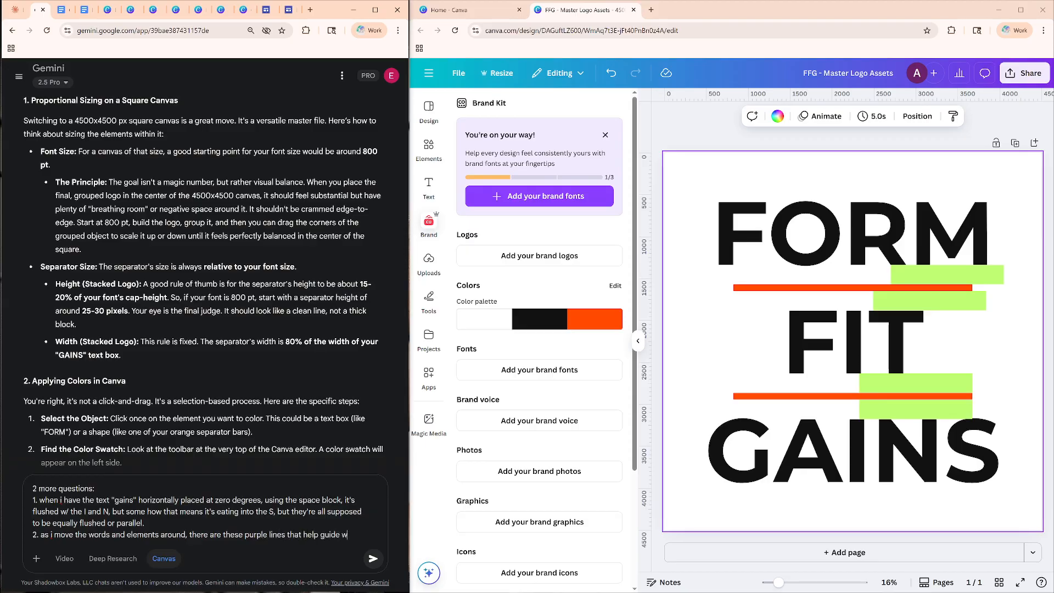
pyautogui.press('BackSpace')
pyautogui.write('i place the text')
pyautogui.press('BackSpace')
pyautogui.press('BackSpace')
pyautogui.press('BackSpace')
pyautogui.press('BackSpace')
pyautogui.write('element, however')
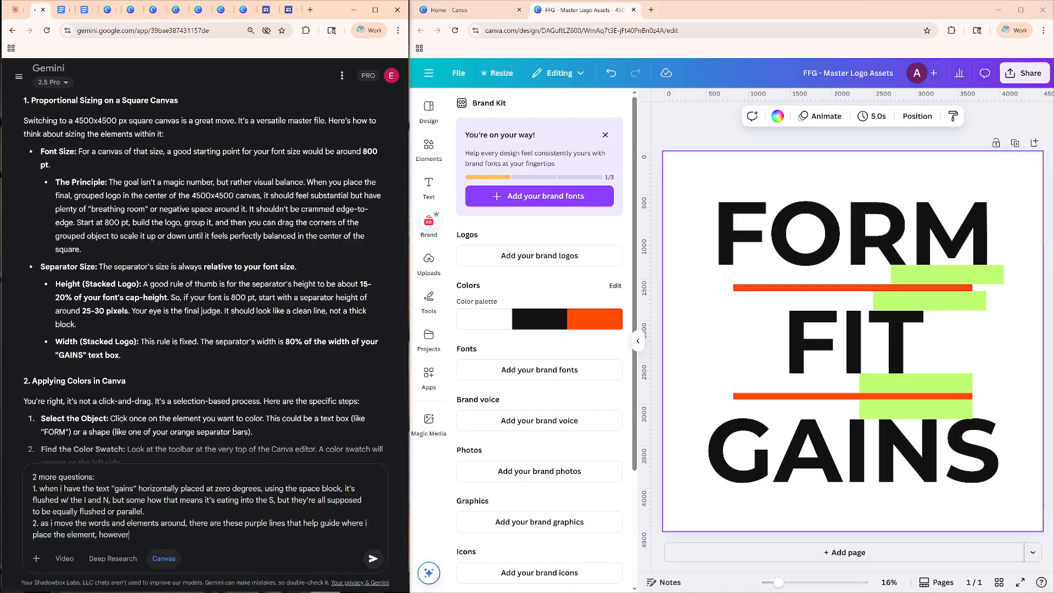
pyautogui.write(", i'd sometimes see a r")
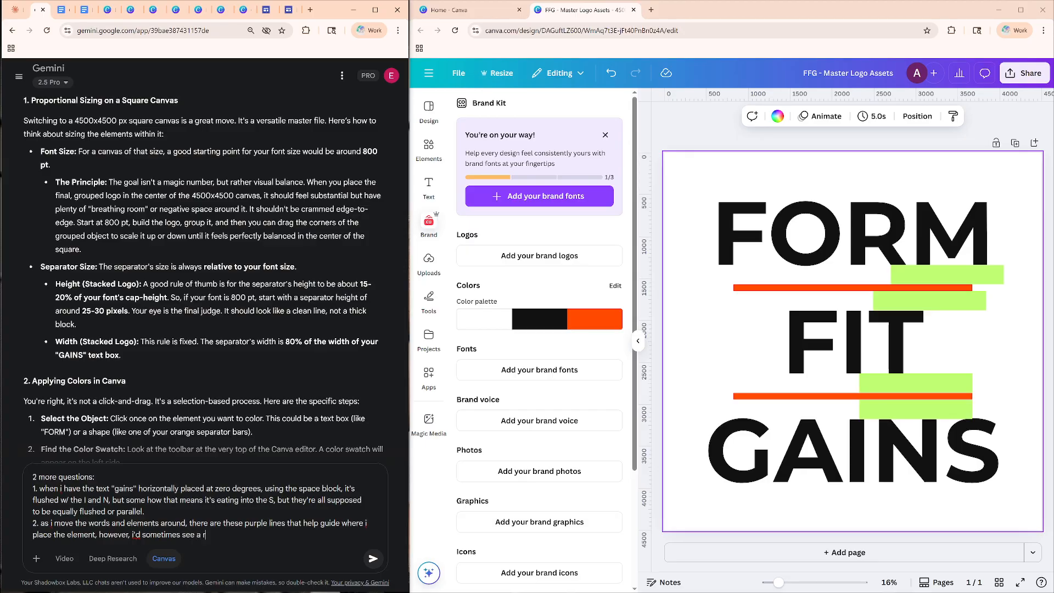
pyautogui.write('andom number such as 3, and 3, or')
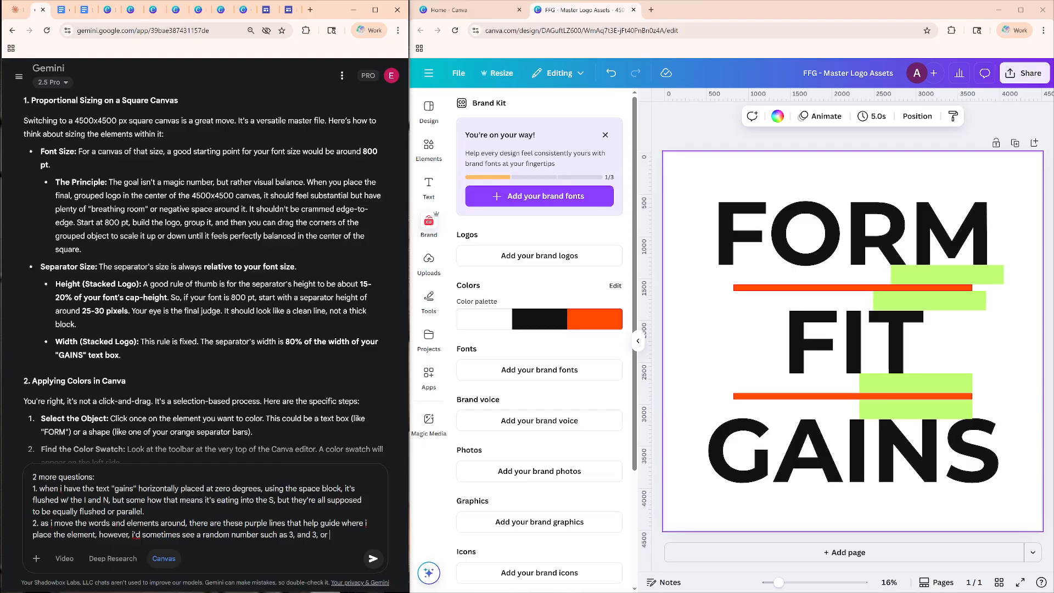
pyautogui.write(' something else to that effect.  ')
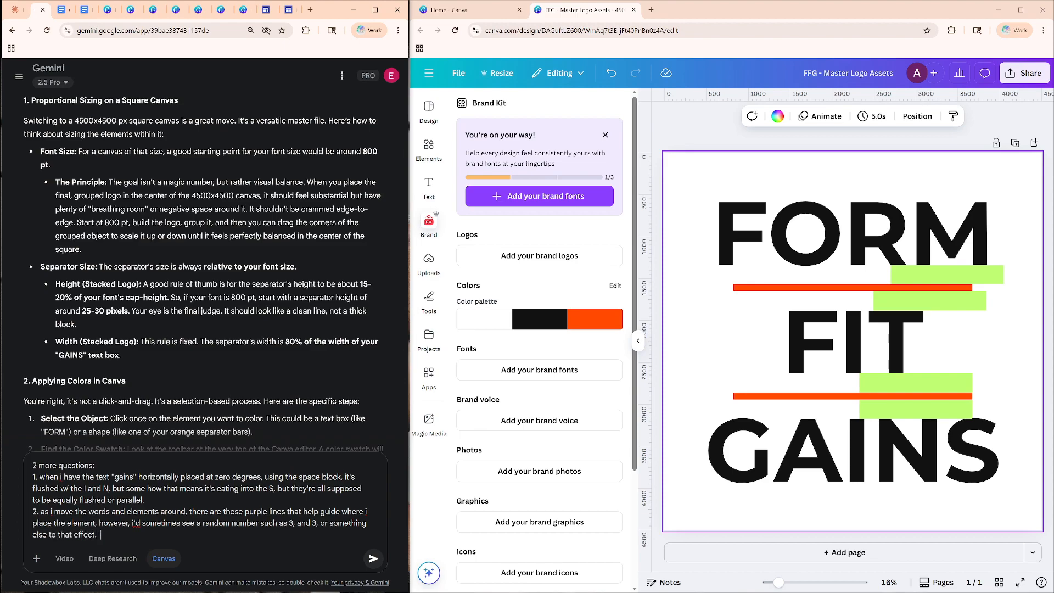
pyautogui.write('what does this number mean?')
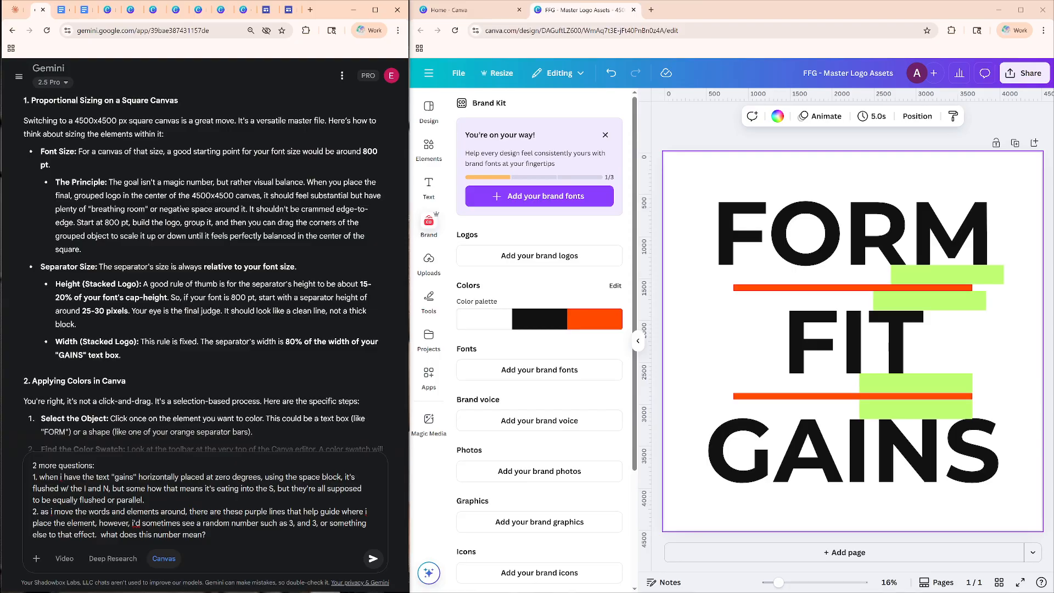
# Reword question 2 to say "see a purple random number" and send the prompt to Gemini.
pyautogui.press('BackSpace')
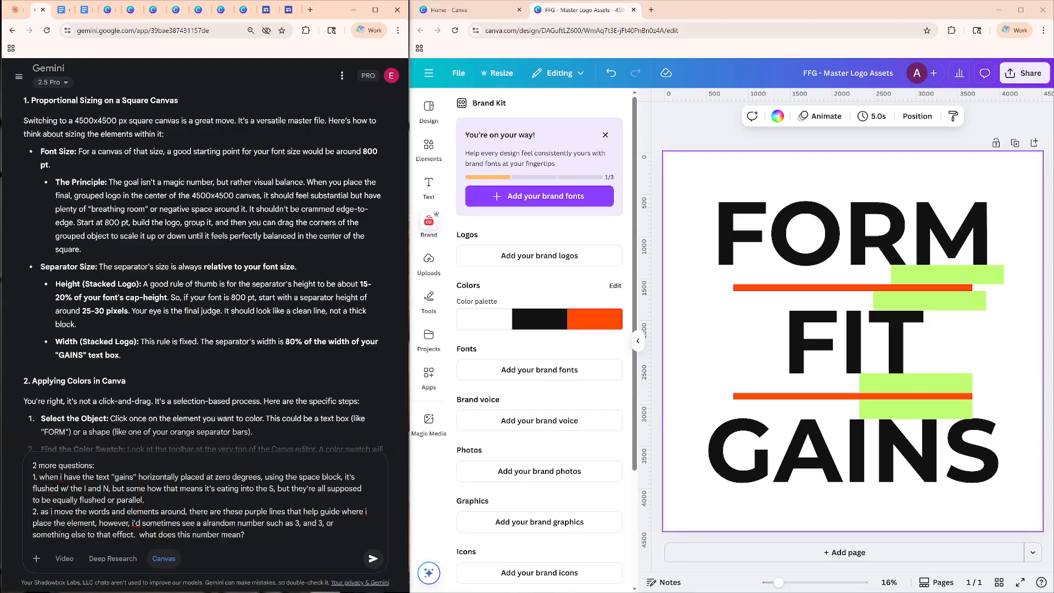
pyautogui.press('BackSpace')
pyautogui.press('BackSpace')
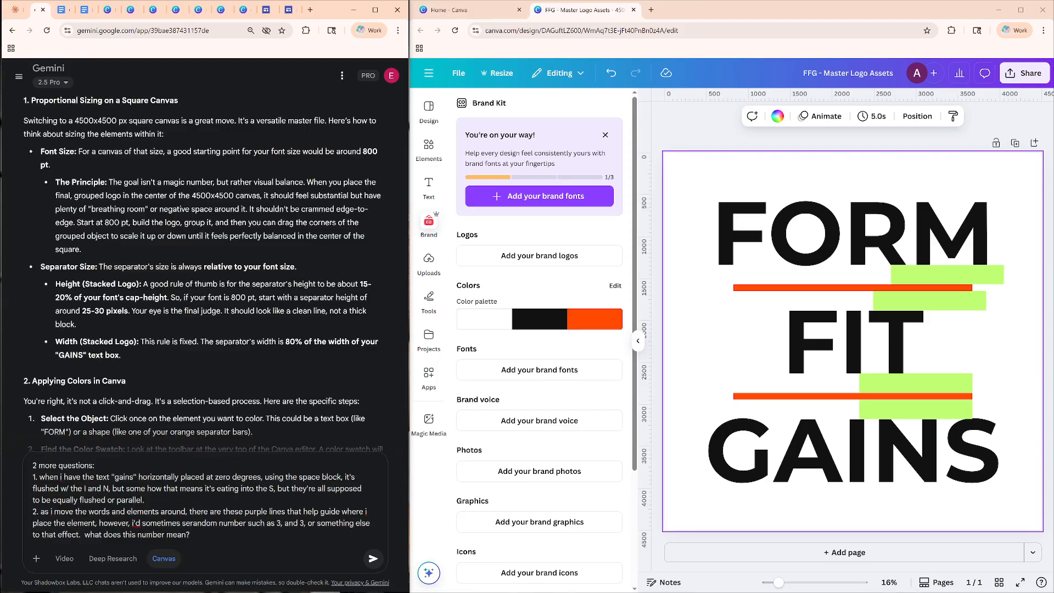
pyautogui.write('e a purple')
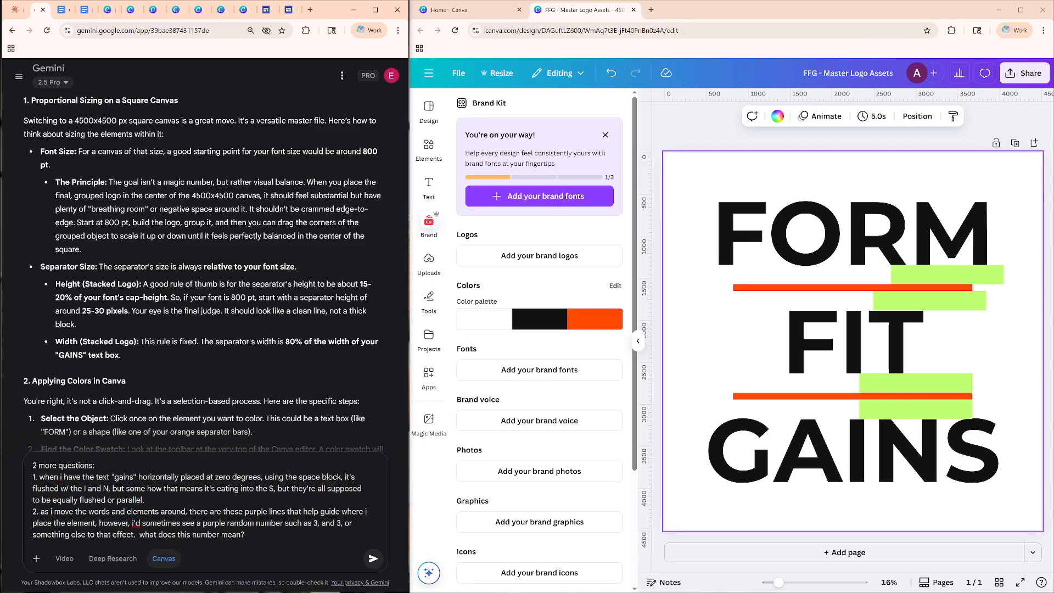
pyautogui.click(373, 559)
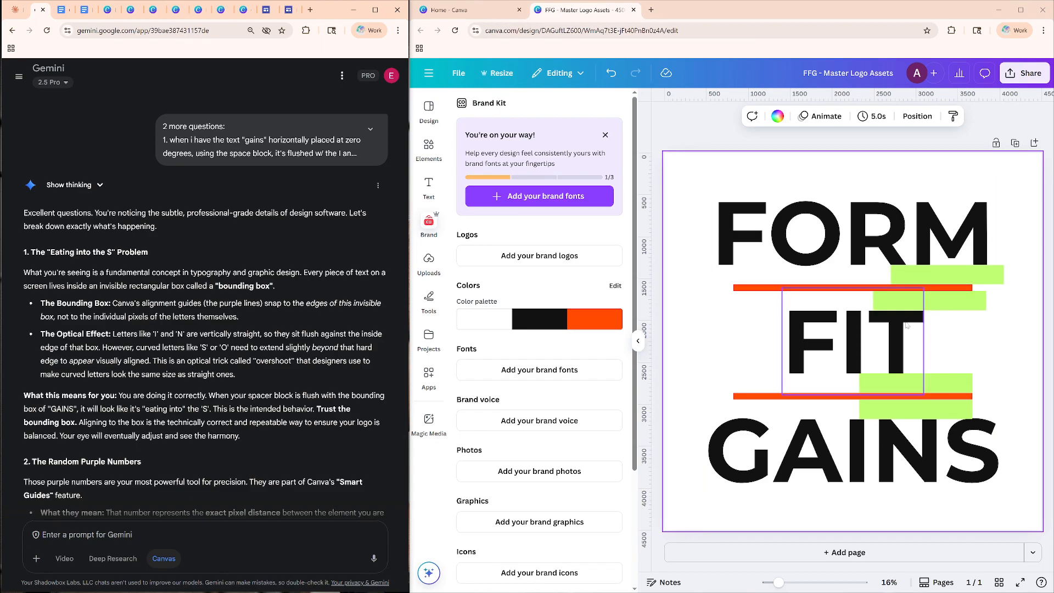
# Shift the green spacer above FIT slightly left, and select the FORM text box.
pyautogui.click(954, 299)
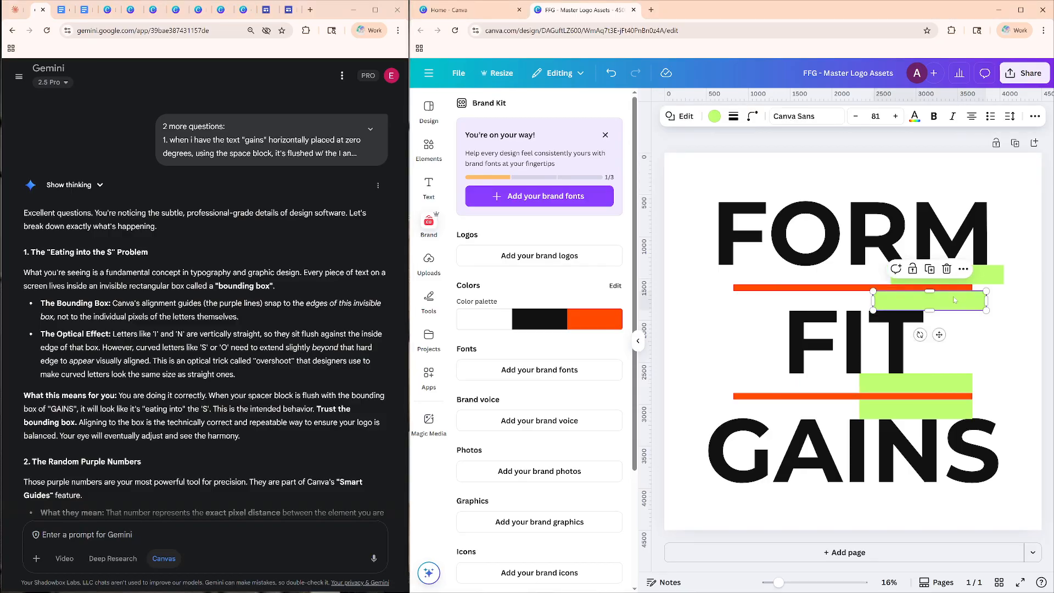
pyautogui.moveTo(954, 300); pyautogui.dragTo(951, 301)
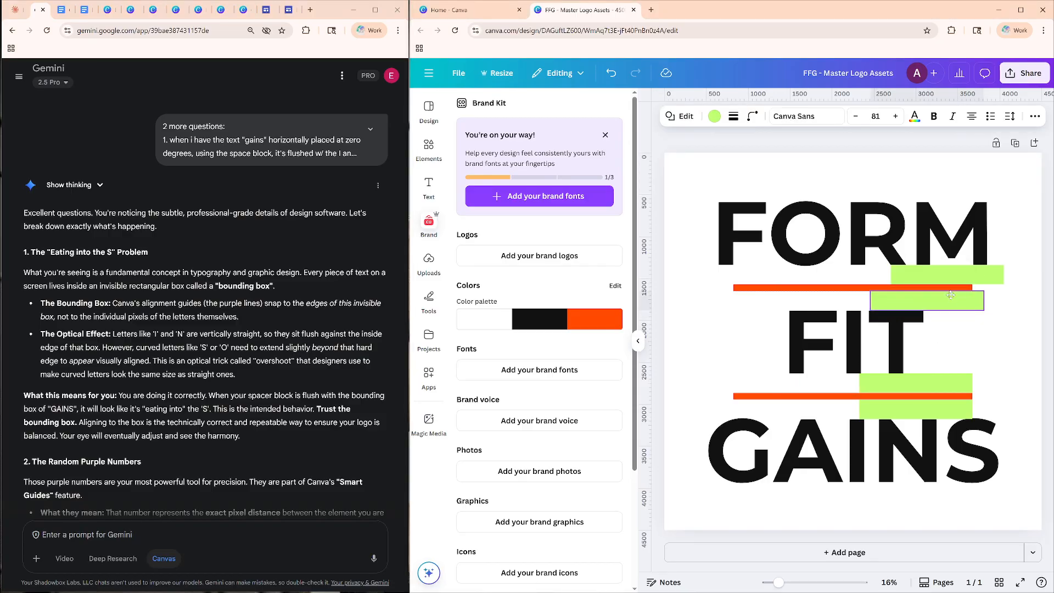
pyautogui.click(969, 341)
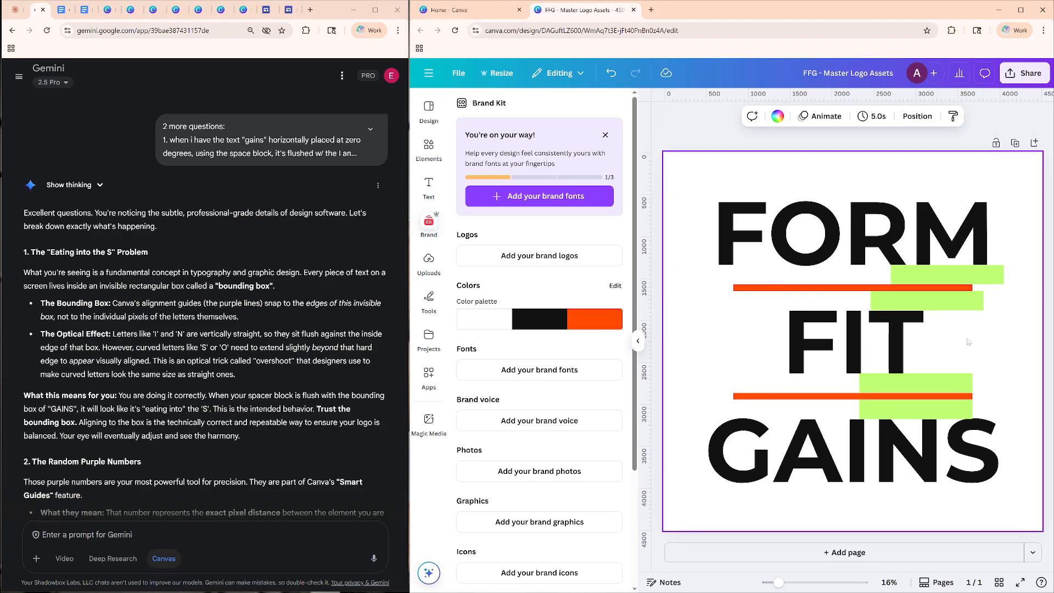
pyautogui.click(945, 291)
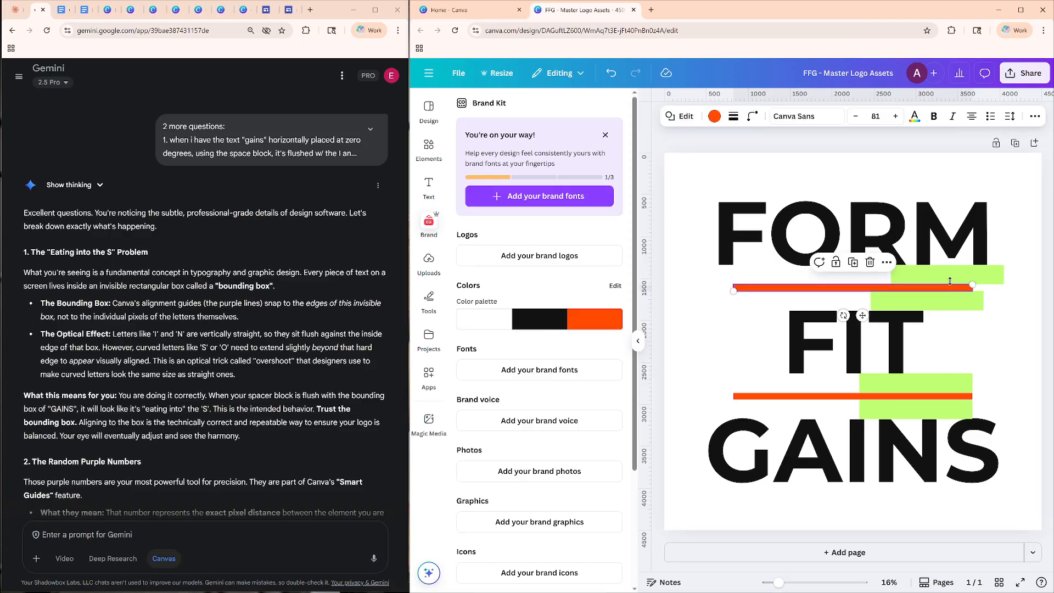
pyautogui.click(895, 229)
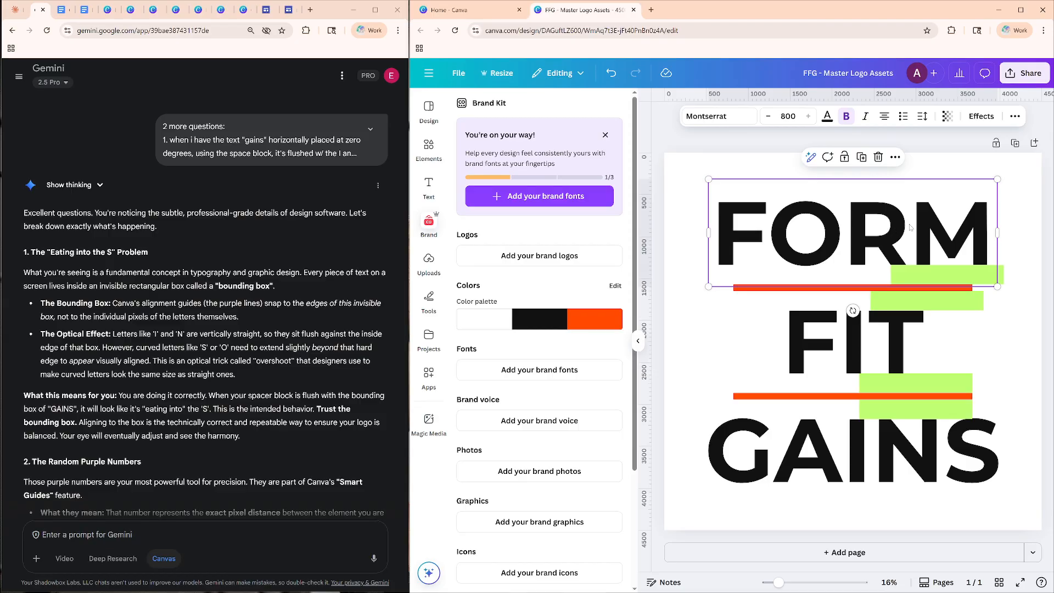
# Shift the green spacer between FORM and the upper orange separator slightly right, resting it on the separator.
pyautogui.click(982, 274)
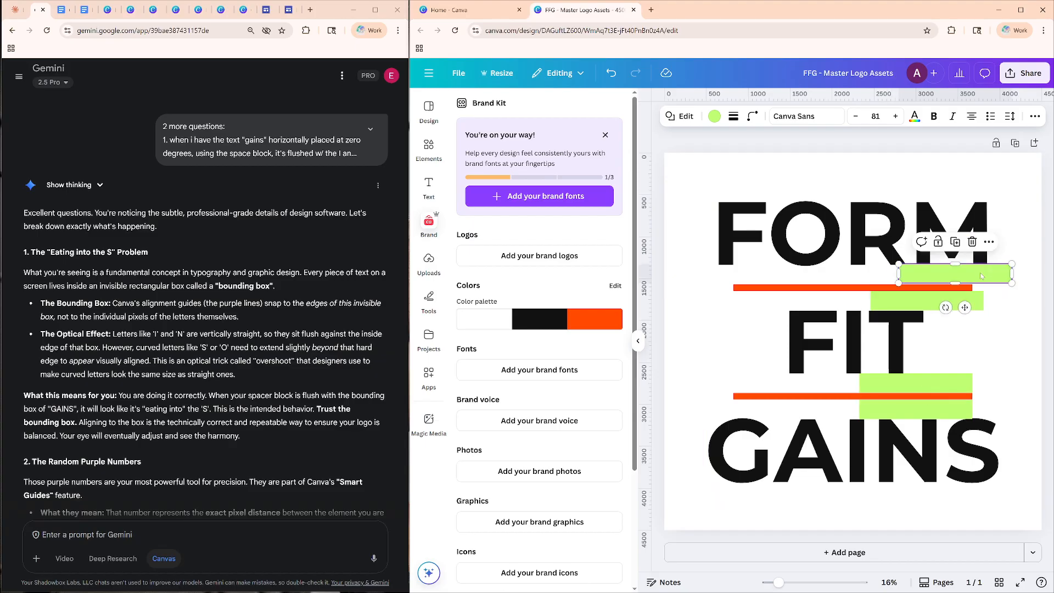
pyautogui.click(991, 273)
pyautogui.moveTo(966, 274); pyautogui.dragTo(982, 276)
pyautogui.click(984, 277)
pyautogui.click(999, 328)
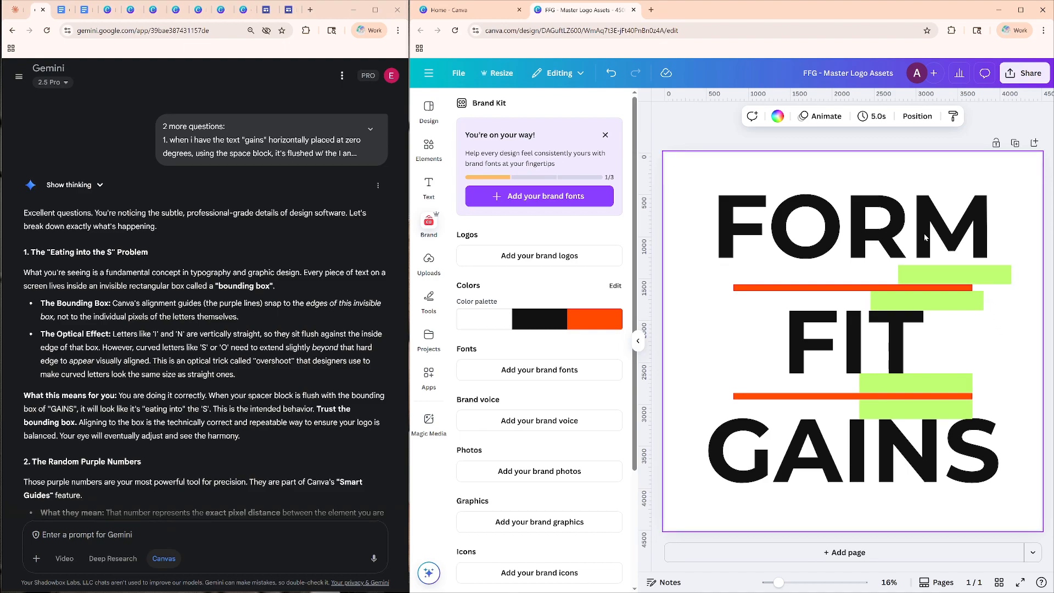
# Check the FORM text box's size and coordinates in its position settings.
pyautogui.click(906, 234)
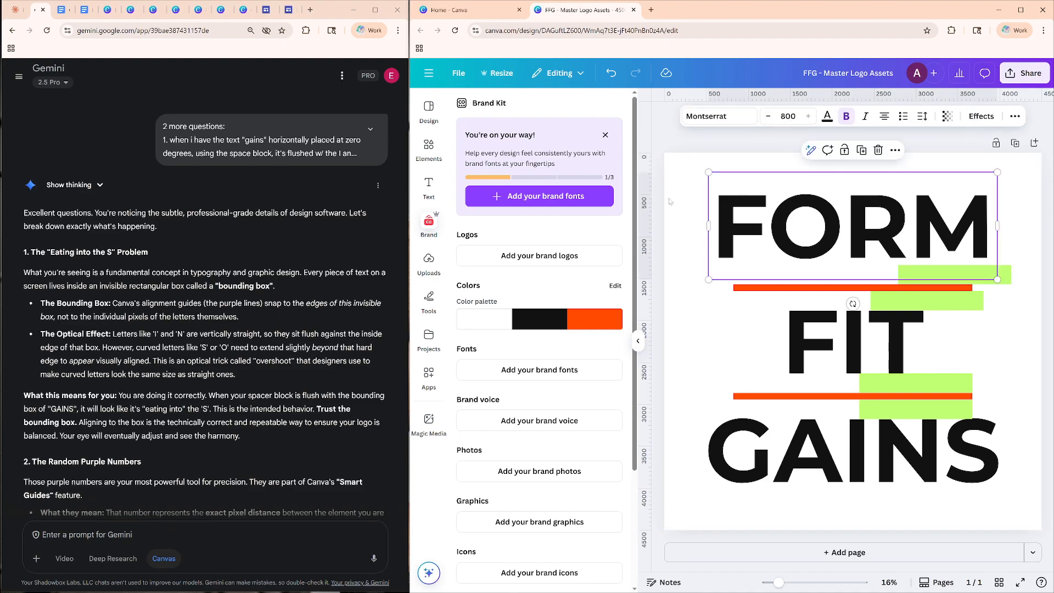
pyautogui.click(1015, 116)
pyautogui.click(980, 139)
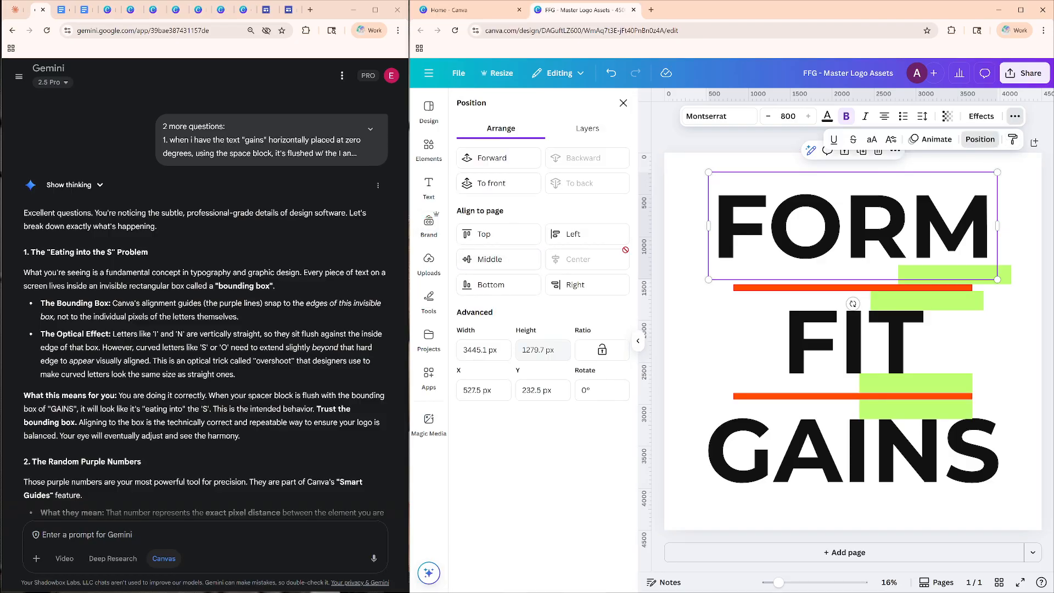
pyautogui.click(884, 230)
pyautogui.doubleClick(884, 229)
pyautogui.click(884, 229)
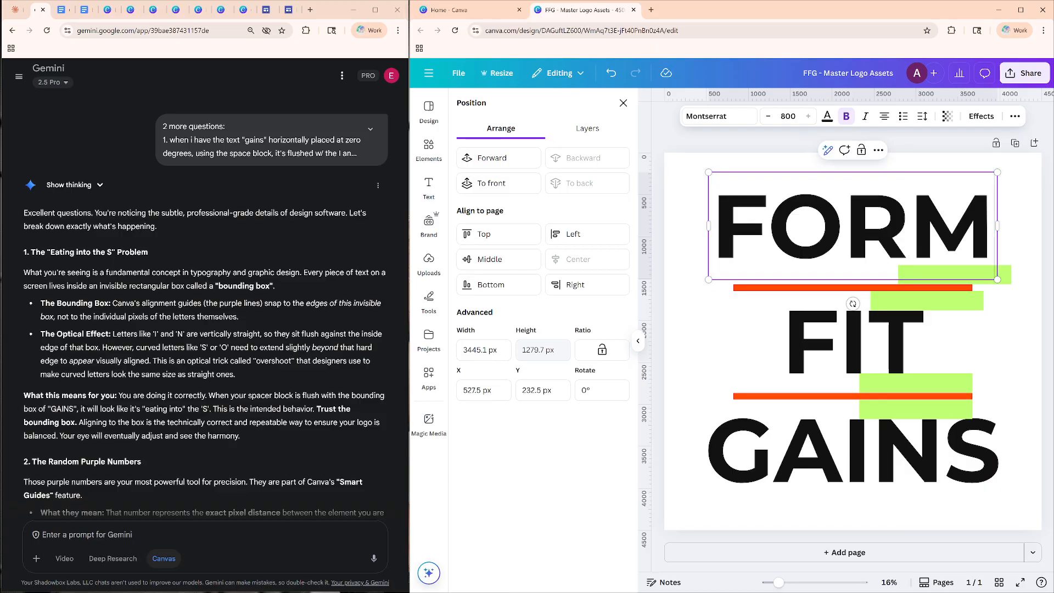
pyautogui.click(1020, 198)
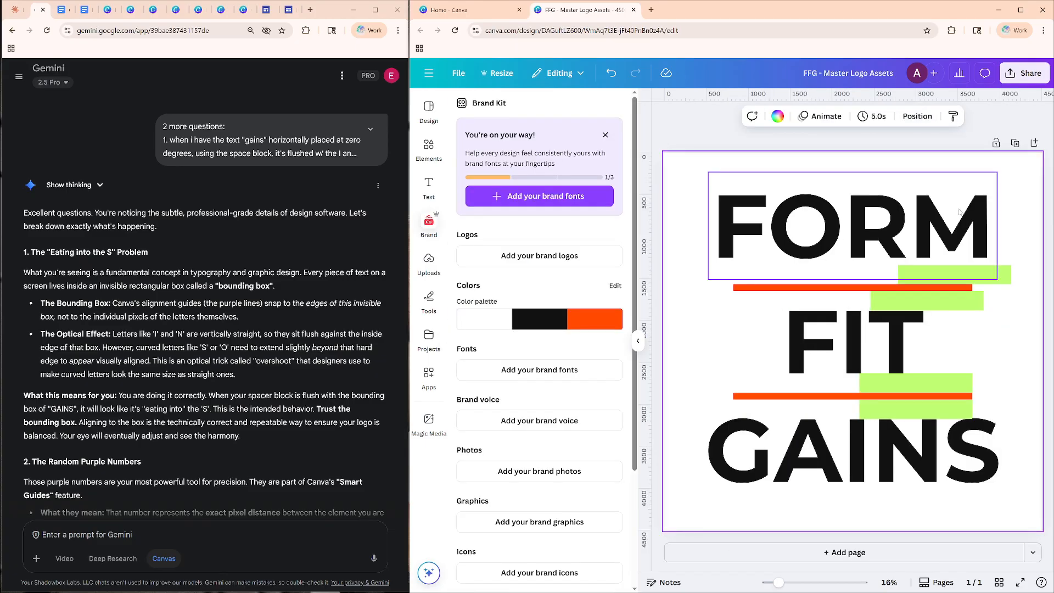
# Nudge the FORM text down until the bottom of its letters meets the top edge of the green spacer.
pyautogui.click(952, 210)
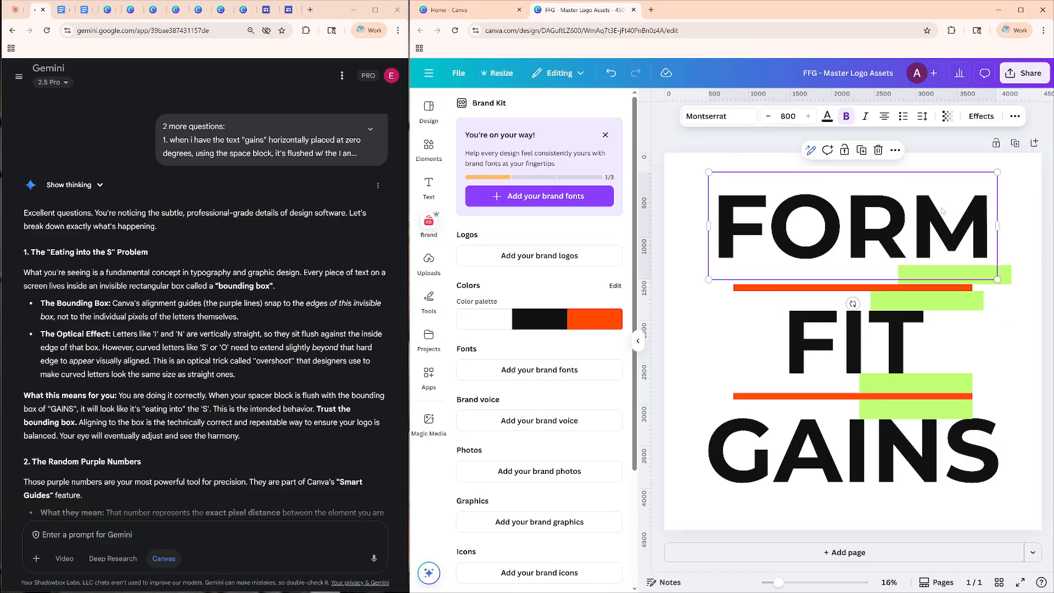
pyautogui.click(942, 210)
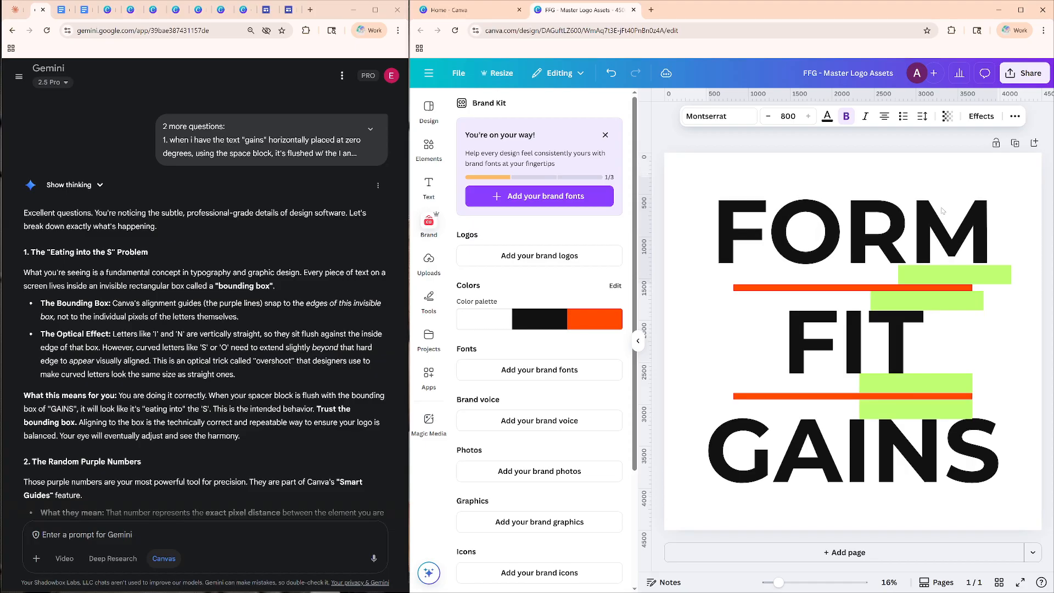
pyautogui.press('Escape')
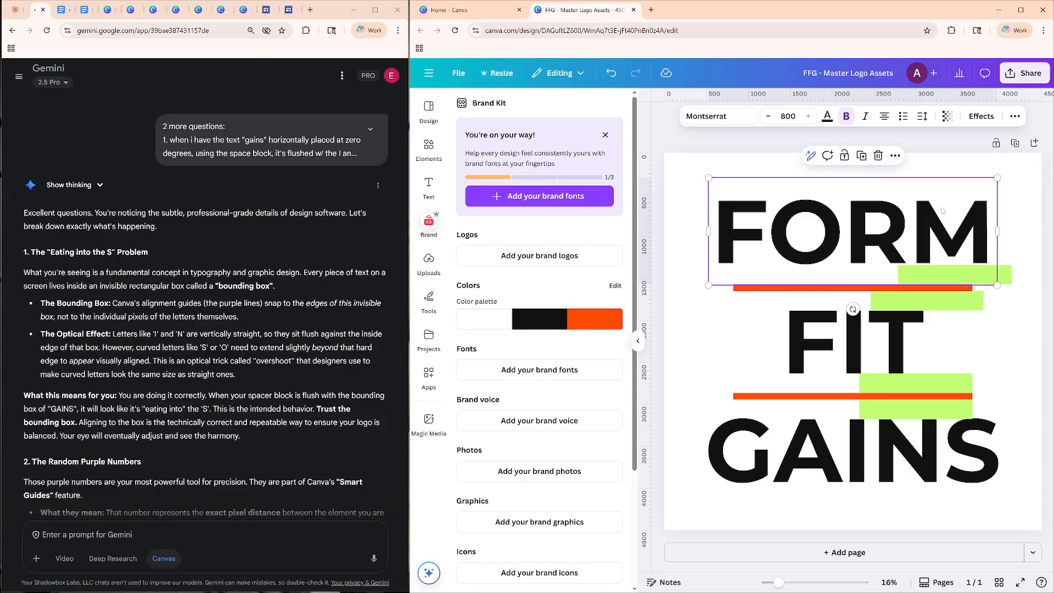
pyautogui.press('Escape')
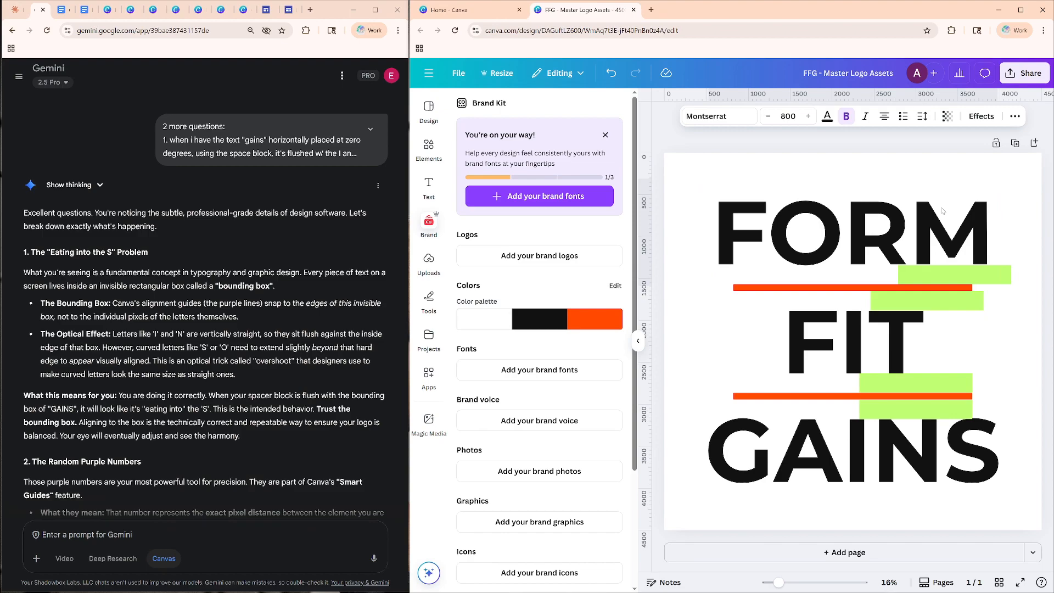
pyautogui.click(942, 211)
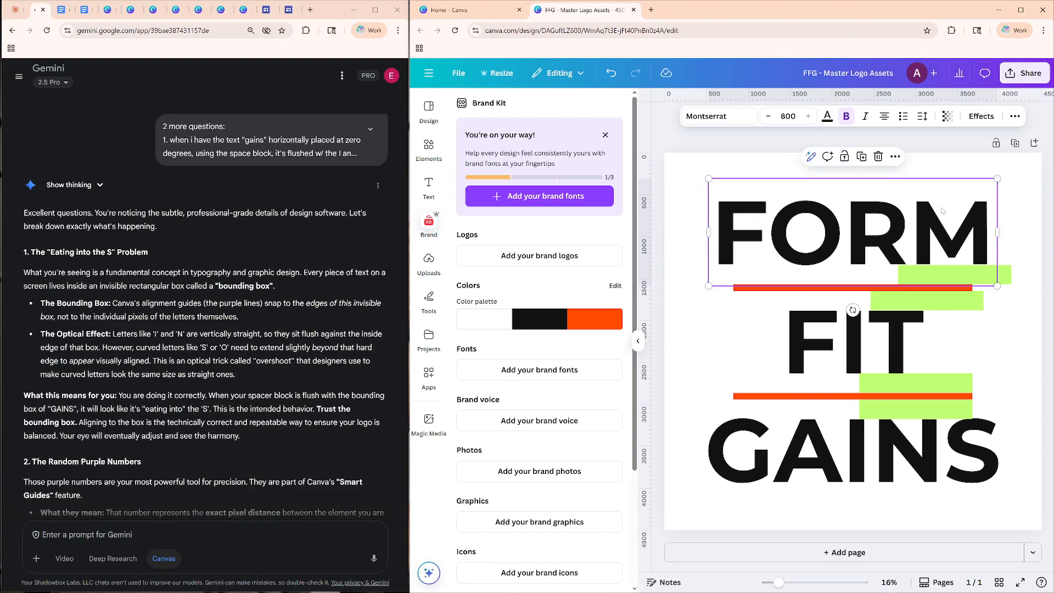
pyautogui.press('Escape')
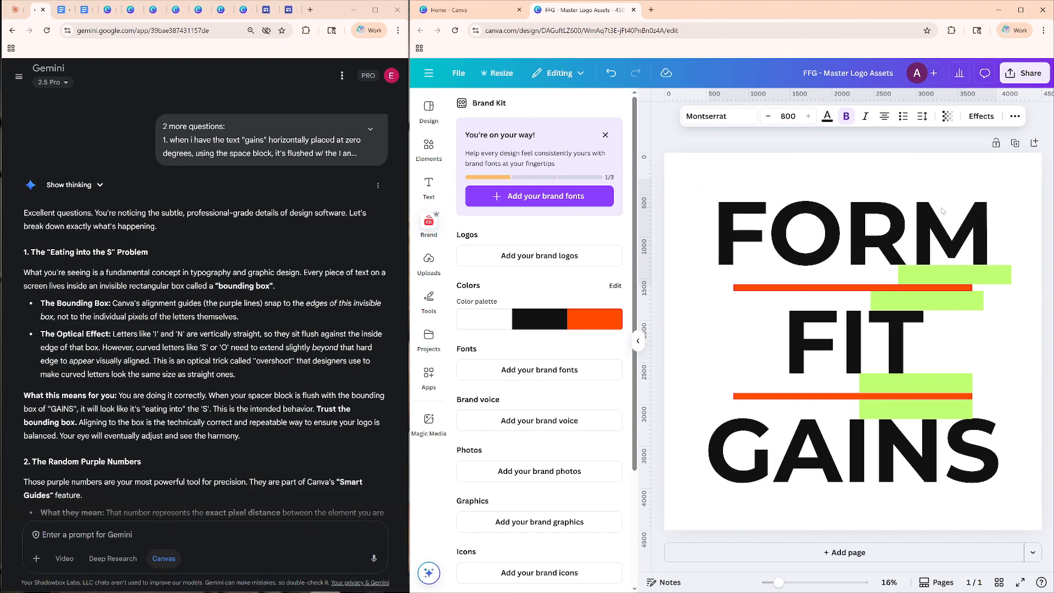
pyautogui.click(942, 211)
pyautogui.press('Escape')
pyautogui.click(942, 210)
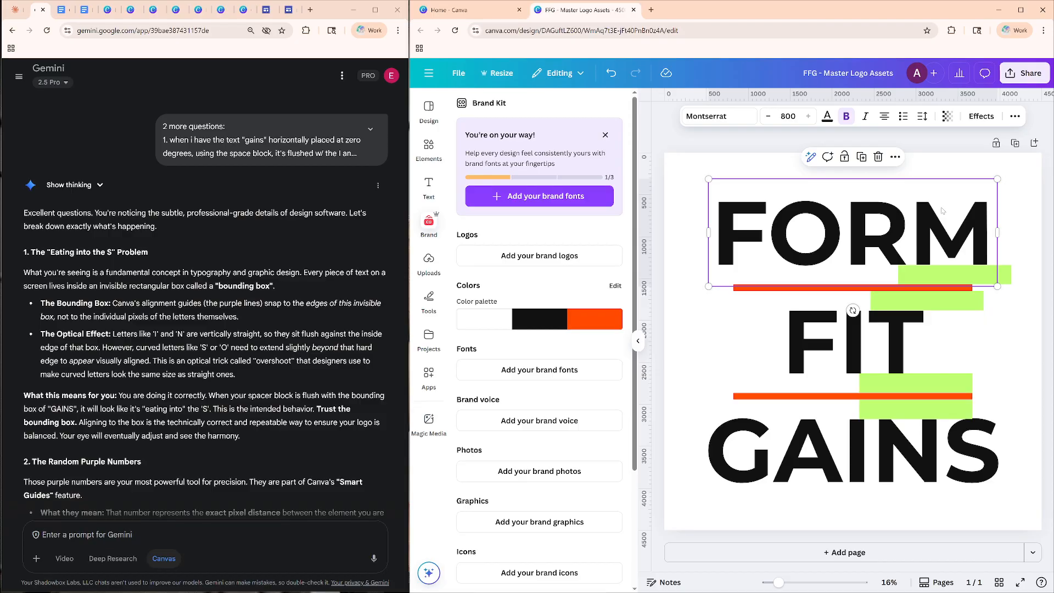
pyautogui.click(1003, 346)
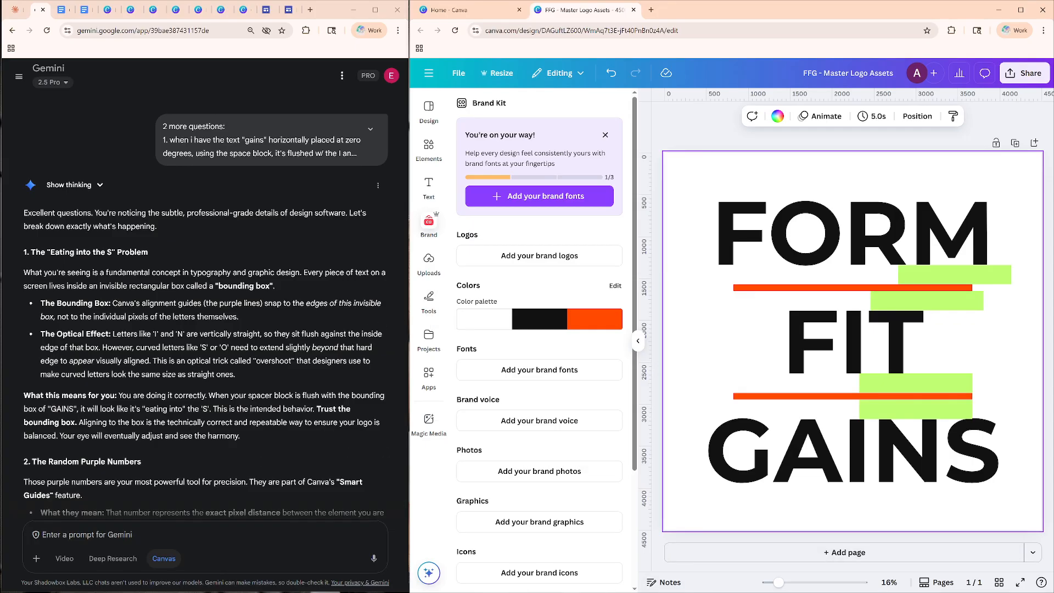
# Read Gemini's explanation of the purple numbers, and review the spacer removal and final grouping instructions in the Google Docs guide.
pyautogui.scroll(-1, 204, 308)
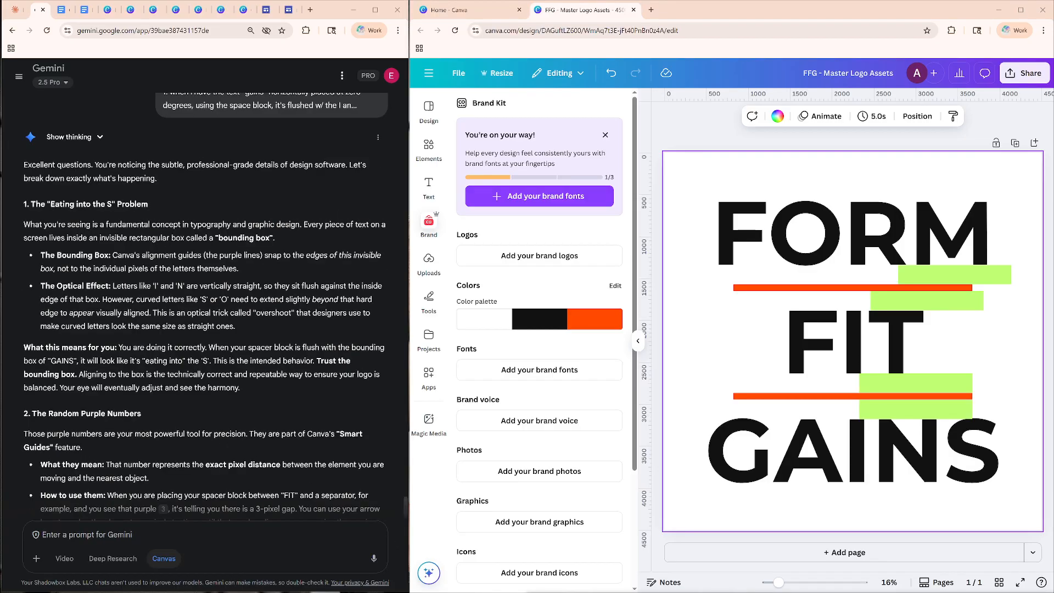
pyautogui.scroll(-2, 204, 308)
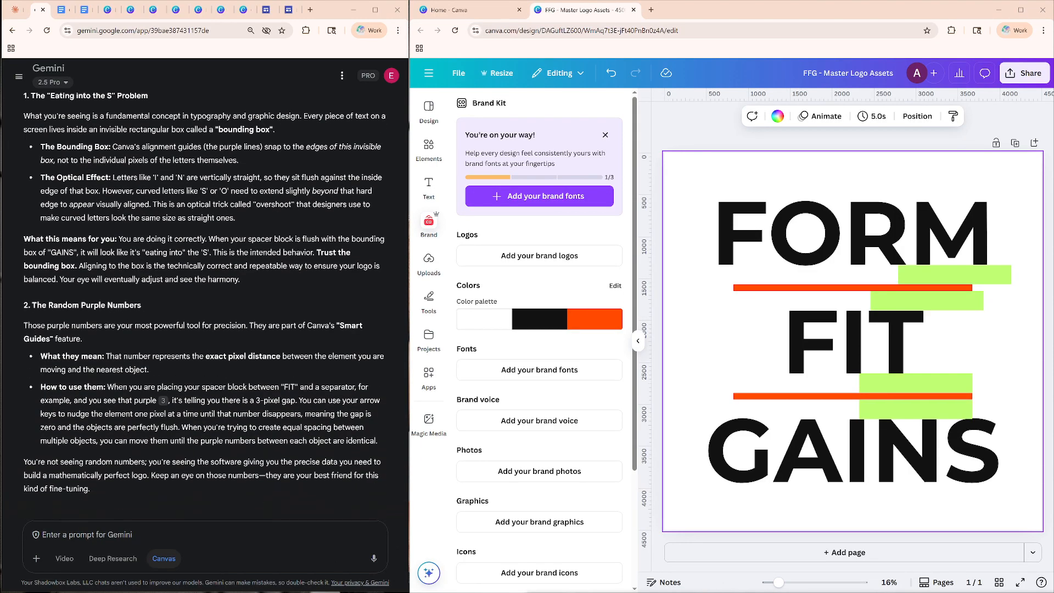
pyautogui.hotkey('ctrl', 'Tab')
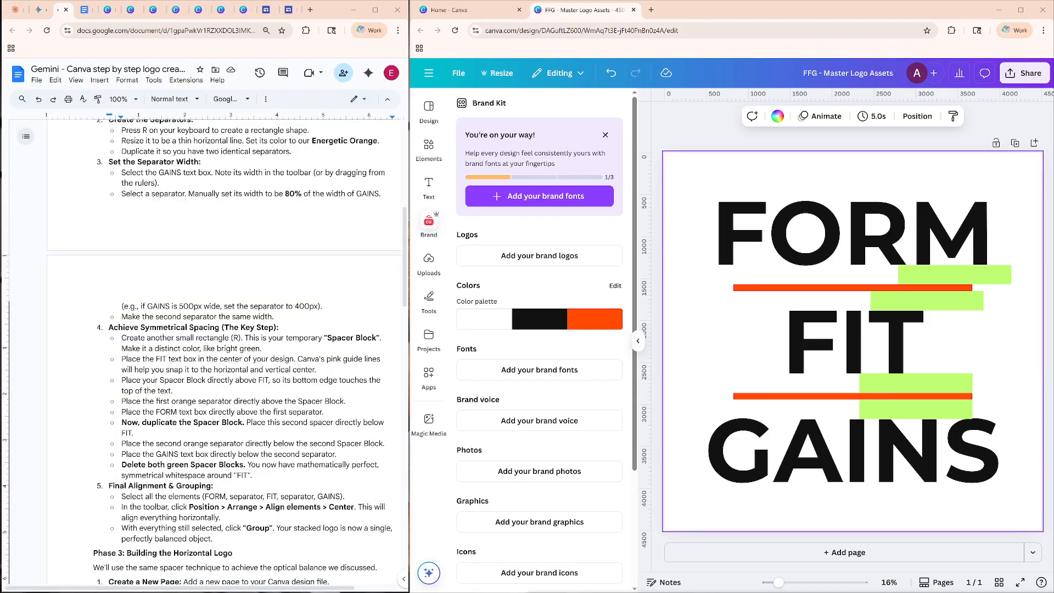
pyautogui.scroll(-5, 204, 351)
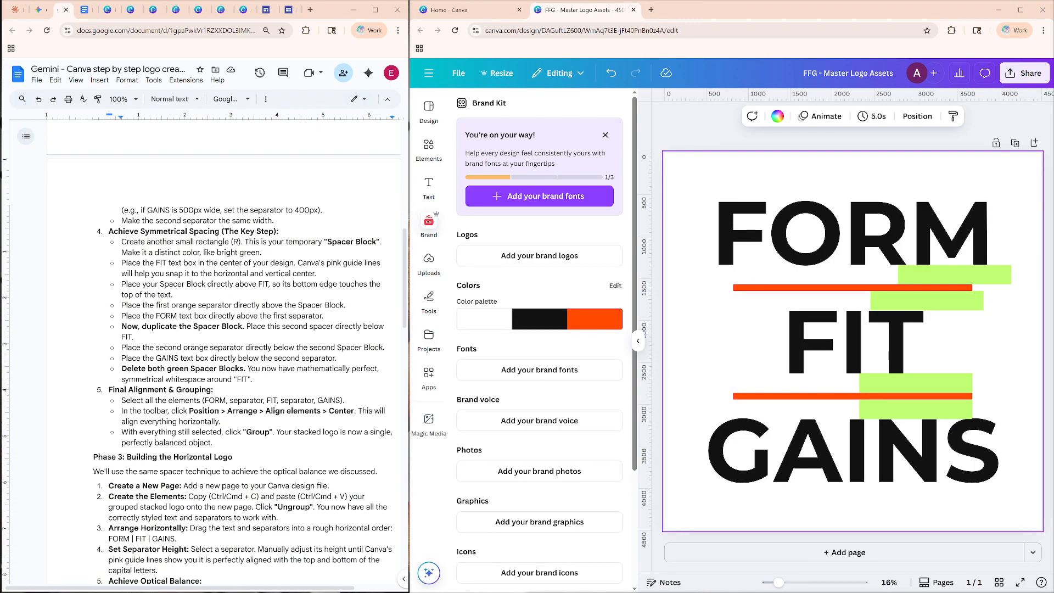
pyautogui.scroll(2, 204, 349)
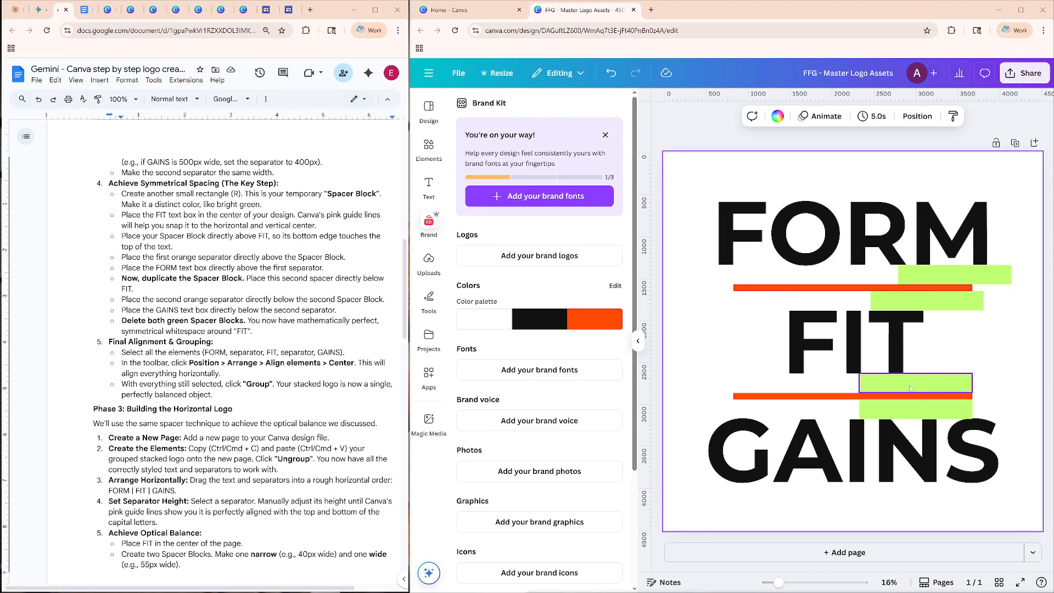
# Delete all four green spacer blocks around the orange separators in the Canva design.
pyautogui.click(965, 407)
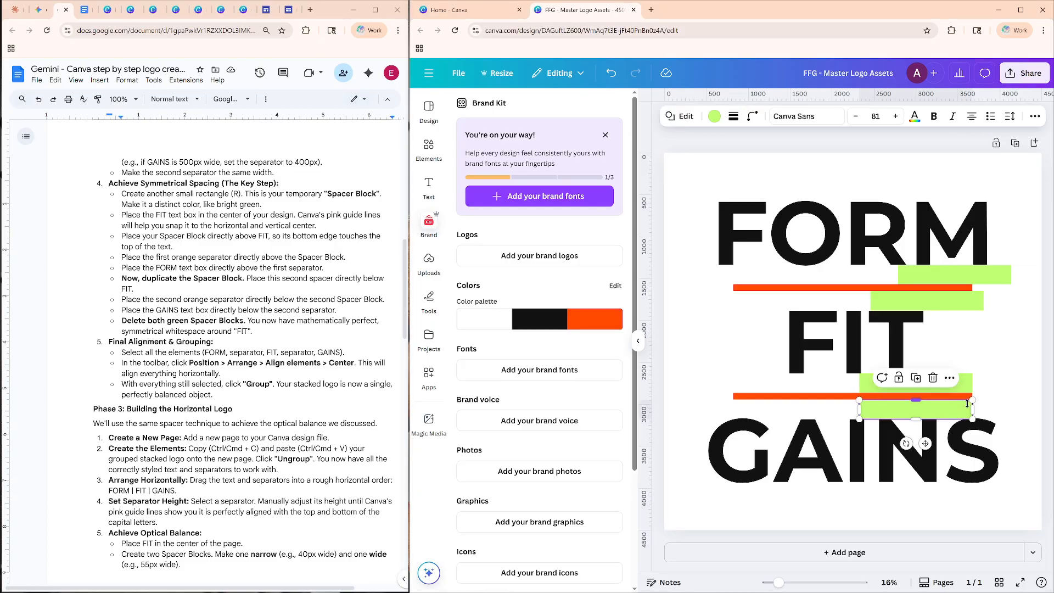
pyautogui.click(932, 378)
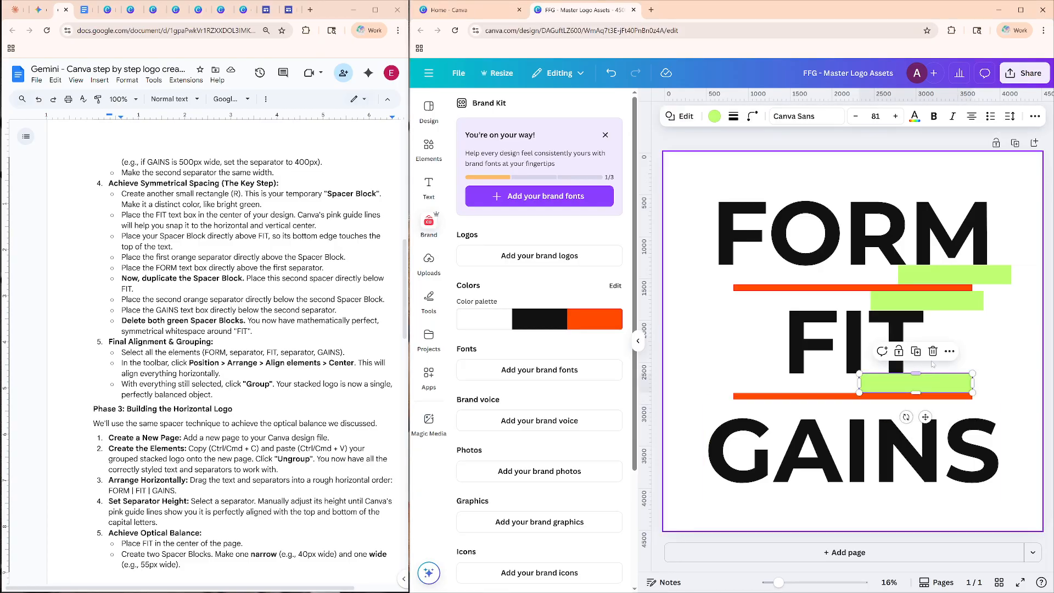
pyautogui.click(980, 301)
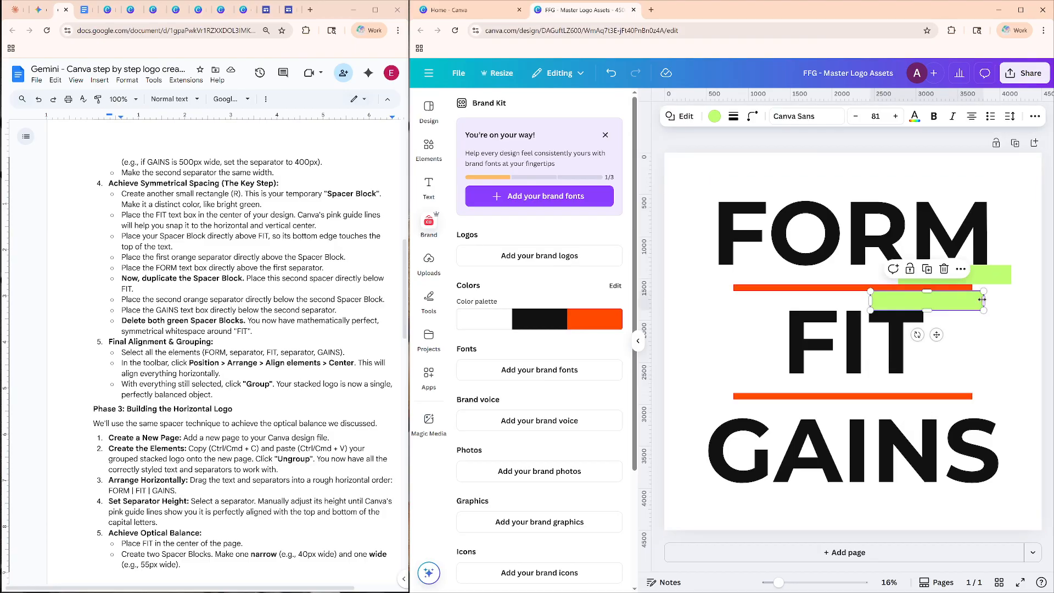
pyautogui.click(948, 271)
pyautogui.click(988, 275)
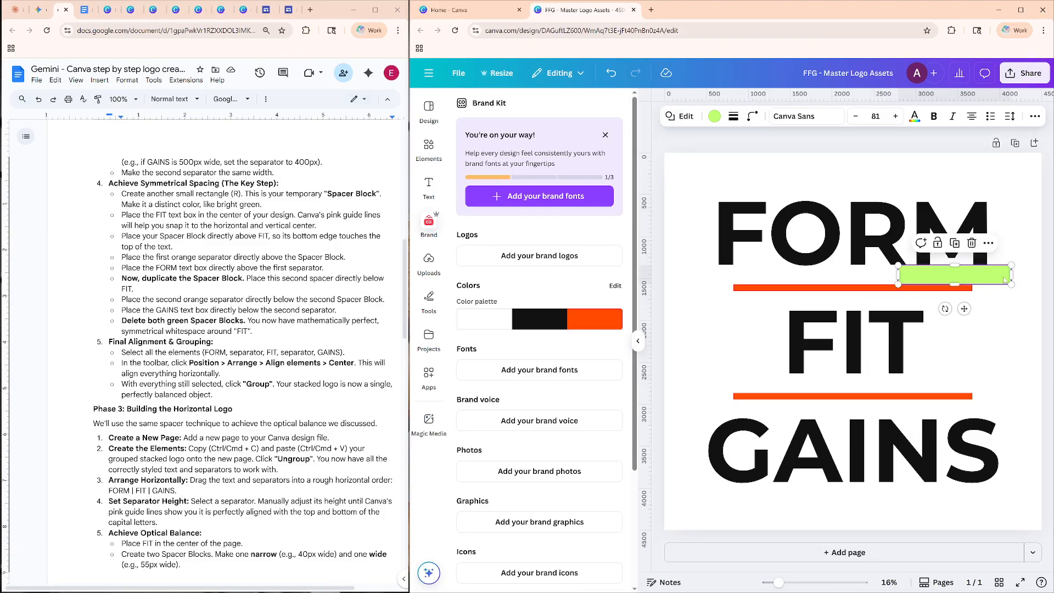
pyautogui.click(974, 245)
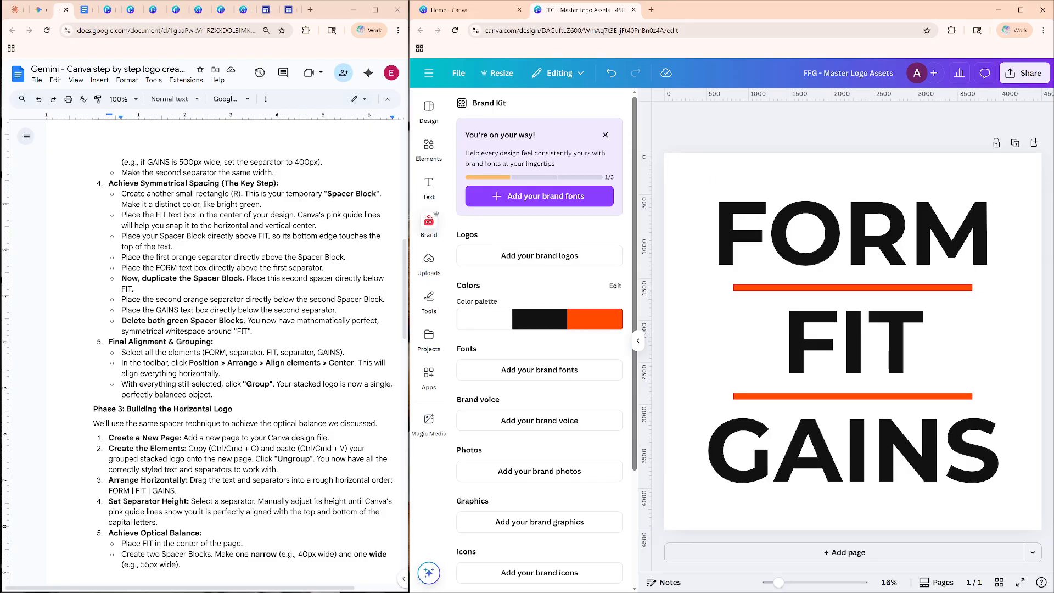
# Group FORM, FIT, GAINS and both orange separators into one stacked logo, and open the group's position settings.
pyautogui.click(99, 342)
pyautogui.click(213, 395)
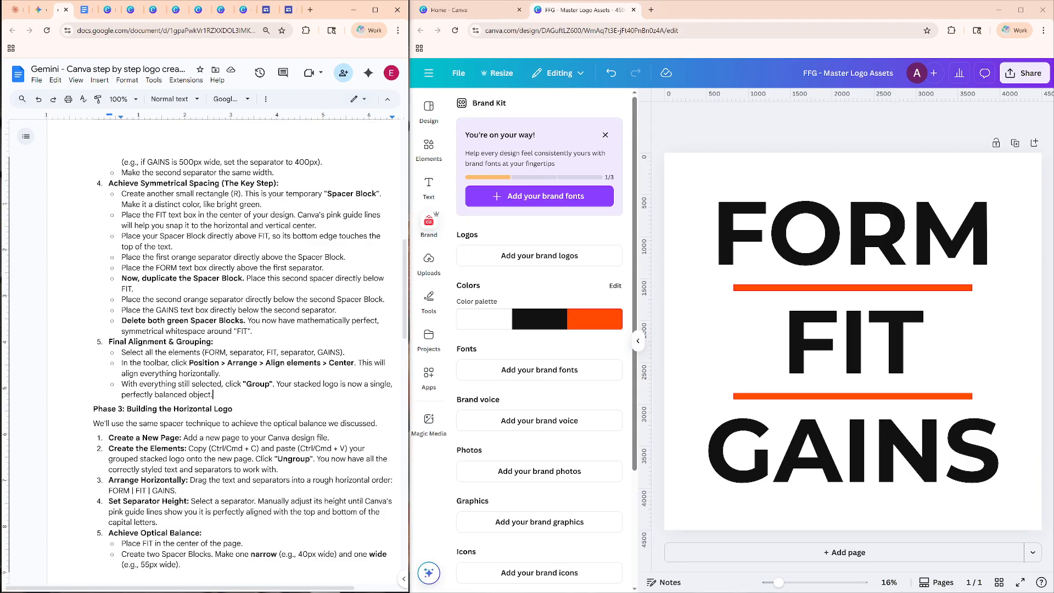
pyautogui.click(684, 170)
pyautogui.click(955, 483)
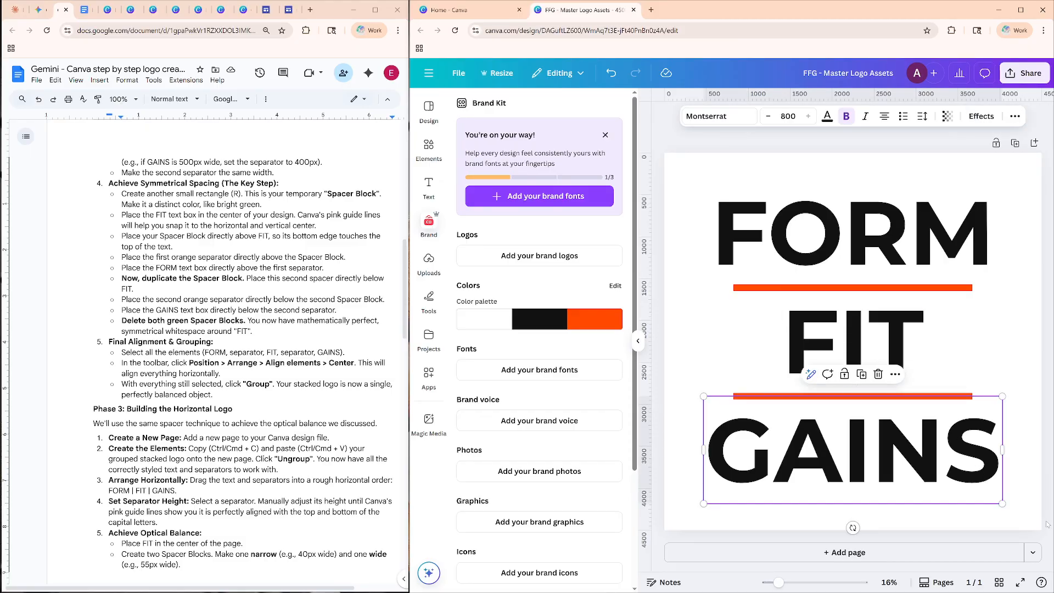
pyautogui.moveTo(1012, 509); pyautogui.dragTo(690, 176)
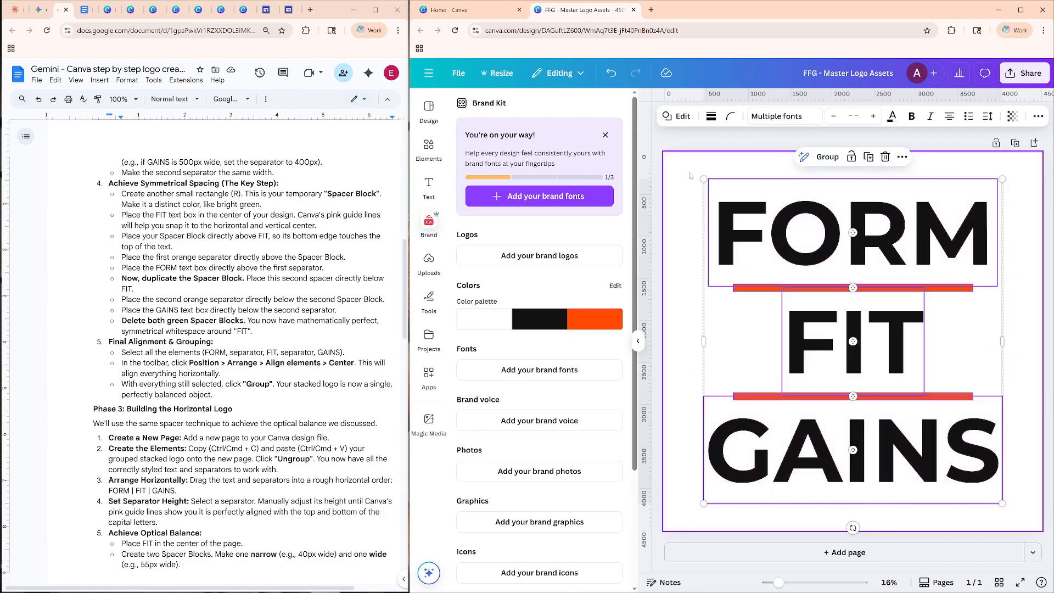
pyautogui.click(819, 159)
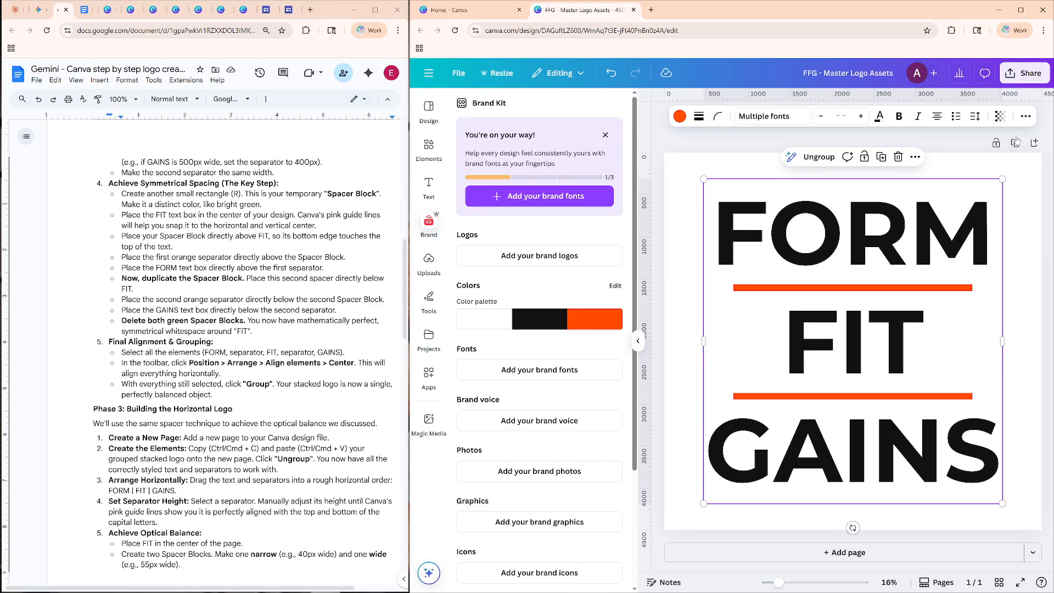
pyautogui.click(1025, 116)
pyautogui.click(1013, 140)
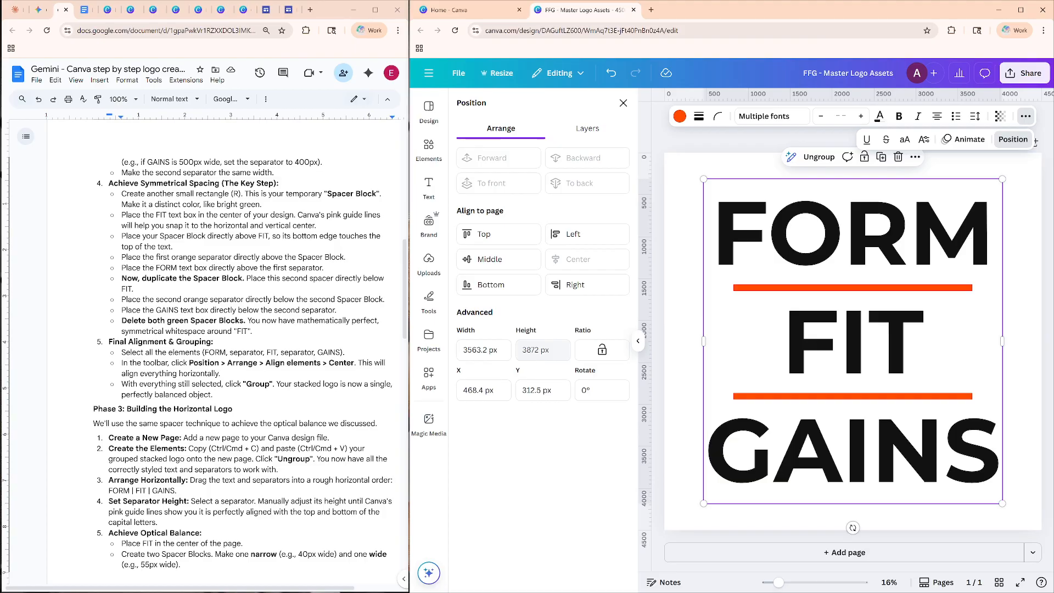
# Find the "Phase 3: Building the Horizontal Logo" section in the Google Docs guide.
pyautogui.scroll(15, 220, 351)
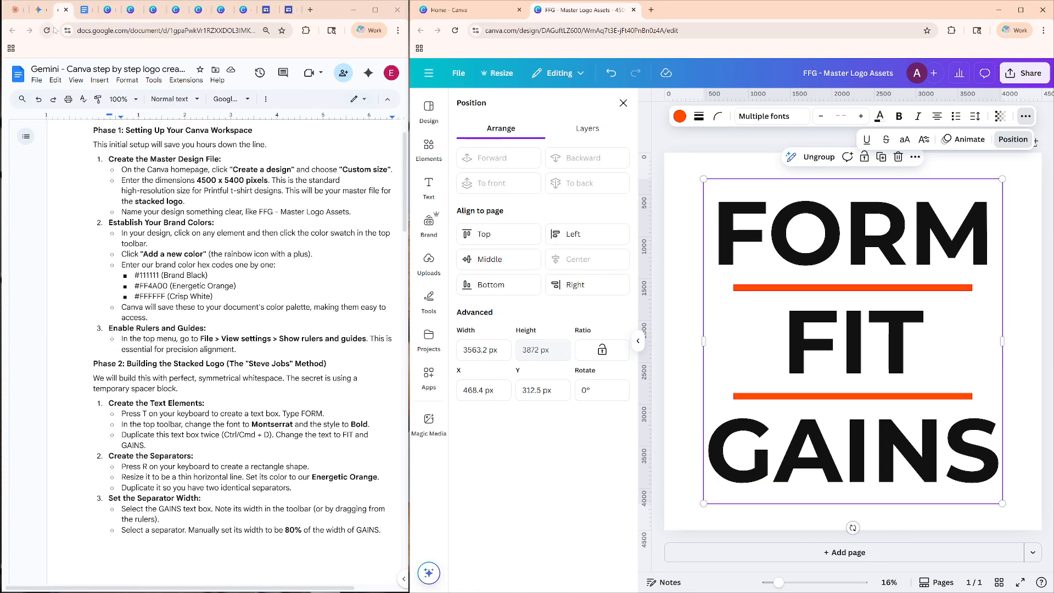
pyautogui.click(42, 10)
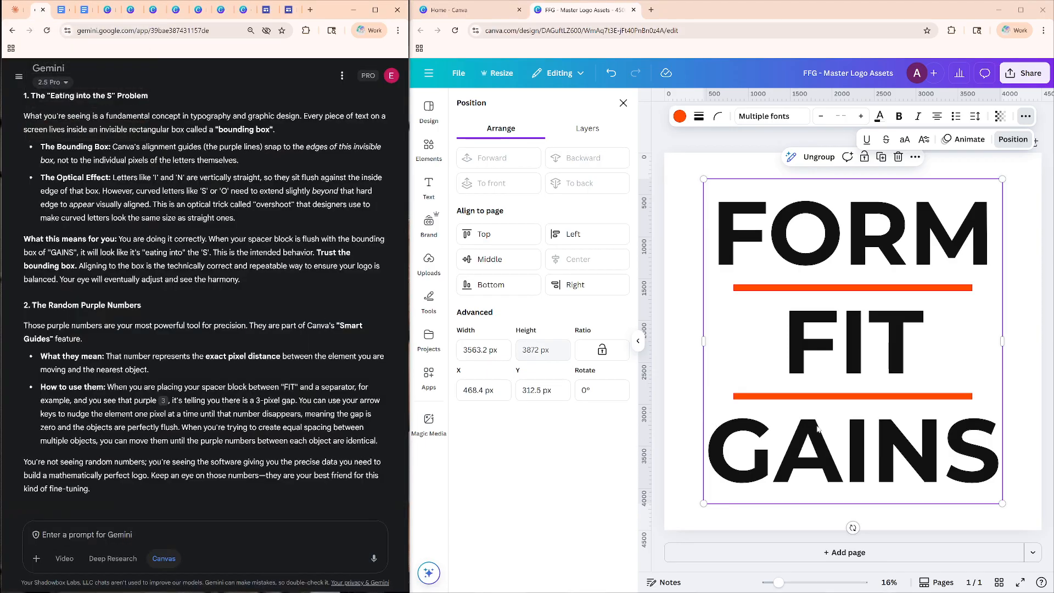
pyautogui.click(62, 10)
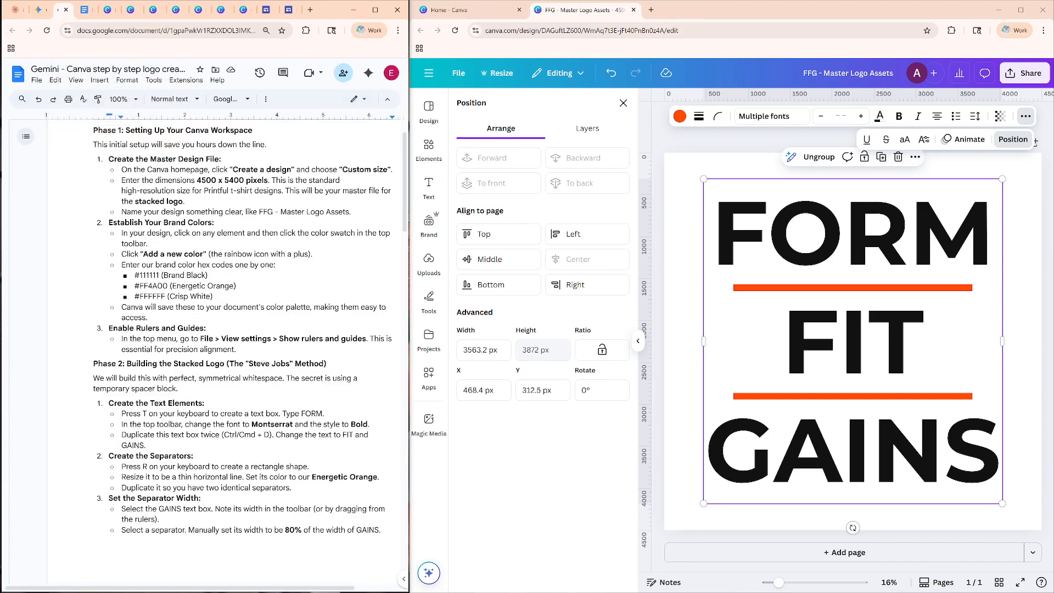
pyautogui.scroll(-15, 219, 351)
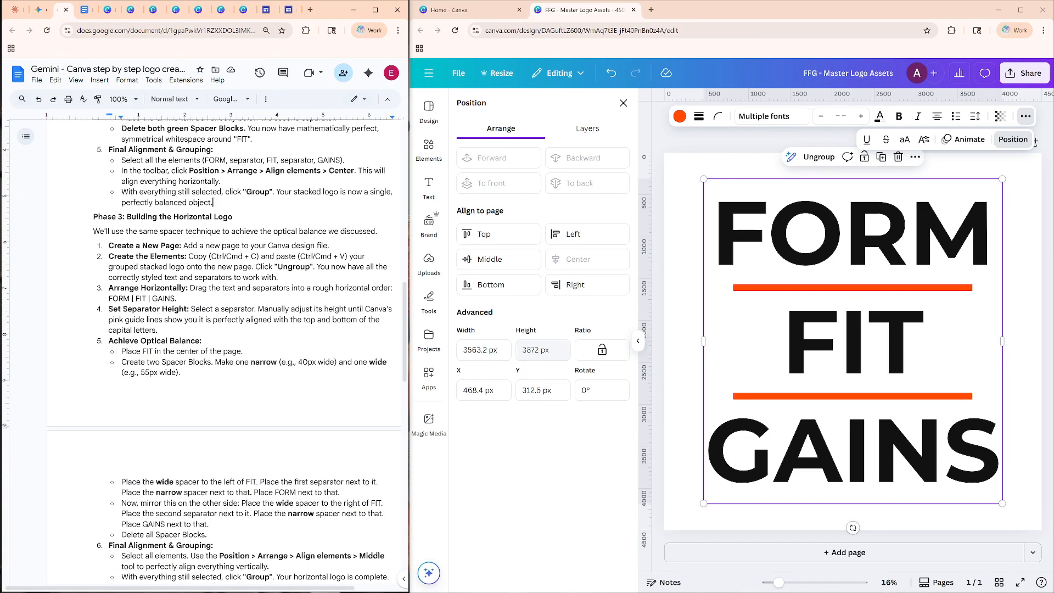
pyautogui.click(183, 217)
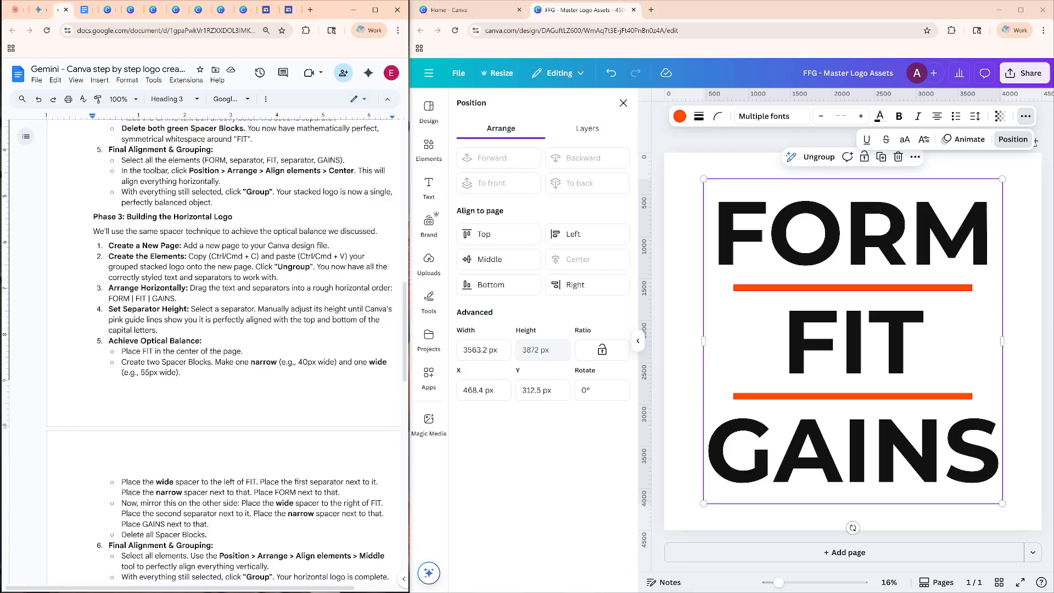